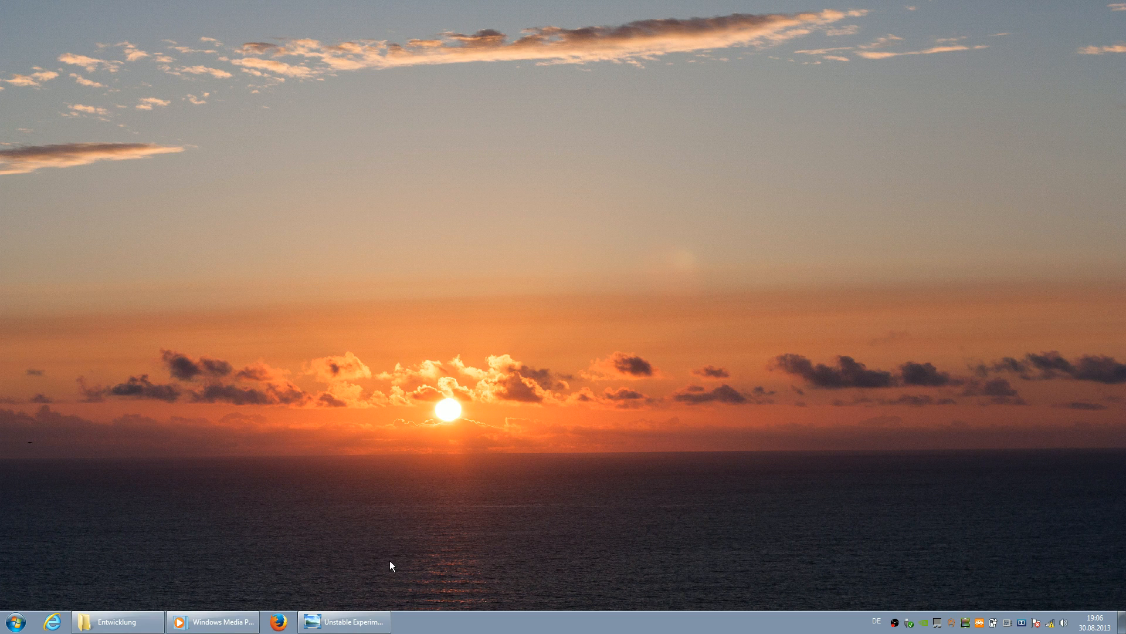
- Bring up the Unstable Experiments sketch image and place its window in the middle of the screen
{"action": "left_click", "coordinate": [346, 622]}
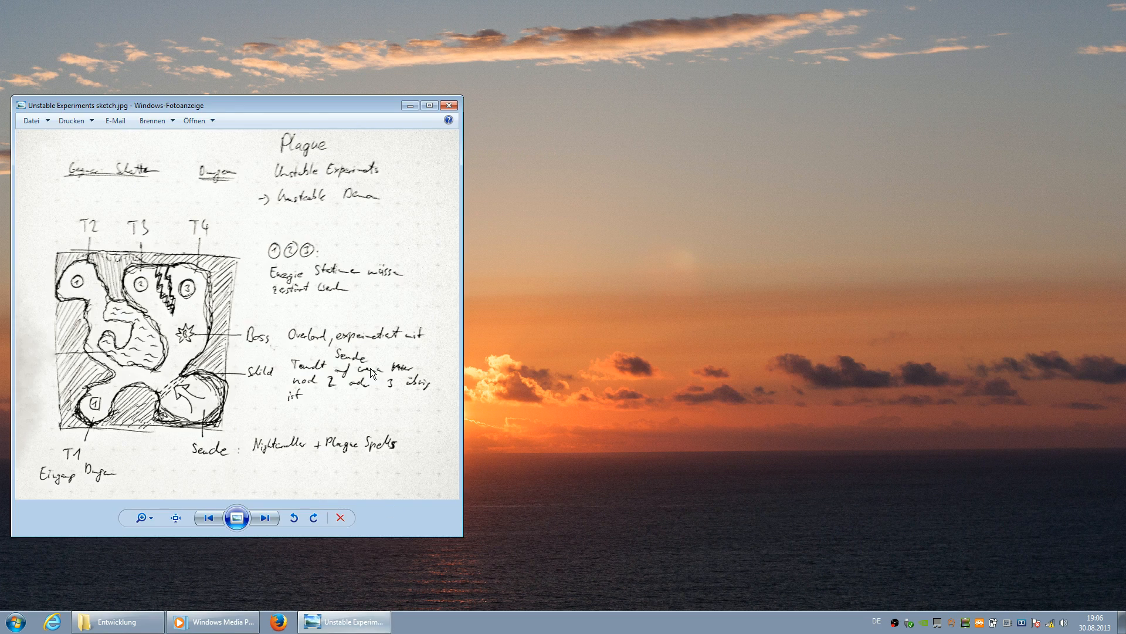
{"action": "left_click_drag", "start_coordinate": [293, 109], "coordinate": [593, 107]}
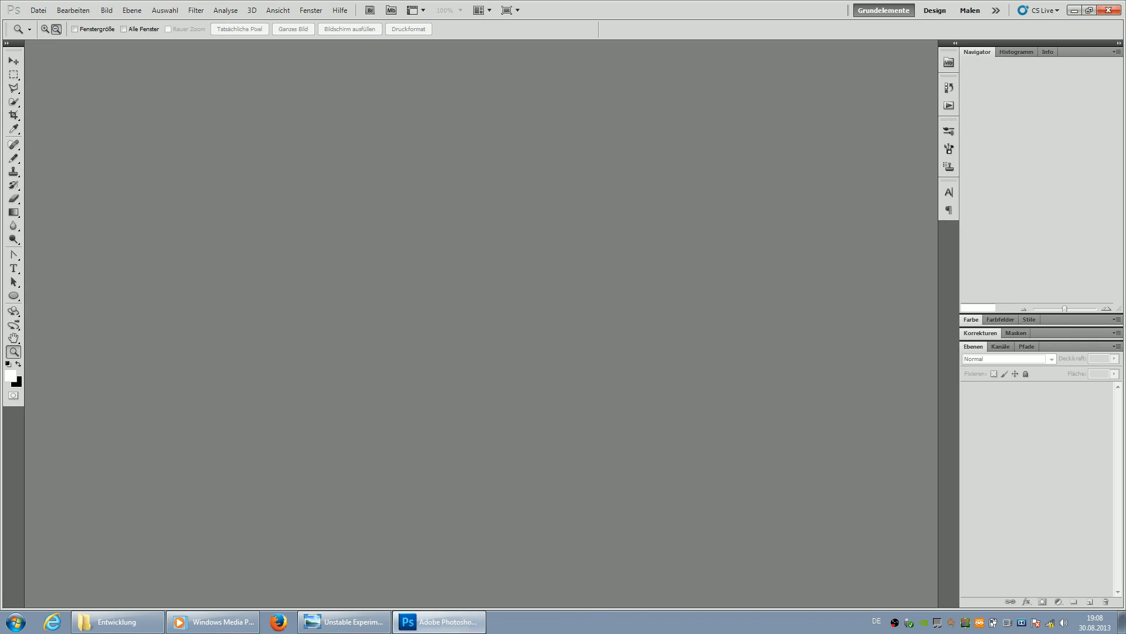
{"action": "left_click", "coordinate": [344, 621]}
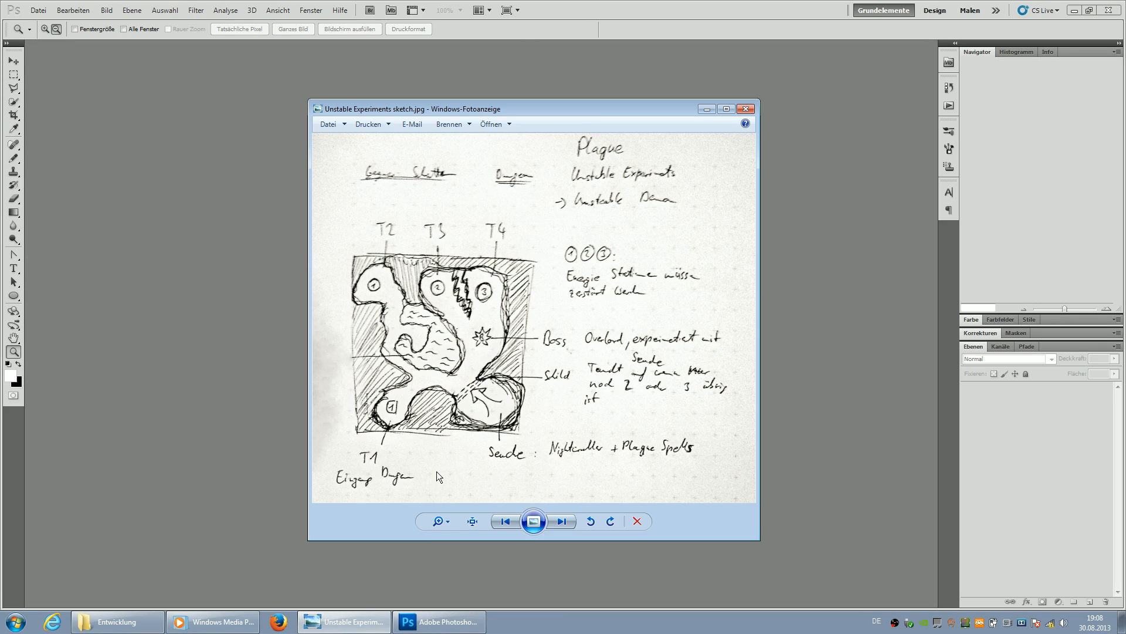
- Create a new 512 x 512 pixel RGB document with a white background
{"action": "left_click", "coordinate": [44, 10]}
{"action": "left_click", "coordinate": [44, 21]}
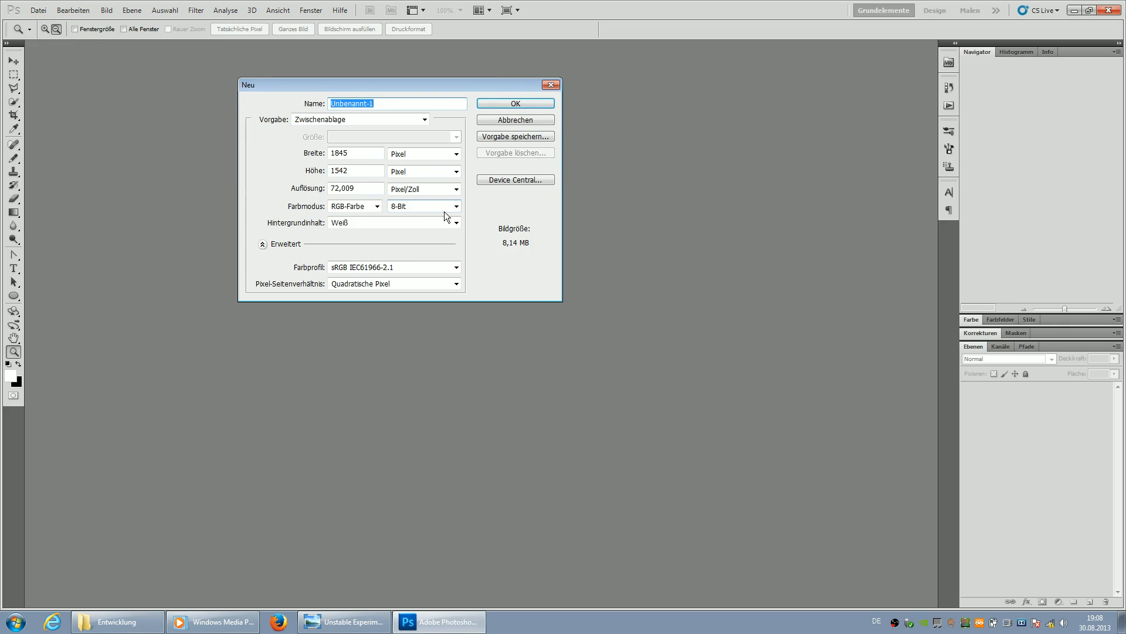
{"action": "left_click_drag", "start_coordinate": [353, 153], "coordinate": [271, 150]}
{"action": "type", "text": "512"}
{"action": "key", "text": "Tab"}
{"action": "key", "text": "Tab"}
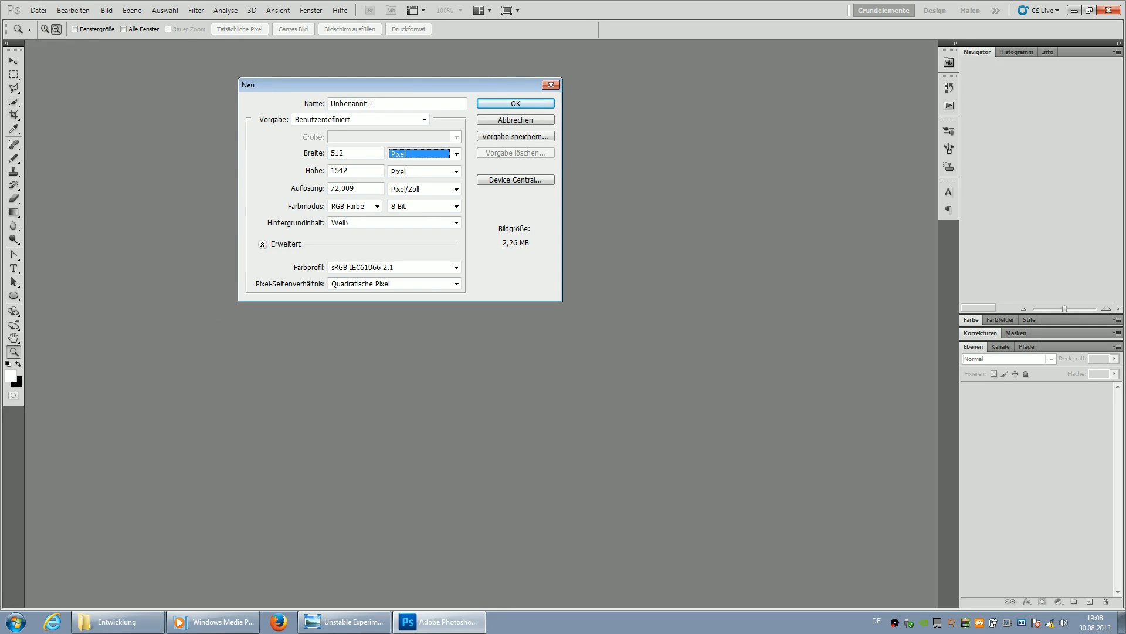
{"action": "type", "text": "512"}
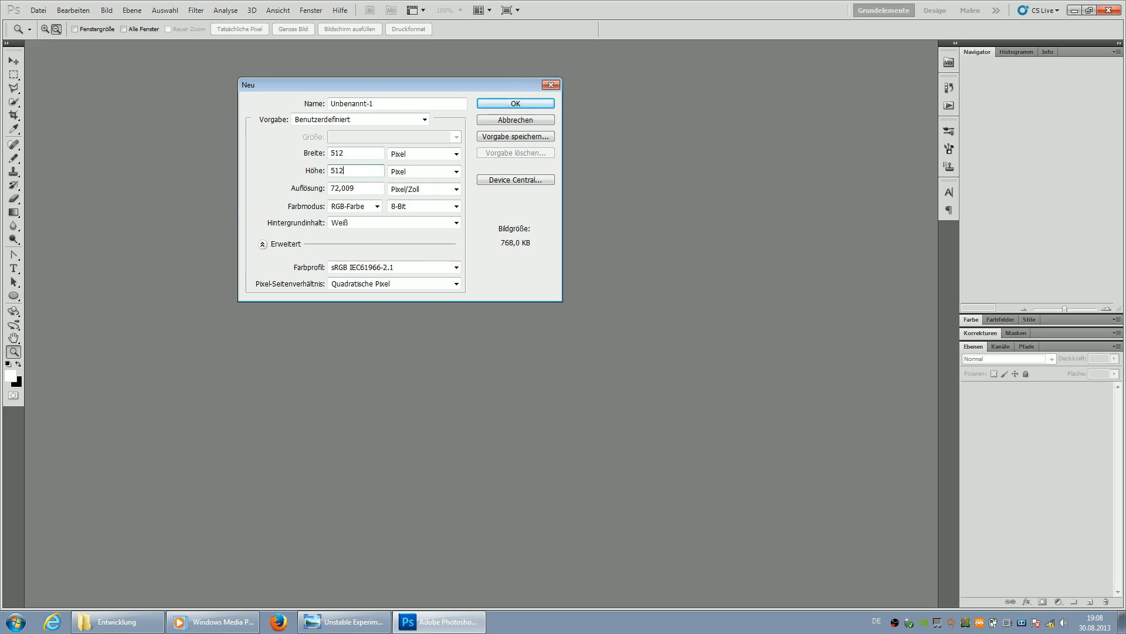
{"action": "key", "text": "Return"}
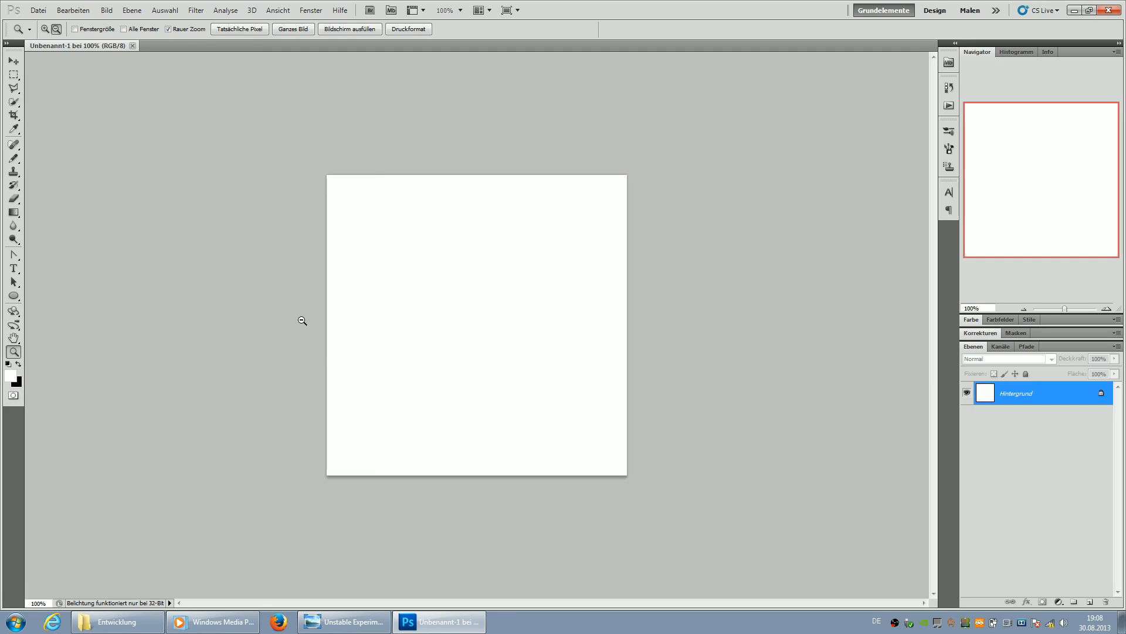
- Open Unstable Experiments sketch.jpg from the photo viewer in Photoshop
{"action": "left_click", "coordinate": [344, 621]}
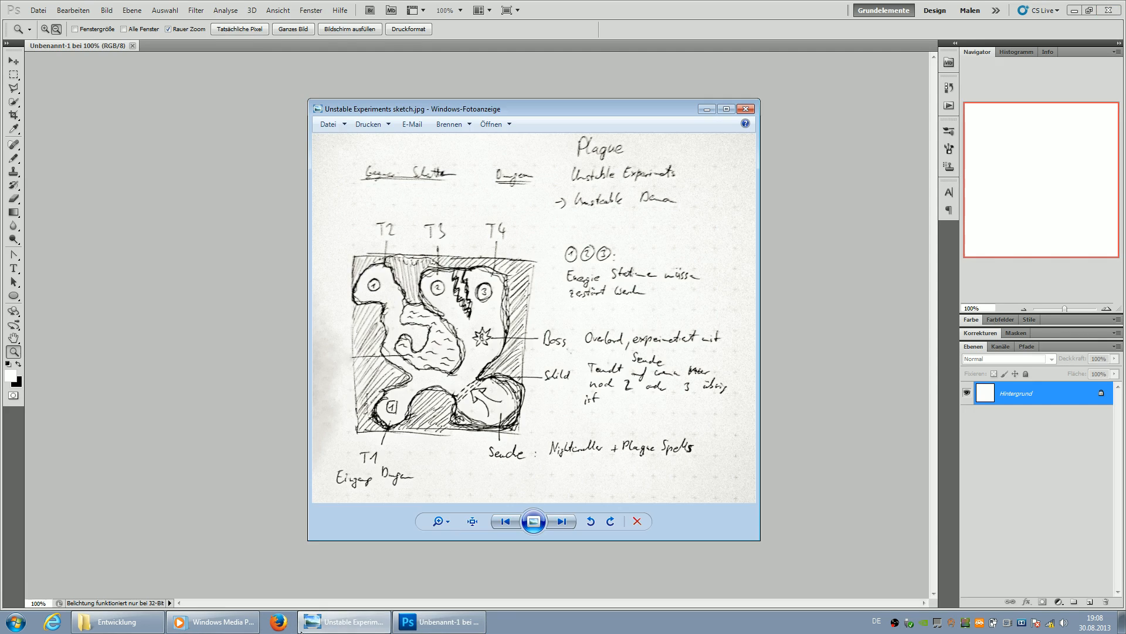
{"action": "right_click", "coordinate": [494, 267]}
{"action": "mouse_move", "coordinate": [585, 273]}
{"action": "left_click", "coordinate": [701, 316]}
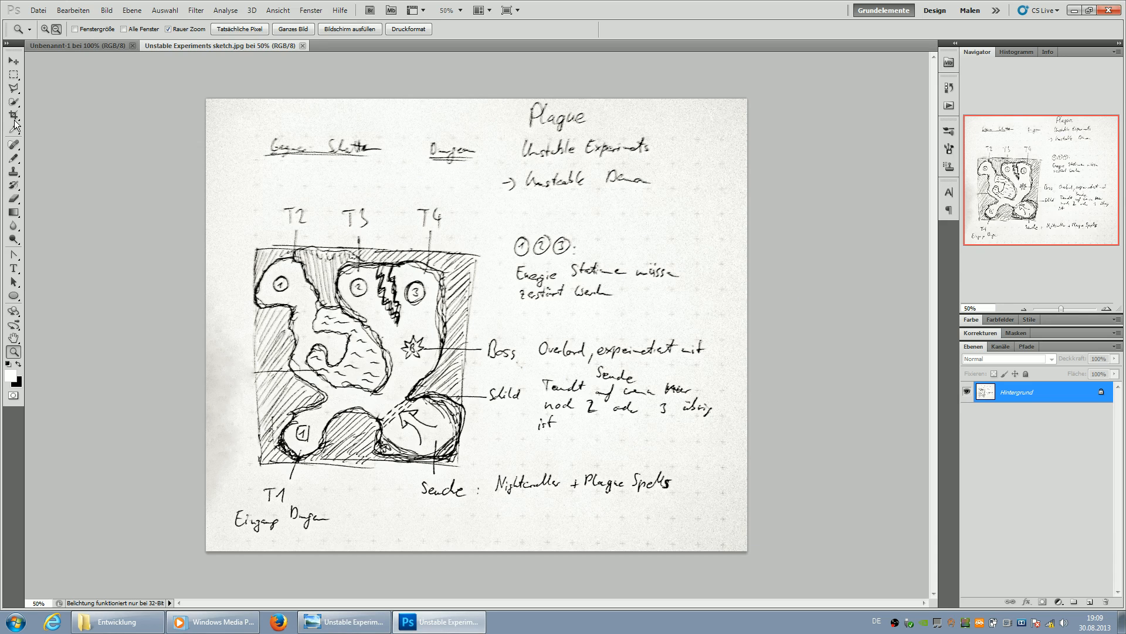
- Copy the rectangular dungeon map area from the sketch and paste it into the new 512 x 512 document
{"action": "left_click", "coordinate": [14, 75]}
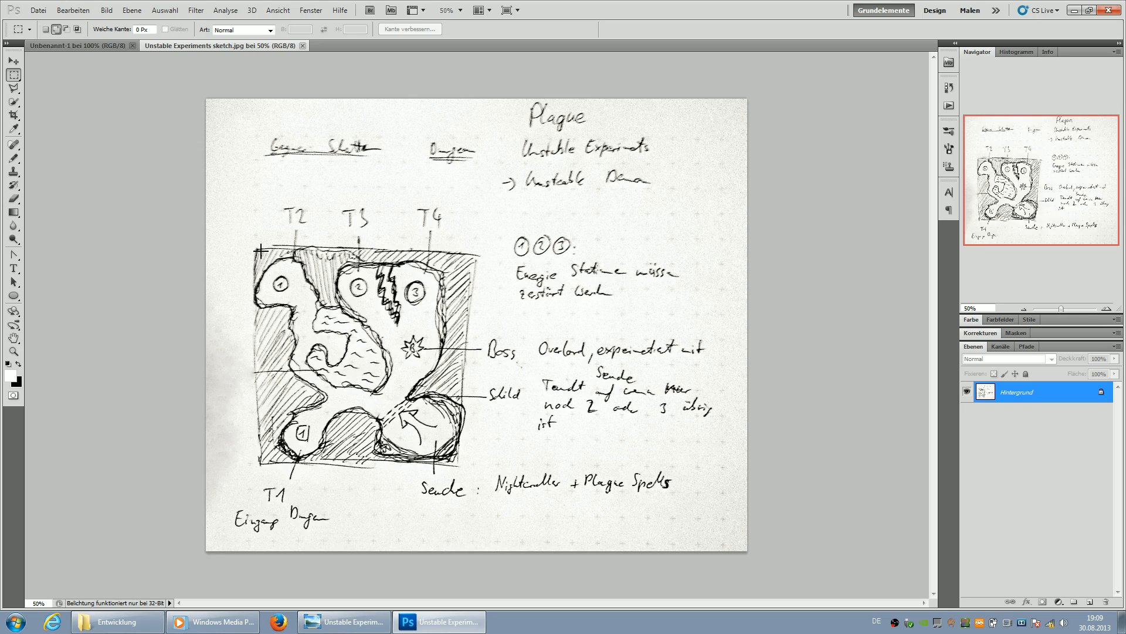
{"action": "left_click_drag", "start_coordinate": [257, 248], "coordinate": [468, 466]}
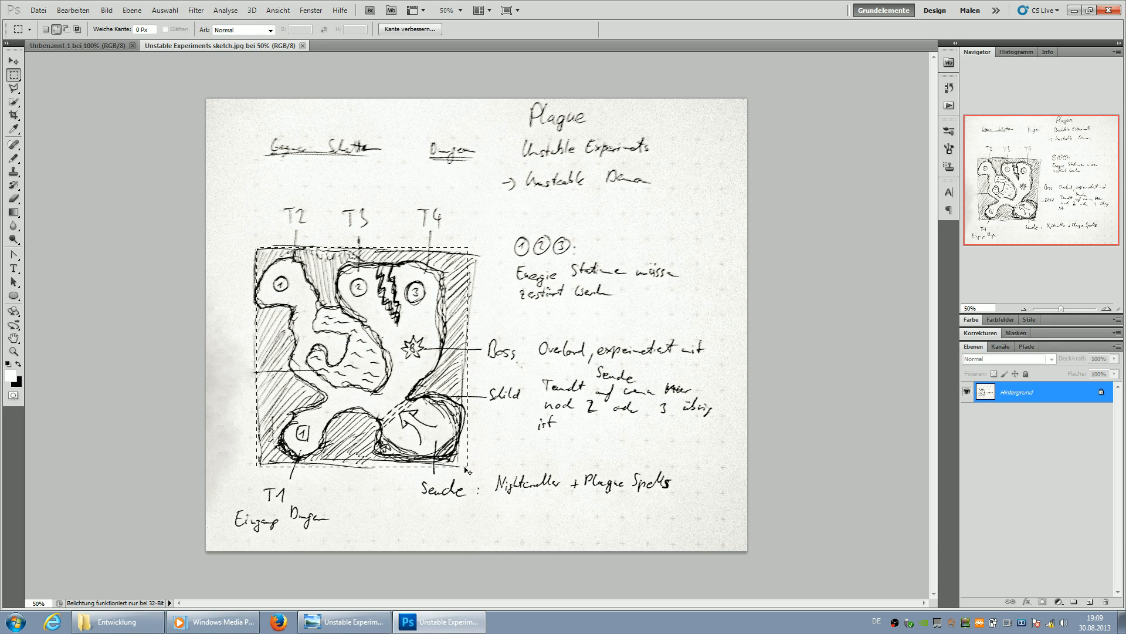
{"action": "left_click", "coordinate": [76, 46]}
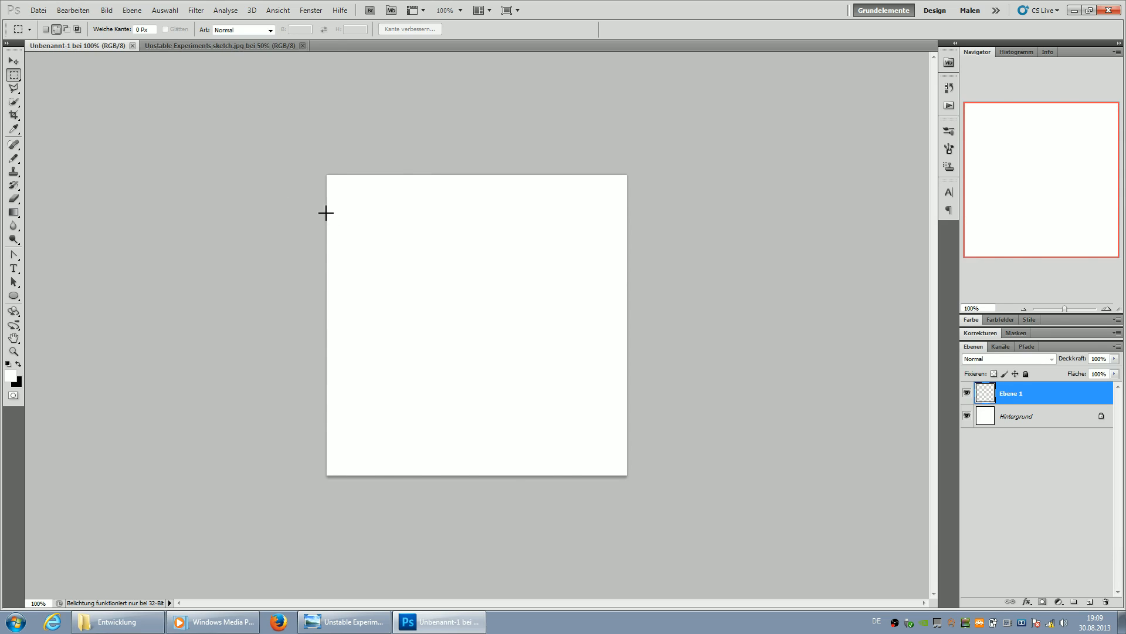
{"action": "key", "text": "ctrl+v"}
- Scale the pasted map proportionally to about 53% and centre it on the canvas
{"action": "left_click", "coordinate": [14, 61]}
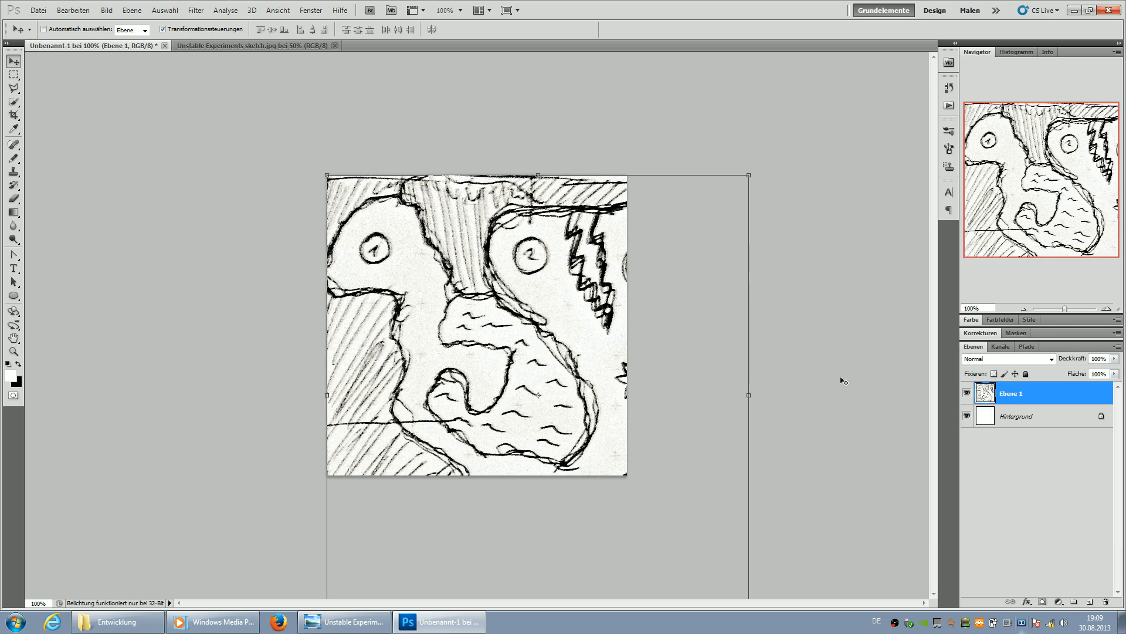
{"action": "left_click_drag", "start_coordinate": [748, 175], "coordinate": [552, 378]}
{"action": "mouse_move", "coordinate": [503, 448]}
{"action": "left_mouse_down"}
{"action": "mouse_move", "coordinate": [503, 233]}
{"action": "mouse_move", "coordinate": [538, 277]}
{"action": "left_mouse_up"}
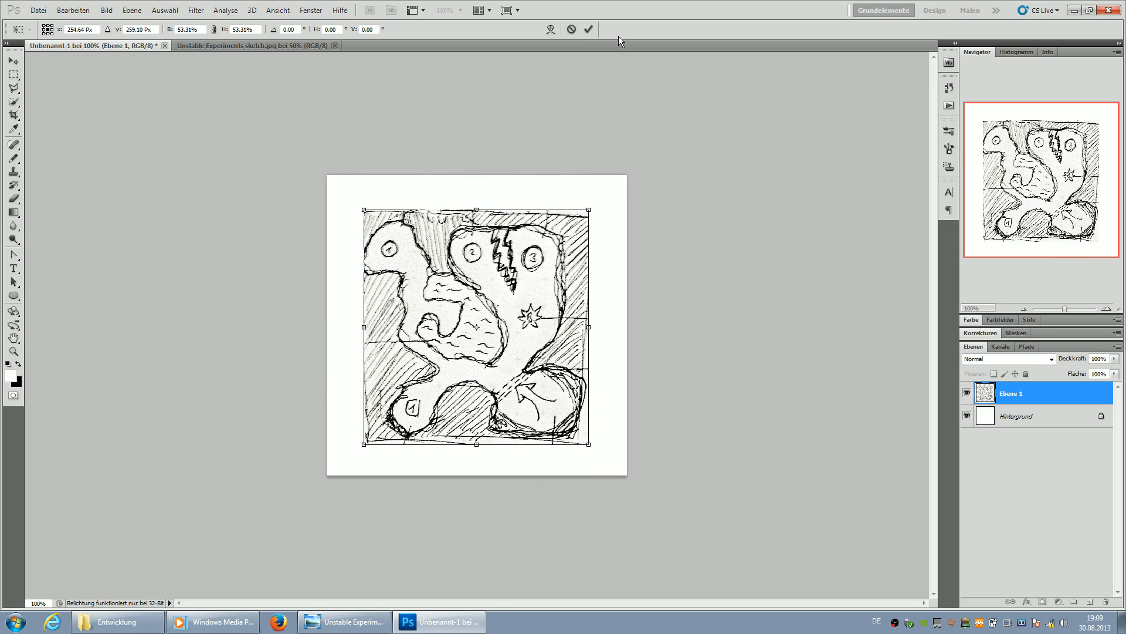
{"action": "left_click", "coordinate": [589, 30]}
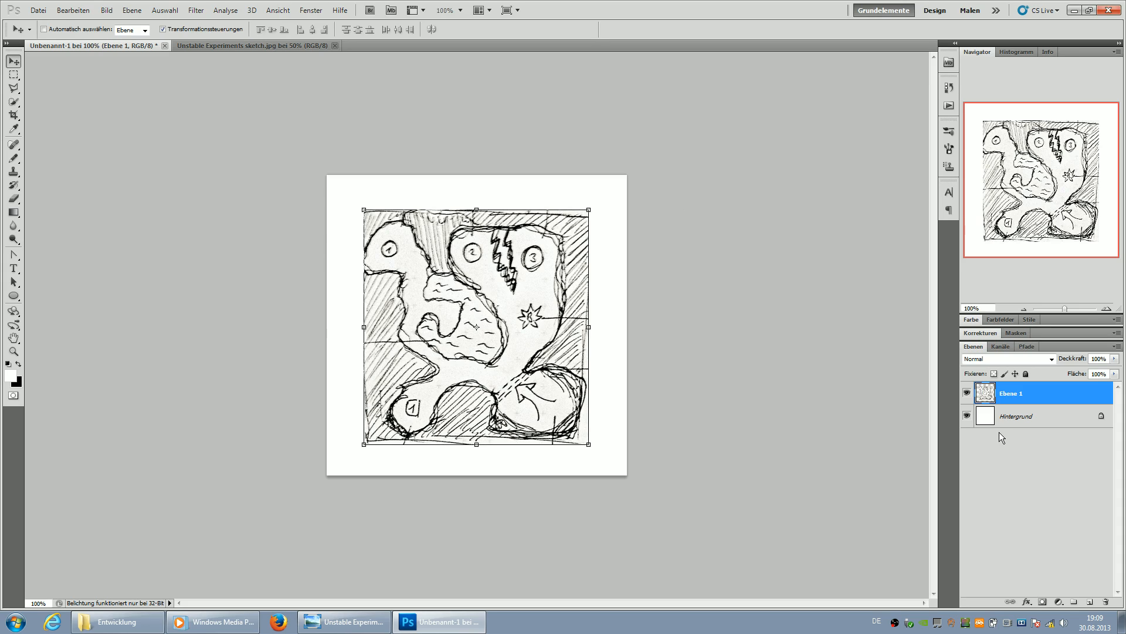
- On a new layer above the sketch, paint the wavy lake area solid black with a 20 px pencil at 100% hardness
{"action": "left_click", "coordinate": [19, 364]}
{"action": "left_click", "coordinate": [1089, 606]}
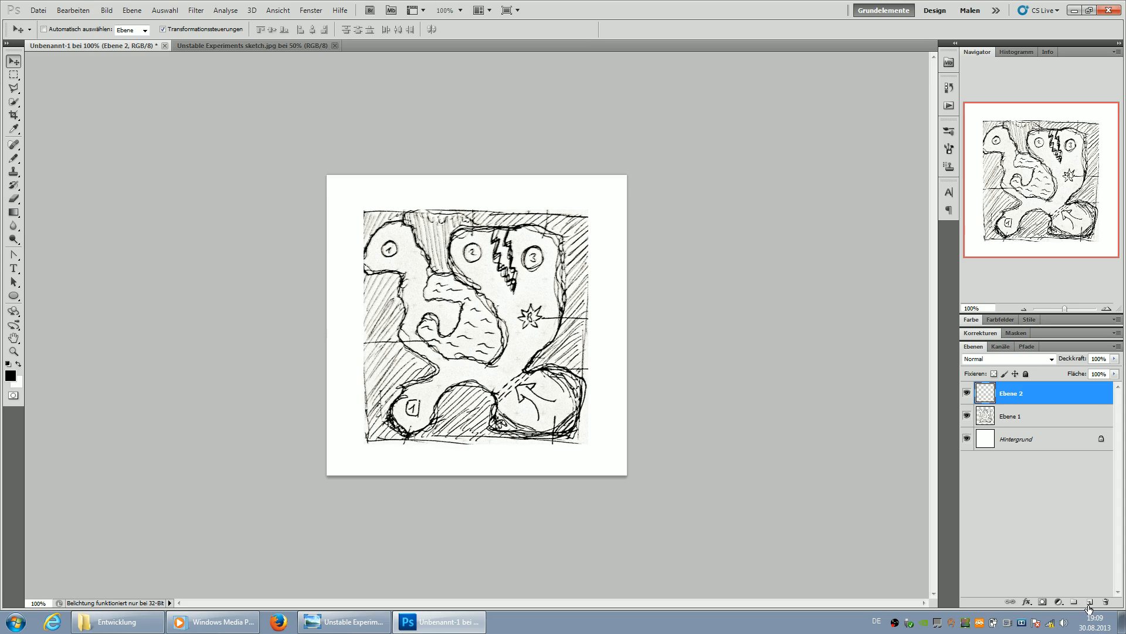
{"action": "left_click", "coordinate": [14, 352]}
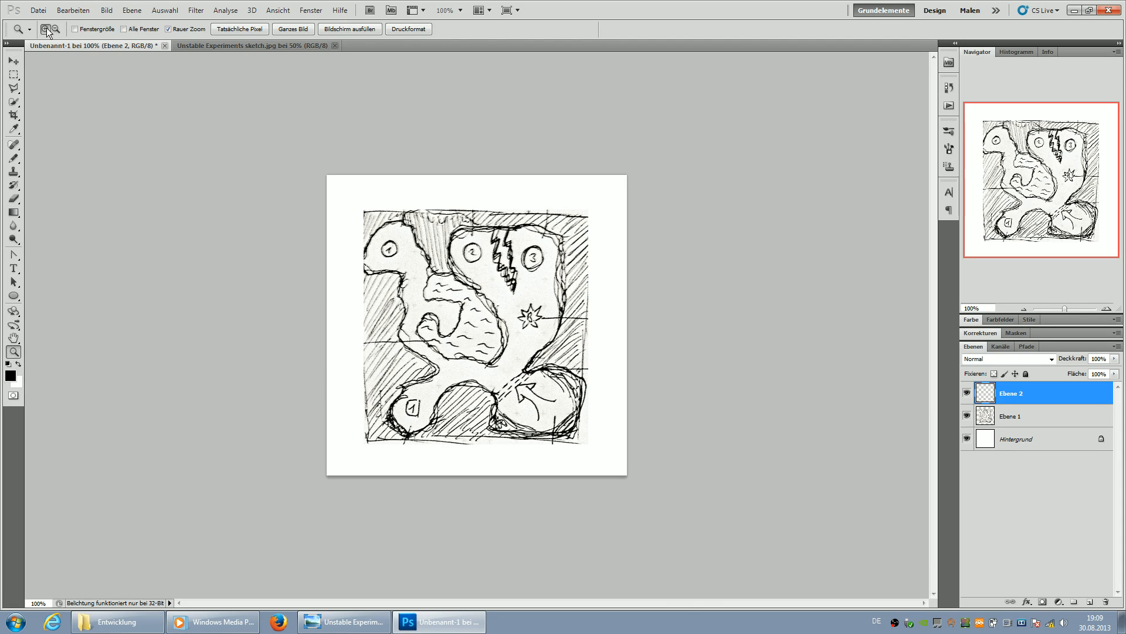
{"action": "left_click", "coordinate": [458, 336]}
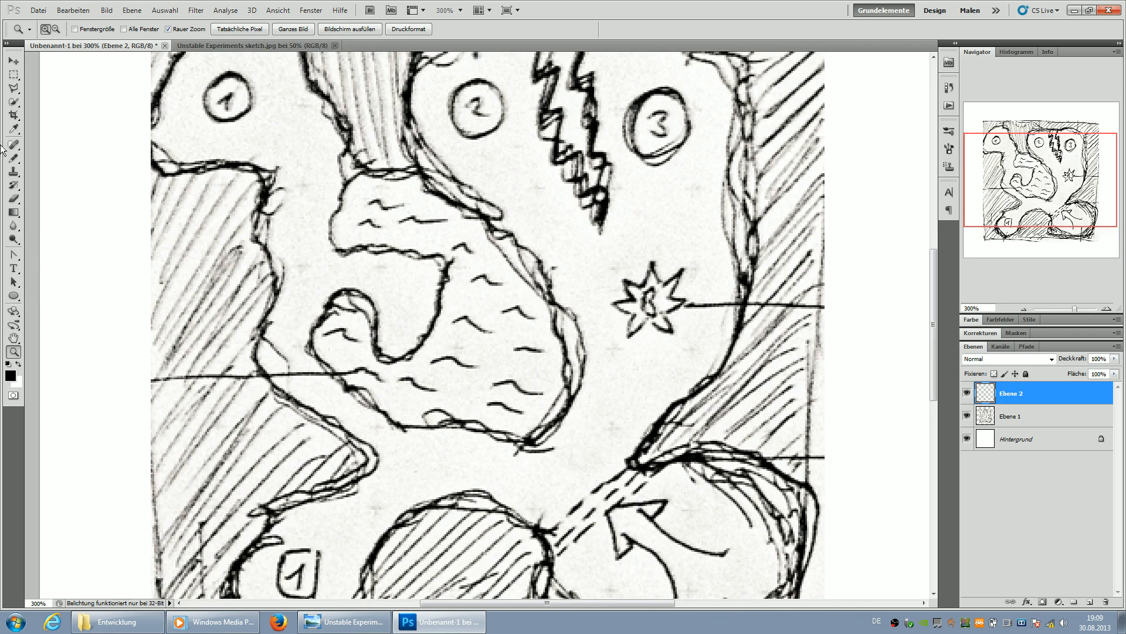
{"action": "left_click", "coordinate": [14, 158]}
{"action": "right_click", "coordinate": [511, 349]}
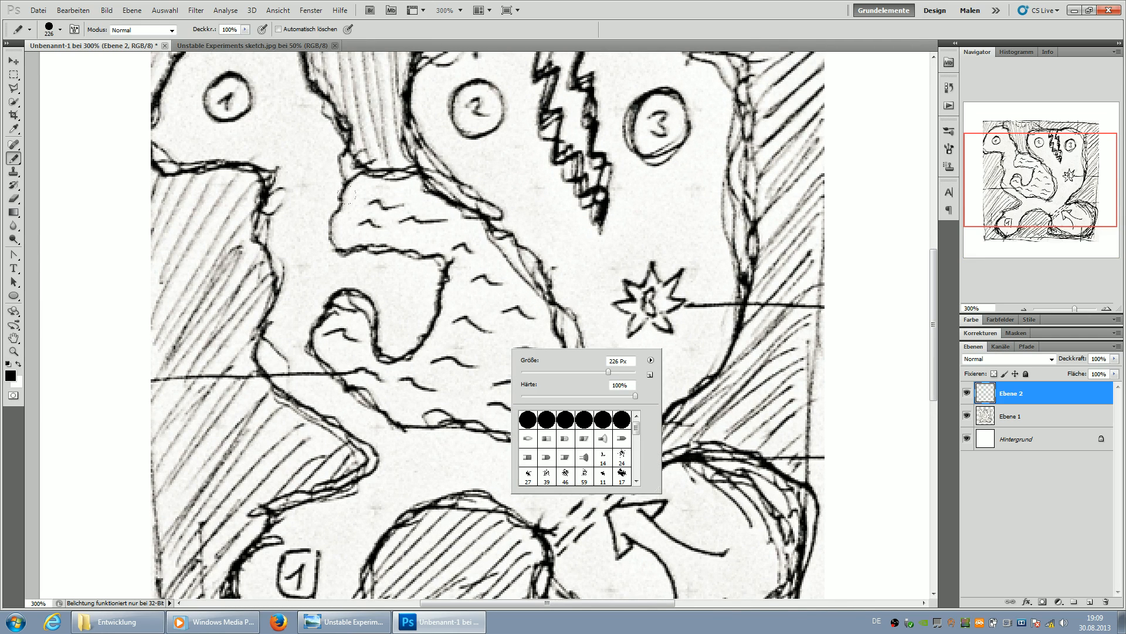
{"action": "left_click", "coordinate": [536, 373]}
{"action": "left_click", "coordinate": [636, 395]}
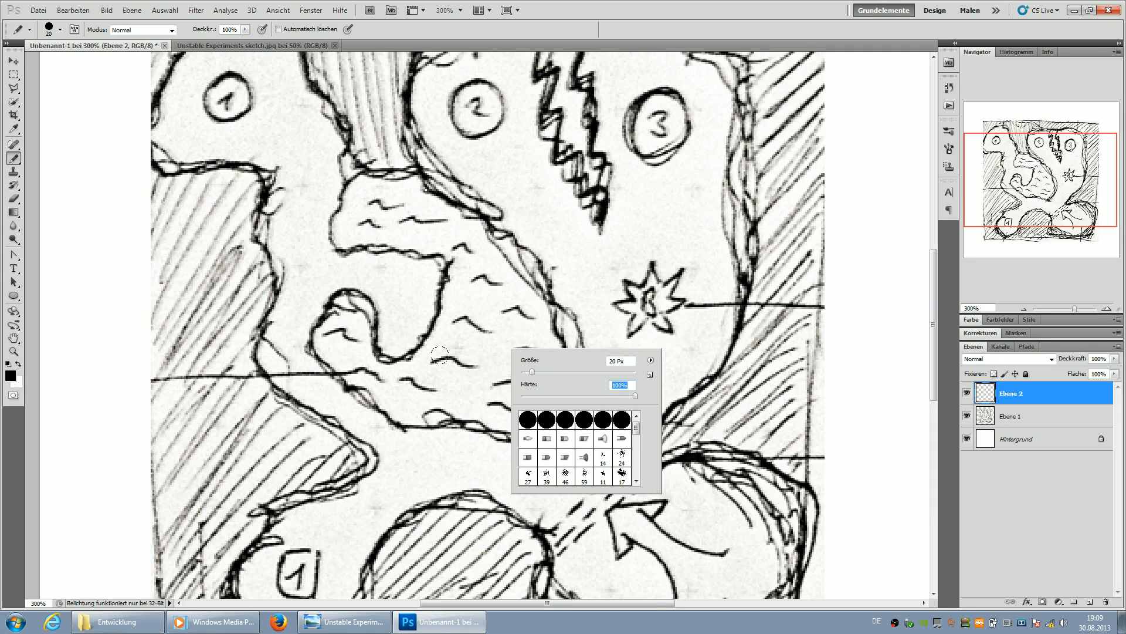
{"action": "left_click", "coordinate": [349, 310]}
{"action": "mouse_move", "coordinate": [331, 309]}
{"action": "left_mouse_down"}
{"action": "mouse_move", "coordinate": [346, 362]}
{"action": "mouse_move", "coordinate": [405, 404]}
{"action": "mouse_move", "coordinate": [511, 414]}
{"action": "mouse_move", "coordinate": [549, 405]}
{"action": "mouse_move", "coordinate": [558, 361]}
{"action": "mouse_move", "coordinate": [530, 287]}
{"action": "mouse_move", "coordinate": [496, 241]}
{"action": "mouse_move", "coordinate": [408, 187]}
{"action": "mouse_move", "coordinate": [353, 180]}
{"action": "mouse_move", "coordinate": [352, 220]}
{"action": "mouse_move", "coordinate": [338, 234]}
{"action": "mouse_move", "coordinate": [364, 249]}
{"action": "mouse_move", "coordinate": [409, 227]}
{"action": "mouse_move", "coordinate": [455, 252]}
{"action": "mouse_move", "coordinate": [473, 276]}
{"action": "mouse_move", "coordinate": [458, 311]}
{"action": "mouse_move", "coordinate": [447, 280]}
{"action": "mouse_move", "coordinate": [452, 346]}
{"action": "mouse_move", "coordinate": [427, 332]}
{"action": "mouse_move", "coordinate": [388, 368]}
{"action": "mouse_move", "coordinate": [350, 350]}
{"action": "mouse_move", "coordinate": [369, 322]}
{"action": "mouse_move", "coordinate": [344, 299]}
{"action": "mouse_move", "coordinate": [368, 362]}
{"action": "mouse_move", "coordinate": [478, 383]}
{"action": "mouse_move", "coordinate": [531, 362]}
{"action": "mouse_move", "coordinate": [503, 302]}
{"action": "mouse_move", "coordinate": [472, 361]}
{"action": "mouse_move", "coordinate": [430, 365]}
{"action": "left_mouse_up"}
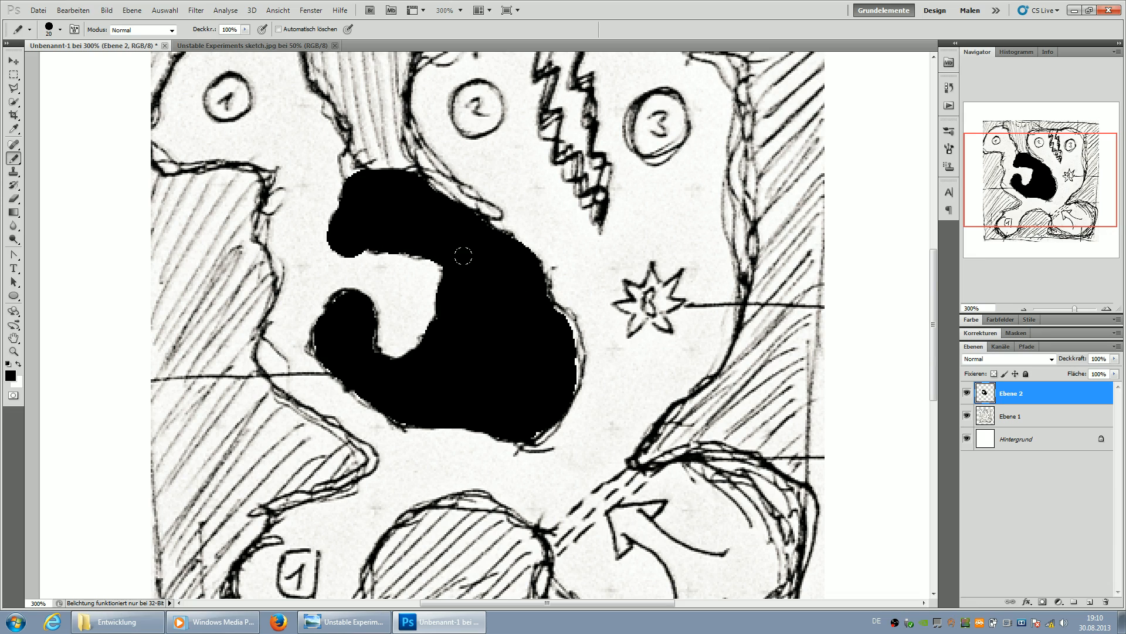
- Add another layer above the black lake and trace the outside of the map's left wall in white with the pencil
{"action": "left_click", "coordinate": [1021, 411]}
{"action": "left_click_drag", "start_coordinate": [1034, 191], "coordinate": [1036, 221]}
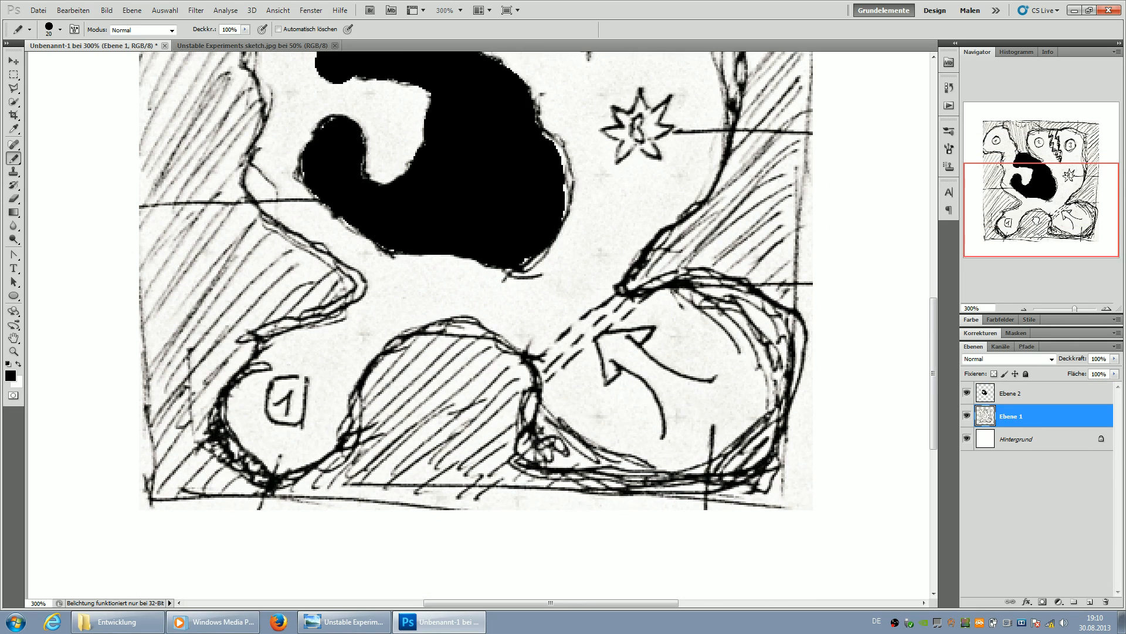
{"action": "left_click", "coordinate": [1010, 399]}
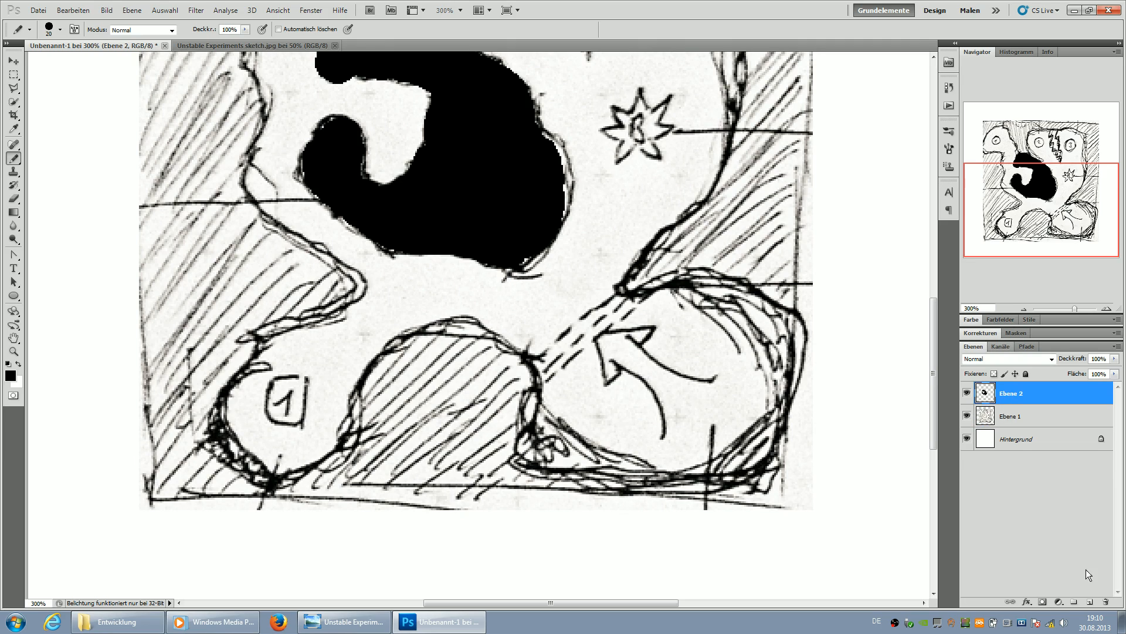
{"action": "left_click", "coordinate": [1090, 601]}
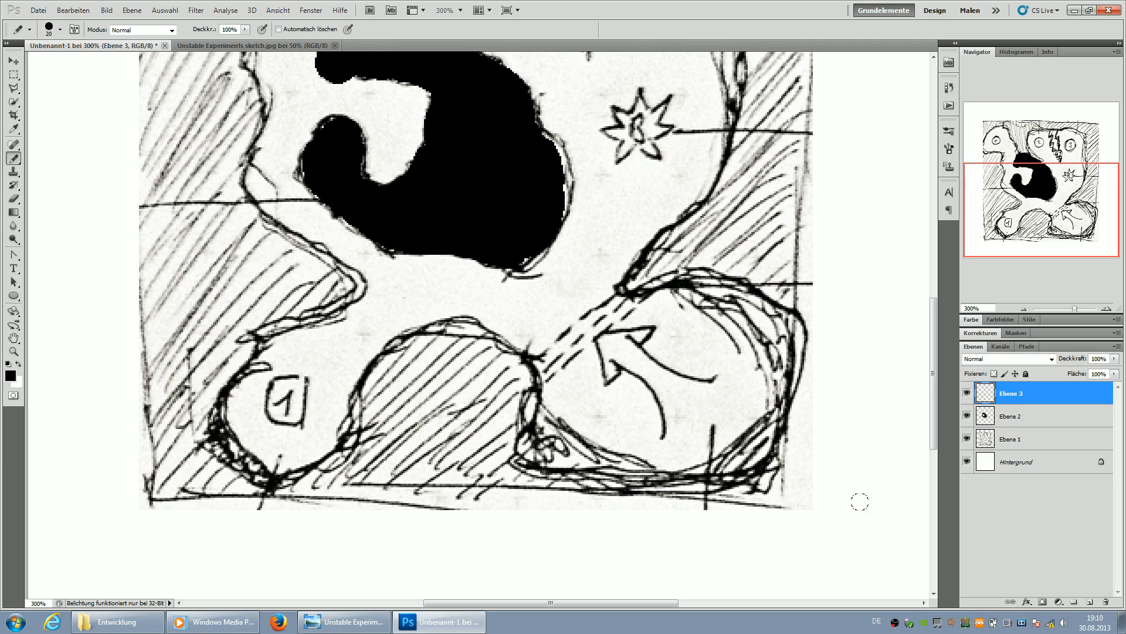
{"action": "left_click", "coordinate": [20, 366]}
{"action": "mouse_move", "coordinate": [256, 492]}
{"action": "left_mouse_down"}
{"action": "mouse_move", "coordinate": [213, 444]}
{"action": "mouse_move", "coordinate": [197, 399]}
{"action": "mouse_move", "coordinate": [264, 311]}
{"action": "mouse_move", "coordinate": [352, 279]}
{"action": "mouse_move", "coordinate": [343, 264]}
{"action": "mouse_move", "coordinate": [259, 231]}
{"action": "mouse_move", "coordinate": [223, 186]}
{"action": "left_mouse_up"}
{"action": "scroll", "coordinate": [212, 372], "scroll_direction": "up", "scroll_amount": 1}
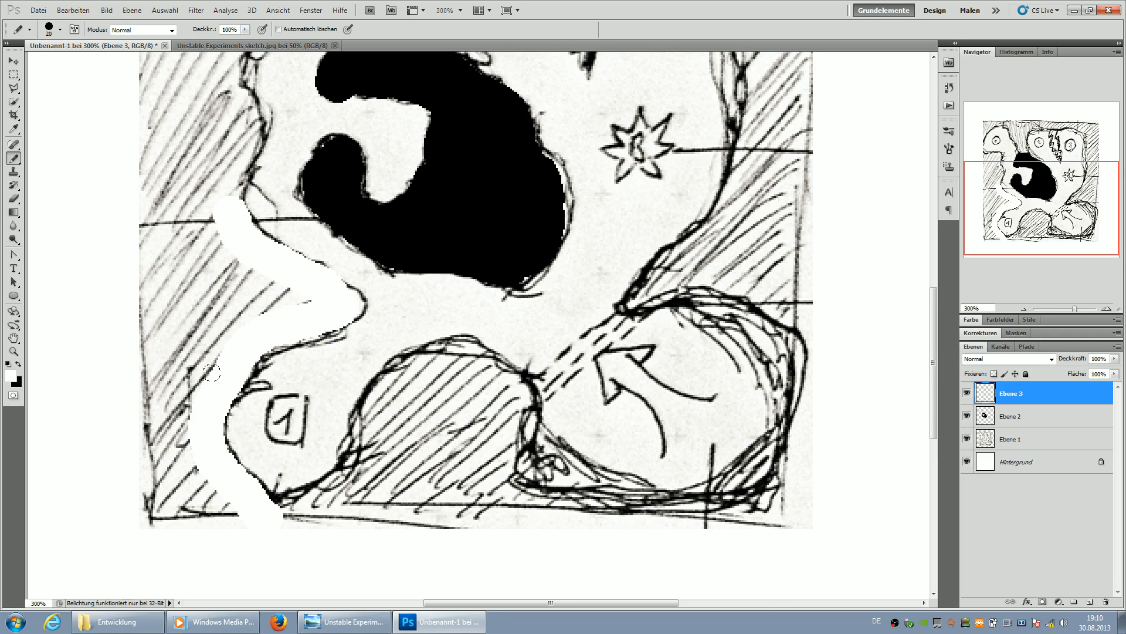
{"action": "scroll", "coordinate": [213, 373], "scroll_direction": "up", "scroll_amount": 8}
{"action": "mouse_move", "coordinate": [215, 346]}
{"action": "left_mouse_down"}
{"action": "mouse_move", "coordinate": [234, 282]}
{"action": "mouse_move", "coordinate": [221, 207]}
{"action": "mouse_move", "coordinate": [229, 169]}
{"action": "mouse_move", "coordinate": [125, 155]}
{"action": "left_mouse_up"}
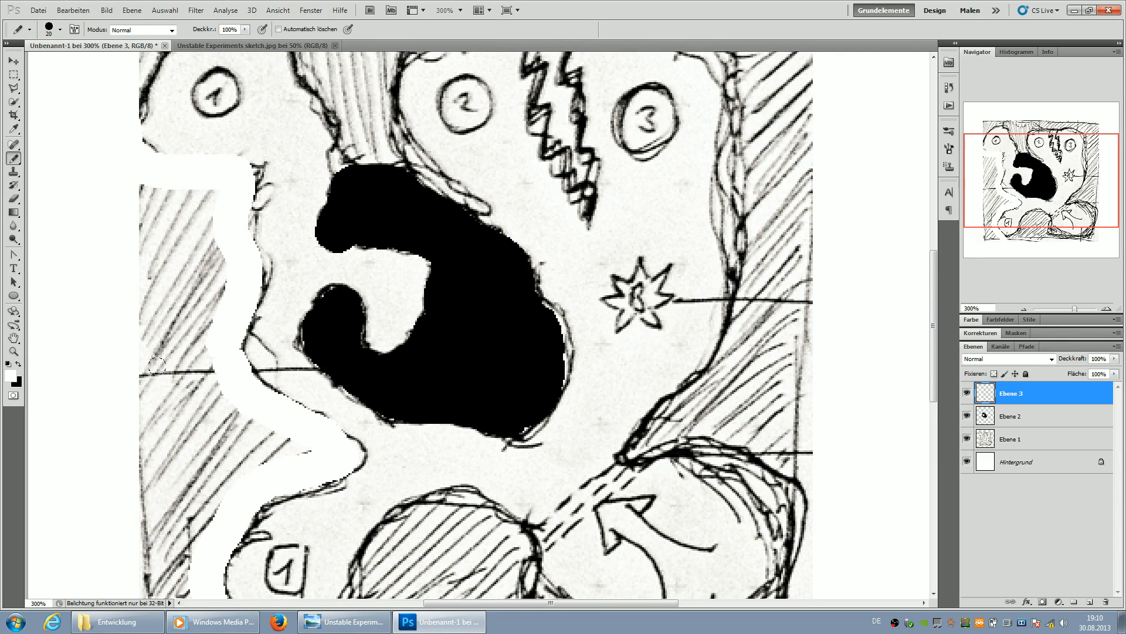
- Continue the white outline around the upper-left room, the gap beside it and along the map's upper wall
{"action": "scroll", "coordinate": [149, 300], "scroll_direction": "up", "scroll_amount": 8}
{"action": "mouse_move", "coordinate": [121, 256]}
{"action": "left_mouse_down"}
{"action": "mouse_move", "coordinate": [128, 201]}
{"action": "mouse_move", "coordinate": [165, 140]}
{"action": "mouse_move", "coordinate": [123, 133]}
{"action": "mouse_move", "coordinate": [294, 129]}
{"action": "mouse_move", "coordinate": [135, 193]}
{"action": "mouse_move", "coordinate": [131, 221]}
{"action": "mouse_move", "coordinate": [161, 167]}
{"action": "mouse_move", "coordinate": [192, 142]}
{"action": "mouse_move", "coordinate": [300, 157]}
{"action": "left_mouse_up"}
{"action": "mouse_move", "coordinate": [176, 167]}
{"action": "left_mouse_down"}
{"action": "mouse_move", "coordinate": [303, 145]}
{"action": "mouse_move", "coordinate": [259, 152]}
{"action": "mouse_move", "coordinate": [284, 167]}
{"action": "mouse_move", "coordinate": [304, 215]}
{"action": "mouse_move", "coordinate": [295, 185]}
{"action": "mouse_move", "coordinate": [342, 296]}
{"action": "mouse_move", "coordinate": [332, 306]}
{"action": "mouse_move", "coordinate": [393, 309]}
{"action": "mouse_move", "coordinate": [352, 305]}
{"action": "mouse_move", "coordinate": [377, 268]}
{"action": "mouse_move", "coordinate": [383, 194]}
{"action": "mouse_move", "coordinate": [429, 128]}
{"action": "mouse_move", "coordinate": [339, 176]}
{"action": "mouse_move", "coordinate": [331, 223]}
{"action": "mouse_move", "coordinate": [342, 266]}
{"action": "mouse_move", "coordinate": [352, 169]}
{"action": "mouse_move", "coordinate": [294, 161]}
{"action": "mouse_move", "coordinate": [314, 109]}
{"action": "mouse_move", "coordinate": [312, 169]}
{"action": "mouse_move", "coordinate": [337, 141]}
{"action": "left_mouse_up"}
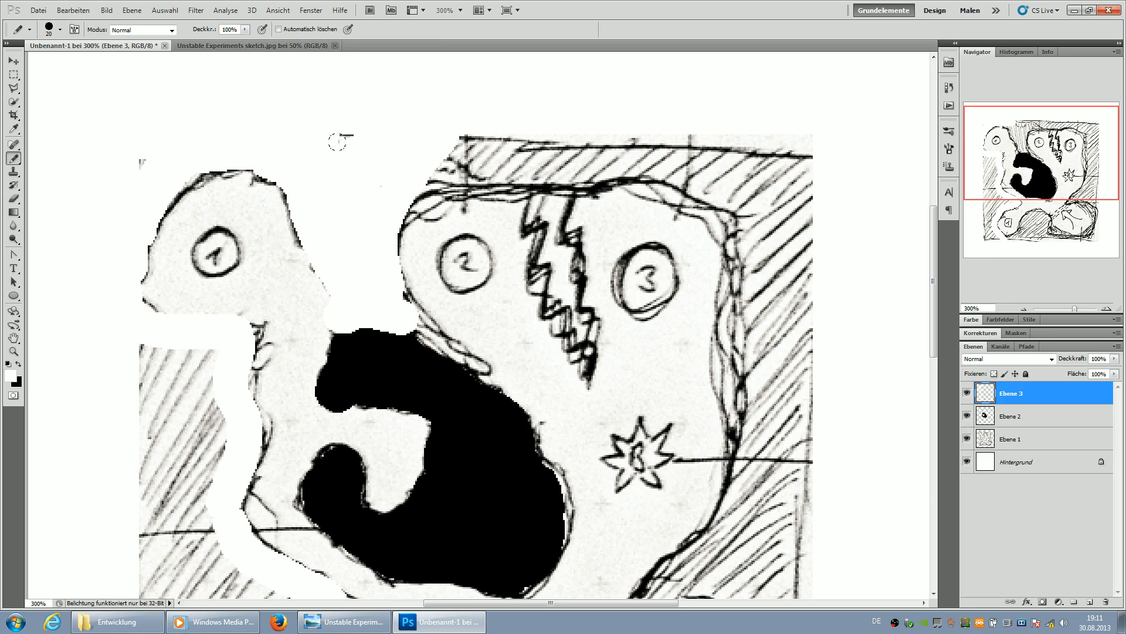
{"action": "mouse_move", "coordinate": [496, 149]}
{"action": "left_mouse_down"}
{"action": "mouse_move", "coordinate": [444, 148]}
{"action": "mouse_move", "coordinate": [404, 172]}
{"action": "mouse_move", "coordinate": [675, 144]}
{"action": "mouse_move", "coordinate": [388, 123]}
{"action": "mouse_move", "coordinate": [508, 134]}
{"action": "mouse_move", "coordinate": [425, 142]}
{"action": "mouse_move", "coordinate": [530, 135]}
{"action": "mouse_move", "coordinate": [739, 155]}
{"action": "mouse_move", "coordinate": [803, 215]}
{"action": "left_mouse_up"}
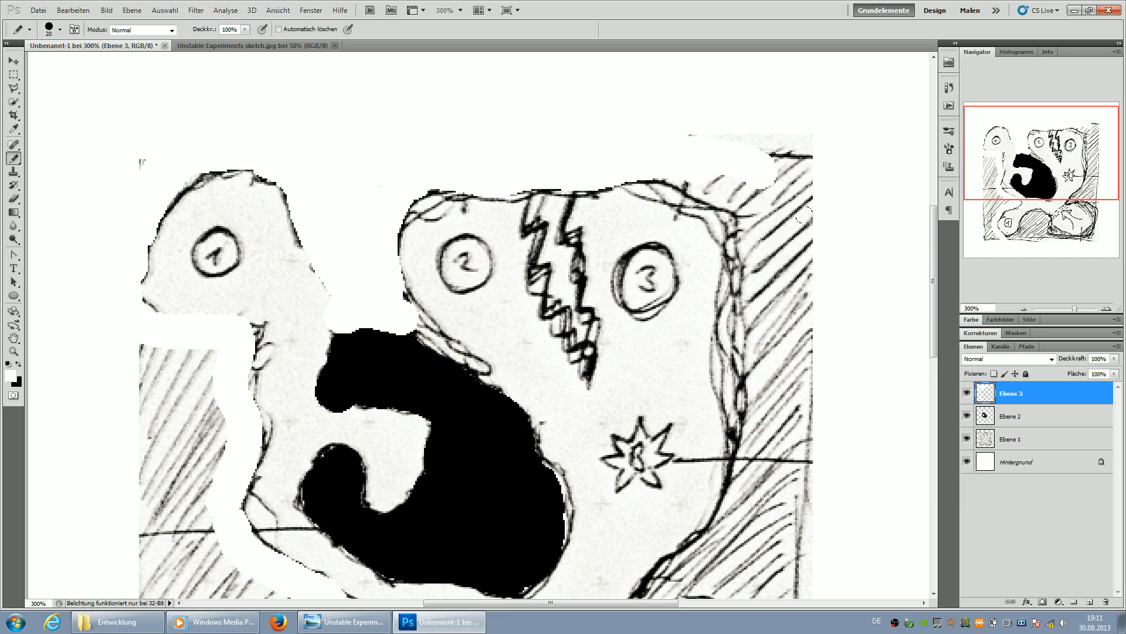
- Trace the outside of the map's right wall in white down to the narrow passage above the round room
{"action": "scroll", "coordinate": [673, 74], "scroll_direction": "down", "scroll_amount": 3}
{"action": "mouse_move", "coordinate": [689, 88]}
{"action": "left_mouse_down"}
{"action": "mouse_move", "coordinate": [721, 105]}
{"action": "mouse_move", "coordinate": [745, 141]}
{"action": "mouse_move", "coordinate": [731, 234]}
{"action": "mouse_move", "coordinate": [742, 383]}
{"action": "mouse_move", "coordinate": [734, 316]}
{"action": "left_mouse_up"}
{"action": "scroll", "coordinate": [730, 249], "scroll_direction": "down", "scroll_amount": 5}
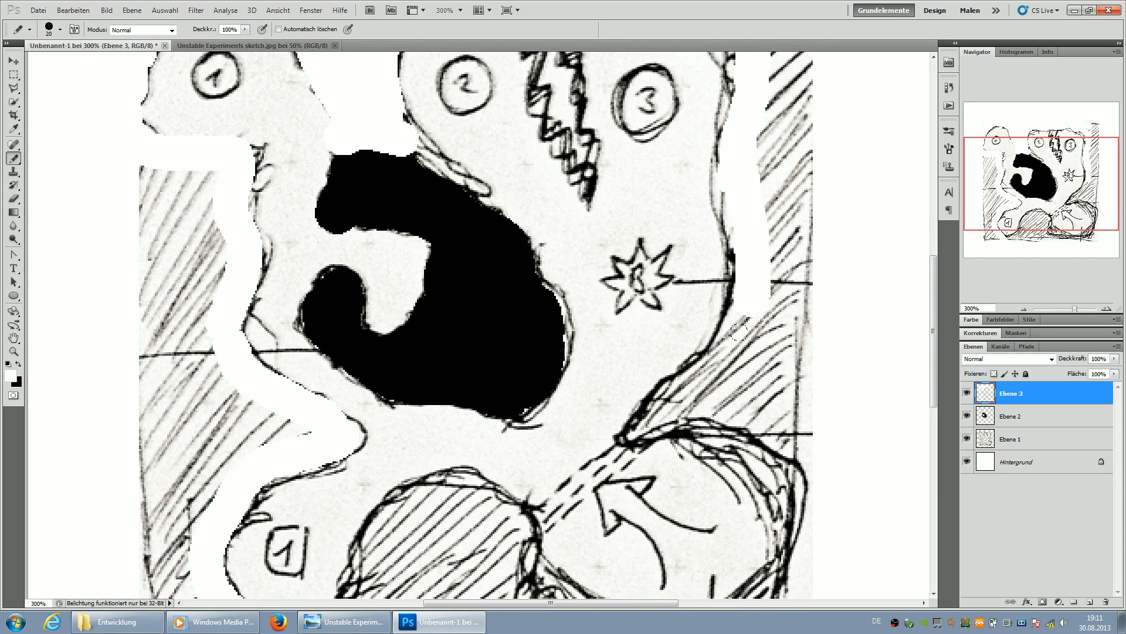
{"action": "mouse_move", "coordinate": [725, 287]}
{"action": "left_mouse_down"}
{"action": "mouse_move", "coordinate": [694, 332]}
{"action": "mouse_move", "coordinate": [654, 359]}
{"action": "left_mouse_up"}
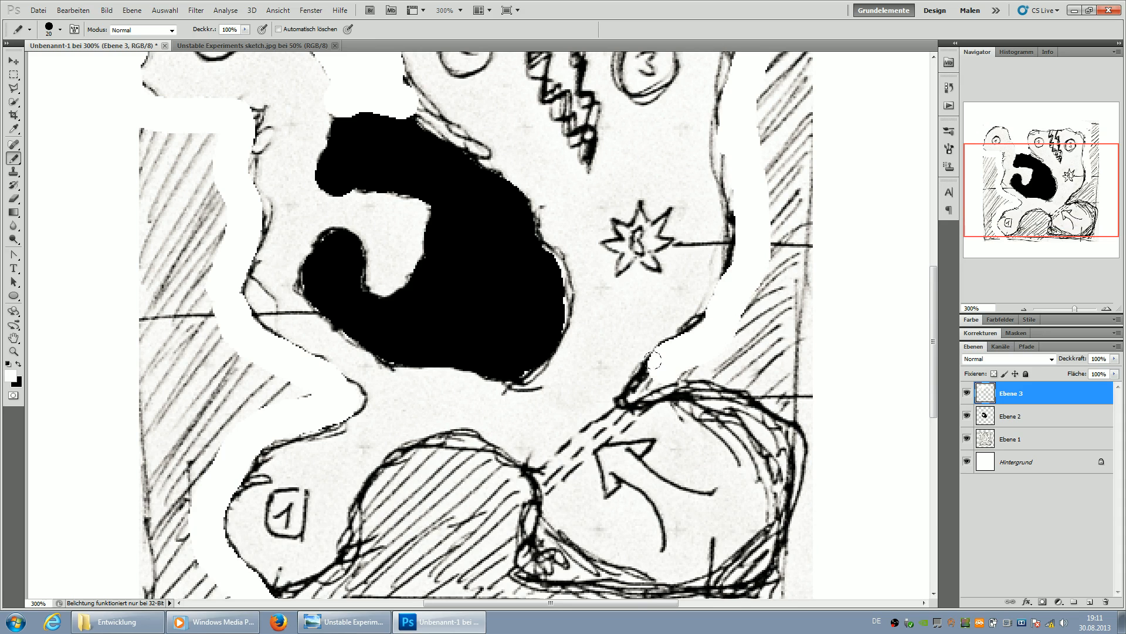
- Reduce the pencil to 9 px and outline the round lower-right room, the arch and the lower-left entrance room in white
{"action": "right_click", "coordinate": [741, 356]}
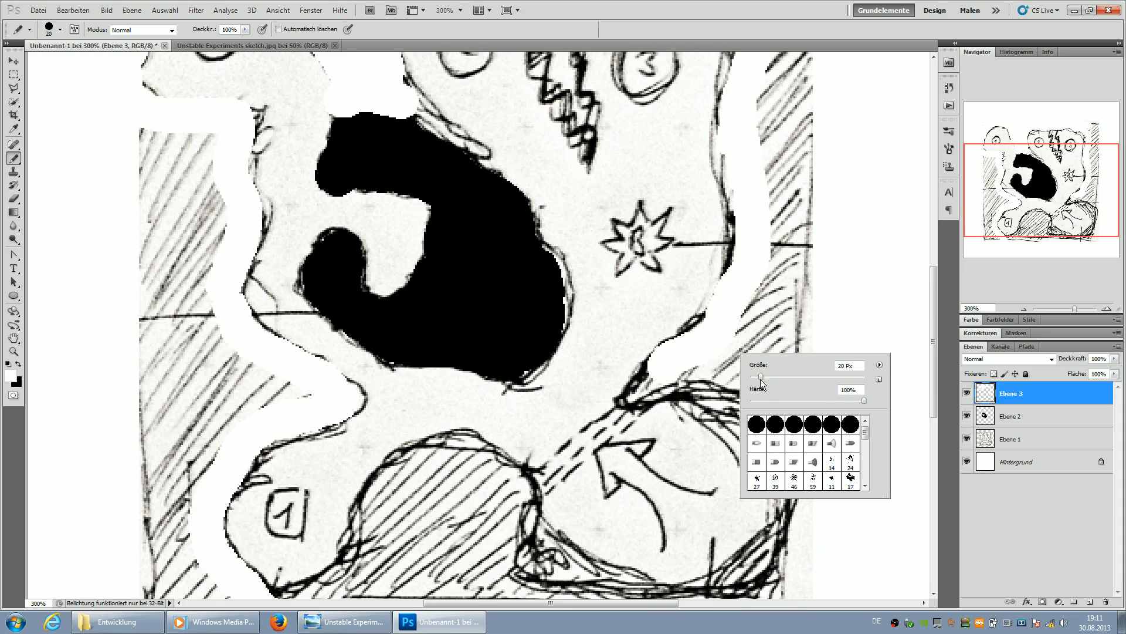
{"action": "left_click", "coordinate": [755, 378]}
{"action": "mouse_move", "coordinate": [653, 367]}
{"action": "left_mouse_down"}
{"action": "mouse_move", "coordinate": [637, 397]}
{"action": "mouse_move", "coordinate": [676, 388]}
{"action": "mouse_move", "coordinate": [736, 399]}
{"action": "mouse_move", "coordinate": [785, 430]}
{"action": "mouse_move", "coordinate": [798, 478]}
{"action": "left_mouse_up"}
{"action": "scroll", "coordinate": [802, 448], "scroll_direction": "down", "scroll_amount": 3}
{"action": "scroll", "coordinate": [802, 449], "scroll_direction": "down", "scroll_amount": 2}
{"action": "mouse_move", "coordinate": [789, 324]}
{"action": "left_mouse_down"}
{"action": "mouse_move", "coordinate": [787, 362]}
{"action": "mouse_move", "coordinate": [770, 433]}
{"action": "mouse_move", "coordinate": [751, 456]}
{"action": "mouse_move", "coordinate": [591, 482]}
{"action": "mouse_move", "coordinate": [544, 447]}
{"action": "mouse_move", "coordinate": [518, 358]}
{"action": "mouse_move", "coordinate": [463, 323]}
{"action": "mouse_move", "coordinate": [416, 336]}
{"action": "mouse_move", "coordinate": [475, 330]}
{"action": "mouse_move", "coordinate": [498, 343]}
{"action": "left_mouse_up"}
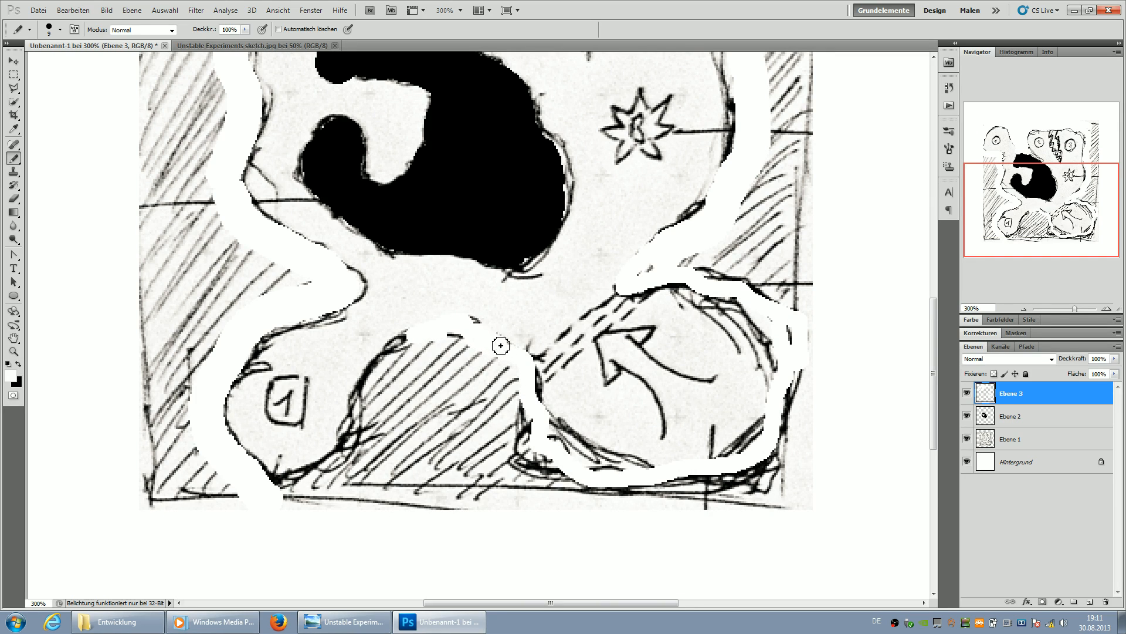
{"action": "mouse_move", "coordinate": [409, 348]}
{"action": "left_mouse_down"}
{"action": "mouse_move", "coordinate": [390, 343]}
{"action": "mouse_move", "coordinate": [367, 378]}
{"action": "mouse_move", "coordinate": [349, 454]}
{"action": "mouse_move", "coordinate": [280, 478]}
{"action": "mouse_move", "coordinate": [245, 460]}
{"action": "left_mouse_up"}
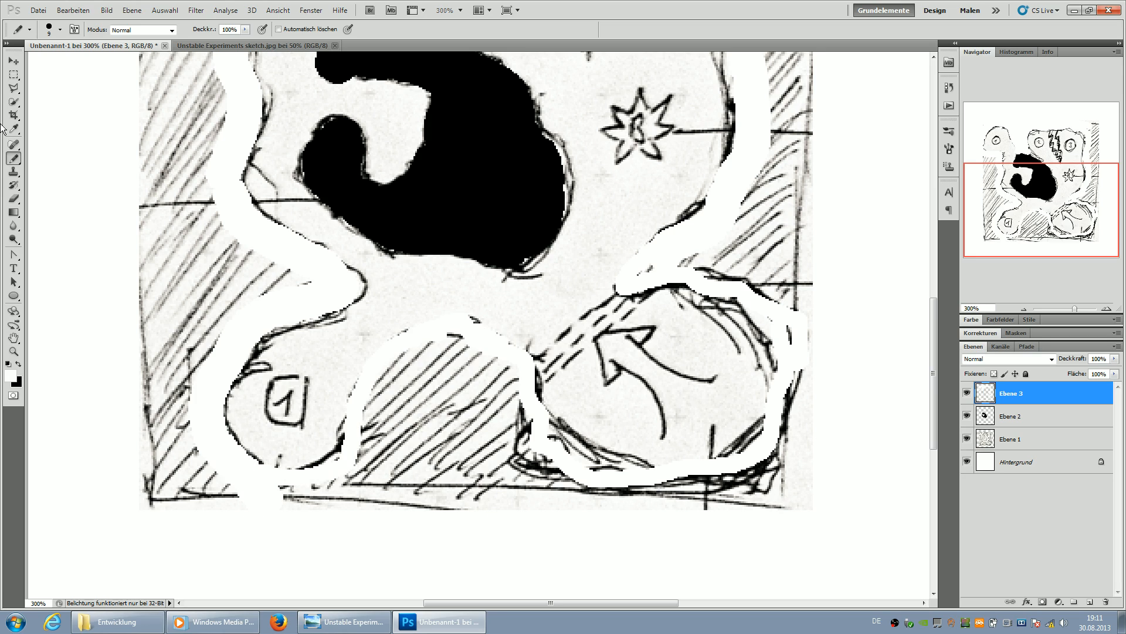
- Fill the hatched area outside the traced outline with white using the Paint Bucket
{"action": "left_click", "coordinate": [13, 214]}
{"action": "left_click", "coordinate": [88, 228]}
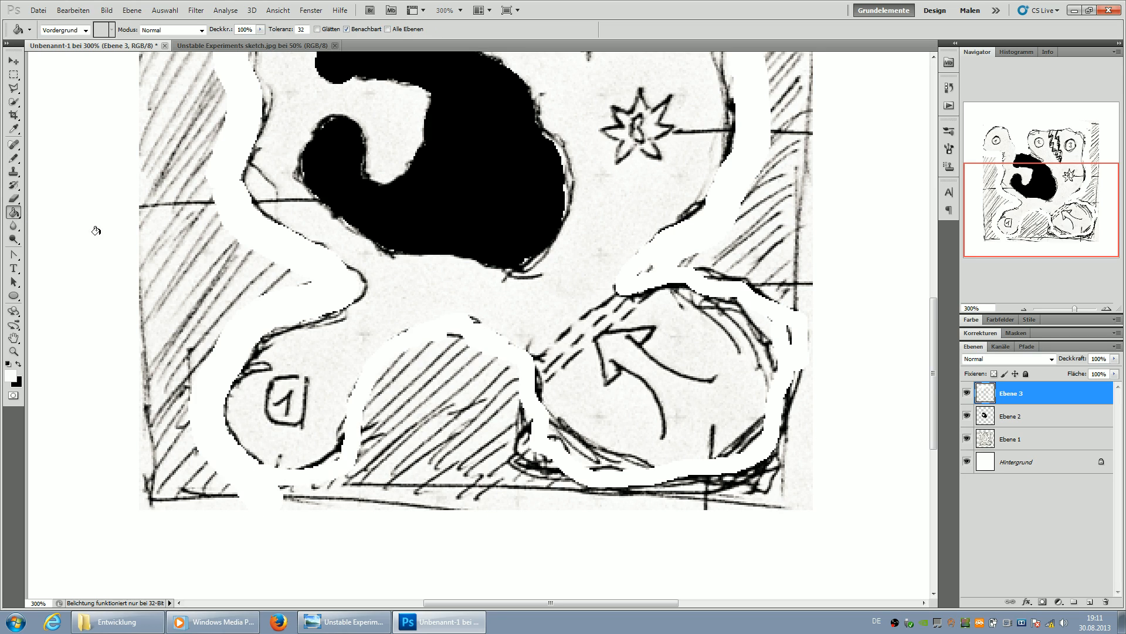
{"action": "left_click", "coordinate": [105, 212]}
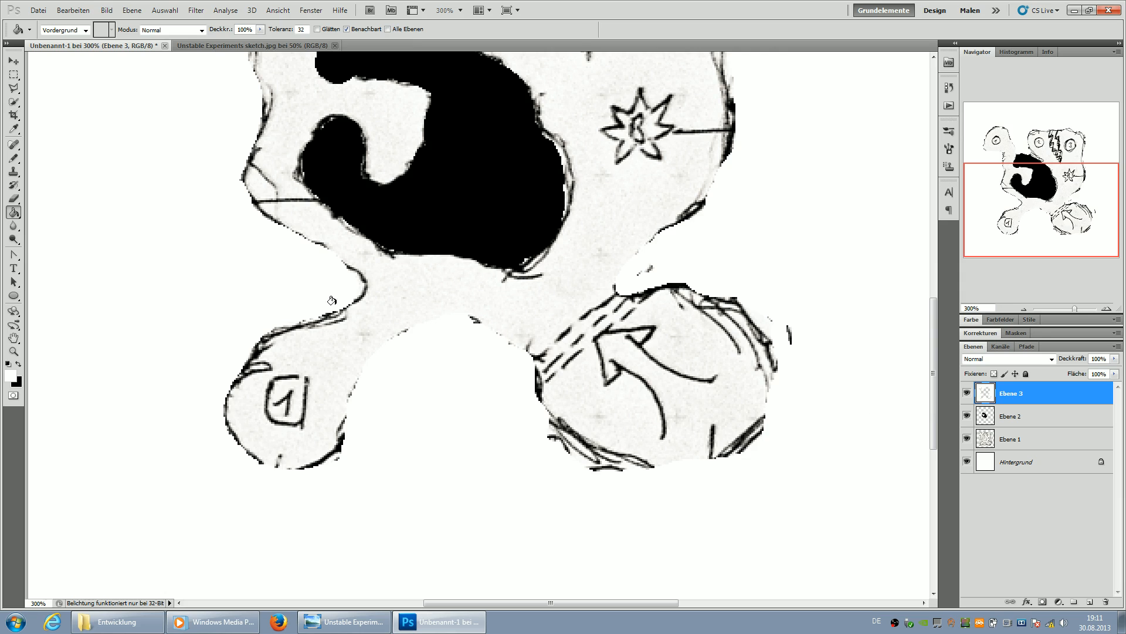
- Add a new layer directly above Ebene 2 and flood it with the gray #888888 using the Paint Bucket
{"action": "scroll", "coordinate": [331, 301], "scroll_direction": "up", "scroll_amount": 5}
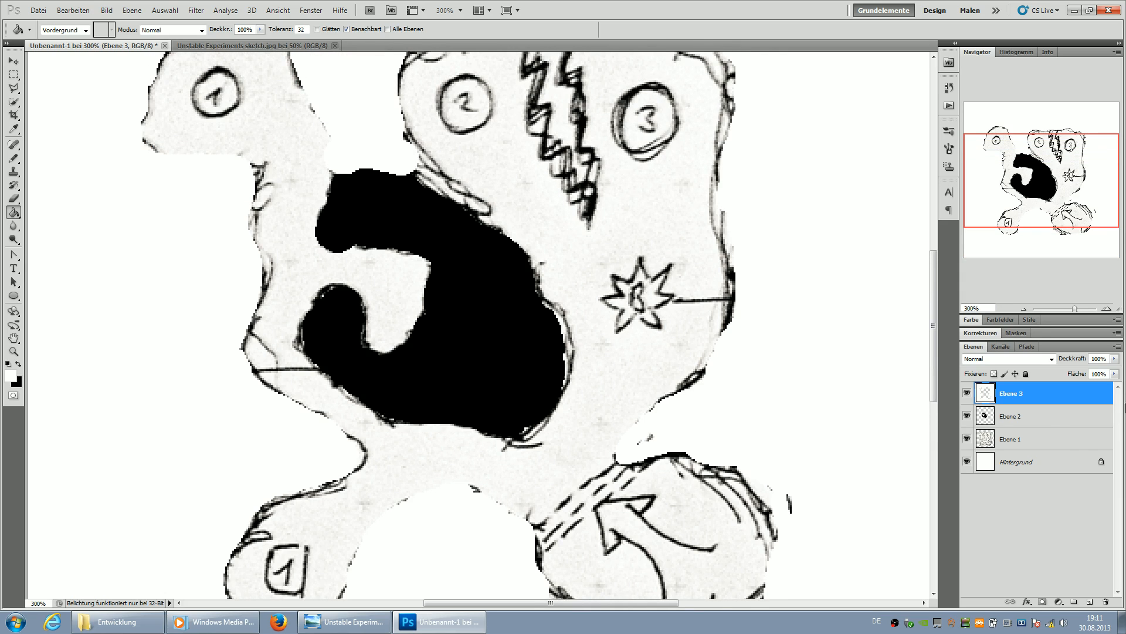
{"action": "left_click", "coordinate": [1047, 424]}
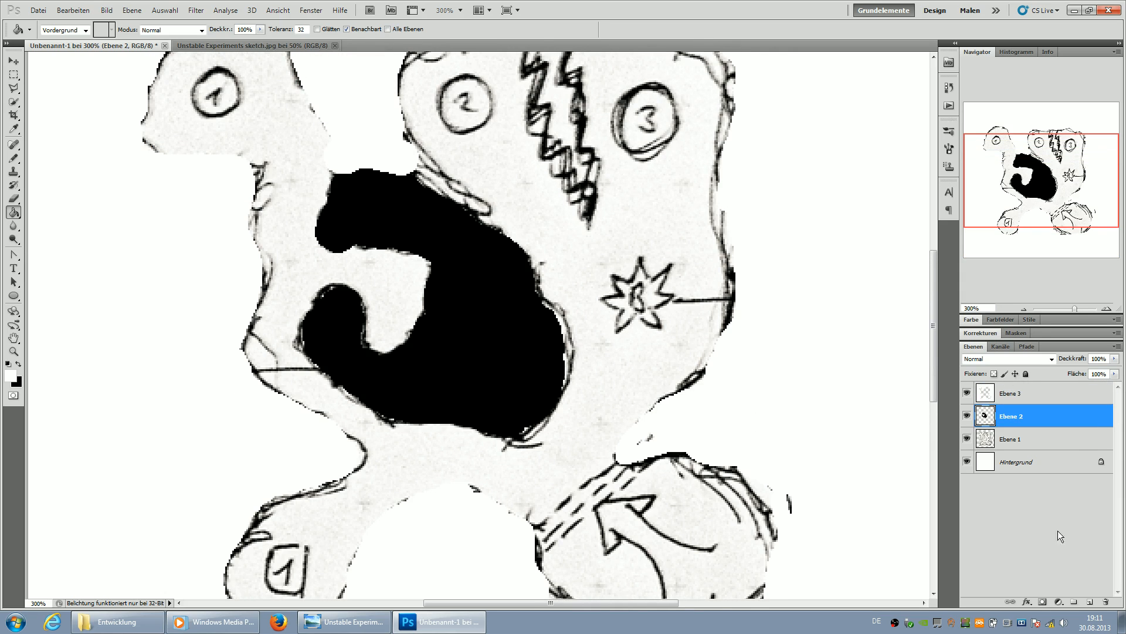
{"action": "left_click", "coordinate": [1090, 602]}
{"action": "left_click", "coordinate": [11, 377]}
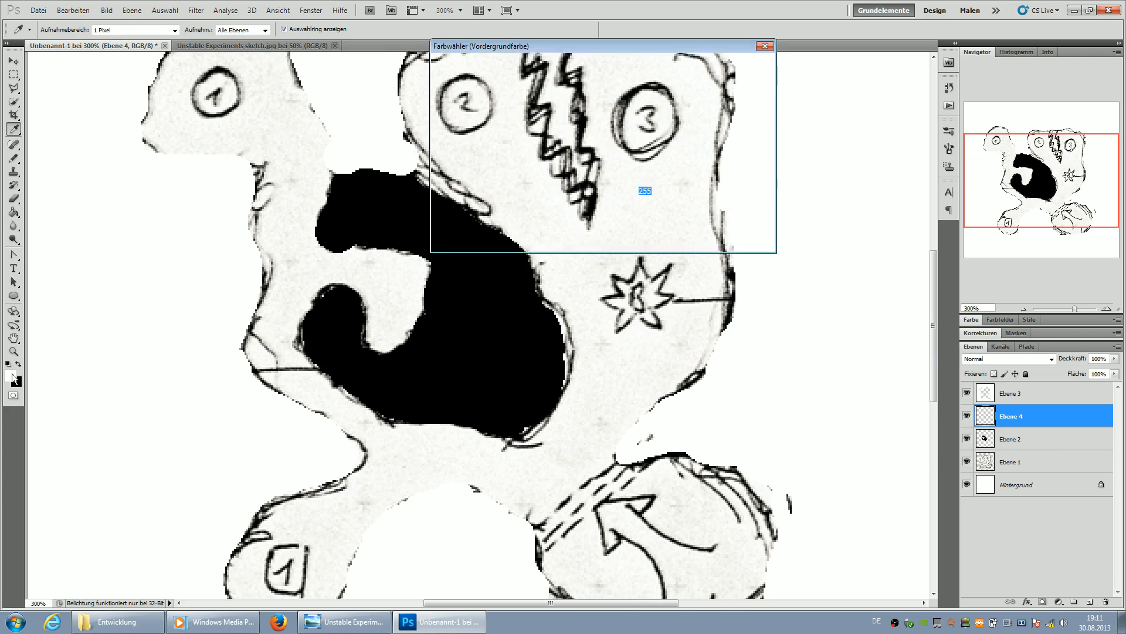
{"action": "left_click_drag", "start_coordinate": [498, 128], "coordinate": [354, 140]}
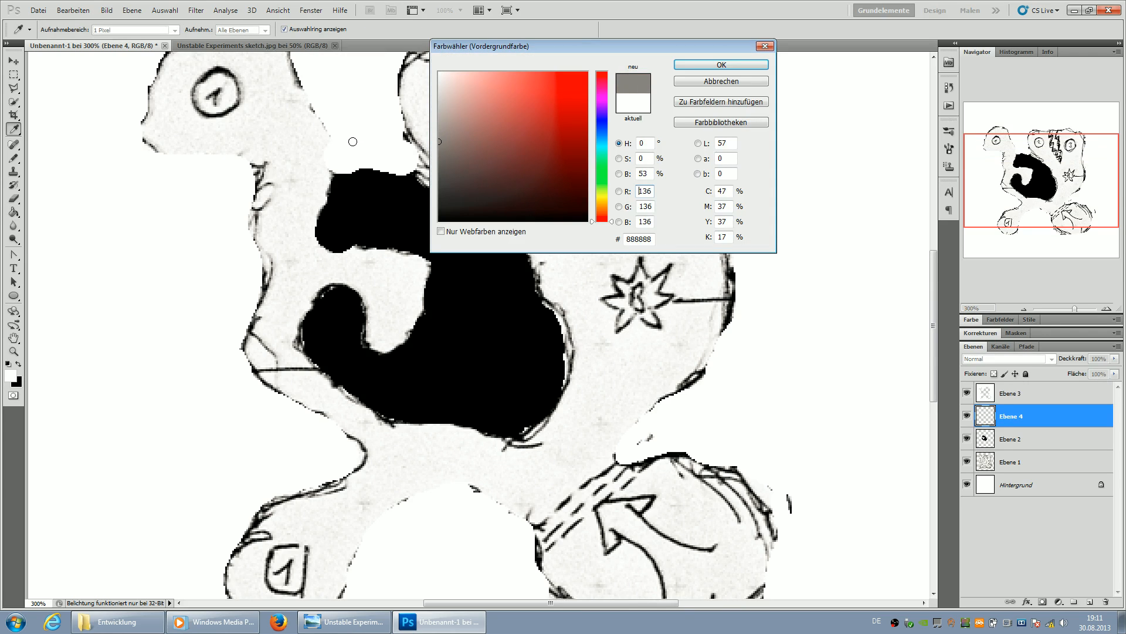
{"action": "left_click", "coordinate": [722, 65]}
{"action": "key", "text": "g"}
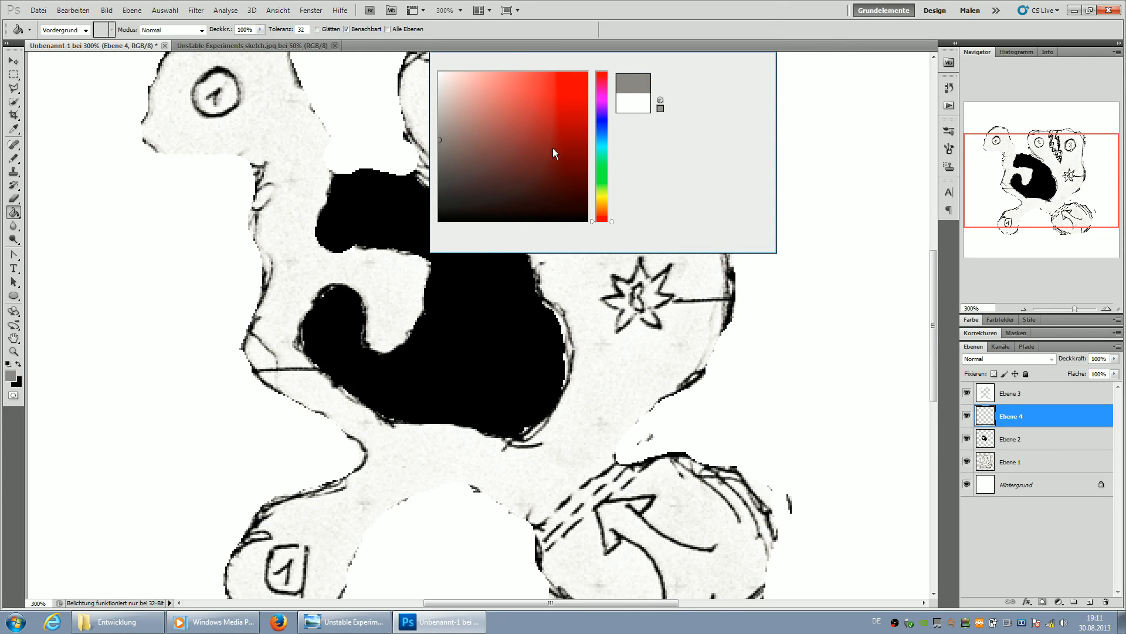
{"action": "left_click", "coordinate": [292, 248]}
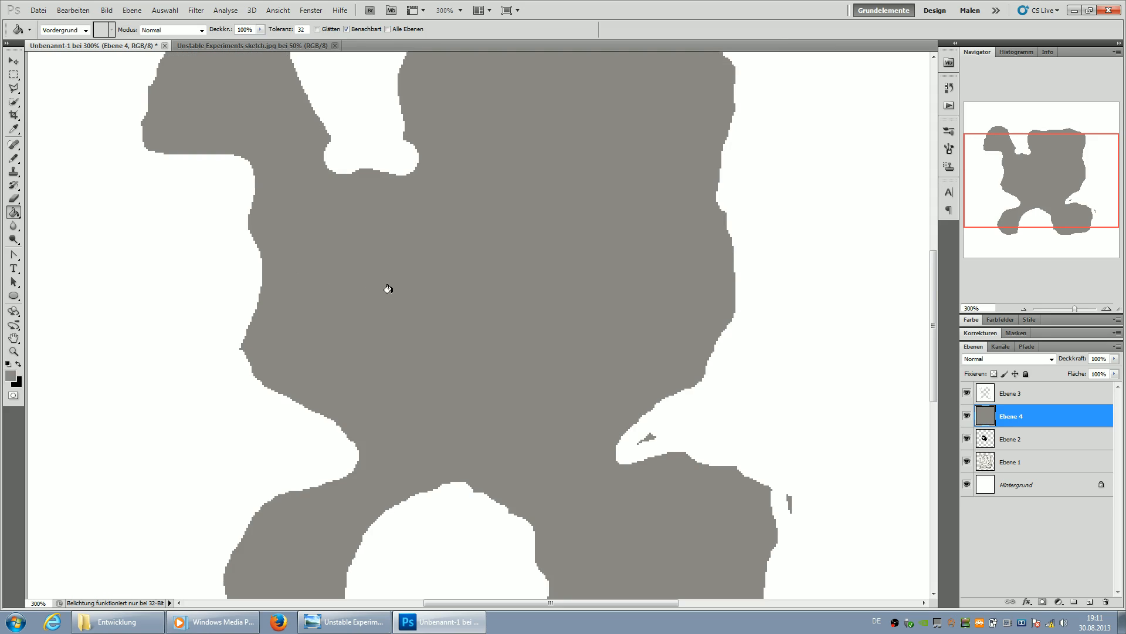
- Cover the stray gray specks above and beside the round lower-right room with white pencil strokes on Ebene 3
{"action": "left_click", "coordinate": [1028, 393]}
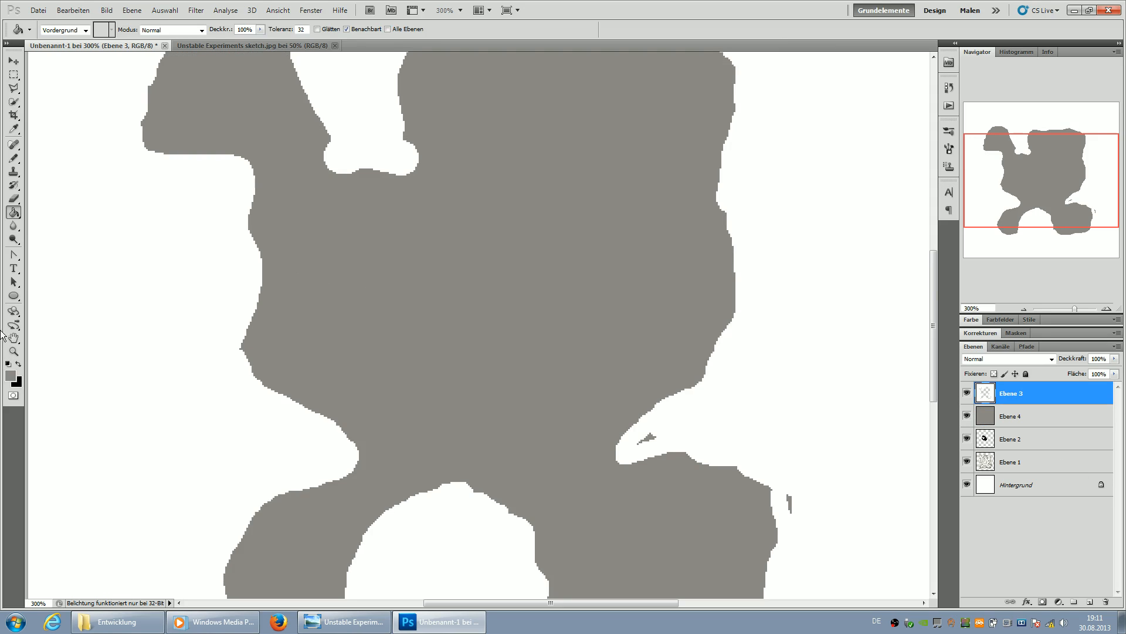
{"action": "left_click", "coordinate": [19, 364]}
{"action": "left_click", "coordinate": [12, 158]}
{"action": "left_click_drag", "start_coordinate": [639, 445], "coordinate": [659, 435]}
{"action": "left_click_drag", "start_coordinate": [792, 494], "coordinate": [792, 517]}
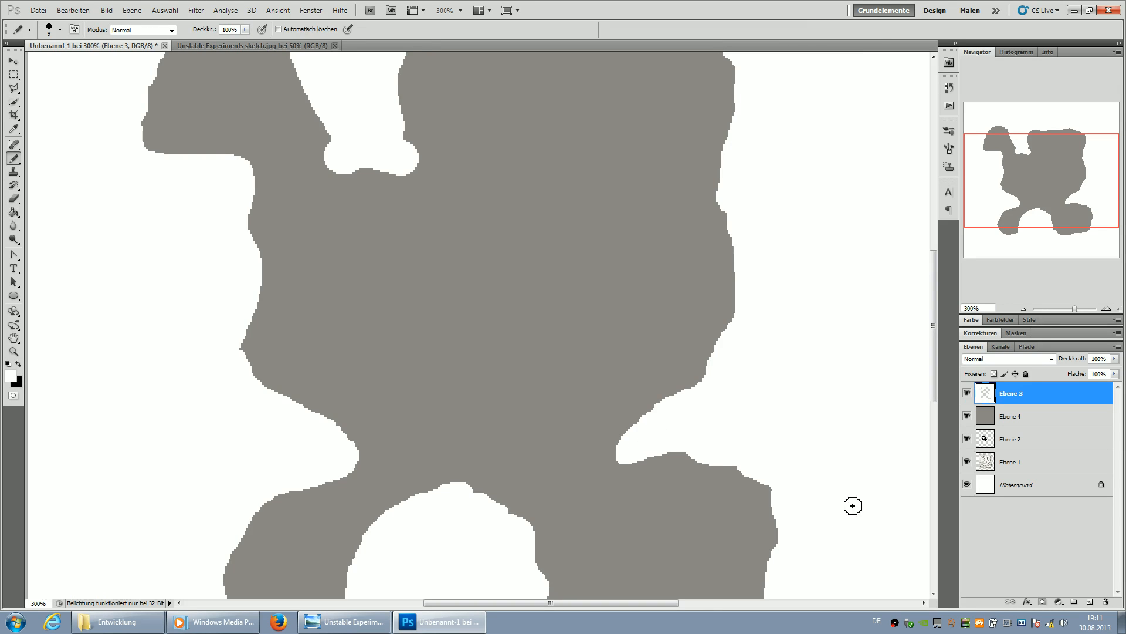
- Move the black-shape layer Ebene 2 above the gray layer Ebene 4, leaving both layers visible
{"action": "left_click", "coordinate": [967, 416]}
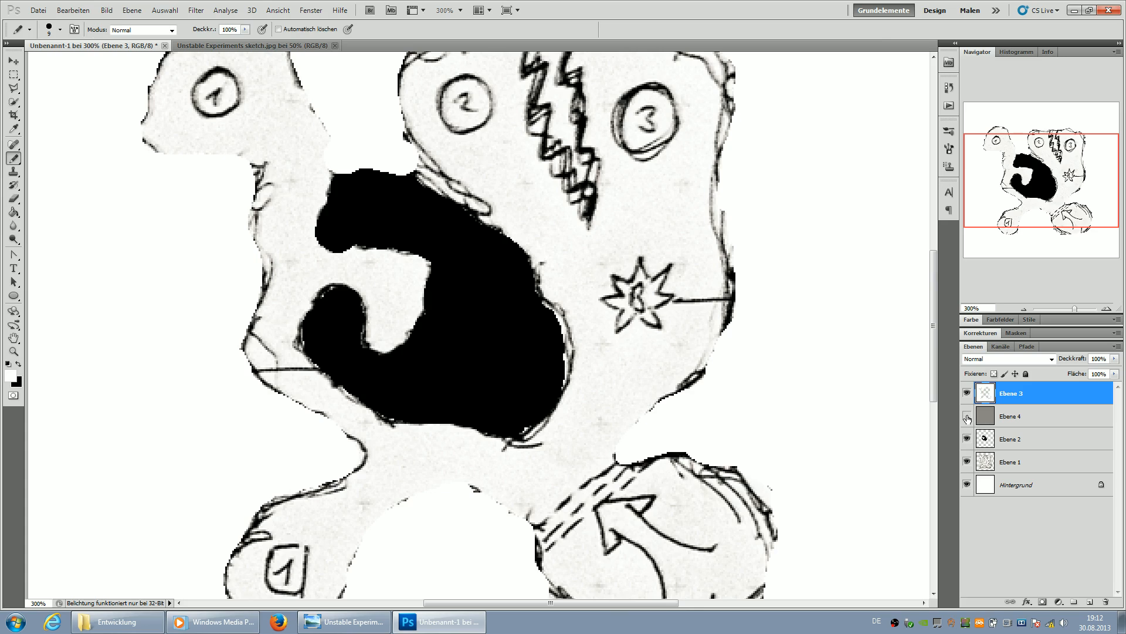
{"action": "left_click_drag", "start_coordinate": [990, 438], "coordinate": [992, 406]}
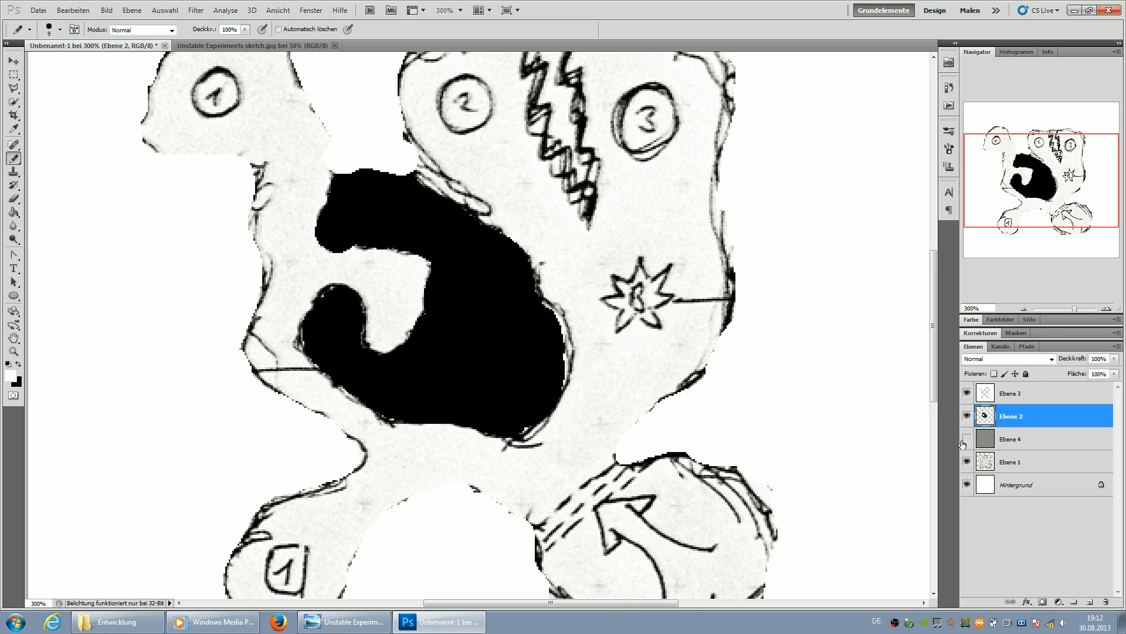
{"action": "left_click", "coordinate": [967, 439]}
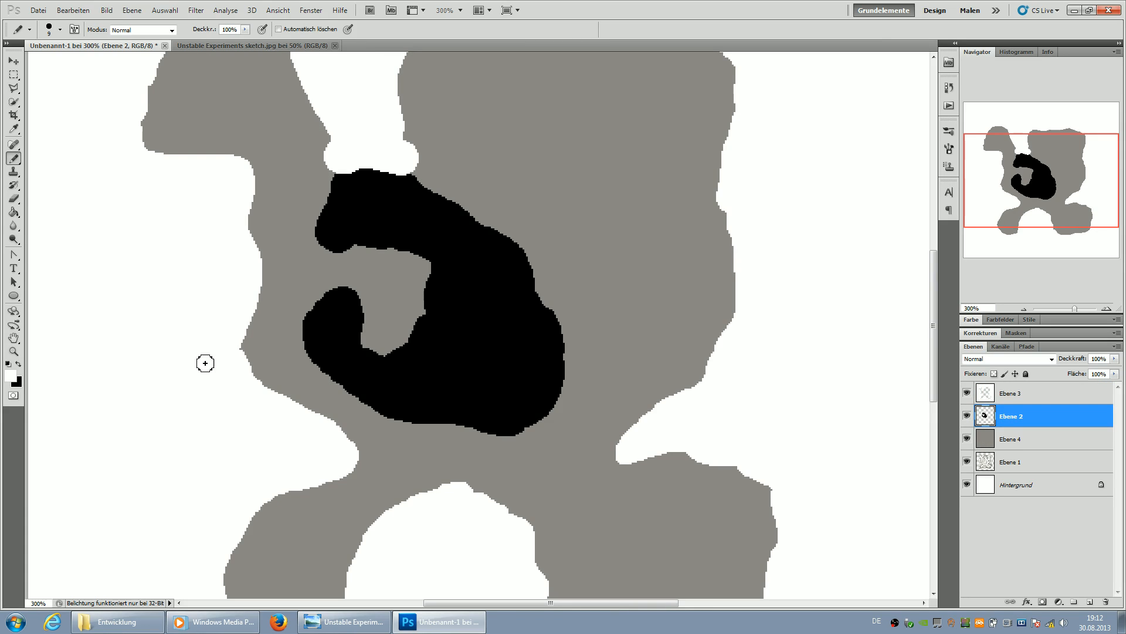
- Activate Ebene 3 and examine the gray map area's outline and the black shape from the upper rooms to the lower rooms
{"action": "left_click", "coordinate": [1008, 388]}
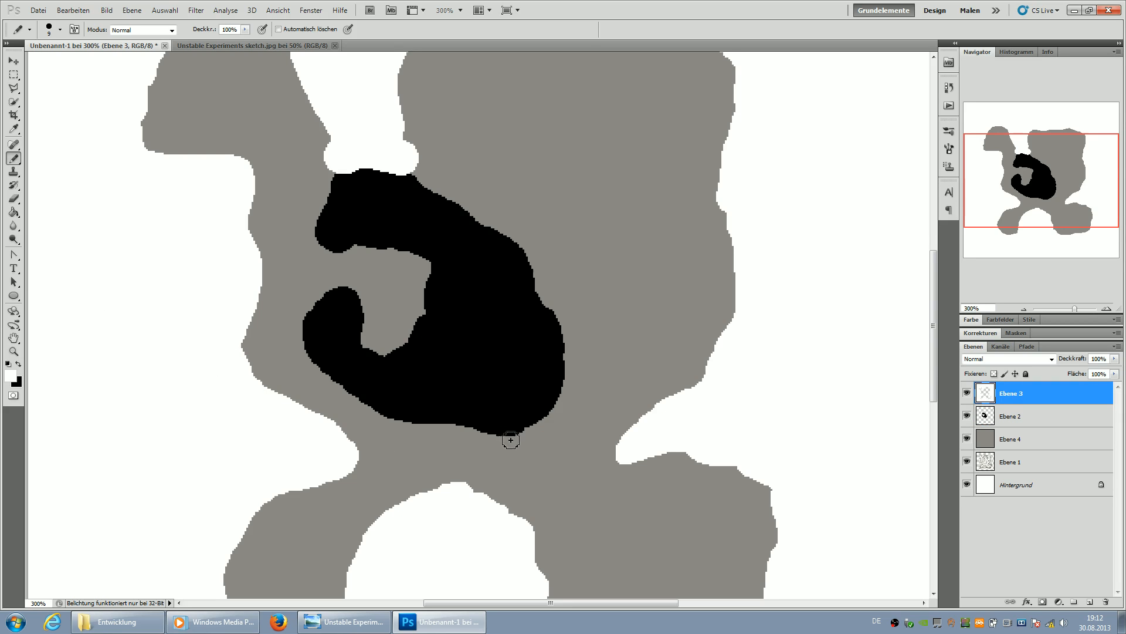
{"action": "scroll", "coordinate": [519, 443], "scroll_direction": "up", "scroll_amount": 3}
{"action": "scroll", "coordinate": [780, 188], "scroll_direction": "up", "scroll_amount": 3}
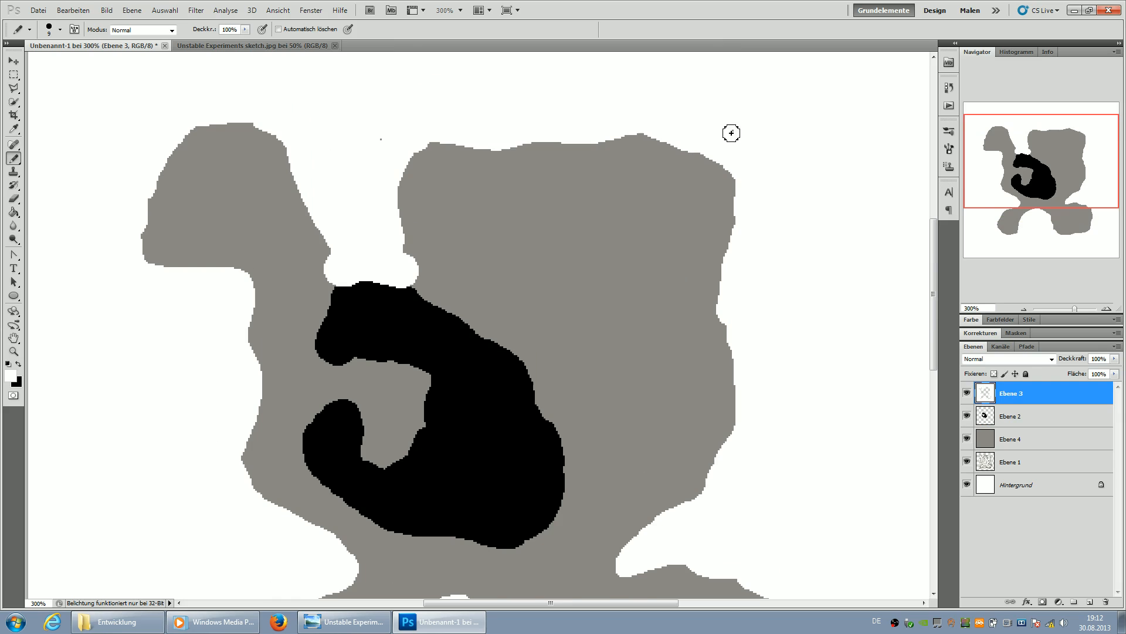
{"action": "scroll", "coordinate": [454, 294], "scroll_direction": "down", "scroll_amount": 8}
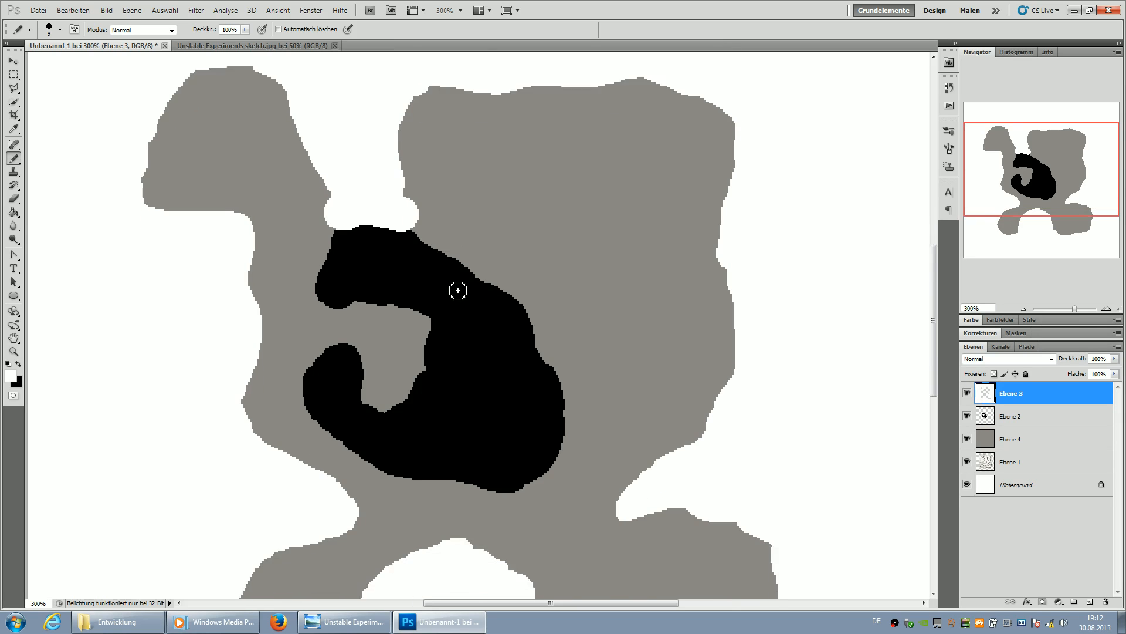
{"action": "scroll", "coordinate": [470, 301], "scroll_direction": "down", "scroll_amount": 5}
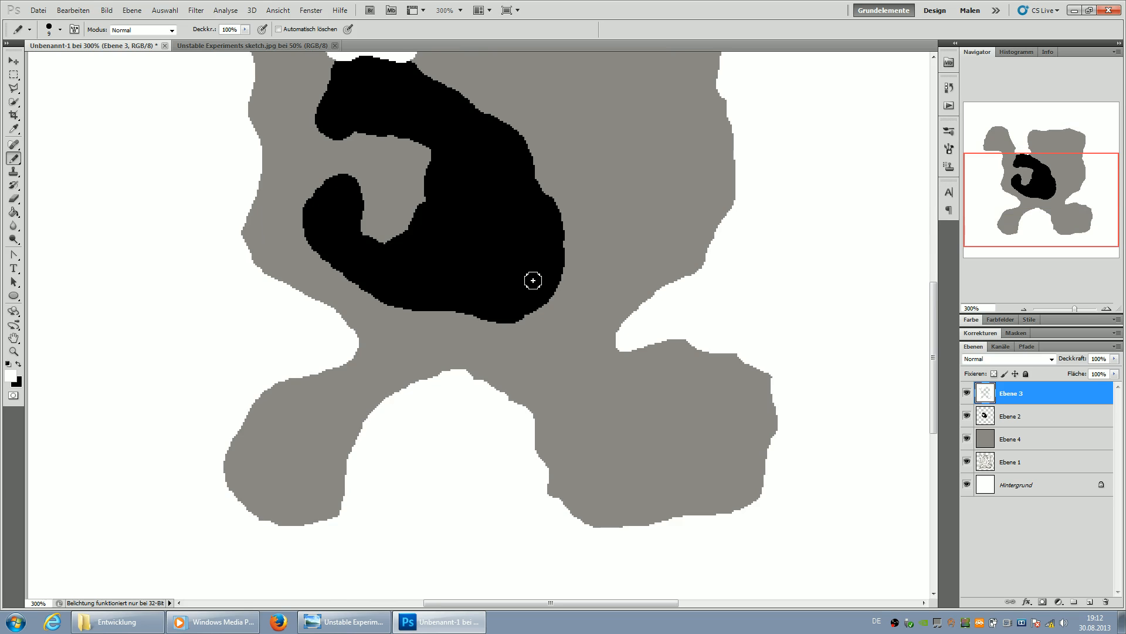
{"action": "scroll", "coordinate": [762, 352], "scroll_direction": "up", "scroll_amount": 2}
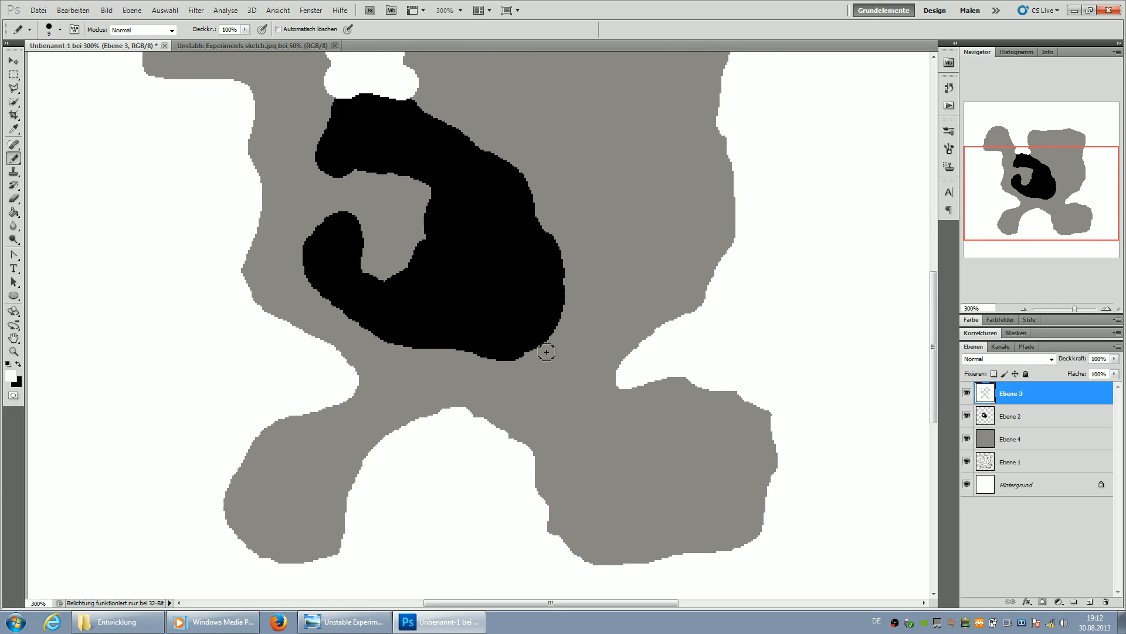
{"action": "scroll", "coordinate": [625, 386], "scroll_direction": "up", "scroll_amount": 1}
{"action": "scroll", "coordinate": [625, 386], "scroll_direction": "up", "scroll_amount": 6}
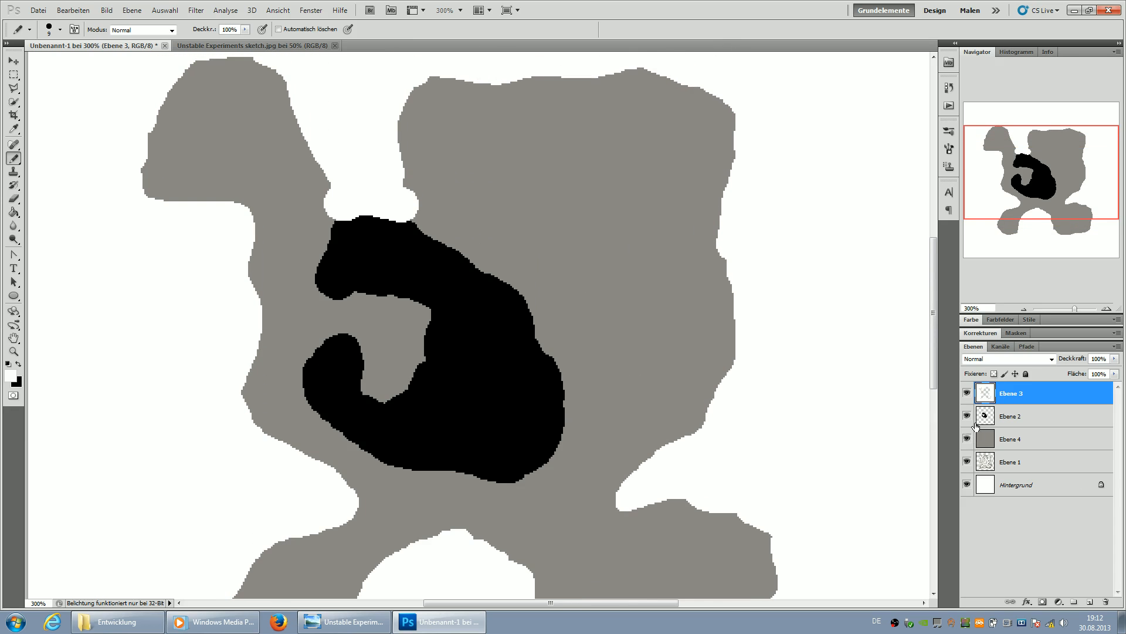
- Hide the gray layer Ebene 4 and paint the zigzag crack between rooms 2 and 3 solid black on Ebene 2
{"action": "left_click", "coordinate": [968, 439]}
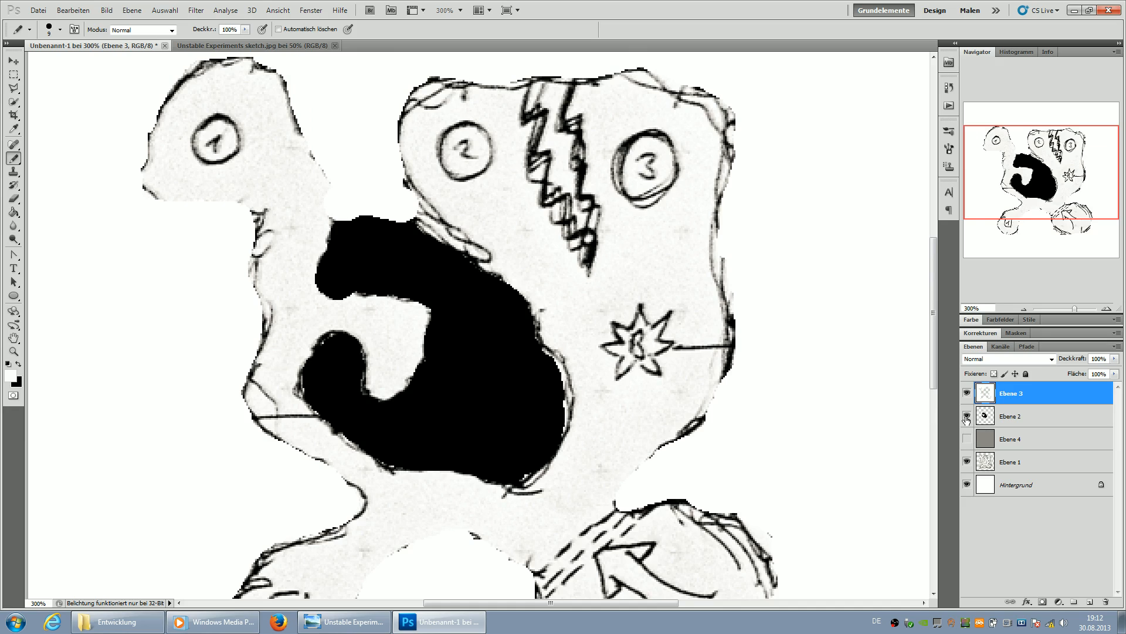
{"action": "left_click", "coordinate": [992, 416]}
{"action": "left_click", "coordinate": [18, 363]}
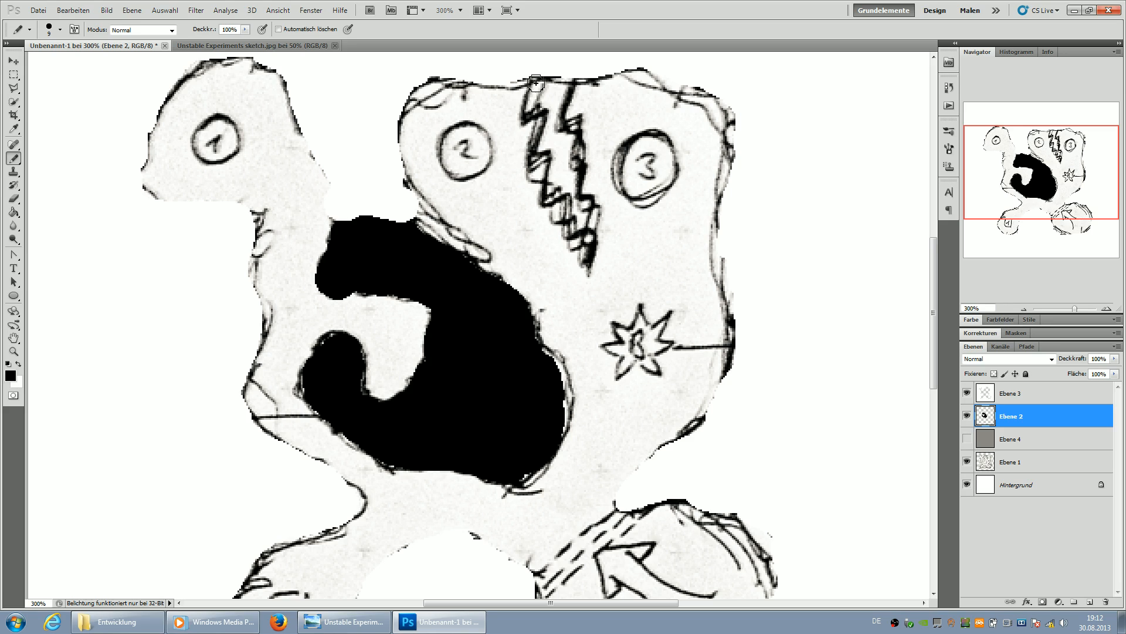
{"action": "mouse_move", "coordinate": [538, 87]}
{"action": "left_mouse_down"}
{"action": "mouse_move", "coordinate": [546, 118]}
{"action": "mouse_move", "coordinate": [552, 198]}
{"action": "mouse_move", "coordinate": [558, 173]}
{"action": "mouse_move", "coordinate": [573, 224]}
{"action": "mouse_move", "coordinate": [579, 209]}
{"action": "mouse_move", "coordinate": [588, 269]}
{"action": "mouse_move", "coordinate": [584, 197]}
{"action": "mouse_move", "coordinate": [560, 125]}
{"action": "mouse_move", "coordinate": [564, 86]}
{"action": "mouse_move", "coordinate": [559, 95]}
{"action": "mouse_move", "coordinate": [556, 77]}
{"action": "mouse_move", "coordinate": [548, 96]}
{"action": "mouse_move", "coordinate": [540, 78]}
{"action": "mouse_move", "coordinate": [573, 88]}
{"action": "mouse_move", "coordinate": [535, 174]}
{"action": "mouse_move", "coordinate": [551, 156]}
{"action": "mouse_move", "coordinate": [572, 258]}
{"action": "mouse_move", "coordinate": [591, 214]}
{"action": "mouse_move", "coordinate": [581, 120]}
{"action": "left_mouse_up"}
- Reduce the pencil to 1 px and extend the crack's lower end to a sharp black point
{"action": "right_click", "coordinate": [615, 247]}
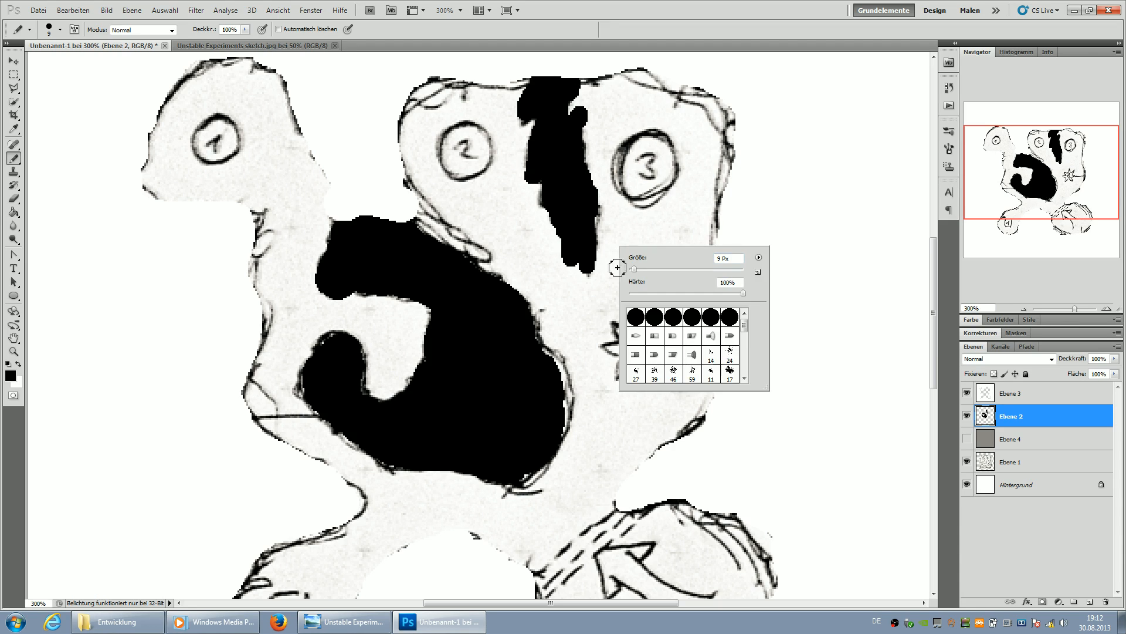
{"action": "left_click", "coordinate": [18, 354]}
{"action": "left_click_drag", "start_coordinate": [596, 272], "coordinate": [597, 273]}
{"action": "left_click", "coordinate": [13, 160]}
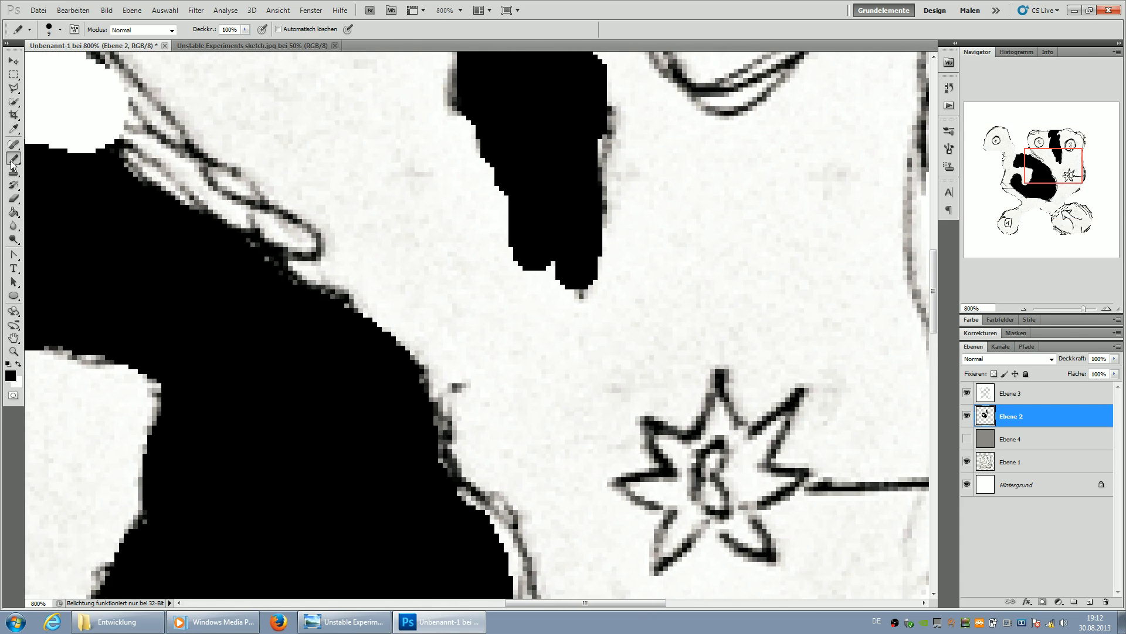
{"action": "right_click", "coordinate": [638, 274]}
{"action": "left_click_drag", "start_coordinate": [660, 302], "coordinate": [653, 304]}
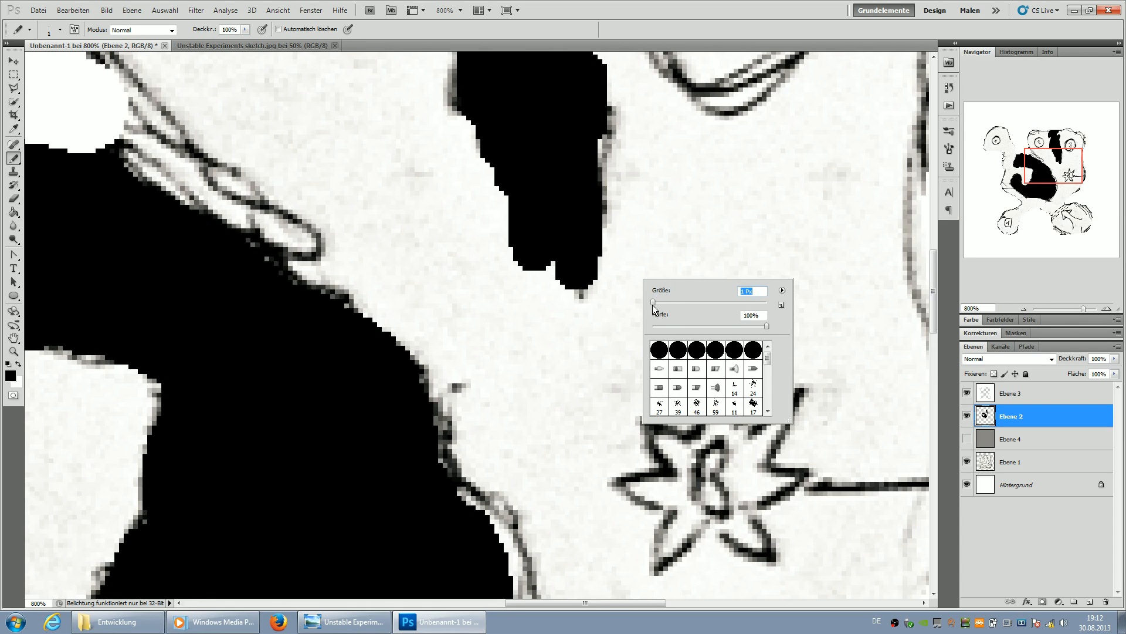
{"action": "left_click", "coordinate": [561, 267]}
{"action": "left_click_drag", "start_coordinate": [561, 268], "coordinate": [587, 311]}
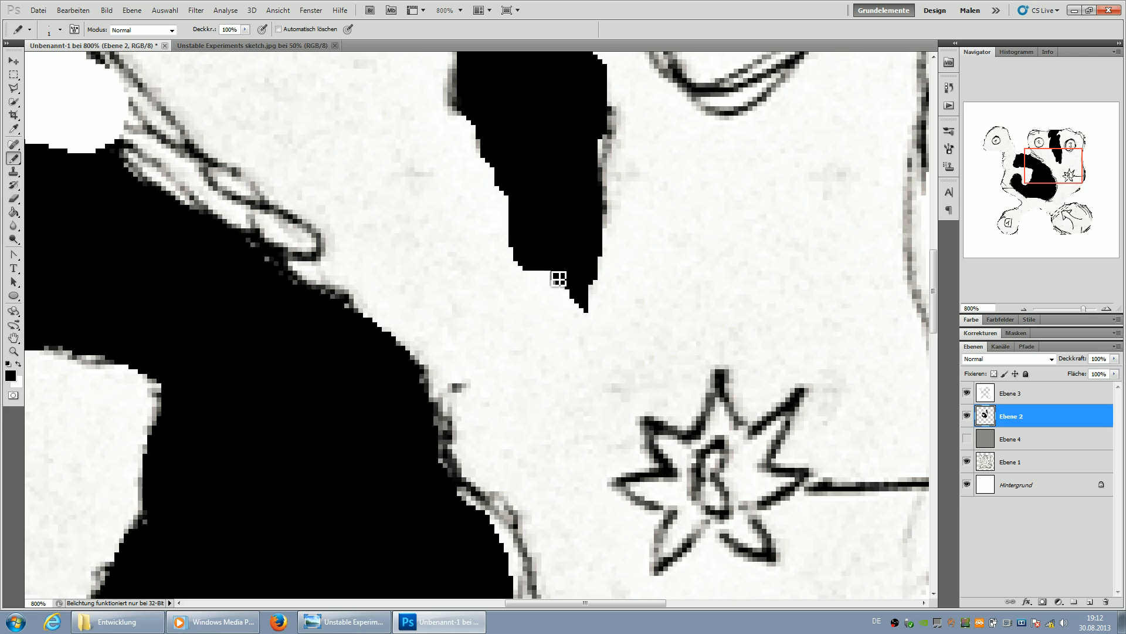
- Draw small black jagged spikes along the crack's left edge, from its lower part up to the top
{"action": "scroll", "coordinate": [604, 268], "scroll_direction": "up", "scroll_amount": 3}
{"action": "scroll", "coordinate": [605, 268], "scroll_direction": "up", "scroll_amount": 2}
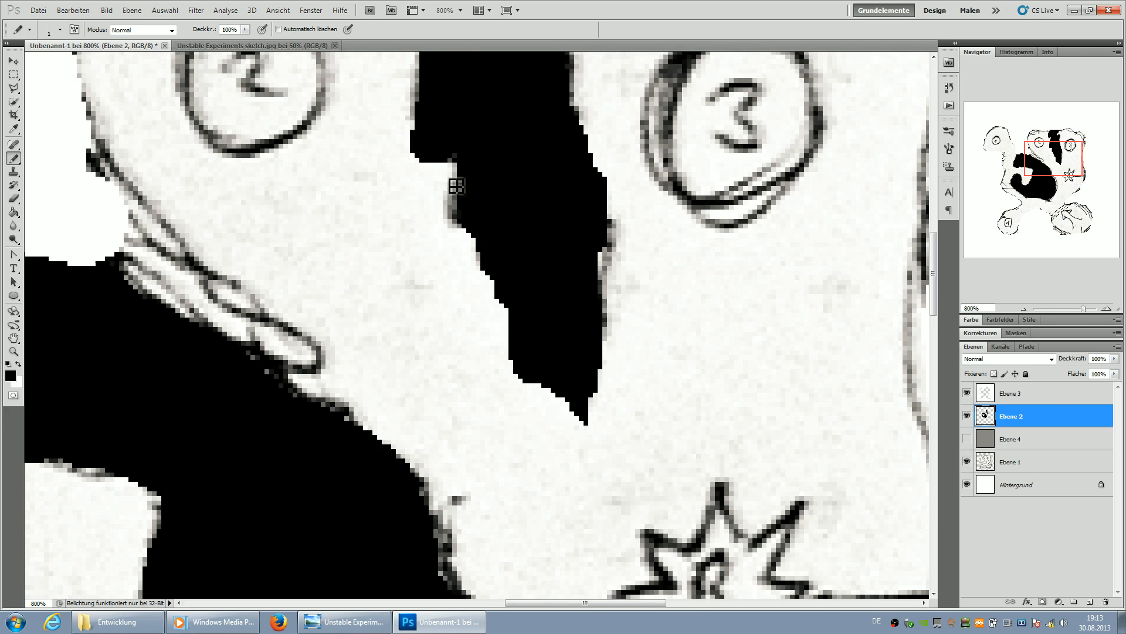
{"action": "mouse_move", "coordinate": [473, 181]}
{"action": "left_mouse_down"}
{"action": "mouse_move", "coordinate": [453, 237]}
{"action": "mouse_move", "coordinate": [470, 212]}
{"action": "left_mouse_up"}
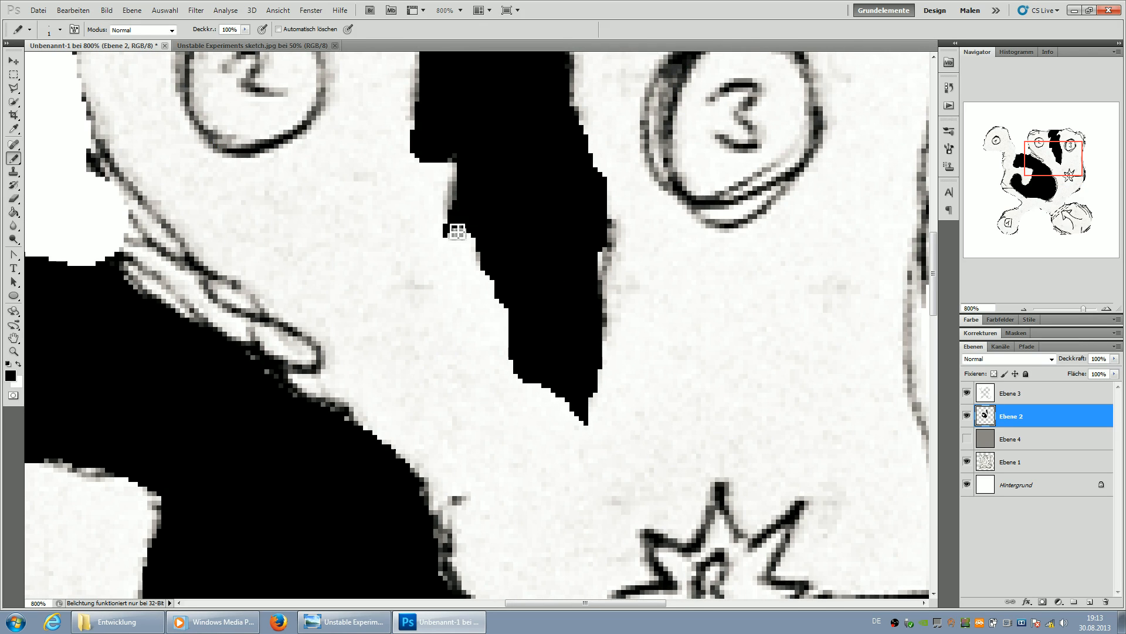
{"action": "left_click_drag", "start_coordinate": [486, 287], "coordinate": [484, 271]}
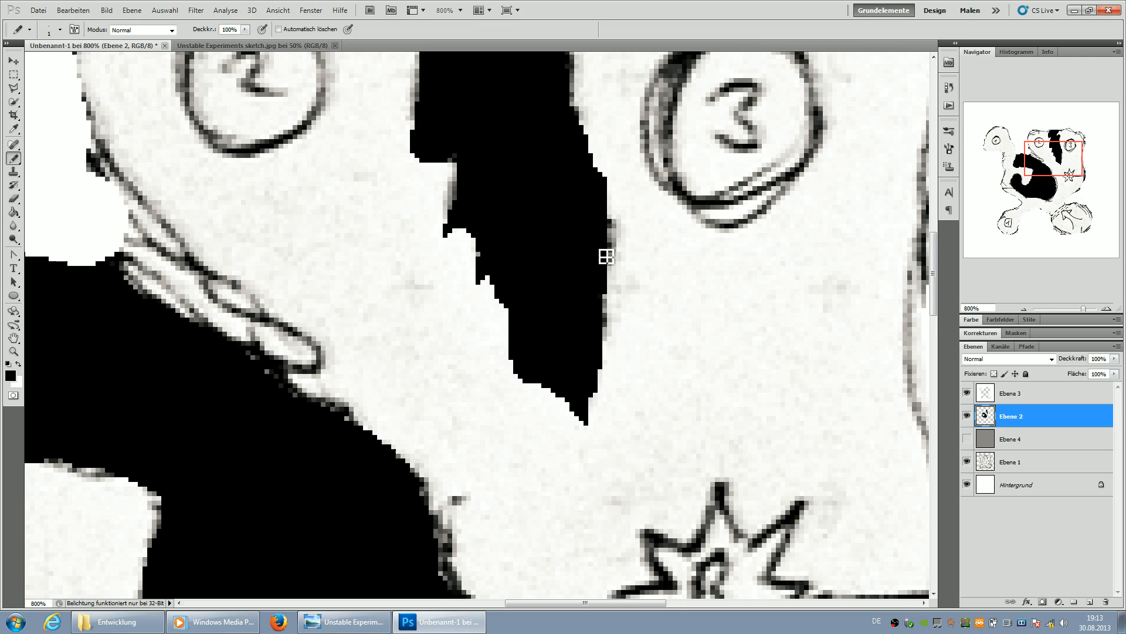
{"action": "scroll", "coordinate": [622, 264], "scroll_direction": "up", "scroll_amount": 2}
{"action": "scroll", "coordinate": [523, 397], "scroll_direction": "up", "scroll_amount": 2}
{"action": "left_click_drag", "start_coordinate": [420, 261], "coordinate": [413, 279]}
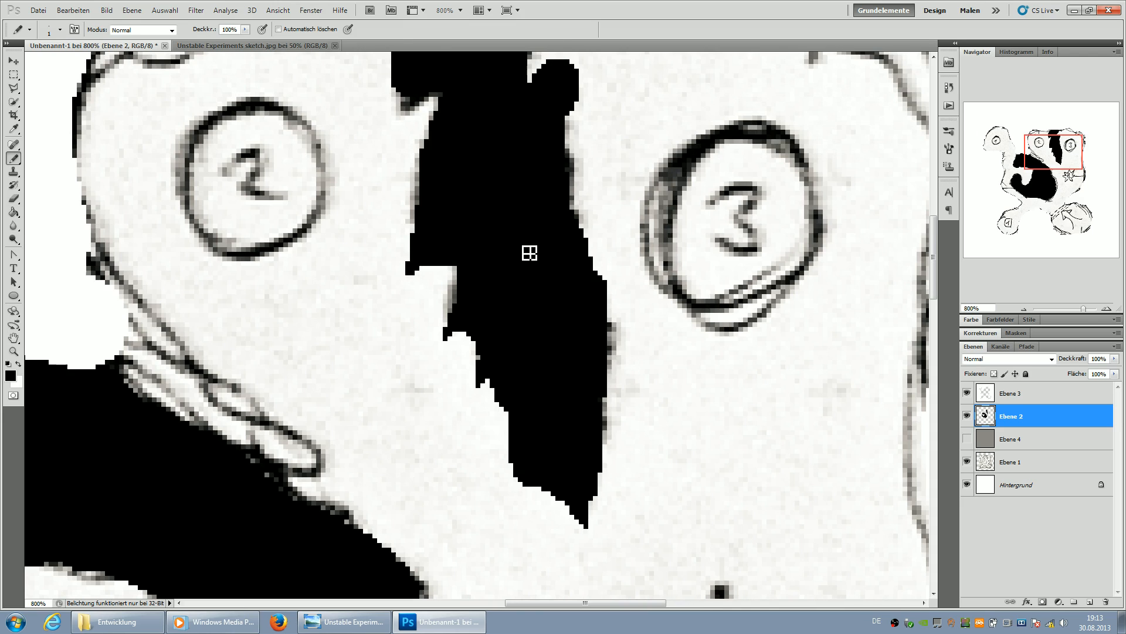
{"action": "scroll", "coordinate": [528, 251], "scroll_direction": "up", "scroll_amount": 3}
{"action": "mouse_move", "coordinate": [403, 182]}
{"action": "left_mouse_down"}
{"action": "mouse_move", "coordinate": [404, 208]}
{"action": "mouse_move", "coordinate": [453, 170]}
{"action": "mouse_move", "coordinate": [408, 196]}
{"action": "left_mouse_up"}
{"action": "left_click_drag", "start_coordinate": [403, 143], "coordinate": [382, 173]}
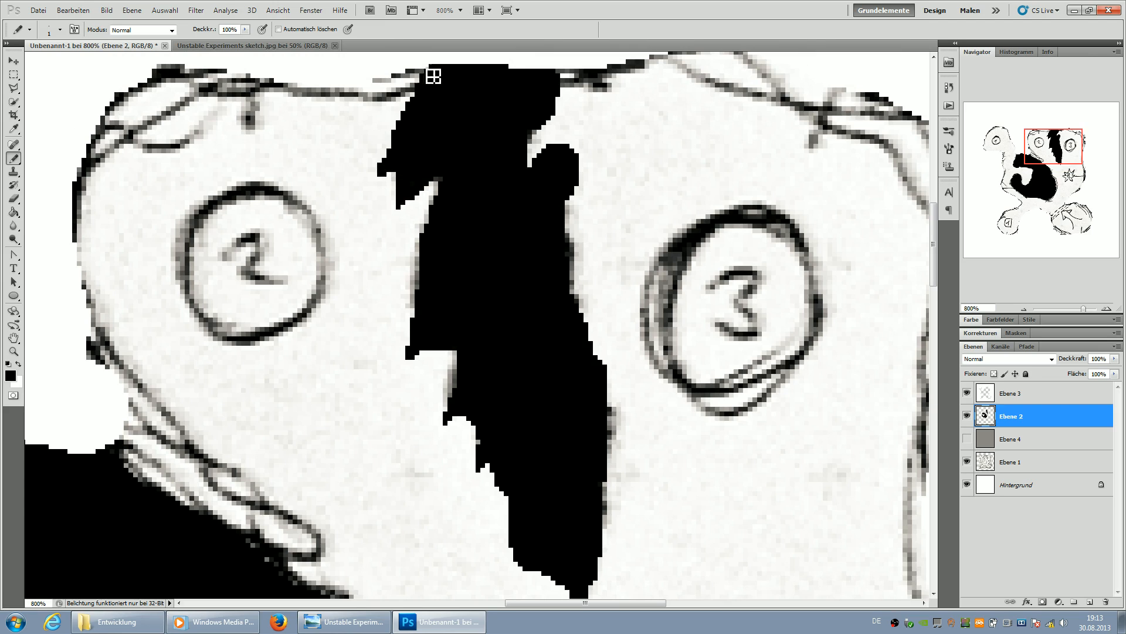
- Add black spikes down the crack's right edge beside room 3 and one more on its left edge
{"action": "mouse_move", "coordinate": [548, 126]}
{"action": "left_mouse_down"}
{"action": "mouse_move", "coordinate": [530, 173]}
{"action": "mouse_move", "coordinate": [538, 134]}
{"action": "mouse_move", "coordinate": [536, 172]}
{"action": "mouse_move", "coordinate": [540, 138]}
{"action": "mouse_move", "coordinate": [544, 162]}
{"action": "mouse_move", "coordinate": [568, 139]}
{"action": "mouse_move", "coordinate": [557, 161]}
{"action": "mouse_move", "coordinate": [589, 156]}
{"action": "left_mouse_up"}
{"action": "left_click_drag", "start_coordinate": [558, 222], "coordinate": [587, 255]}
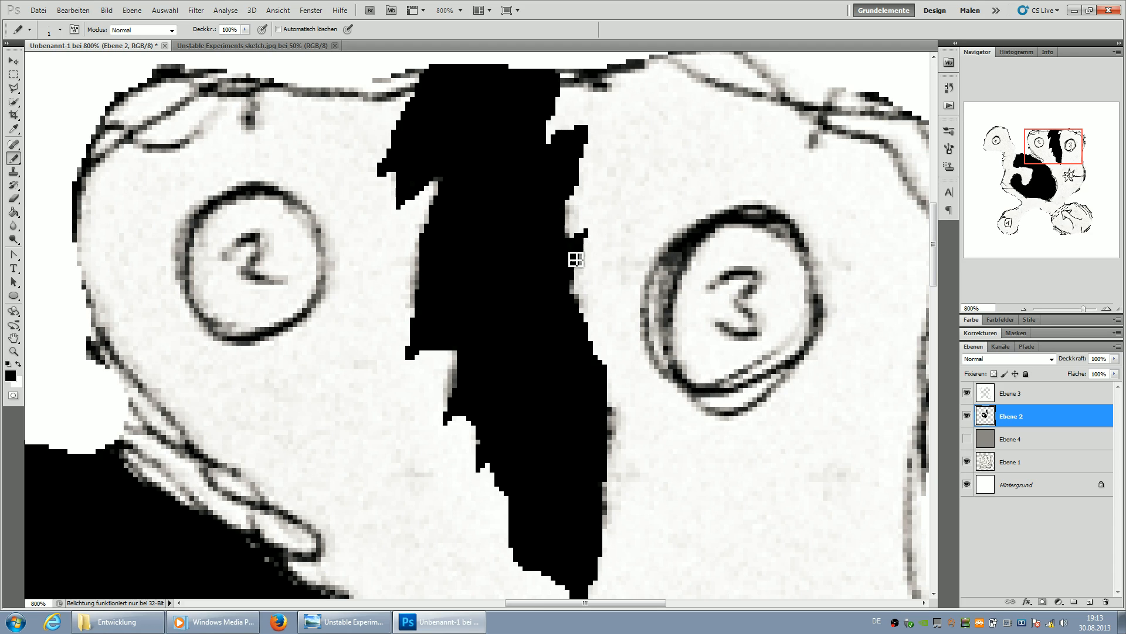
{"action": "mouse_move", "coordinate": [426, 258]}
{"action": "left_mouse_down"}
{"action": "mouse_move", "coordinate": [420, 284]}
{"action": "mouse_move", "coordinate": [459, 331]}
{"action": "left_mouse_up"}
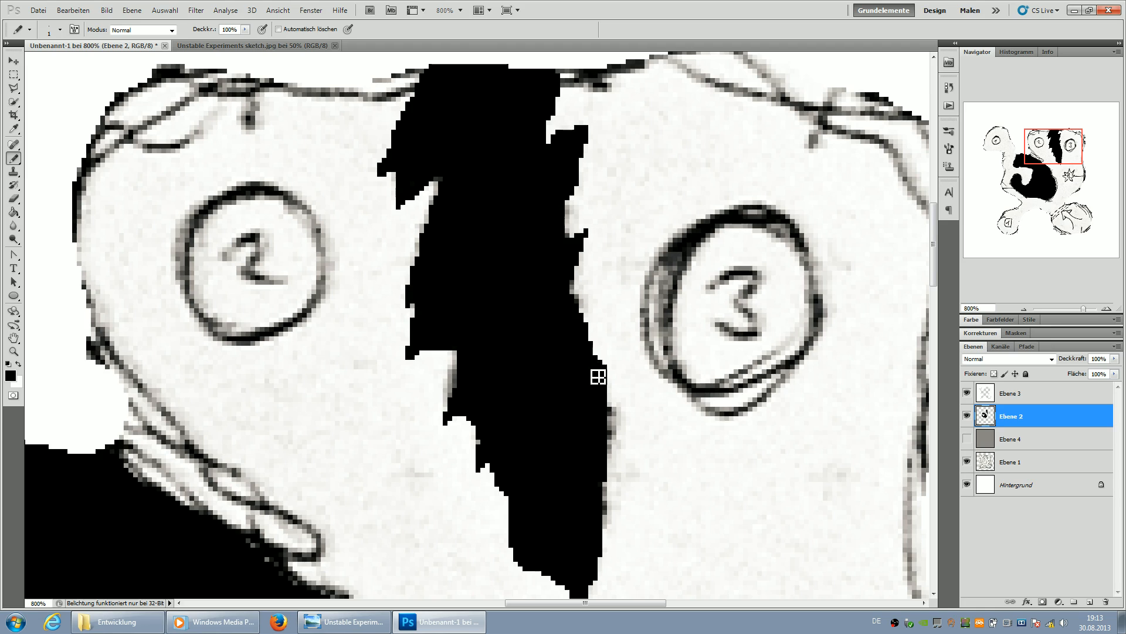
{"action": "left_click_drag", "start_coordinate": [598, 374], "coordinate": [611, 373]}
{"action": "mouse_move", "coordinate": [616, 420]}
{"action": "left_mouse_down"}
{"action": "mouse_move", "coordinate": [610, 464]}
{"action": "mouse_move", "coordinate": [621, 418]}
{"action": "mouse_move", "coordinate": [611, 548]}
{"action": "mouse_move", "coordinate": [613, 511]}
{"action": "left_mouse_up"}
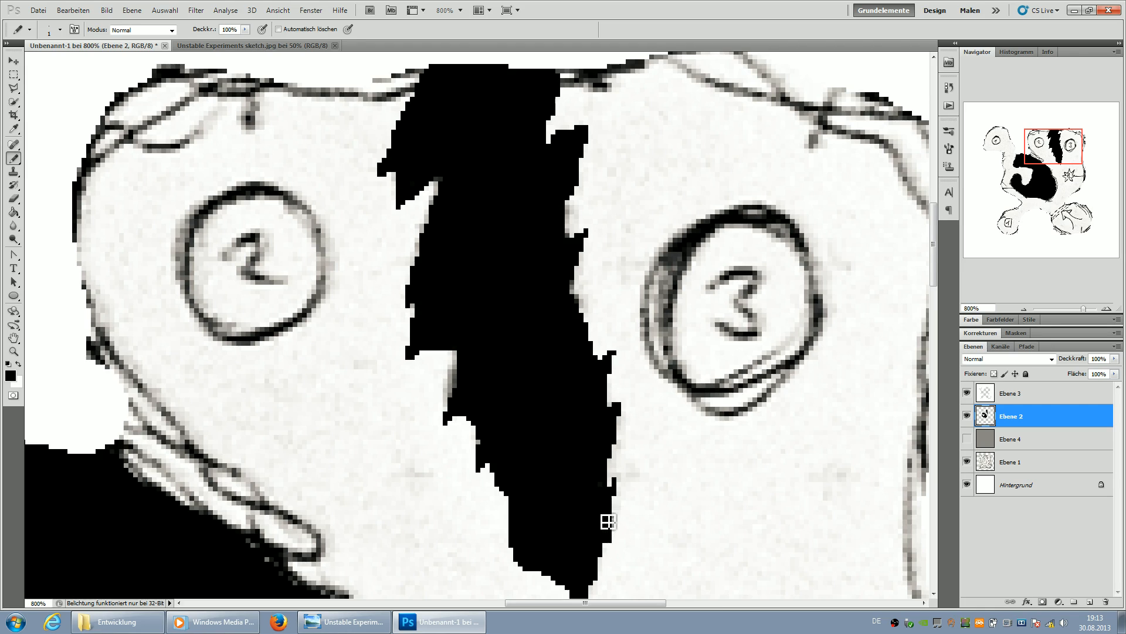
- Carve notches into the crack's lower end and its left edge beside room 2 with a 2 px eraser
{"action": "scroll", "coordinate": [611, 516], "scroll_direction": "down", "scroll_amount": 3}
{"action": "key", "text": "e"}
{"action": "right_click", "coordinate": [510, 345]}
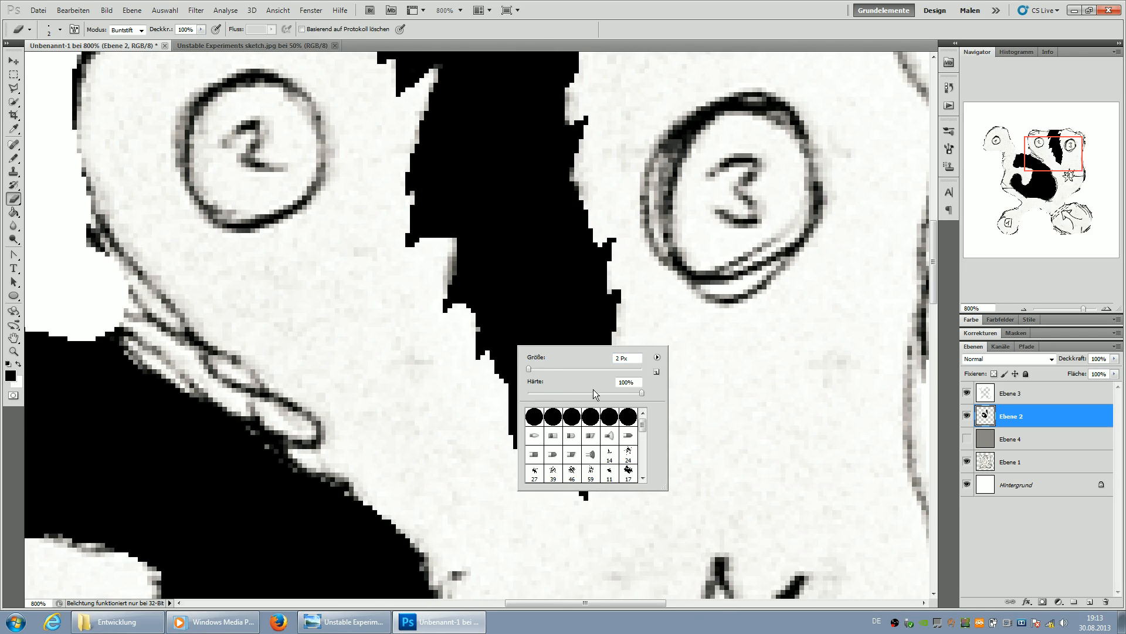
{"action": "left_click", "coordinate": [497, 442]}
{"action": "mouse_move", "coordinate": [541, 457]}
{"action": "left_mouse_down"}
{"action": "mouse_move", "coordinate": [530, 434]}
{"action": "mouse_move", "coordinate": [540, 424]}
{"action": "left_mouse_up"}
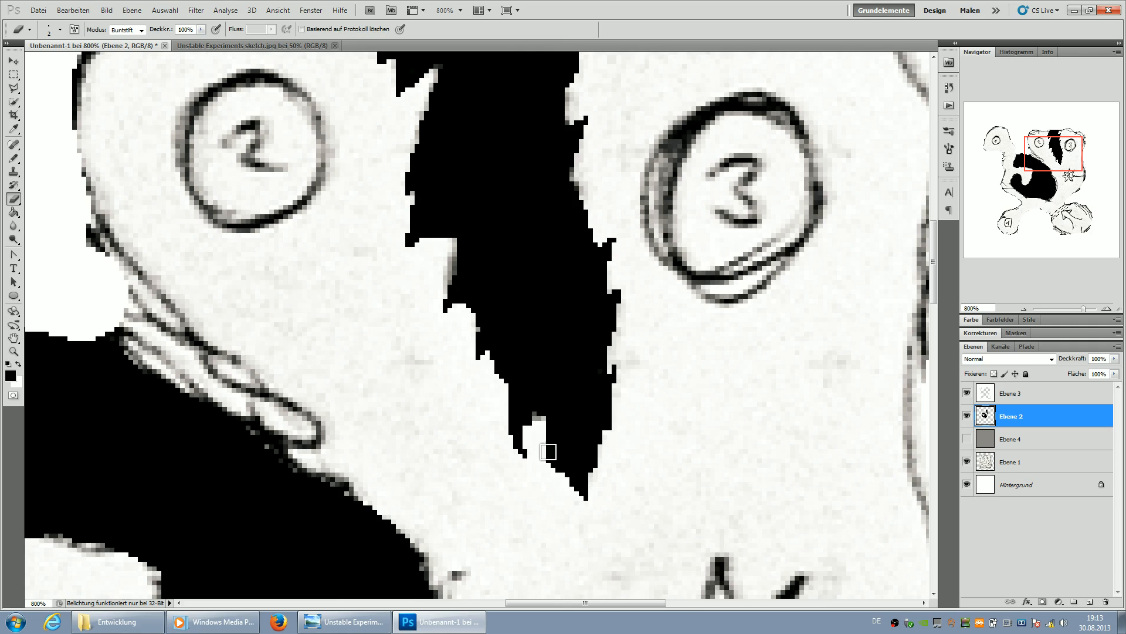
{"action": "left_click", "coordinate": [14, 158]}
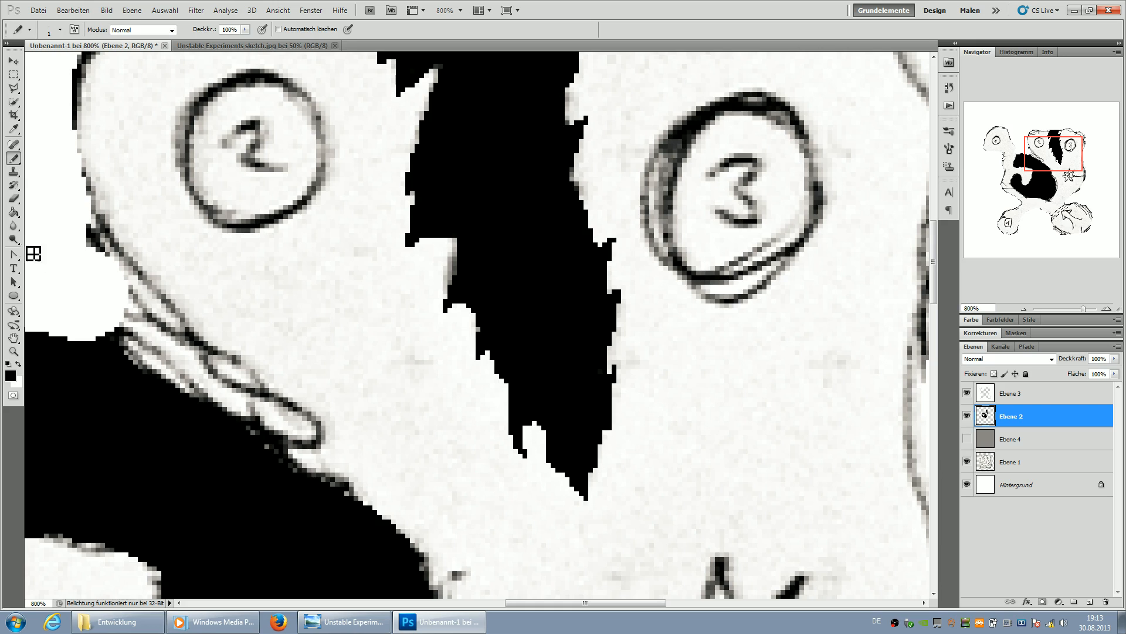
{"action": "left_click", "coordinate": [14, 198]}
{"action": "mouse_move", "coordinate": [441, 225]}
{"action": "left_mouse_down"}
{"action": "mouse_move", "coordinate": [456, 220]}
{"action": "mouse_move", "coordinate": [447, 239]}
{"action": "left_mouse_up"}
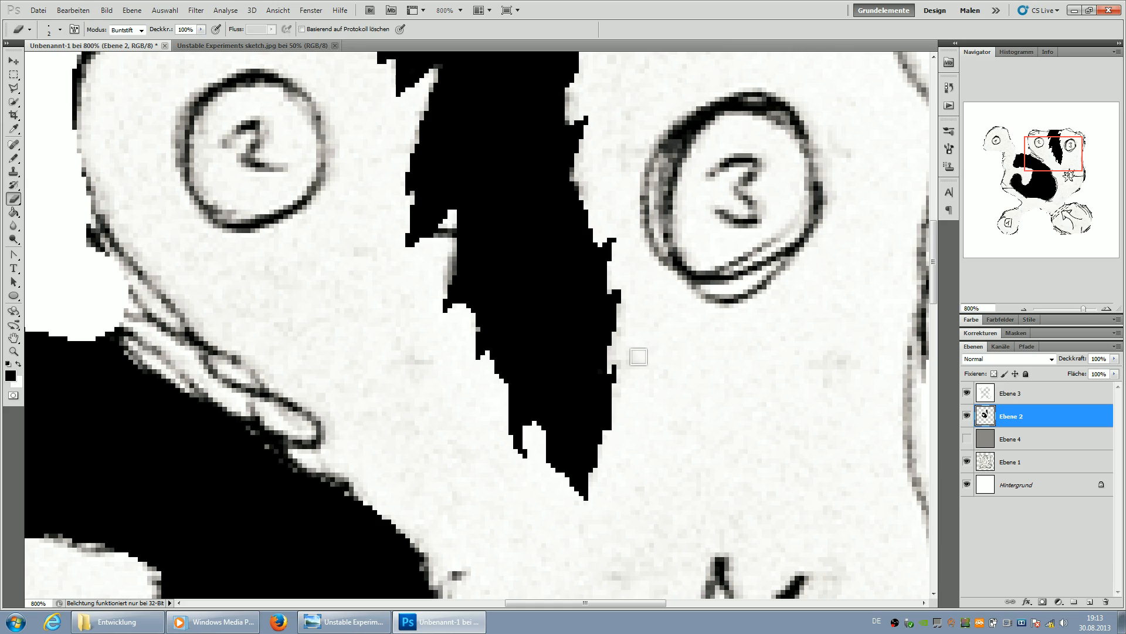
- Erase small notches into the crack's lower right edge and touch up the notch in its upper left edge with the pencil in black
{"action": "left_click", "coordinate": [589, 380]}
{"action": "left_click", "coordinate": [602, 367]}
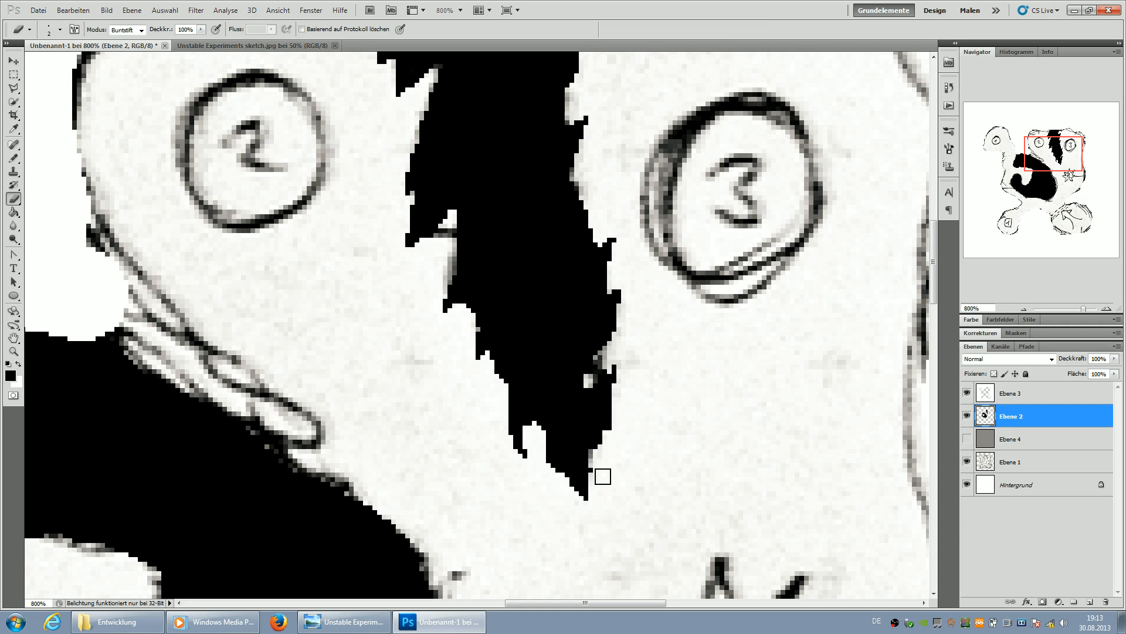
{"action": "scroll", "coordinate": [656, 443], "scroll_direction": "up", "scroll_amount": 3}
{"action": "mouse_move", "coordinate": [433, 212]}
{"action": "left_mouse_down"}
{"action": "mouse_move", "coordinate": [451, 187]}
{"action": "mouse_move", "coordinate": [427, 217]}
{"action": "mouse_move", "coordinate": [457, 150]}
{"action": "mouse_move", "coordinate": [430, 191]}
{"action": "left_mouse_up"}
{"action": "left_click", "coordinate": [13, 157]}
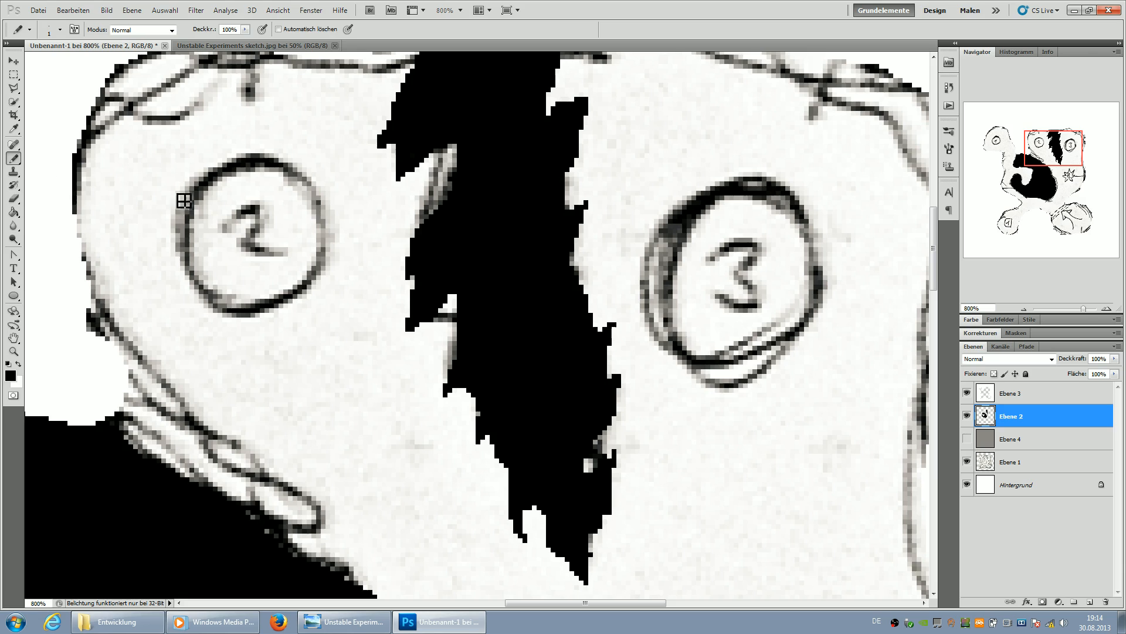
{"action": "mouse_move", "coordinate": [443, 200]}
{"action": "left_mouse_down"}
{"action": "mouse_move", "coordinate": [440, 219]}
{"action": "mouse_move", "coordinate": [463, 147]}
{"action": "mouse_move", "coordinate": [435, 227]}
{"action": "left_mouse_up"}
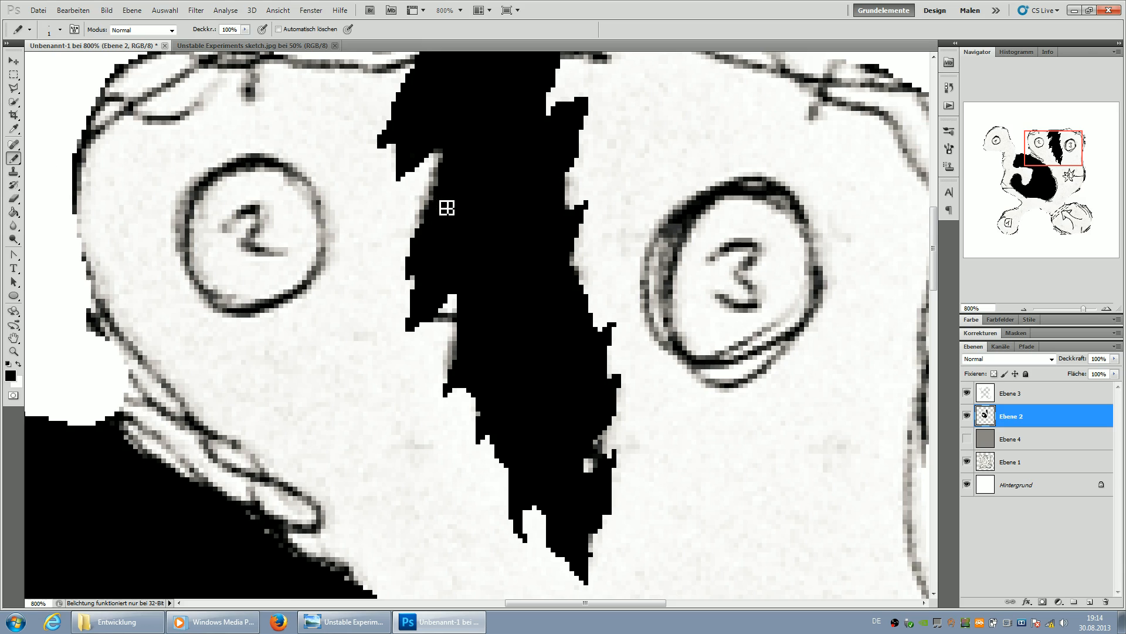
- Erase a small notch into the crack's right edge beside room 3
{"action": "scroll", "coordinate": [534, 346], "scroll_direction": "up", "scroll_amount": 1}
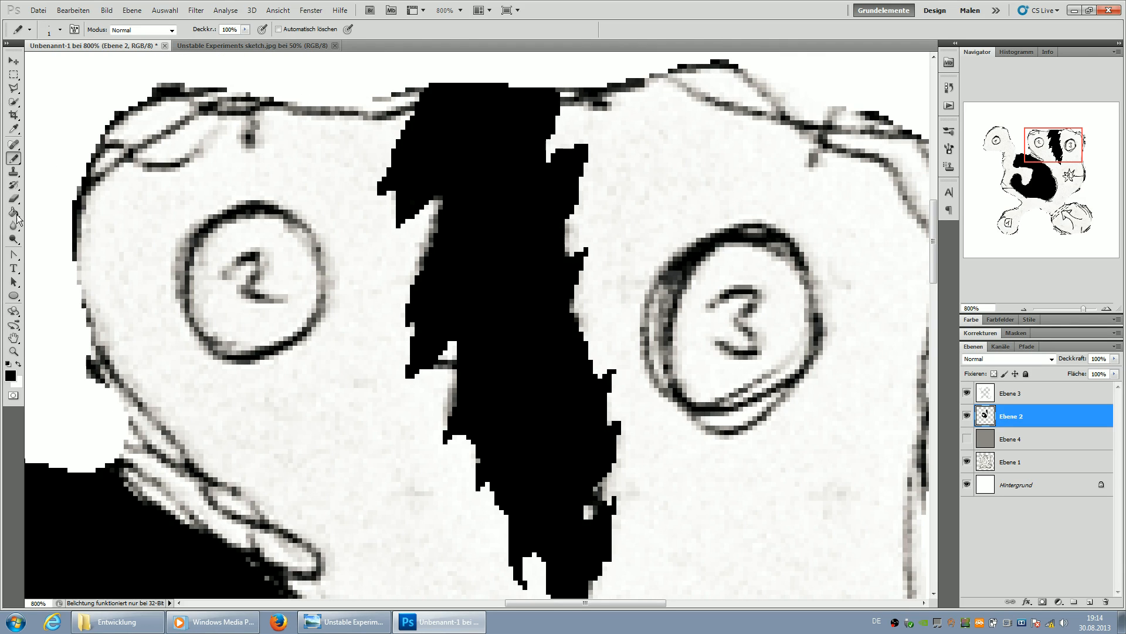
{"action": "key", "text": "e"}
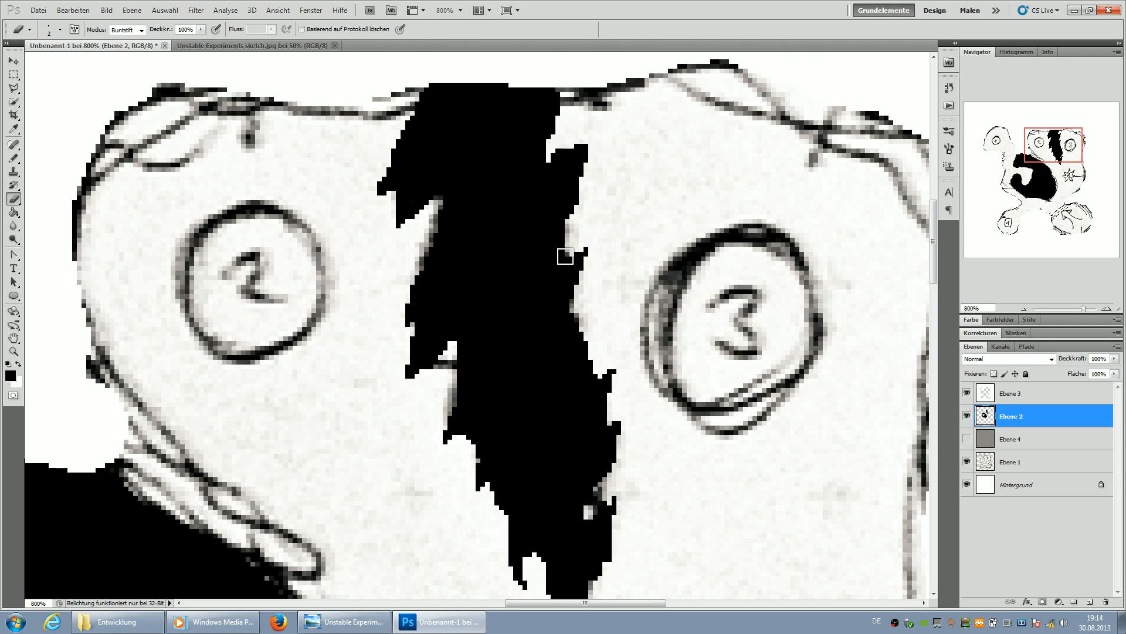
{"action": "left_click_drag", "start_coordinate": [556, 259], "coordinate": [555, 271]}
{"action": "left_click_drag", "start_coordinate": [558, 246], "coordinate": [577, 214]}
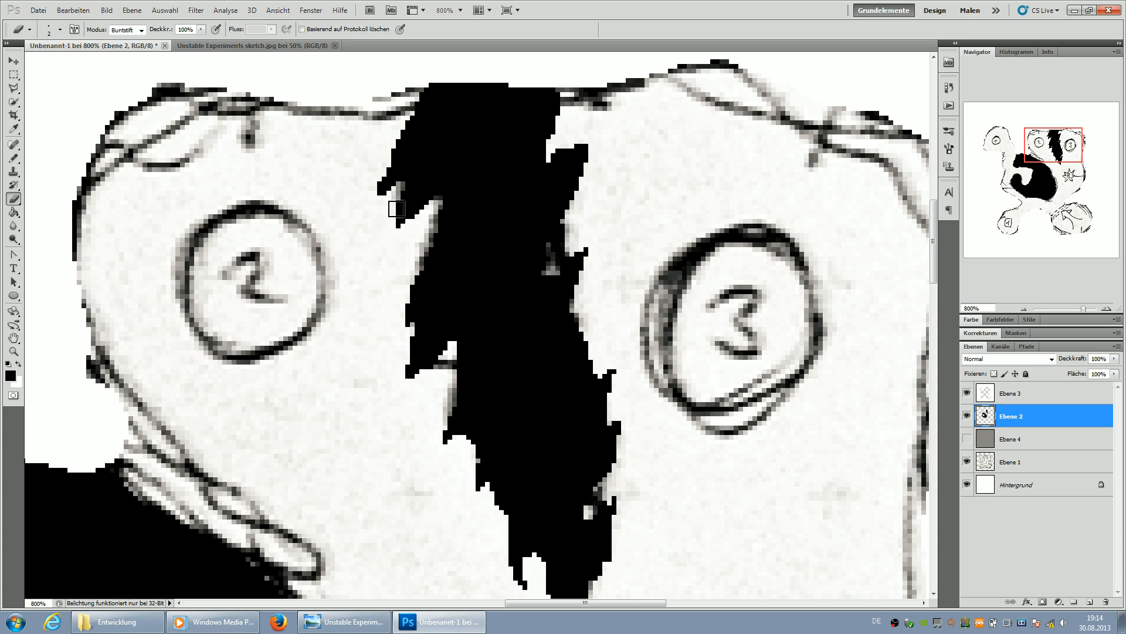
- Show the gray floor layer Ebene 4 and inspect the crack and the whole map against it
{"action": "double_click", "coordinate": [14, 351]}
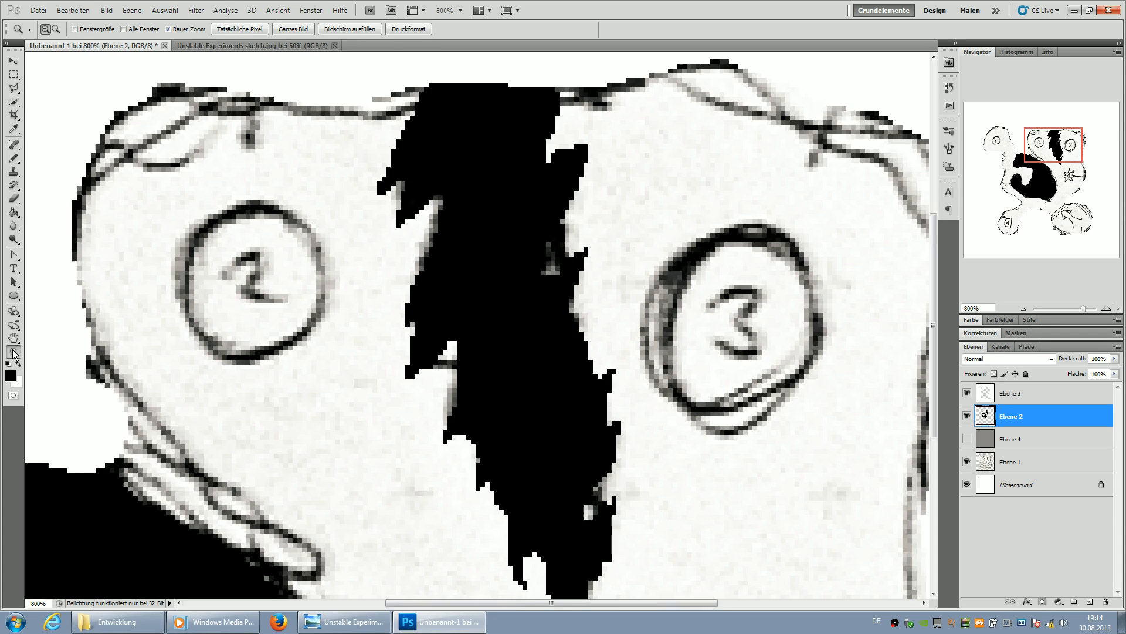
{"action": "left_click", "coordinate": [966, 440]}
{"action": "left_click", "coordinate": [498, 262]}
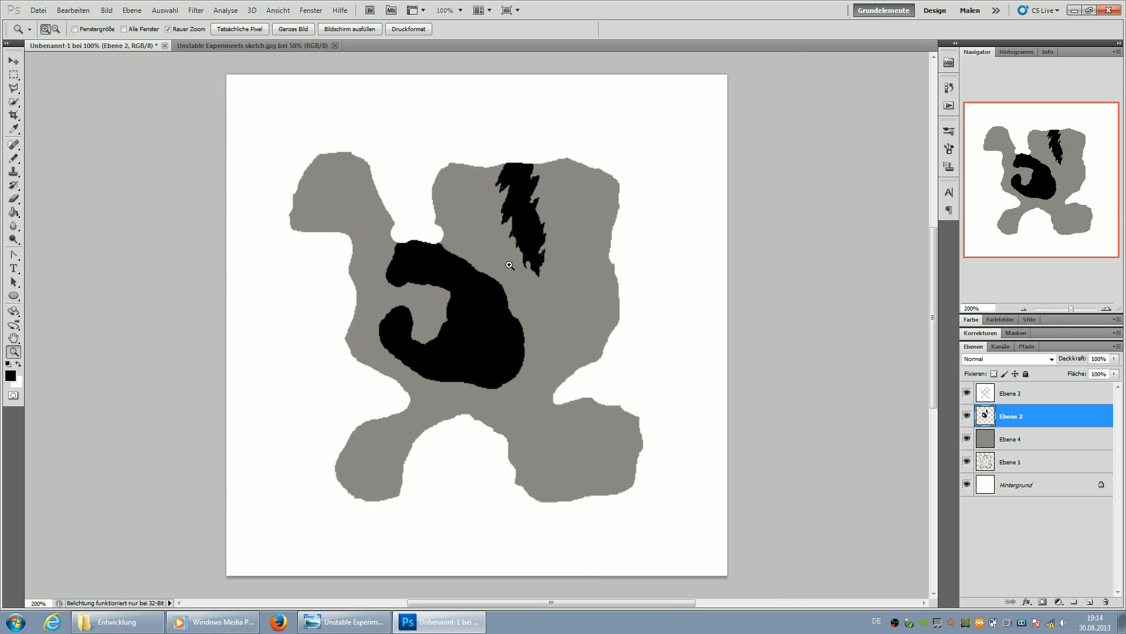
{"action": "left_click", "coordinate": [521, 248]}
{"action": "left_click", "coordinate": [14, 159]}
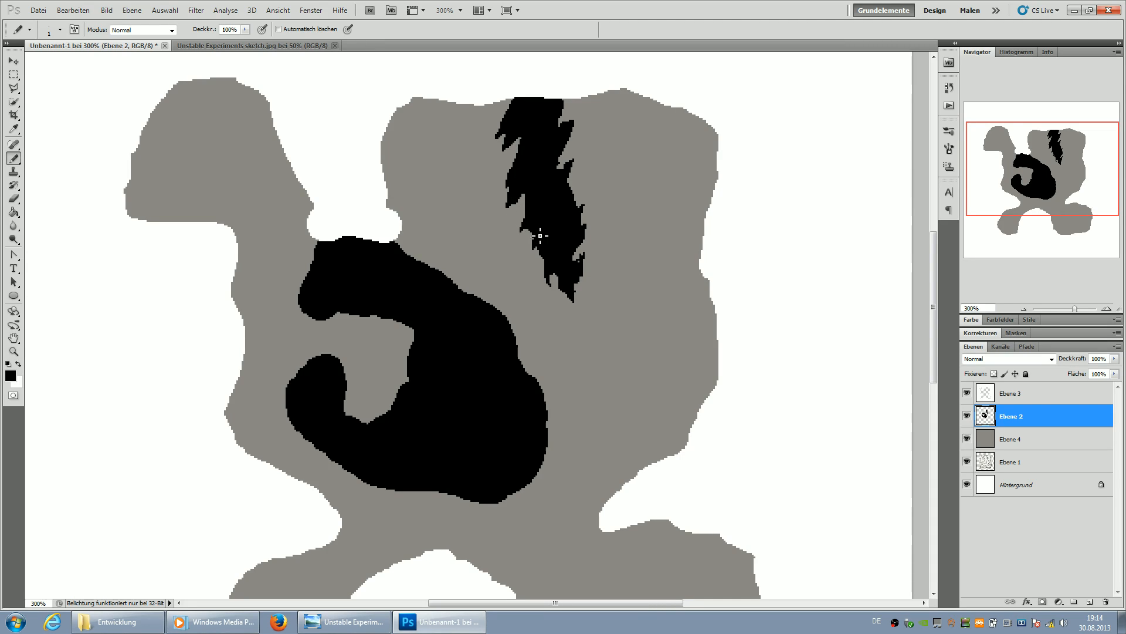
{"action": "left_click", "coordinate": [13, 199]}
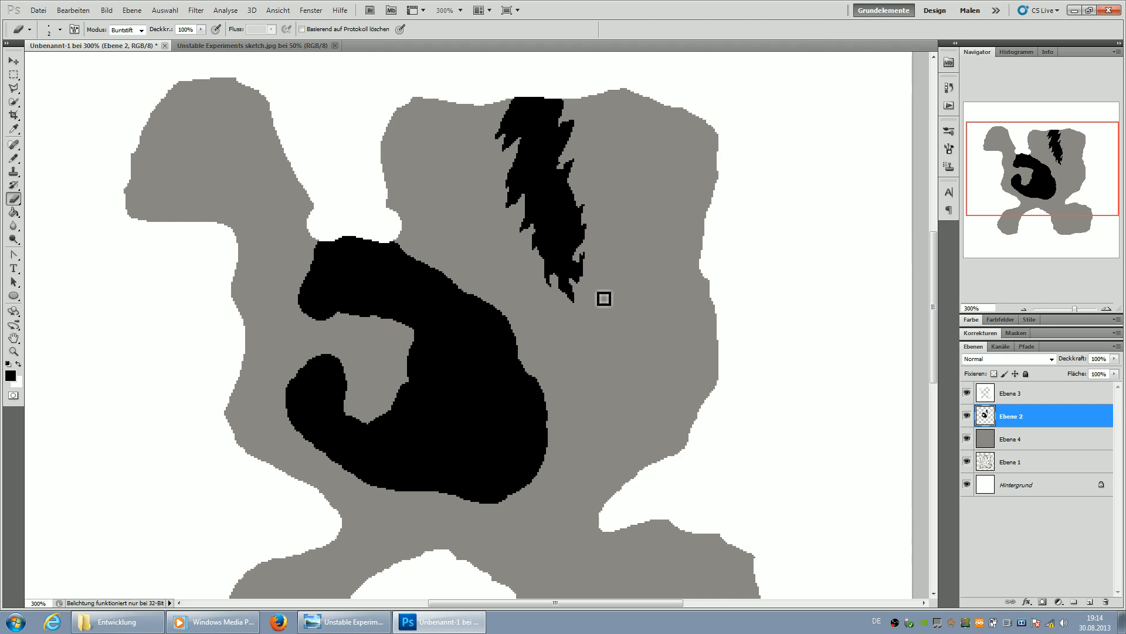
{"action": "double_click", "coordinate": [13, 351]}
{"action": "left_click", "coordinate": [452, 273]}
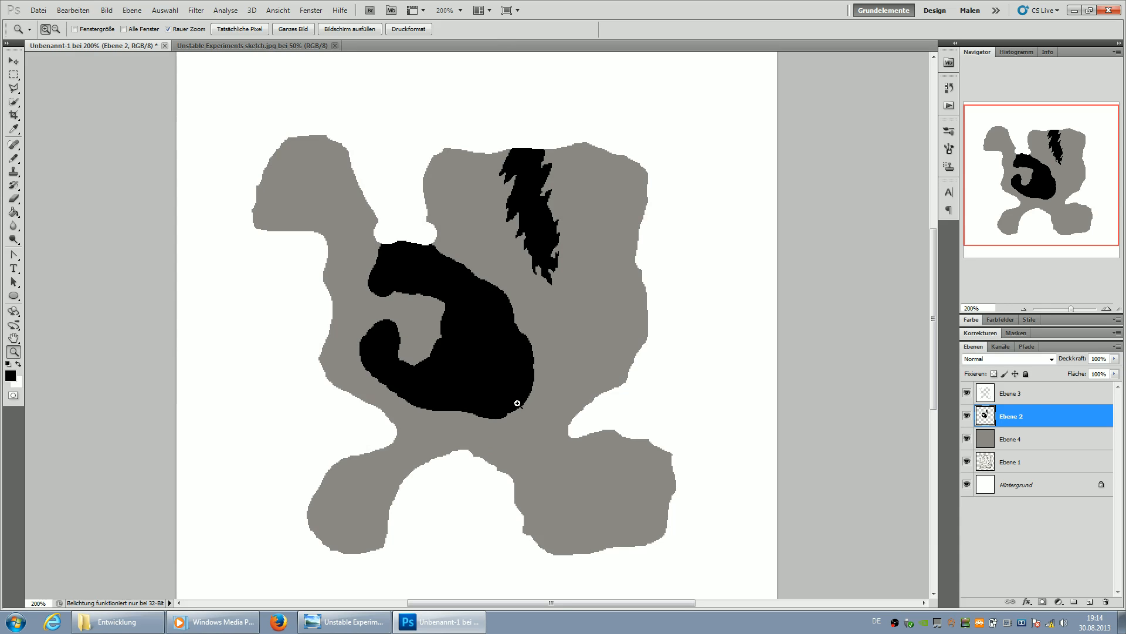
- On layer Ebene 3, paint white with a 10 px pencil to narrow the passage into the lower right room and smooth its outline
{"action": "left_click", "coordinate": [998, 395]}
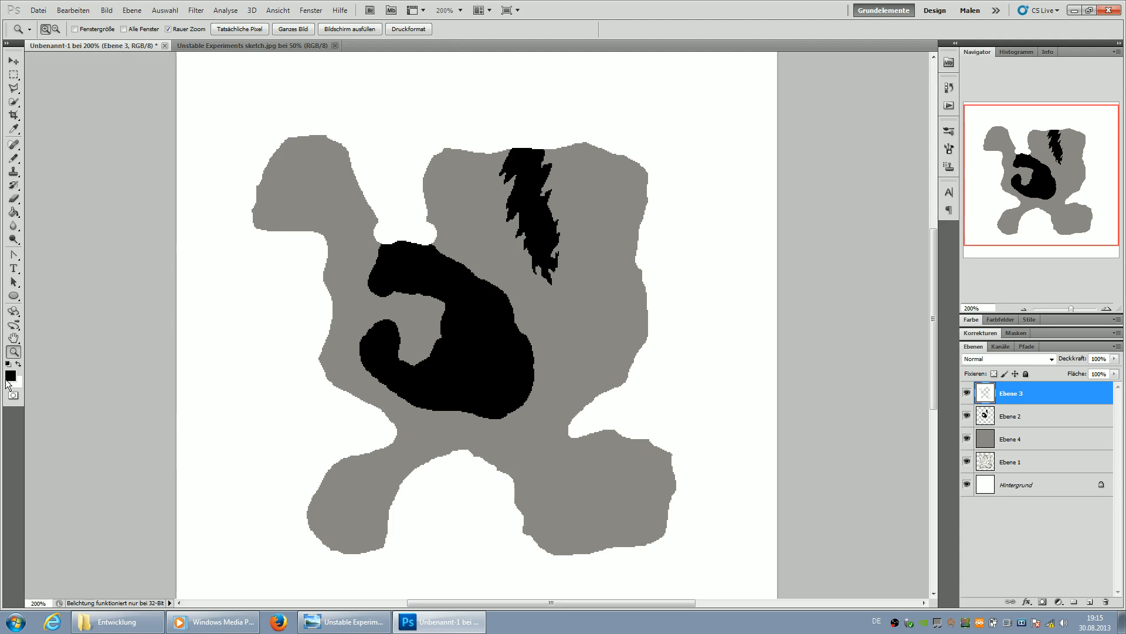
{"action": "left_click", "coordinate": [15, 160]}
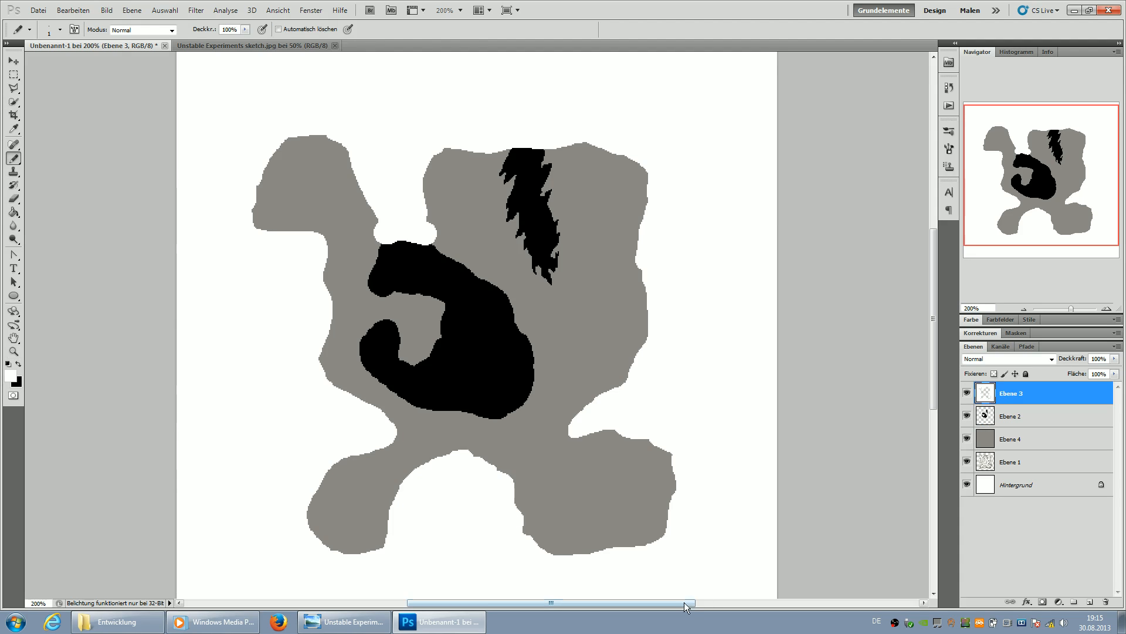
{"action": "right_click", "coordinate": [554, 475]}
{"action": "left_click", "coordinate": [581, 485]}
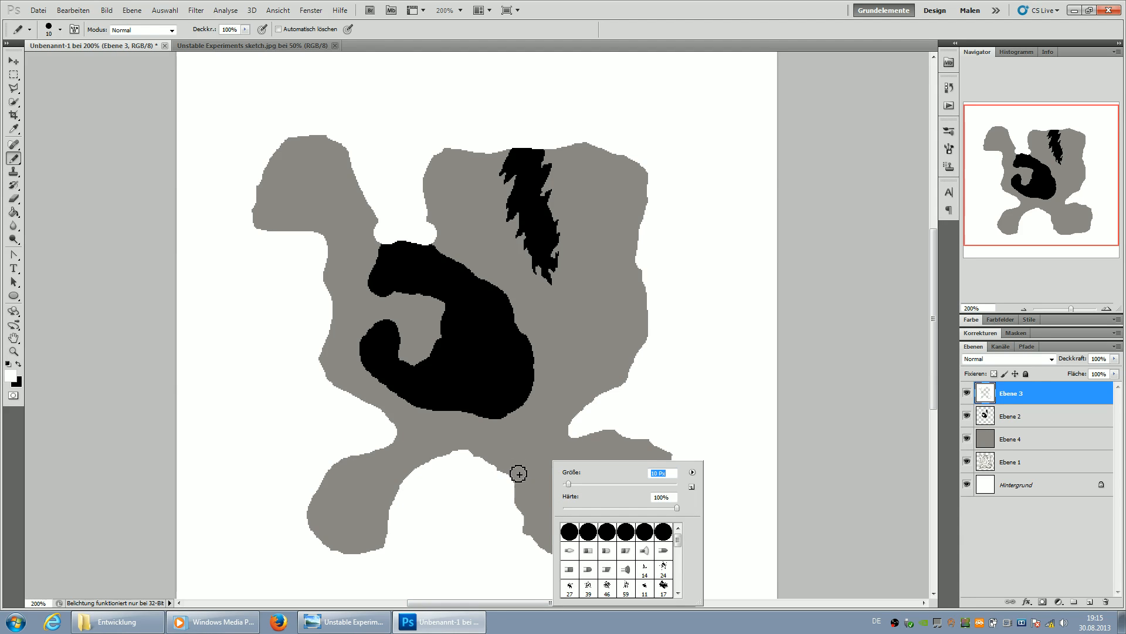
{"action": "left_click", "coordinate": [515, 471]}
{"action": "left_click_drag", "start_coordinate": [519, 474], "coordinate": [514, 491]}
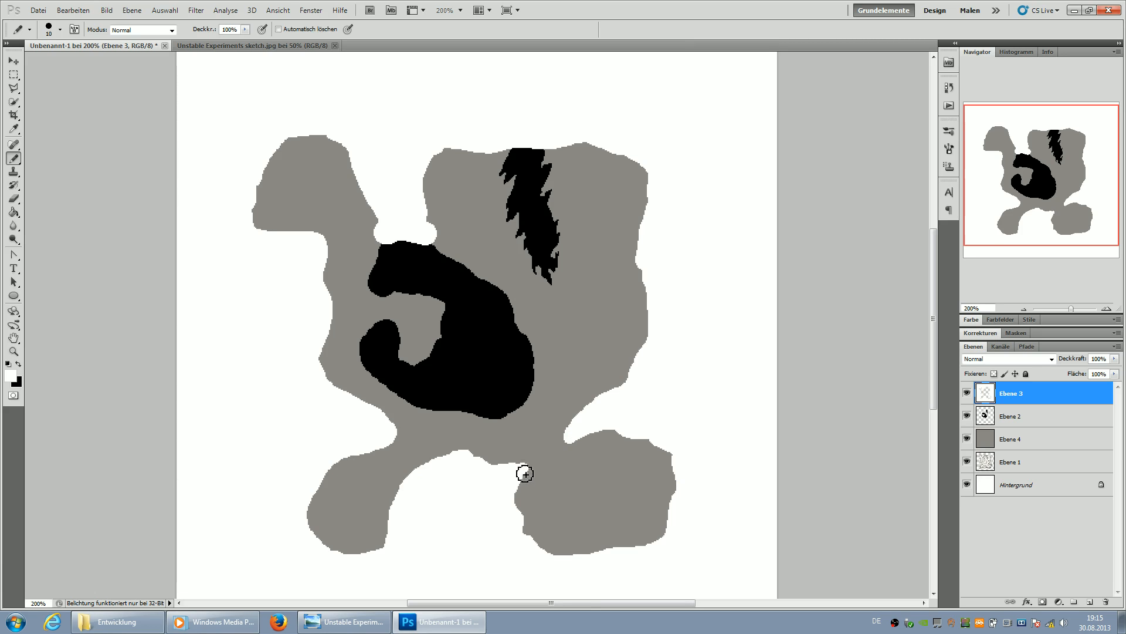
{"action": "mouse_move", "coordinate": [613, 430]}
{"action": "left_mouse_down"}
{"action": "mouse_move", "coordinate": [678, 450]}
{"action": "mouse_move", "coordinate": [679, 469]}
{"action": "left_mouse_up"}
{"action": "left_click", "coordinate": [609, 427]}
{"action": "double_click", "coordinate": [13, 352]}
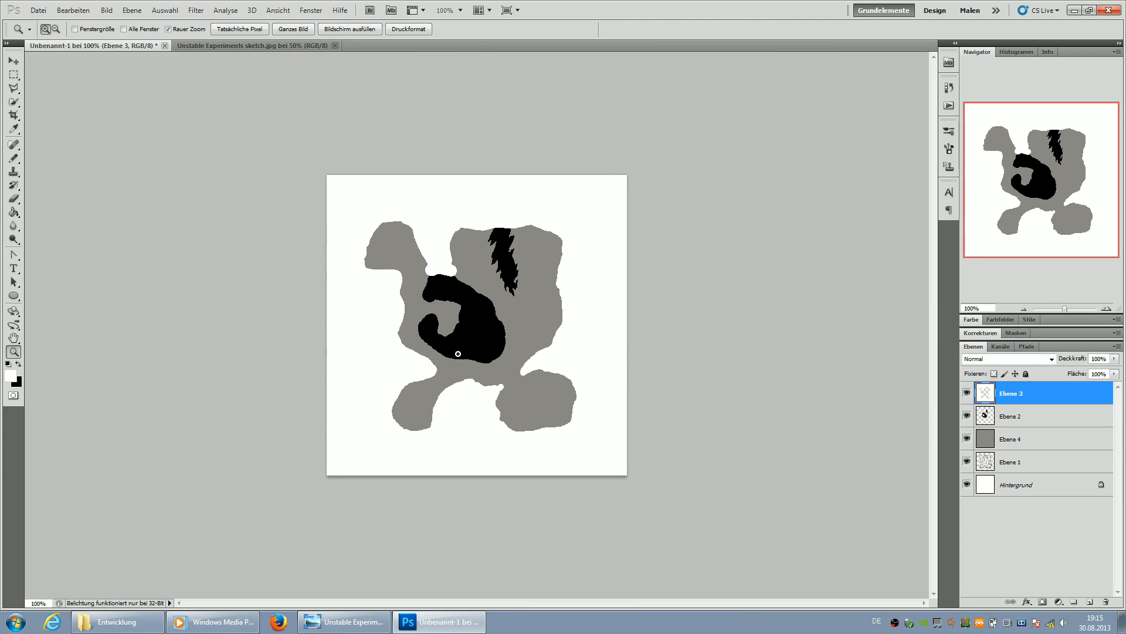
- Save the layered map as the Photoshop file unstableexperimentsheightmap in the Entwicklung folder
{"action": "left_click", "coordinate": [38, 10]}
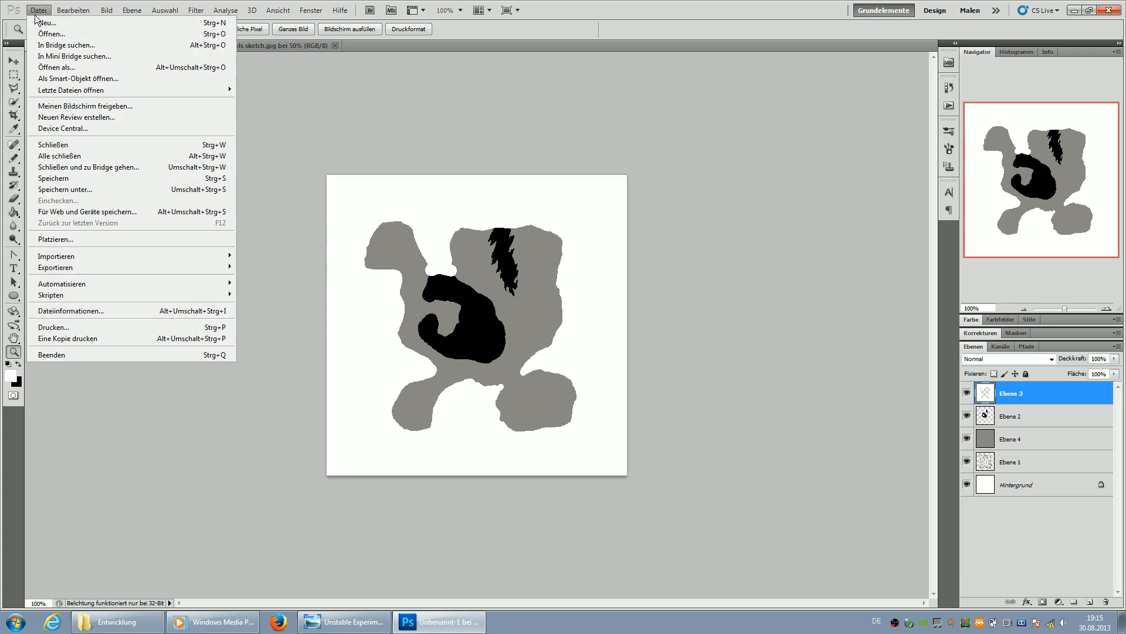
{"action": "left_click", "coordinate": [66, 189]}
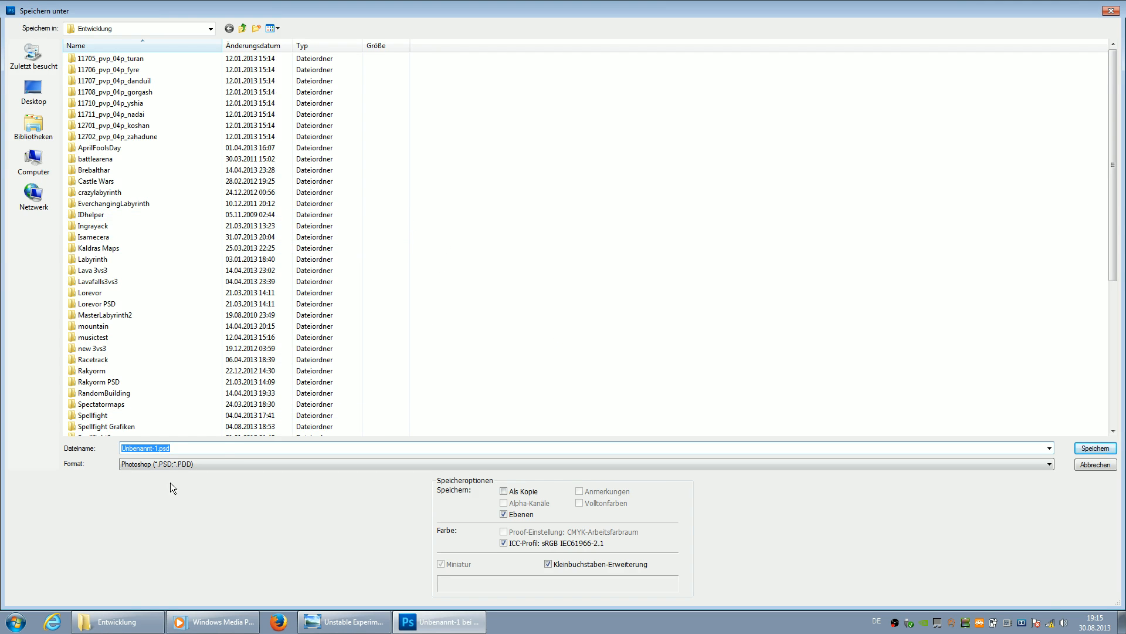
{"action": "left_click", "coordinate": [162, 464]}
{"action": "left_click", "coordinate": [156, 474]}
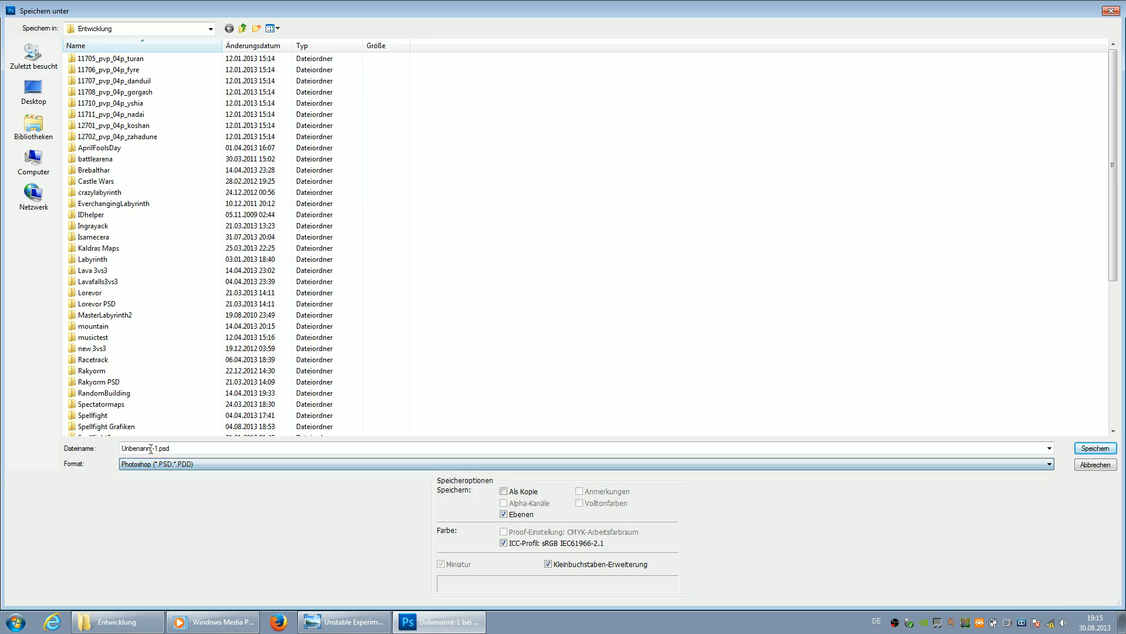
{"action": "type", "text": "unstableexperimentsheightmap"}
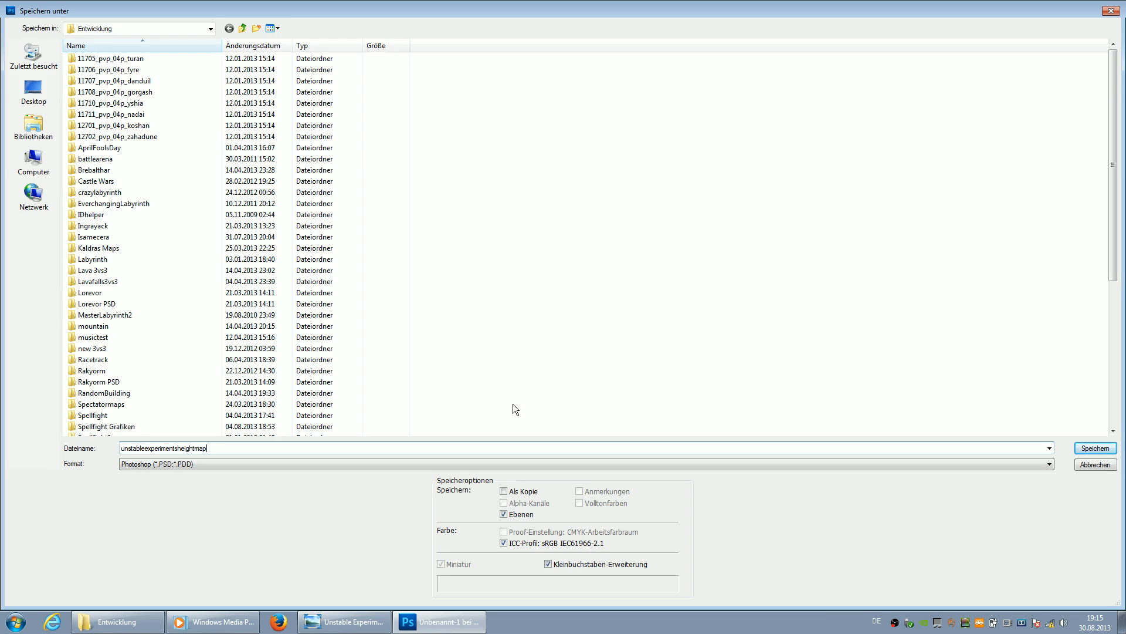
{"action": "key", "text": "Return"}
{"action": "key", "text": "Return"}
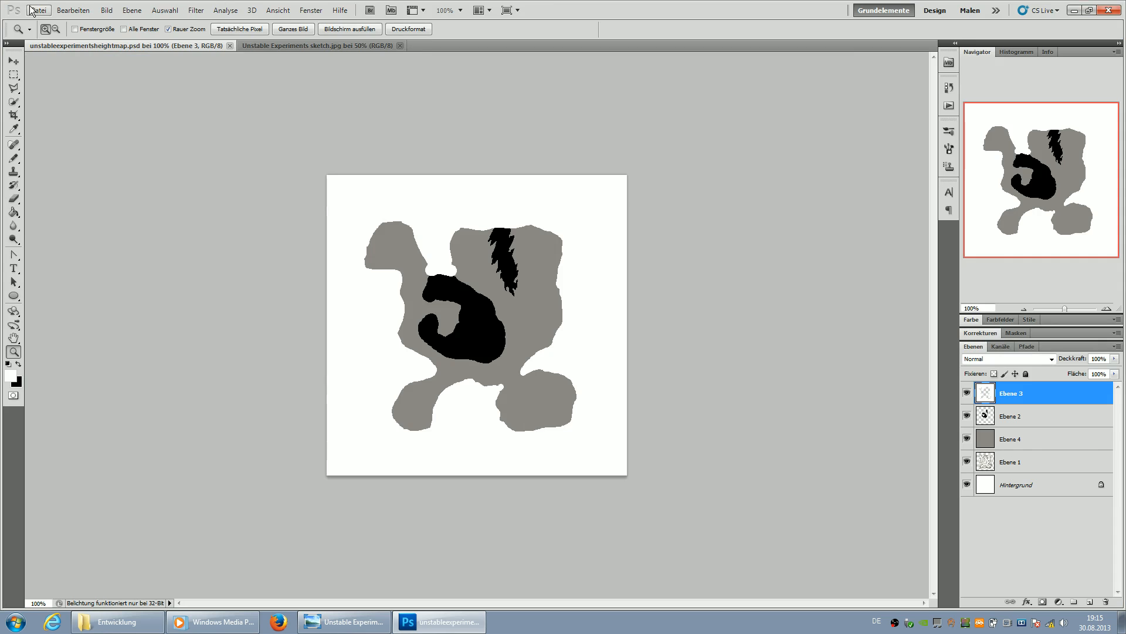
- Save a PNG version of unstableexperimentsheightmap without interlacing
{"action": "left_click", "coordinate": [34, 11]}
{"action": "left_click", "coordinate": [64, 189]}
{"action": "left_click", "coordinate": [186, 463]}
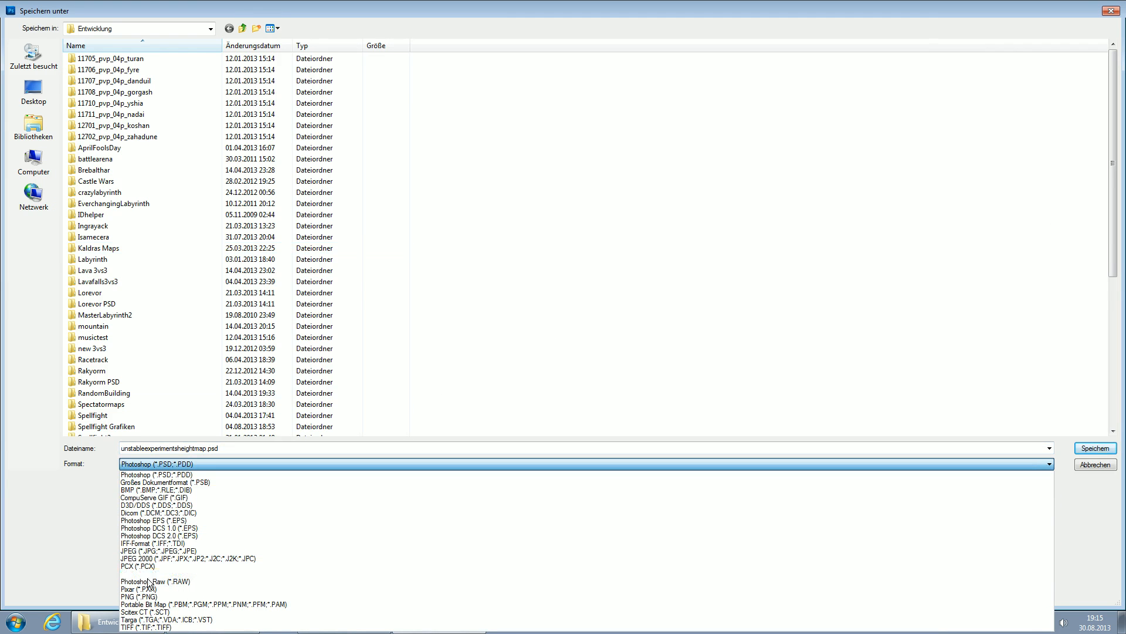
{"action": "left_click", "coordinate": [139, 596]}
{"action": "key", "text": "Return"}
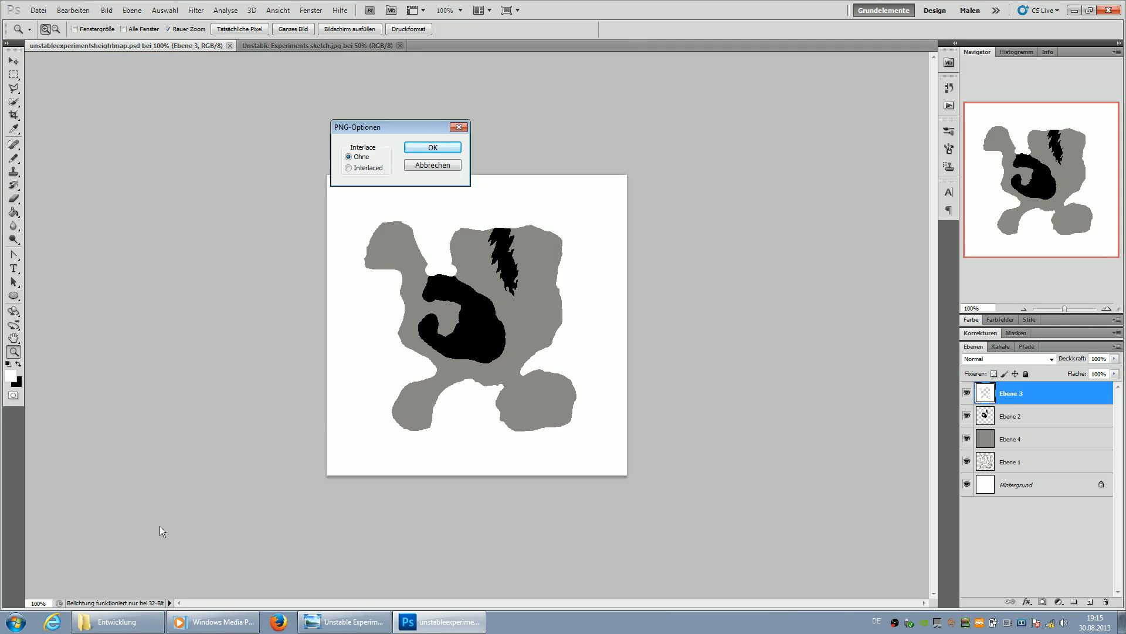
{"action": "key", "text": "Return"}
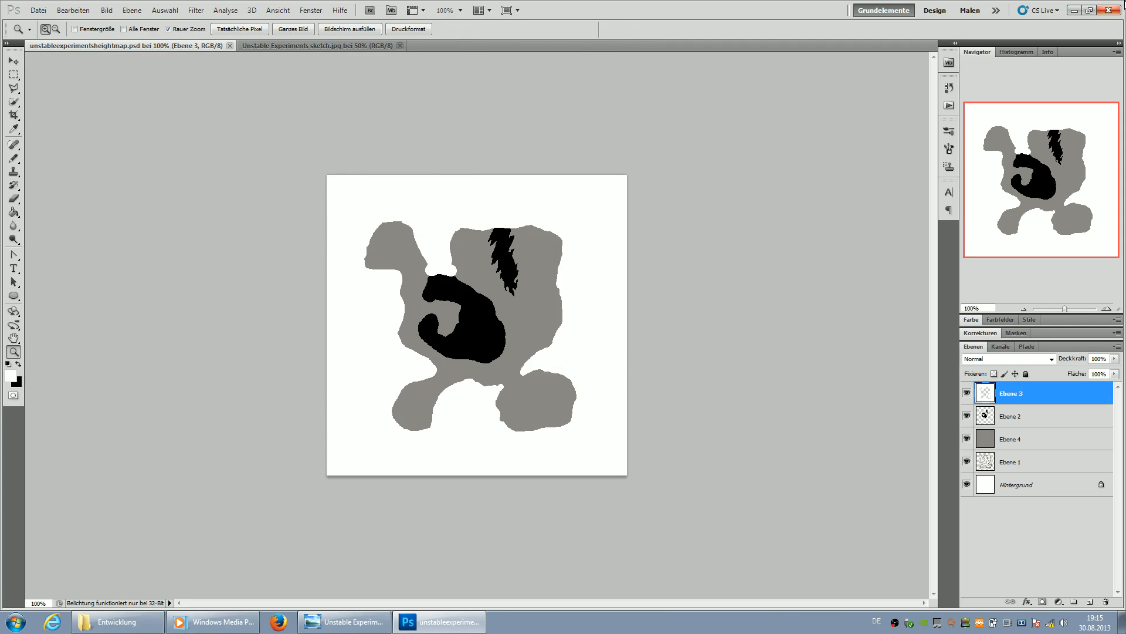
- Minimize Photoshop and the sketch viewer, and switch to the Tool Framework map editor
{"action": "left_click", "coordinate": [1073, 10]}
{"action": "left_click", "coordinate": [681, 33]}
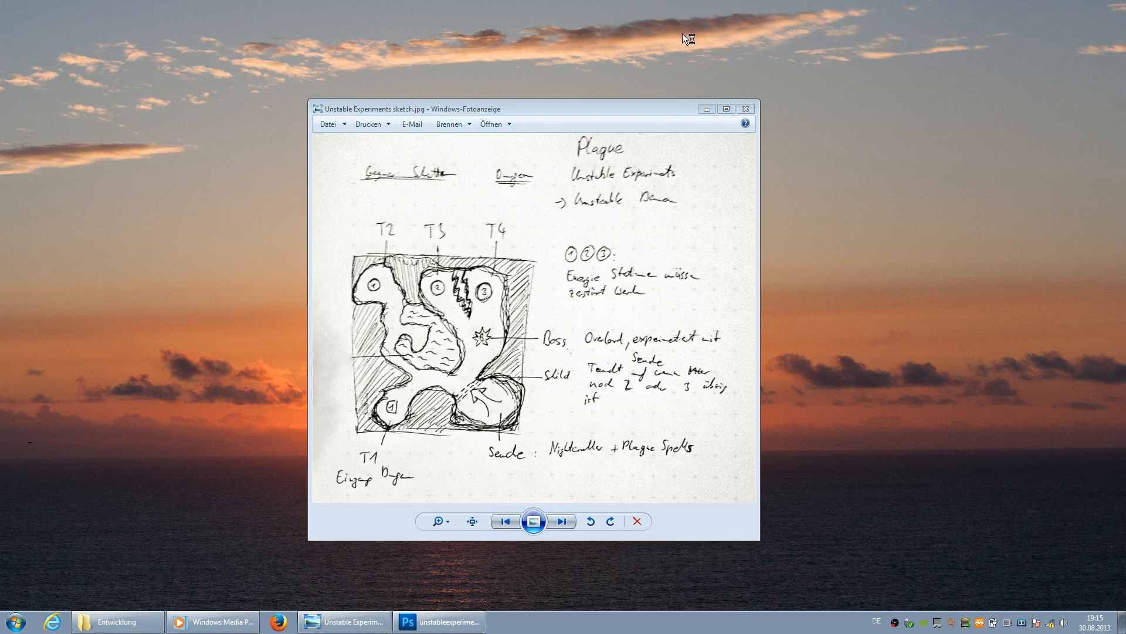
{"action": "left_click", "coordinate": [709, 110]}
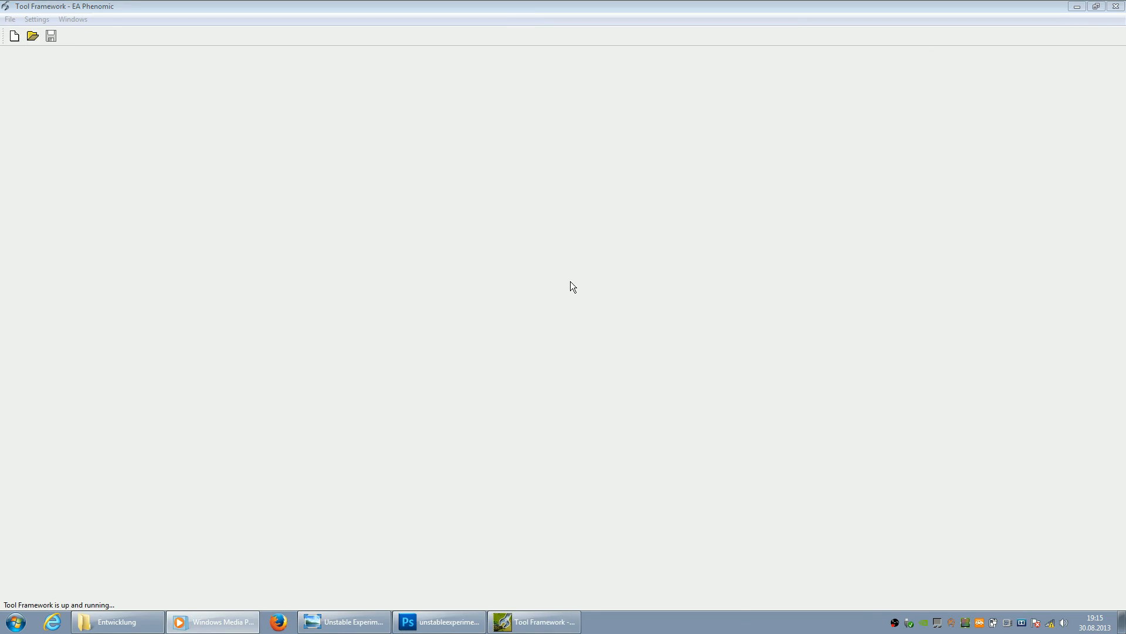
{"action": "left_click", "coordinate": [10, 19]}
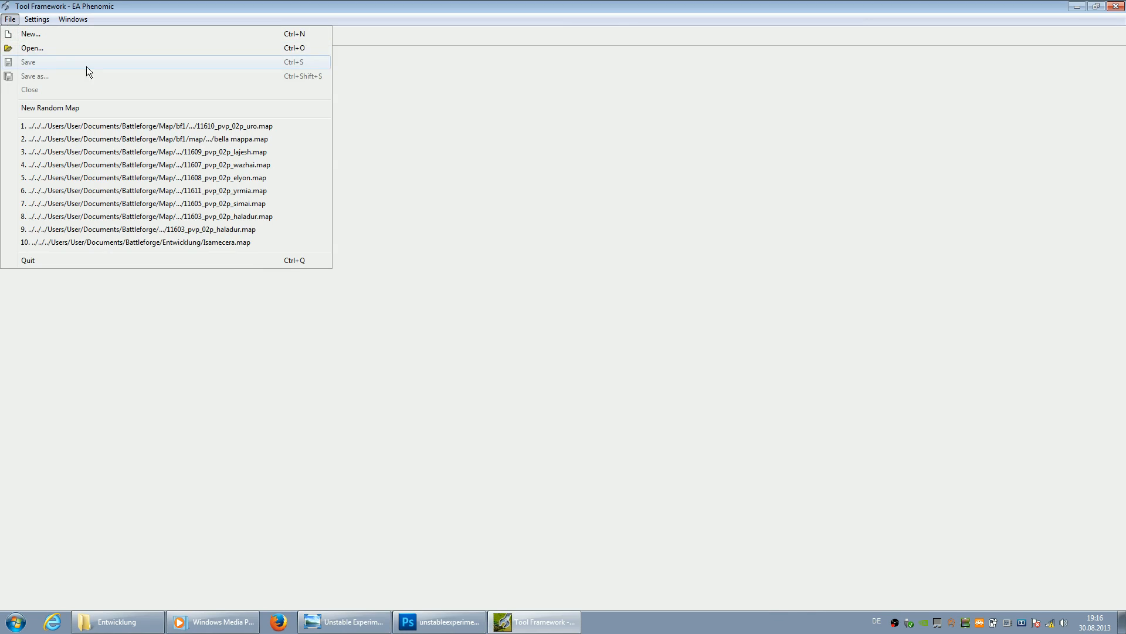
{"action": "left_click", "coordinate": [56, 51]}
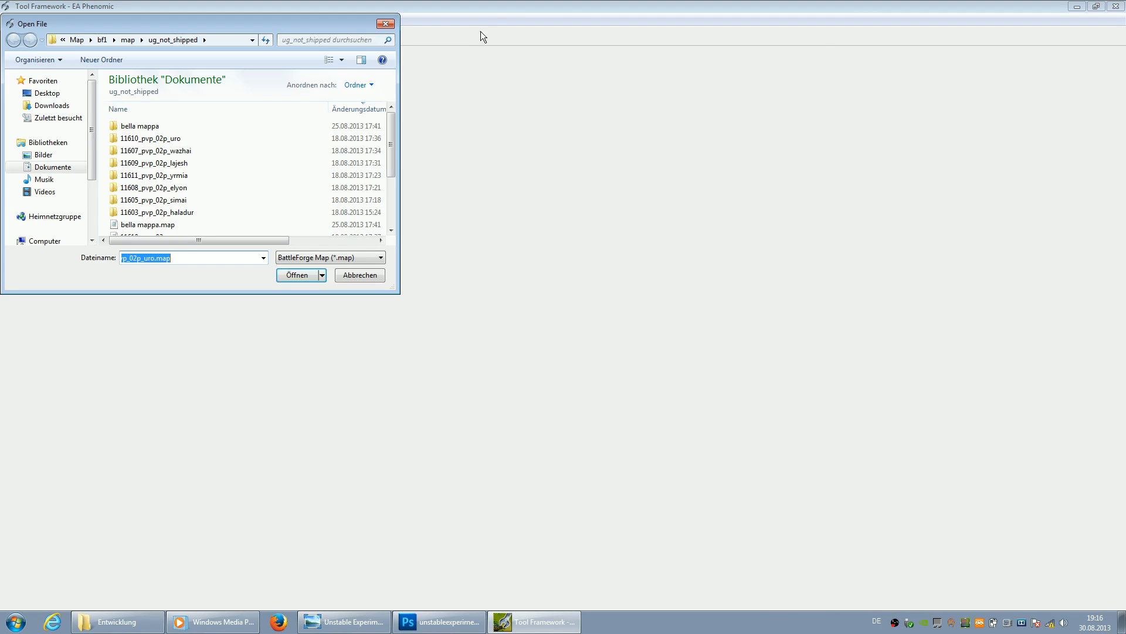
{"action": "left_click", "coordinate": [392, 25]}
- Create a new 512x512 map
{"action": "left_click", "coordinate": [15, 36]}
{"action": "left_click", "coordinate": [519, 308]}
{"action": "left_click", "coordinate": [543, 344]}
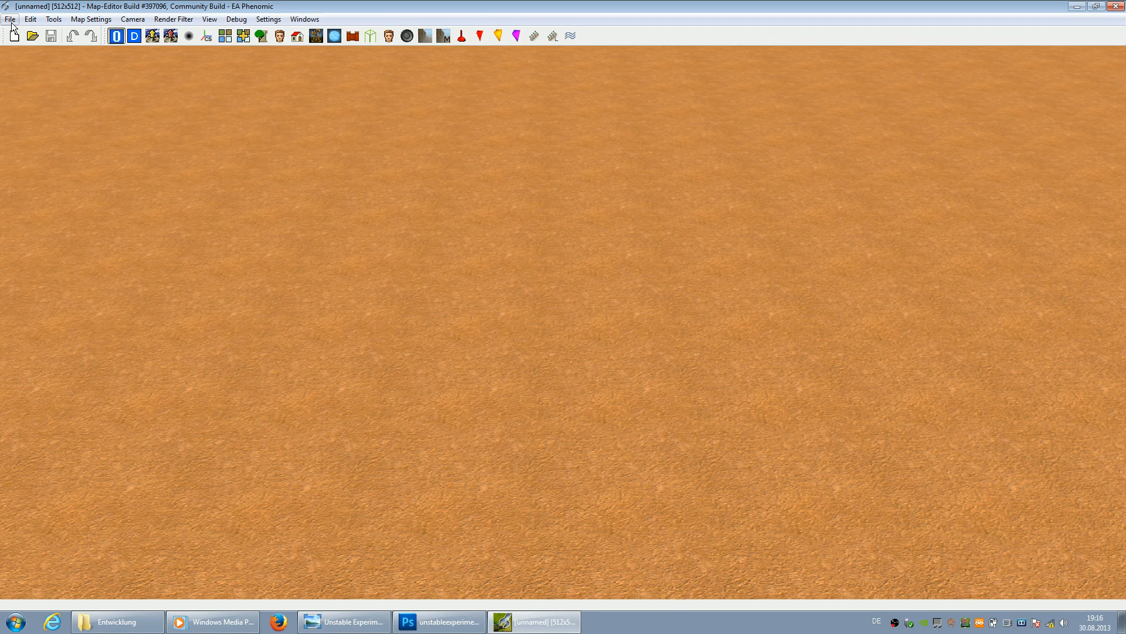
- Start a heightmap import and browse to the Entwicklung folder inside Battleforge in the Documents library
{"action": "left_click", "coordinate": [11, 20]}
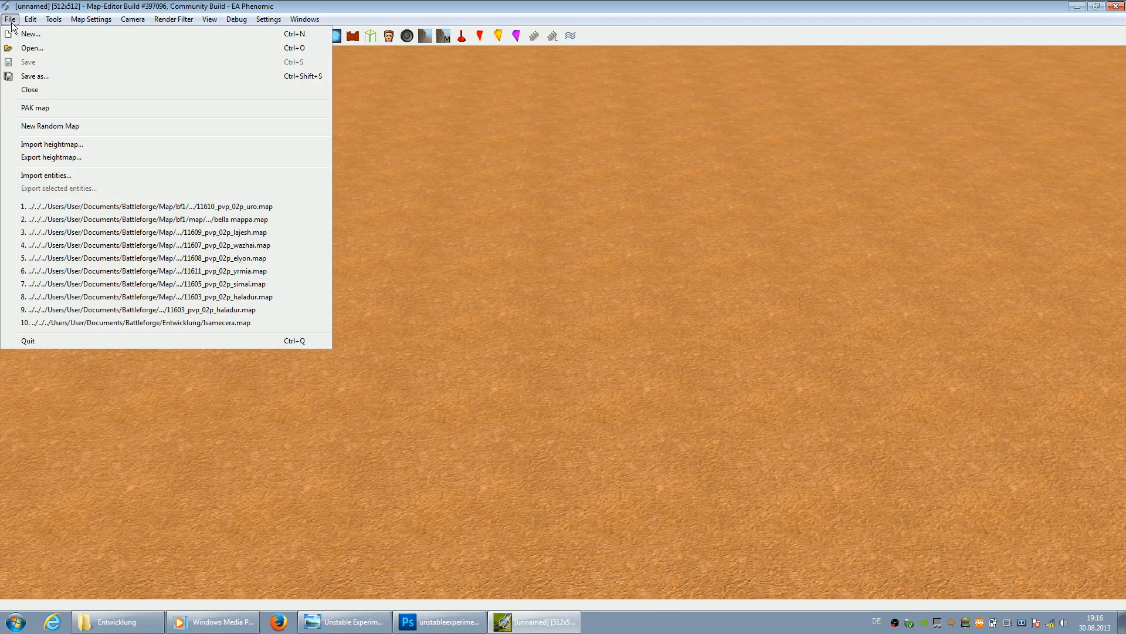
{"action": "left_click", "coordinate": [66, 147]}
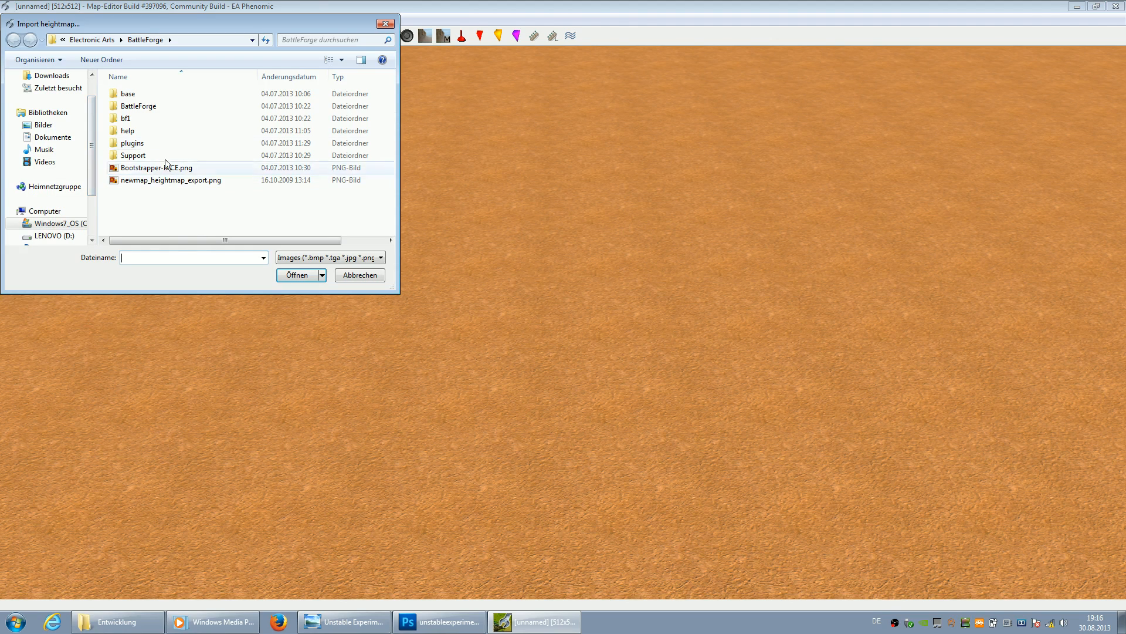
{"action": "left_click", "coordinate": [53, 137]}
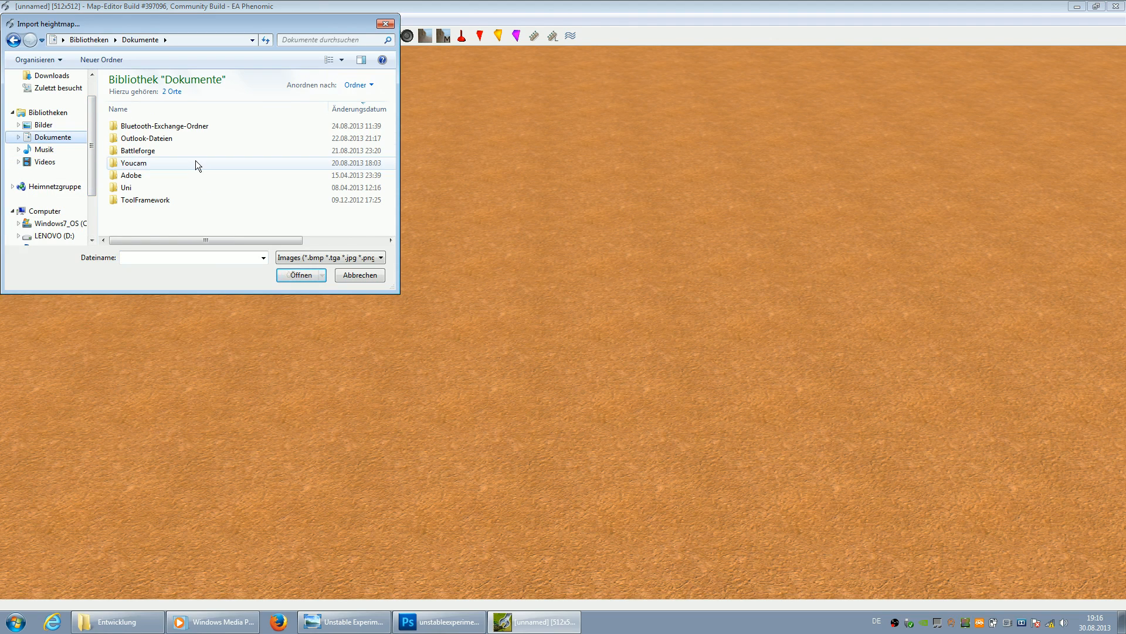
{"action": "double_click", "coordinate": [159, 151]}
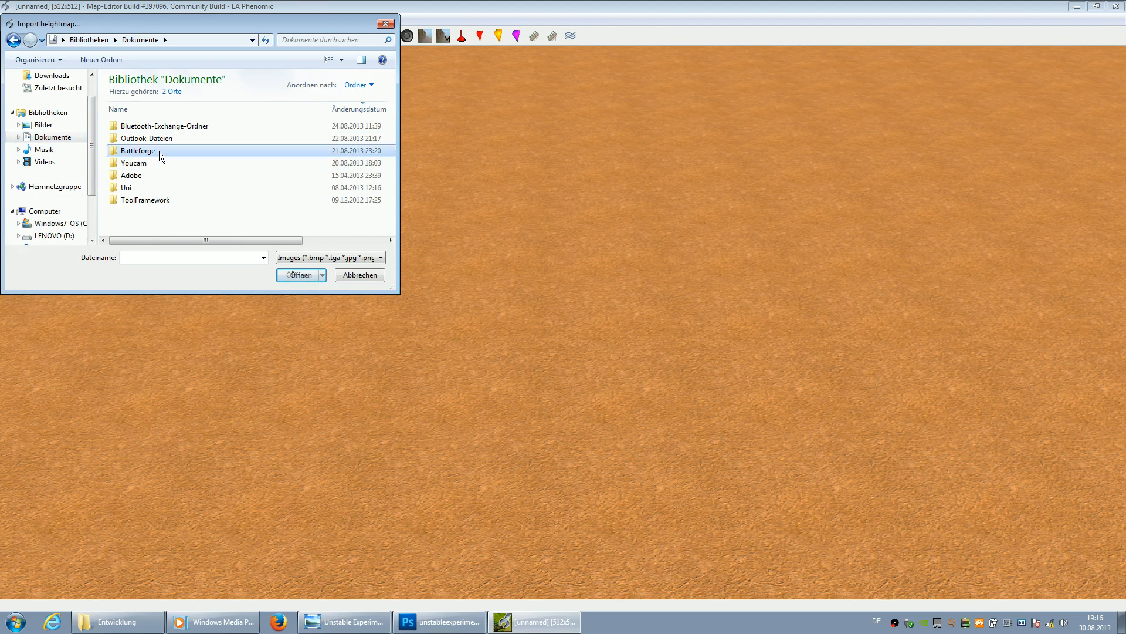
{"action": "left_click", "coordinate": [139, 130]}
{"action": "double_click", "coordinate": [139, 131]}
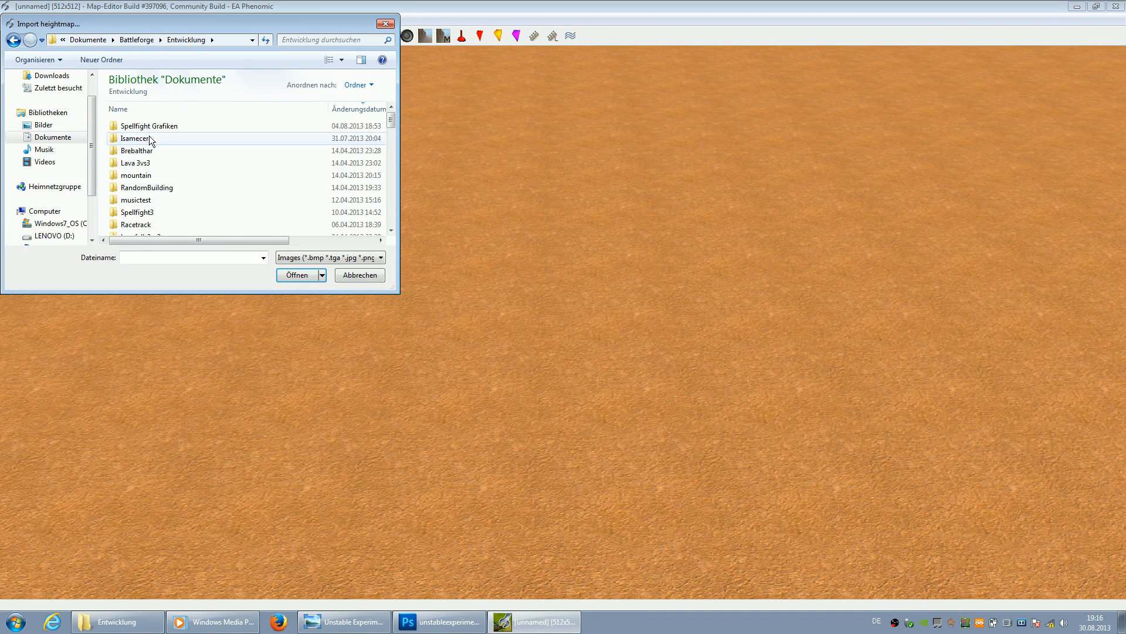
- Import unstableexperimentsheightmap.png as the heightmap, with white (255) meaning 60 meters
{"action": "left_click", "coordinate": [148, 255]}
{"action": "type", "text": "un"}
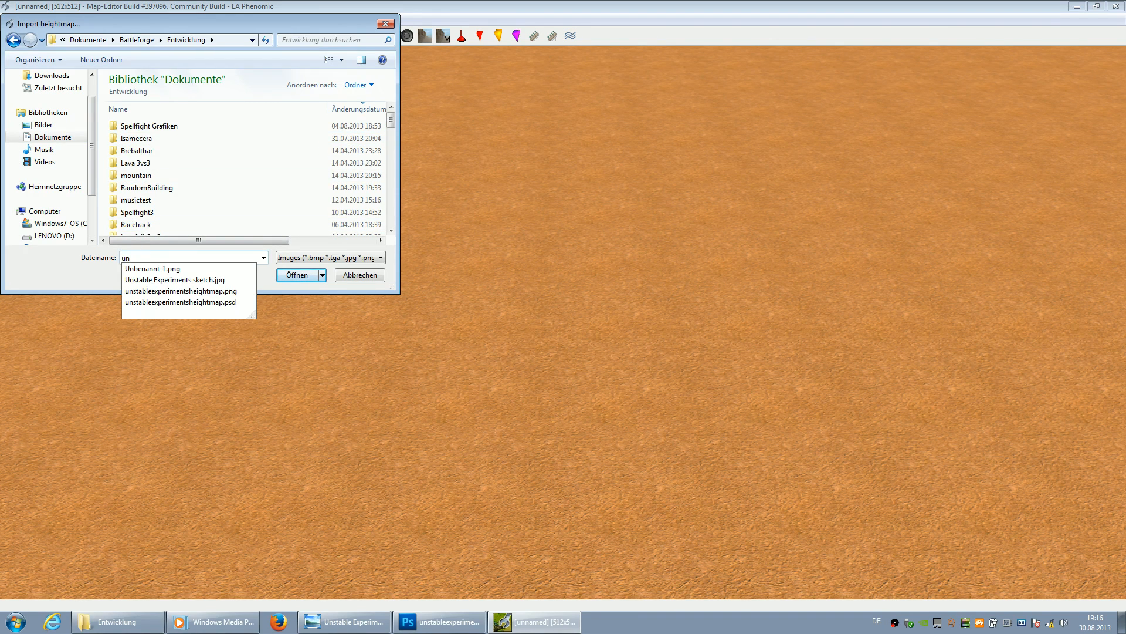
{"action": "left_click", "coordinate": [230, 287]}
{"action": "left_click", "coordinate": [308, 276]}
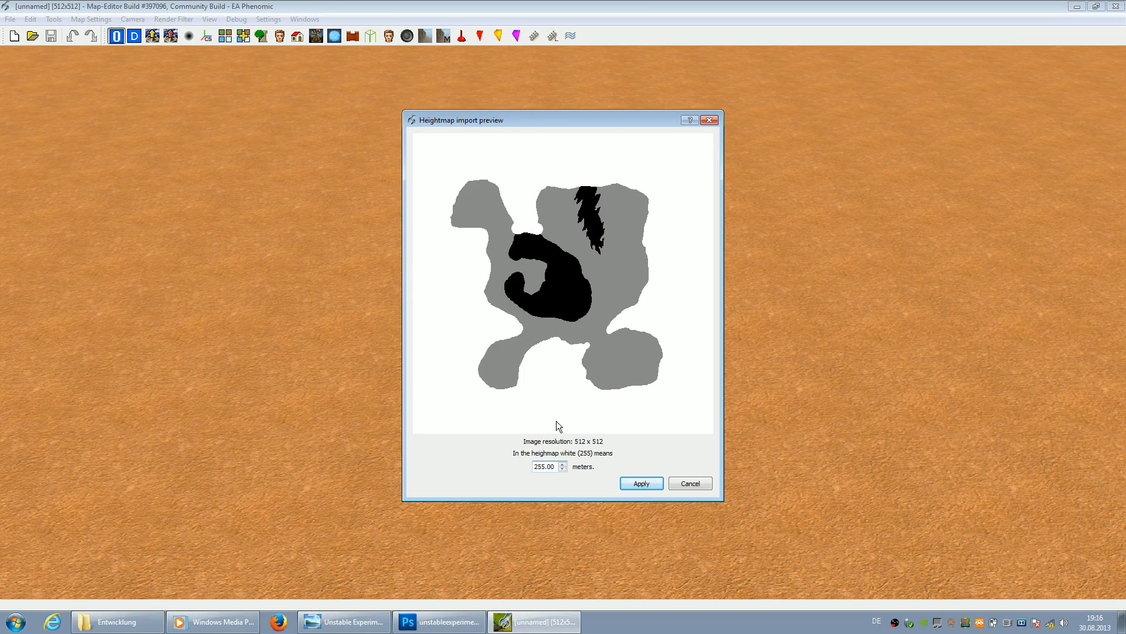
{"action": "type", "text": "60"}
{"action": "left_click", "coordinate": [635, 484]}
- Inspect the imported terrain from farther out, checking the wall heights, the pits and the outer chambers
{"action": "scroll", "coordinate": [483, 374], "scroll_direction": "down", "scroll_amount": 8}
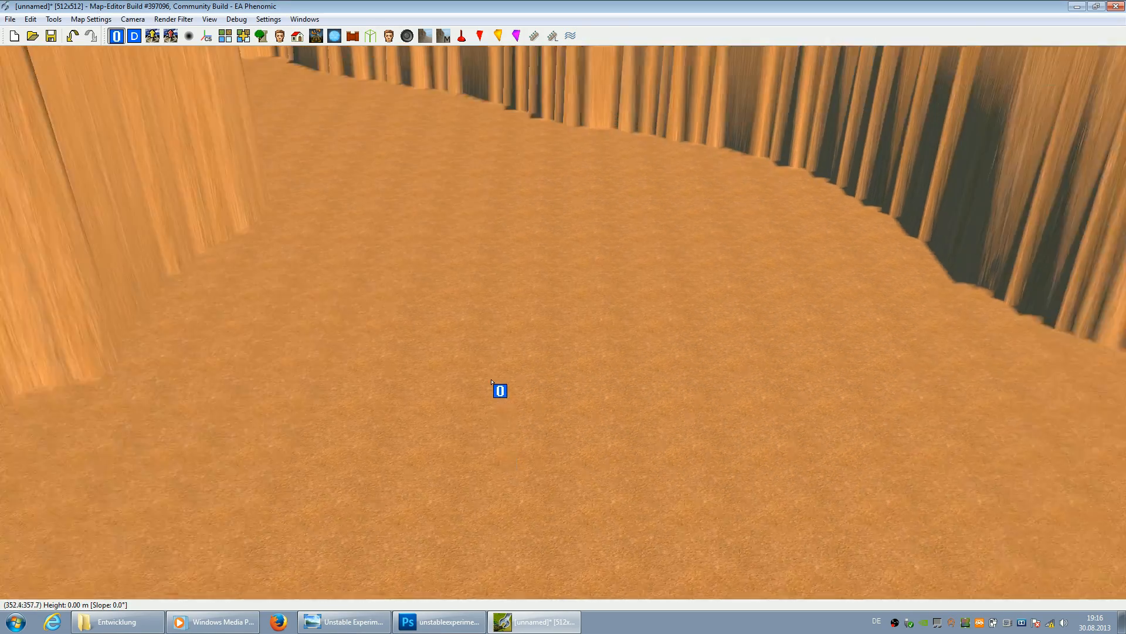
{"action": "scroll", "coordinate": [499, 403], "scroll_direction": "down", "scroll_amount": 6}
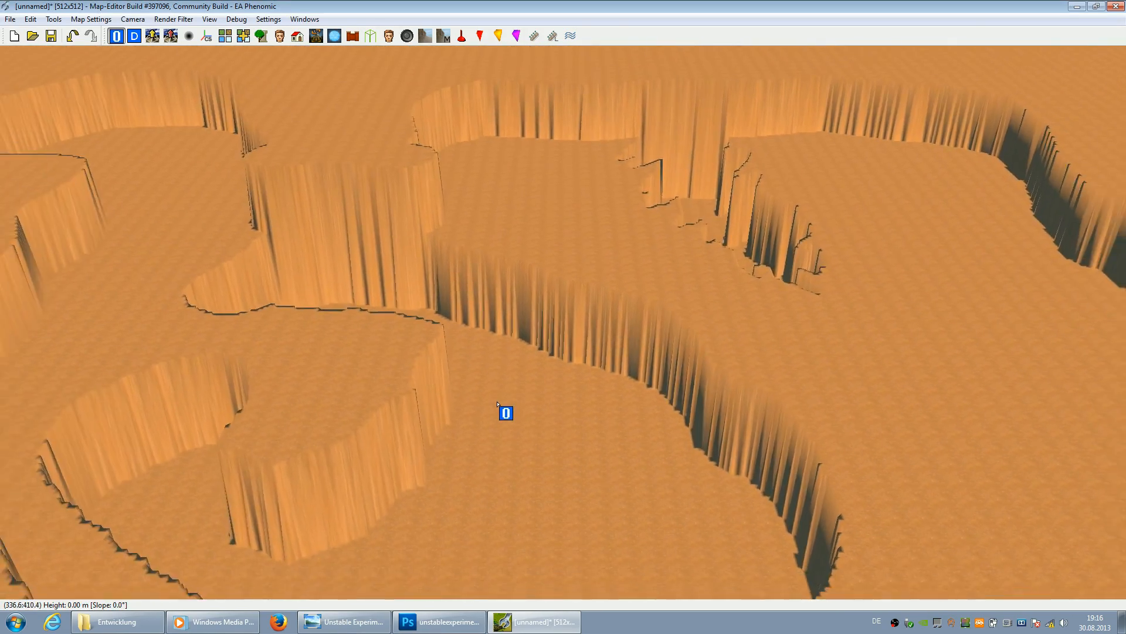
{"action": "key", "text": "Down"}
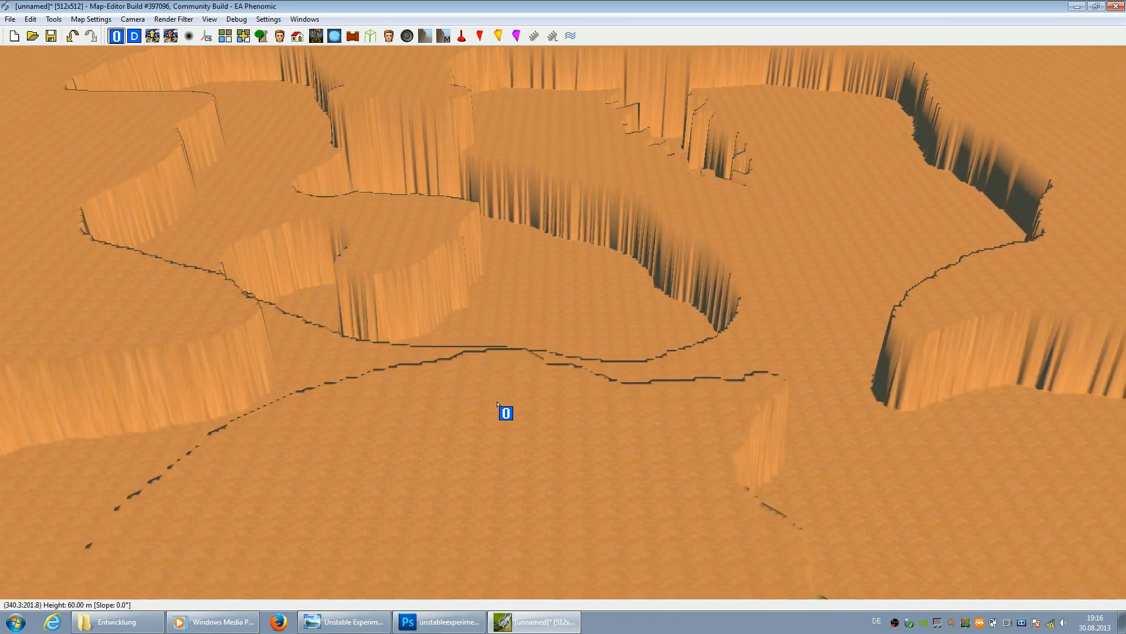
{"action": "key", "text": "Right"}
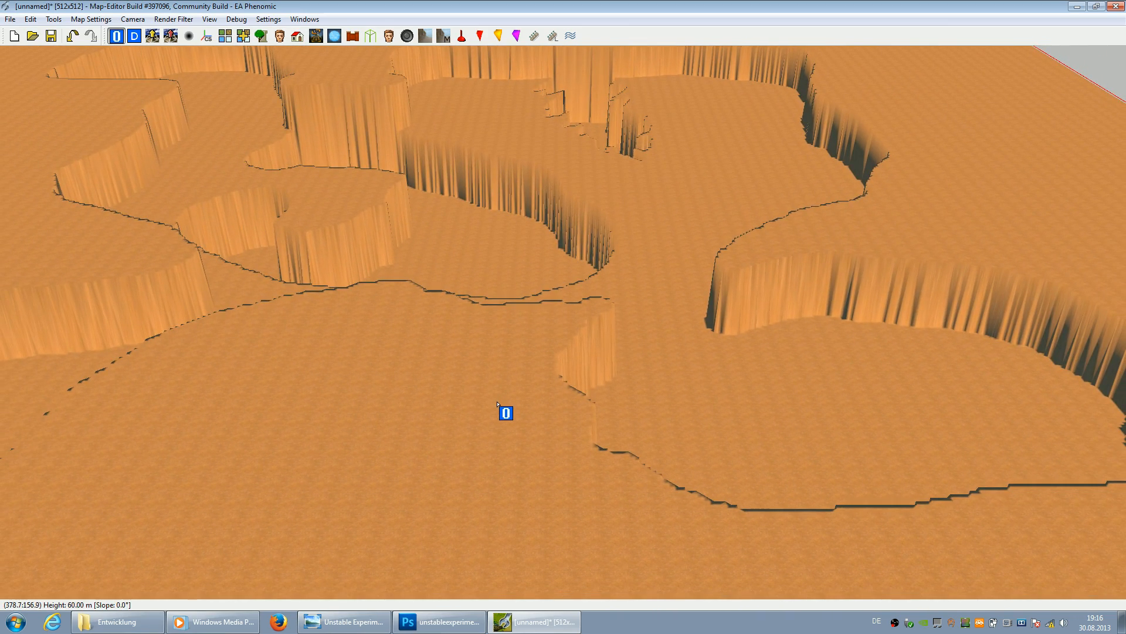
{"action": "scroll", "coordinate": [497, 404], "scroll_direction": "down", "scroll_amount": 3}
{"action": "key", "text": "Left"}
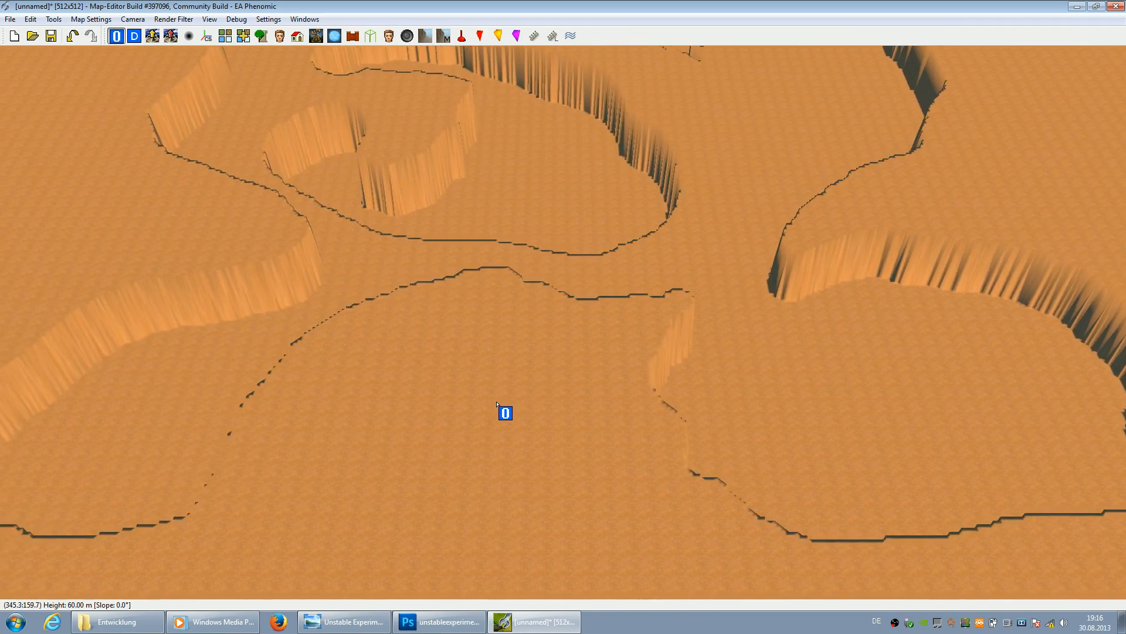
{"action": "key", "text": "Left"}
{"action": "key", "text": "Up"}
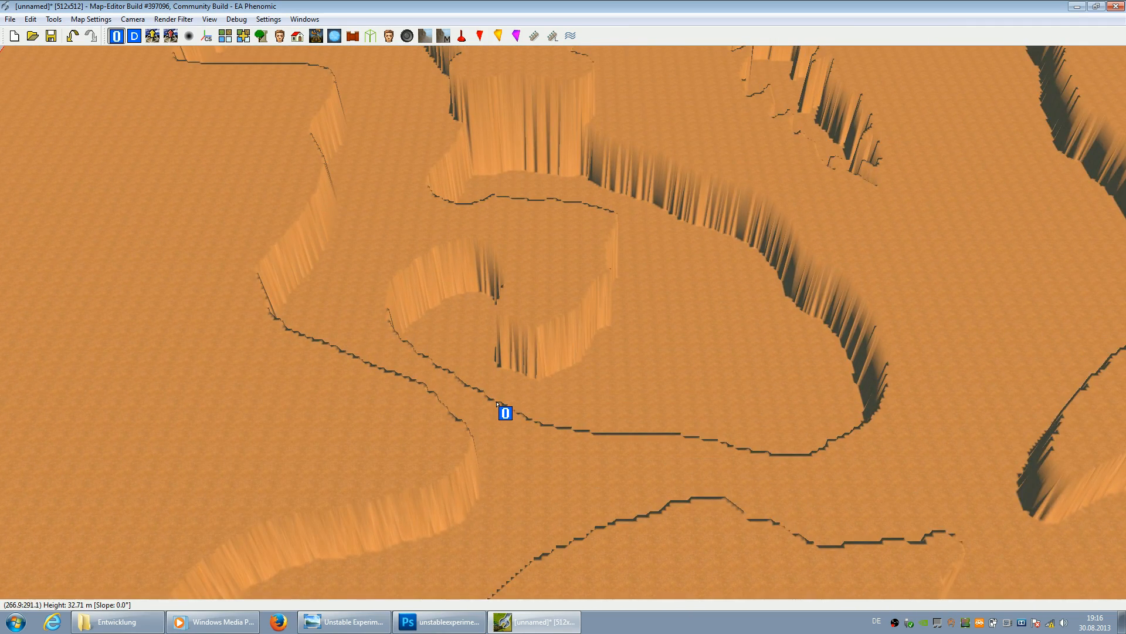
{"action": "key", "text": "Up"}
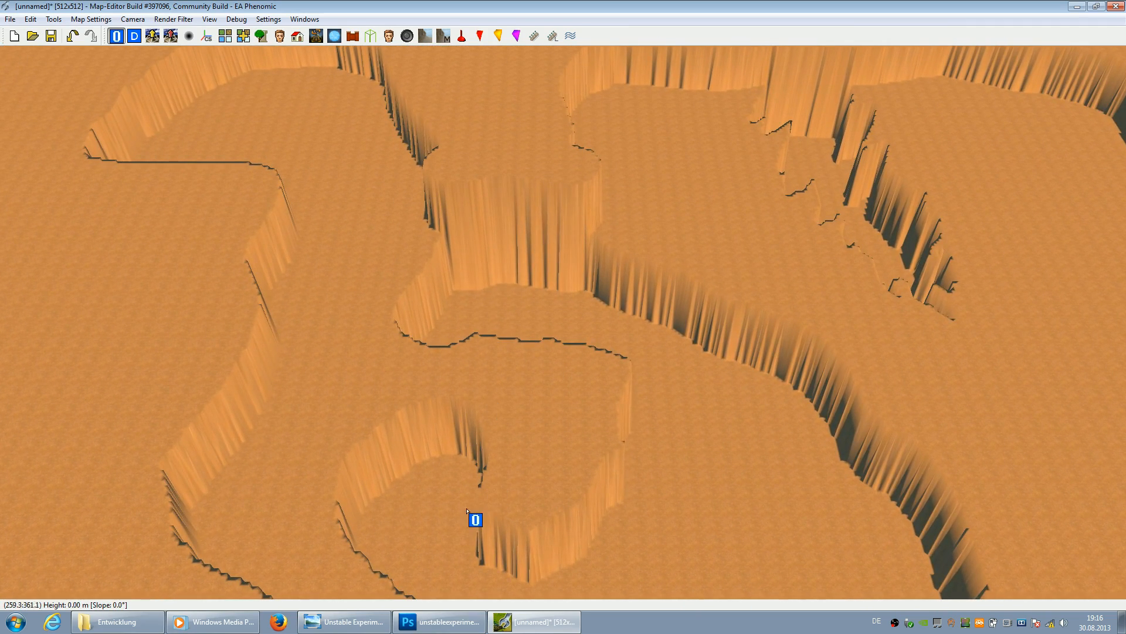
- Switch to Photoshop, toggle the visibility of Ebene 2 to check what it covers, and select that layer
{"action": "left_click", "coordinate": [445, 621]}
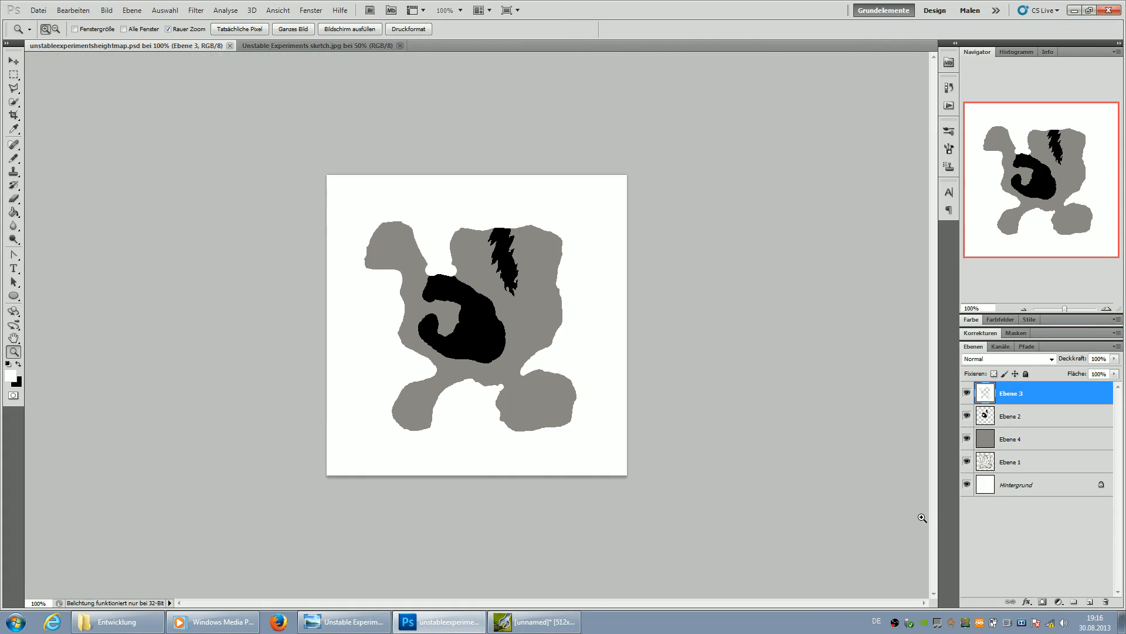
{"action": "left_click", "coordinate": [967, 416]}
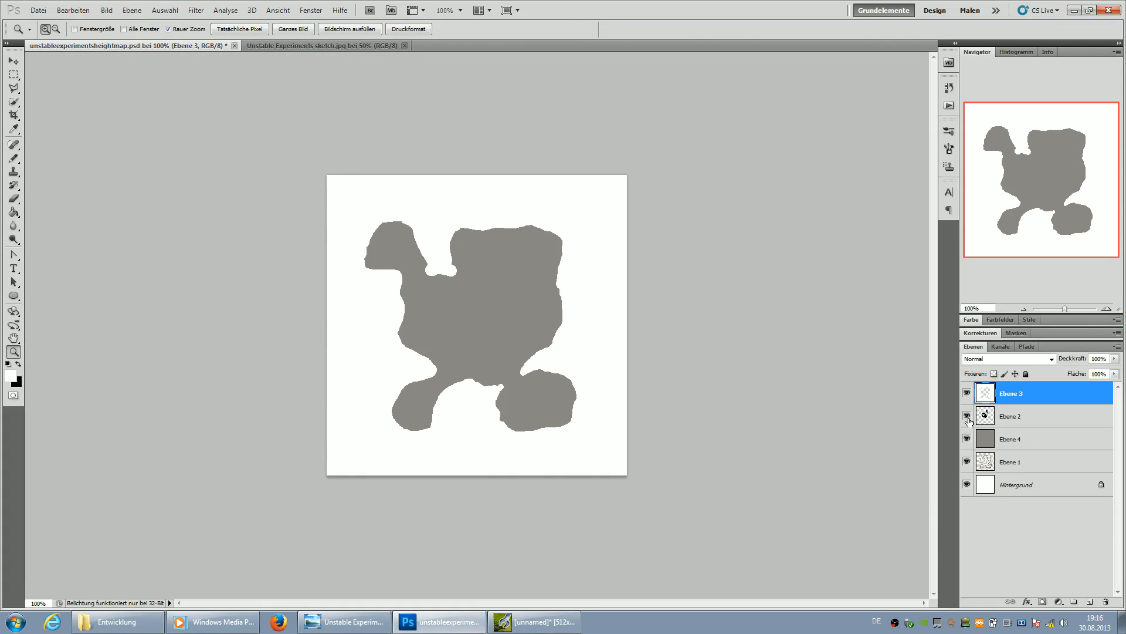
{"action": "left_click", "coordinate": [968, 418]}
{"action": "left_click", "coordinate": [997, 419]}
- Set the lightness of Ebene 2 to 50 with Hue/Saturation
{"action": "key", "text": "ctrl+u"}
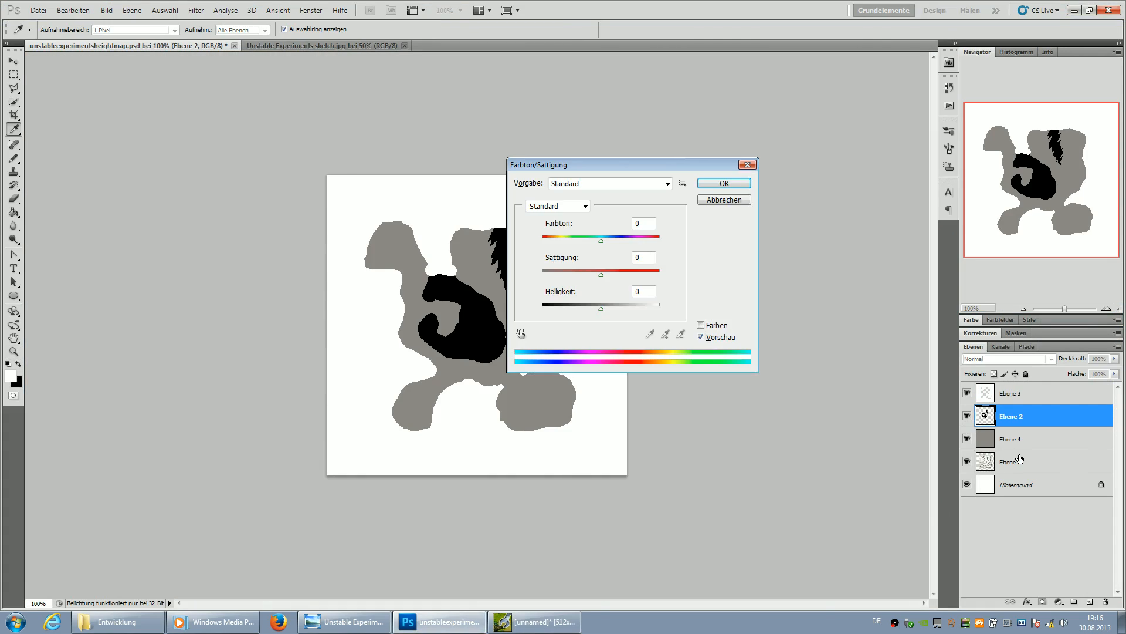
{"action": "type", "text": "50"}
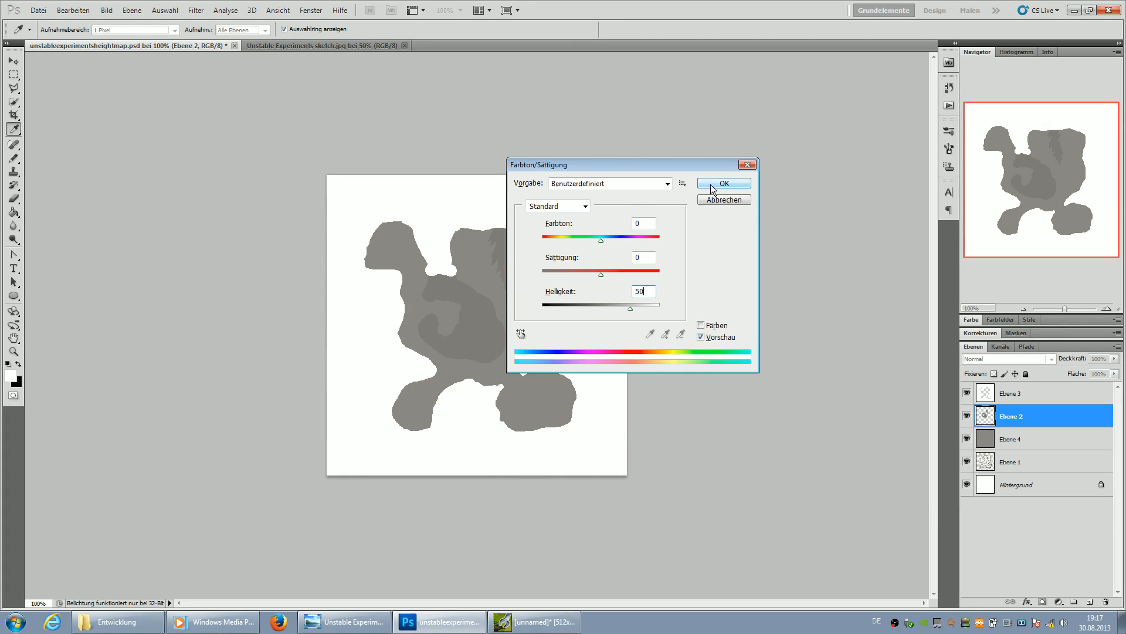
{"action": "left_click", "coordinate": [711, 185]}
- Try a lightness of -50 on Ebene 3, cancel it, and undo the lightness change on Ebene 2
{"action": "left_click", "coordinate": [1046, 397]}
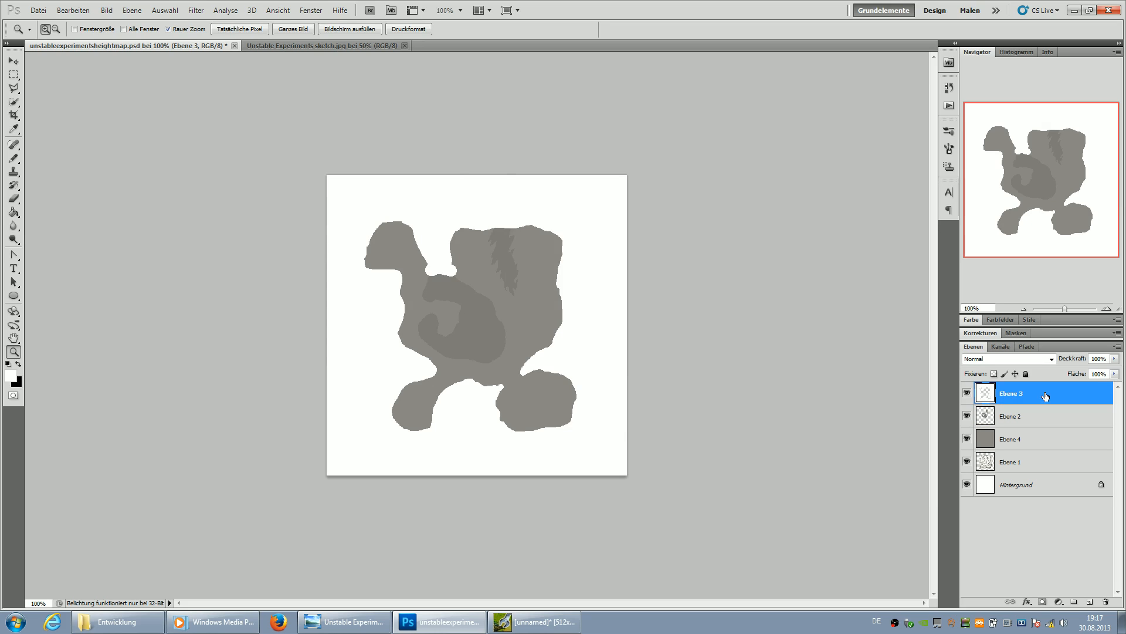
{"action": "key", "text": "ctrl+u"}
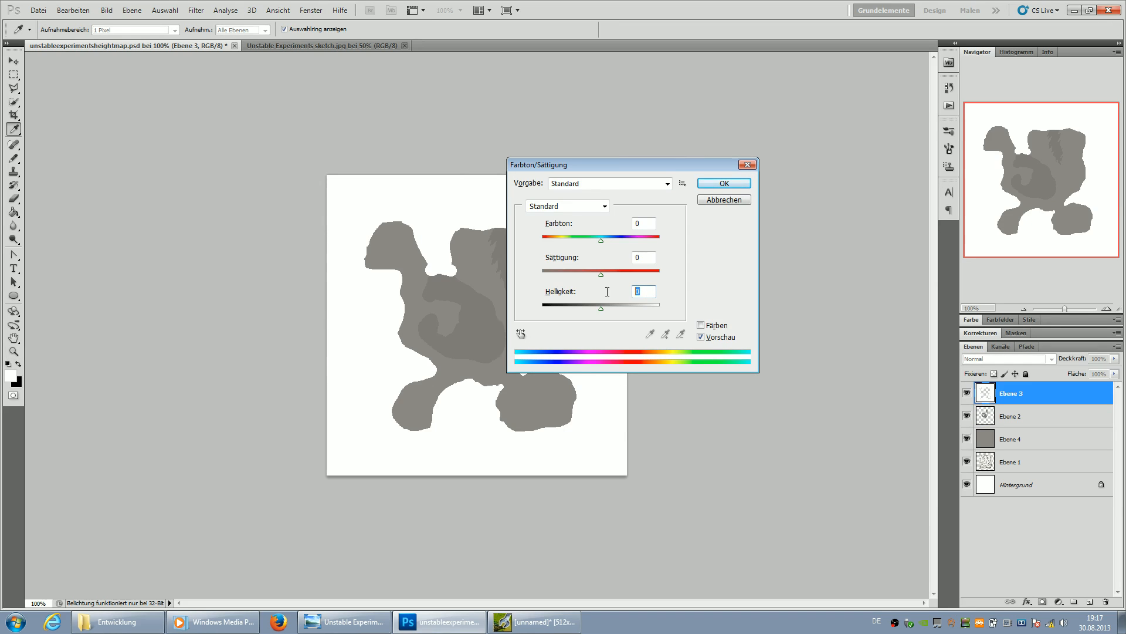
{"action": "type", "text": "-50"}
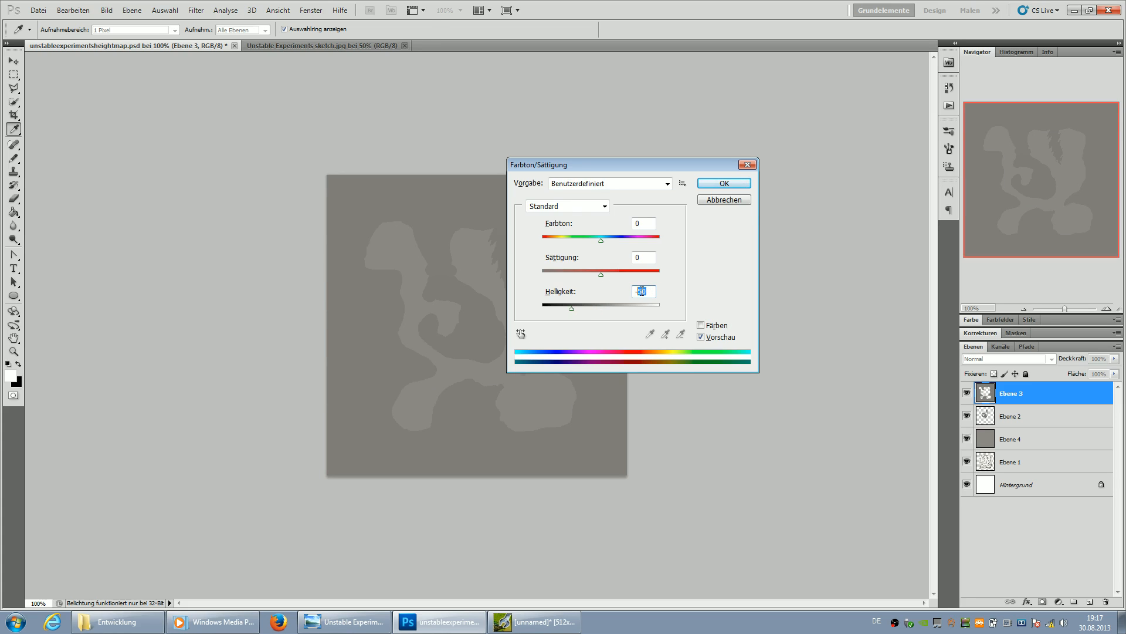
{"action": "left_click", "coordinate": [747, 200]}
{"action": "key", "text": "z"}
{"action": "key", "text": "ctrl+z"}
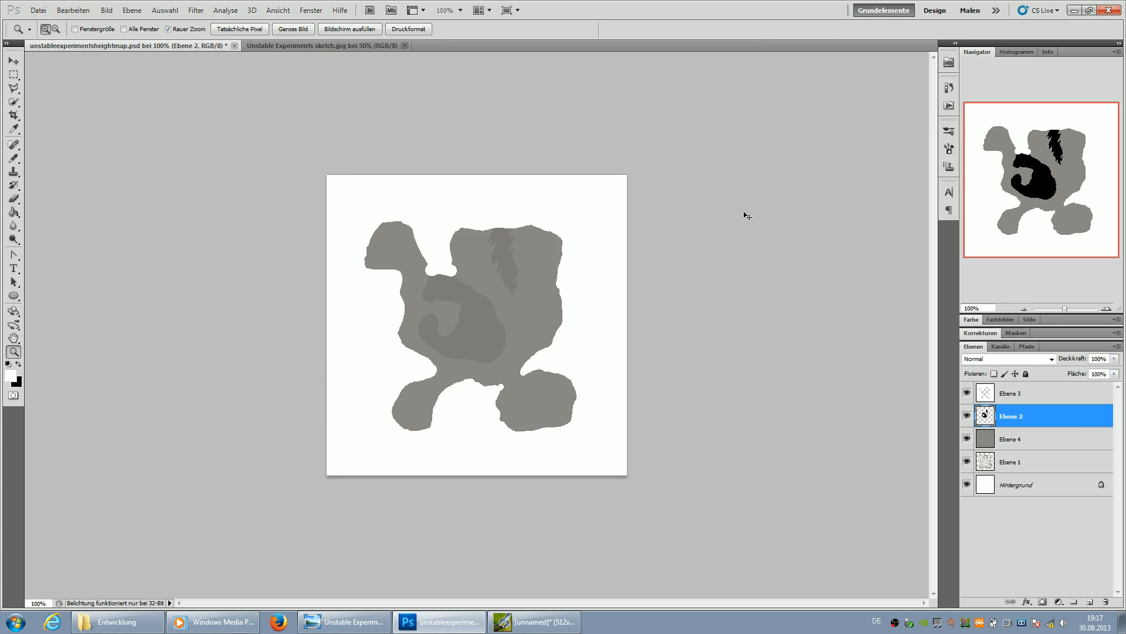
- Lighten the black areas on Ebene 2 with Hue/Saturation, trying a lightness of 30 before applying 40
{"action": "key", "text": "ctrl+u"}
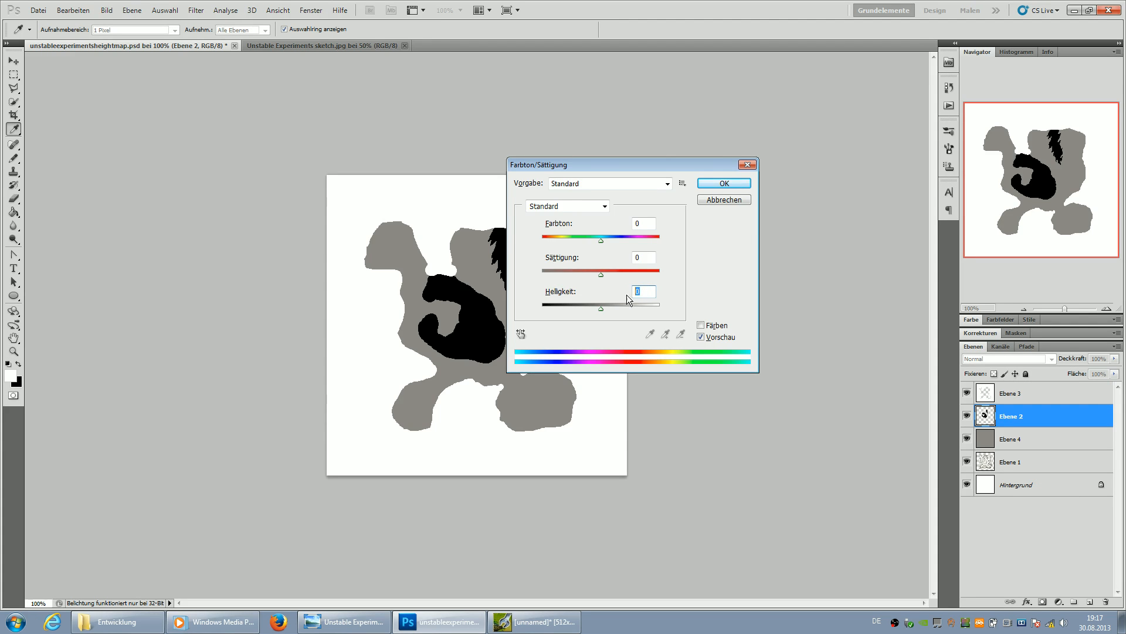
{"action": "type", "text": "30"}
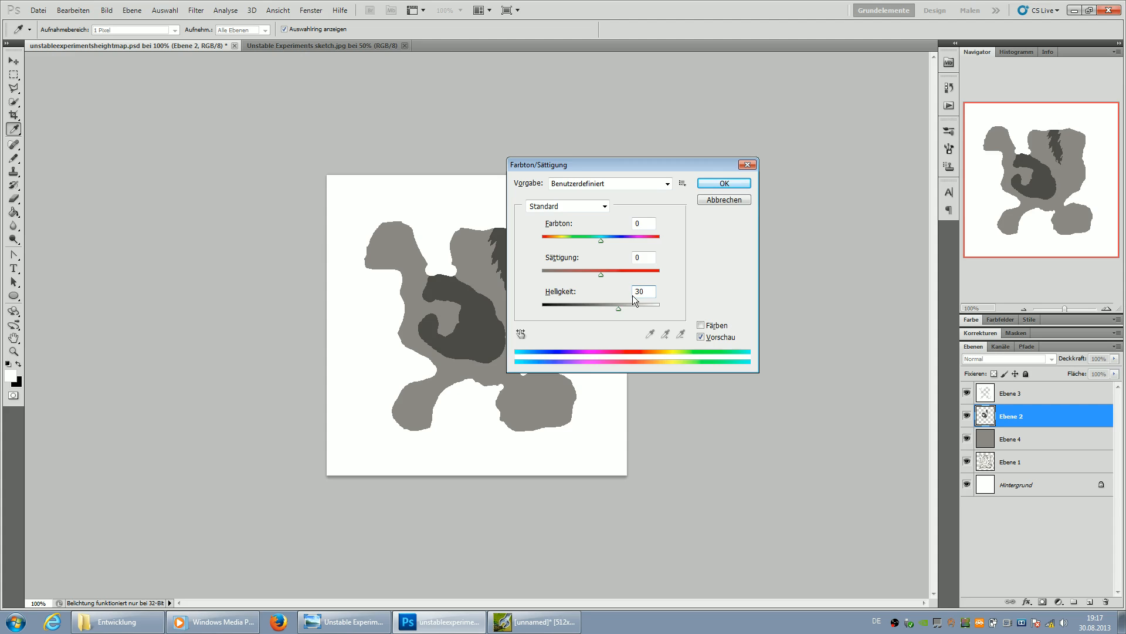
{"action": "type", "text": "40"}
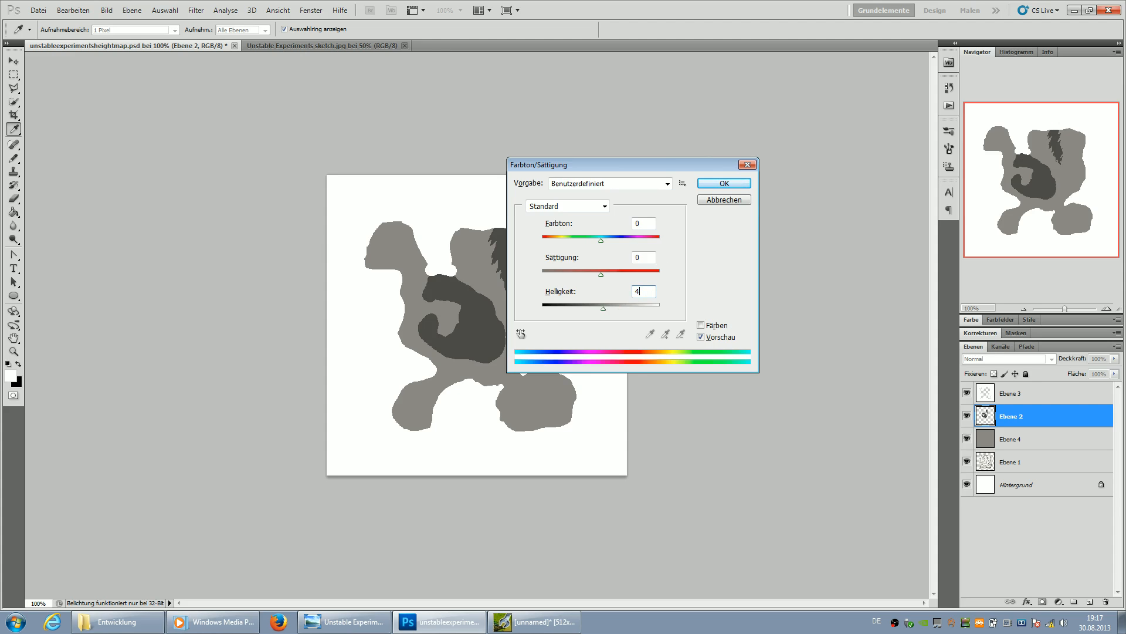
{"action": "left_click", "coordinate": [725, 184]}
{"action": "key", "text": "z"}
- Darken the white surroundings on Ebene 3 with Hue/Saturation by setting the lightness to -40
{"action": "left_click", "coordinate": [1008, 397]}
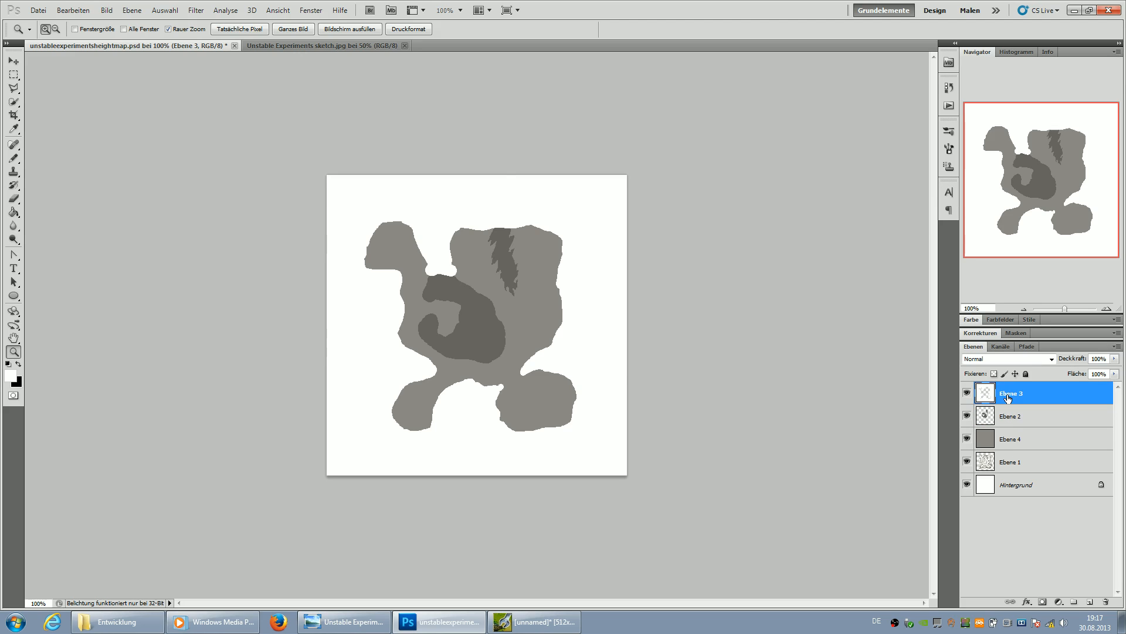
{"action": "key", "text": "ctrl+u"}
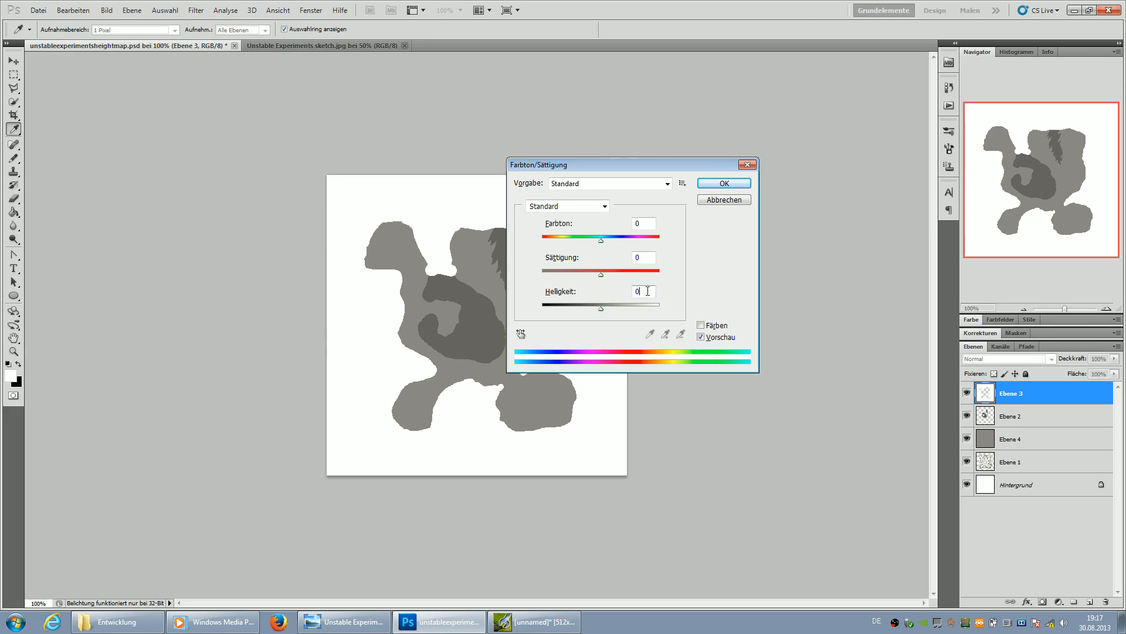
{"action": "type", "text": "-40"}
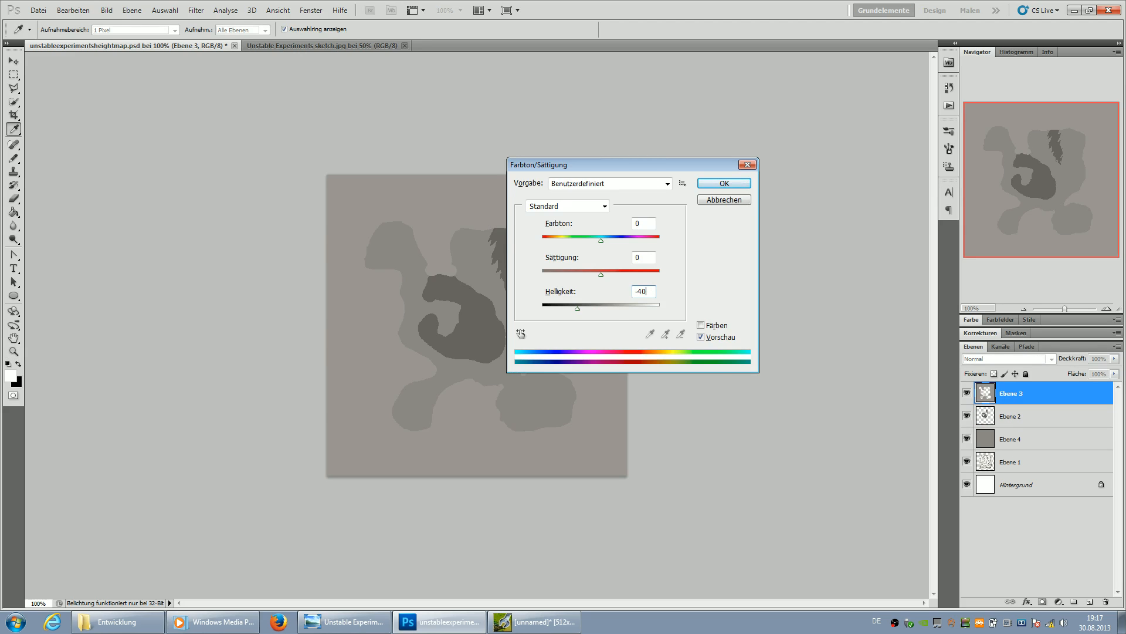
{"action": "left_click", "coordinate": [725, 184]}
{"action": "key", "text": "z"}
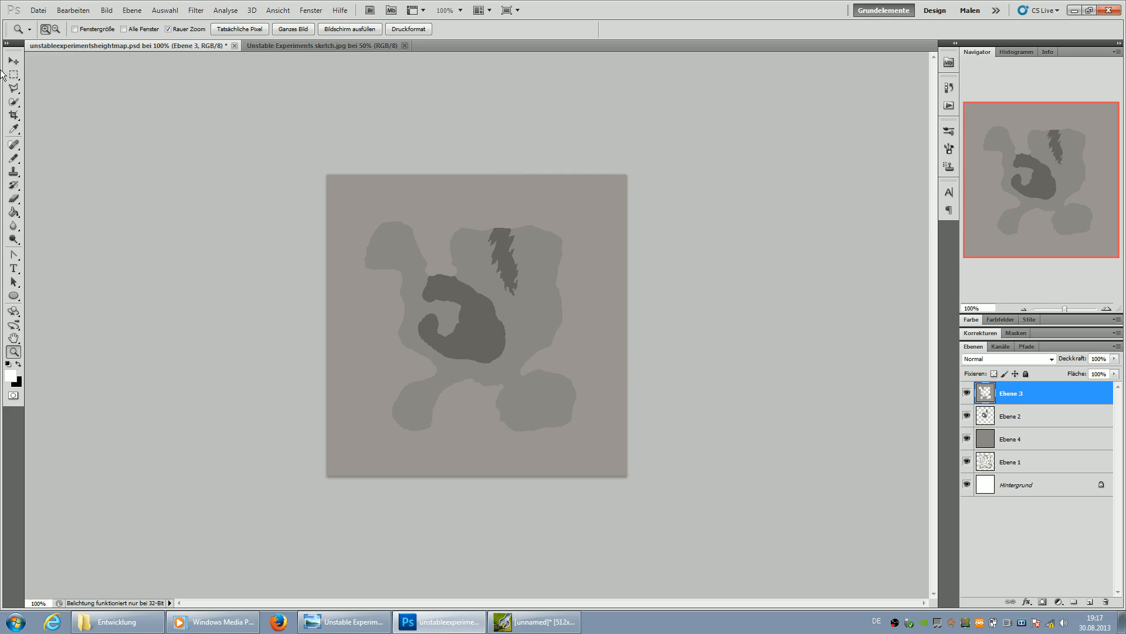
- Save the adjusted heightmap as a PNG, replacing the existing unstableexperimentsheightmap.png in the Entwicklung folder
{"action": "left_click", "coordinate": [30, 10]}
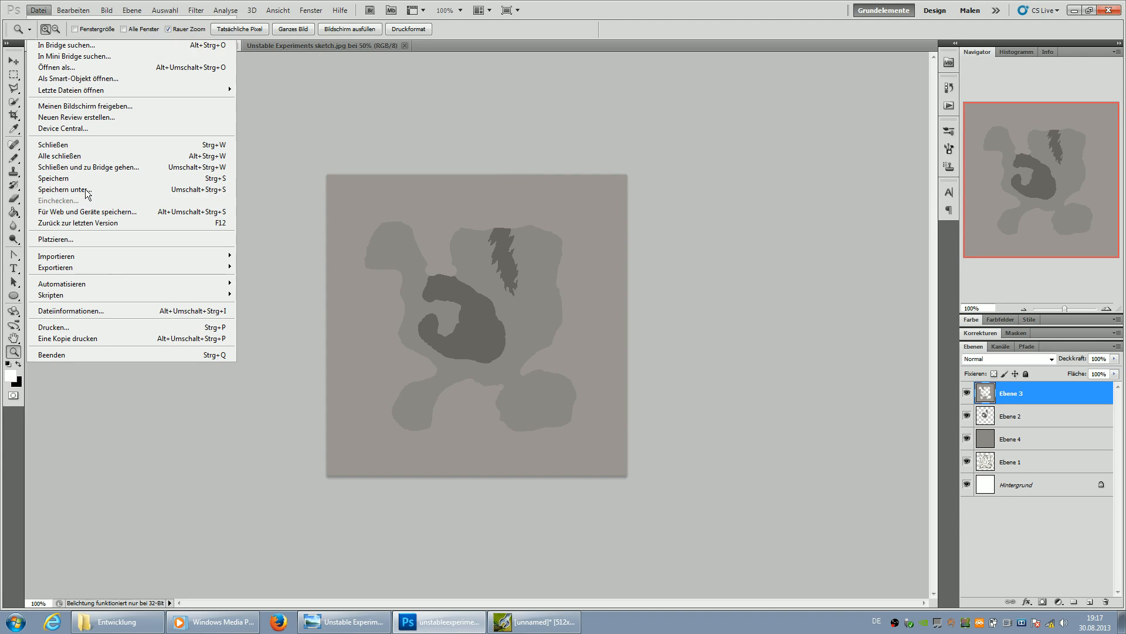
{"action": "left_click", "coordinate": [88, 189]}
{"action": "left_click", "coordinate": [375, 464]}
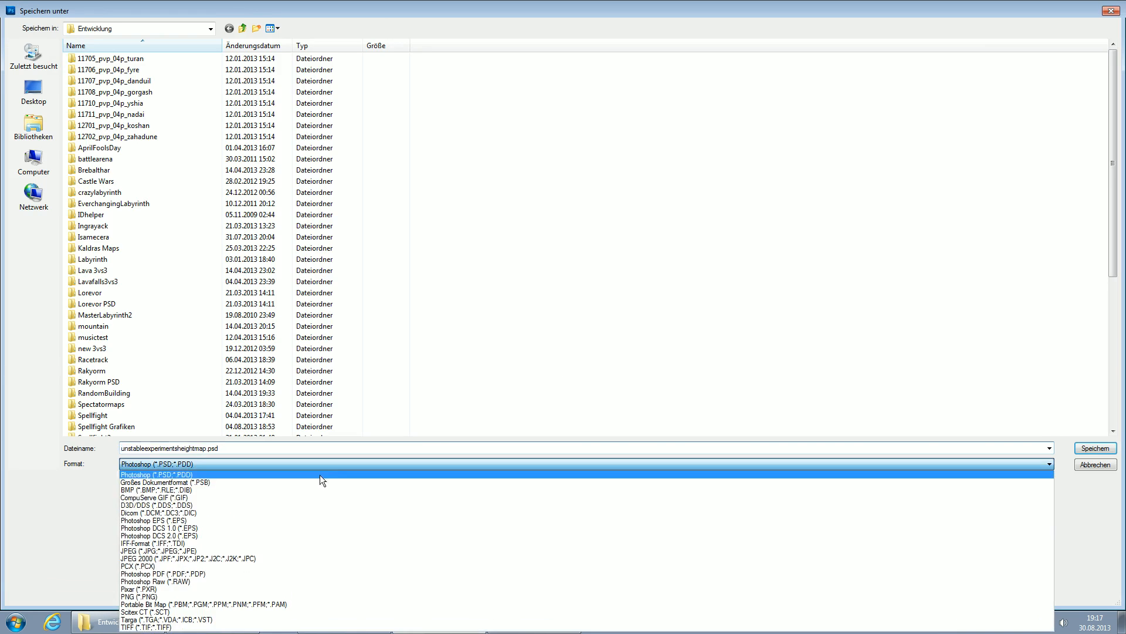
{"action": "left_click", "coordinate": [141, 598]}
{"action": "key", "text": "Return"}
{"action": "key", "text": "Return"}
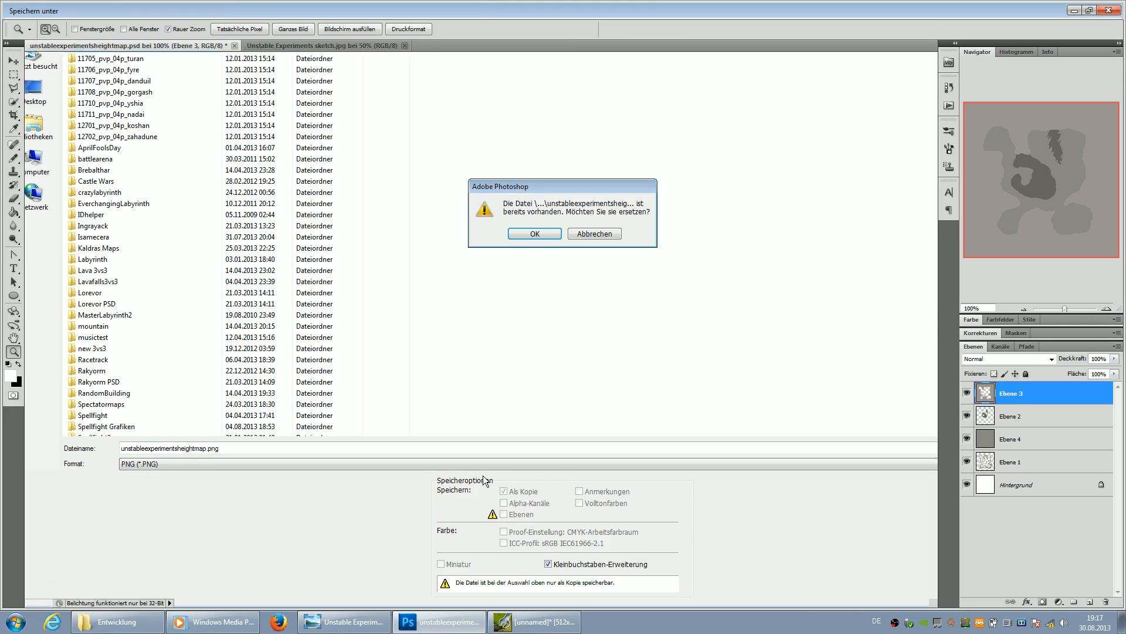
{"action": "key", "text": "Return"}
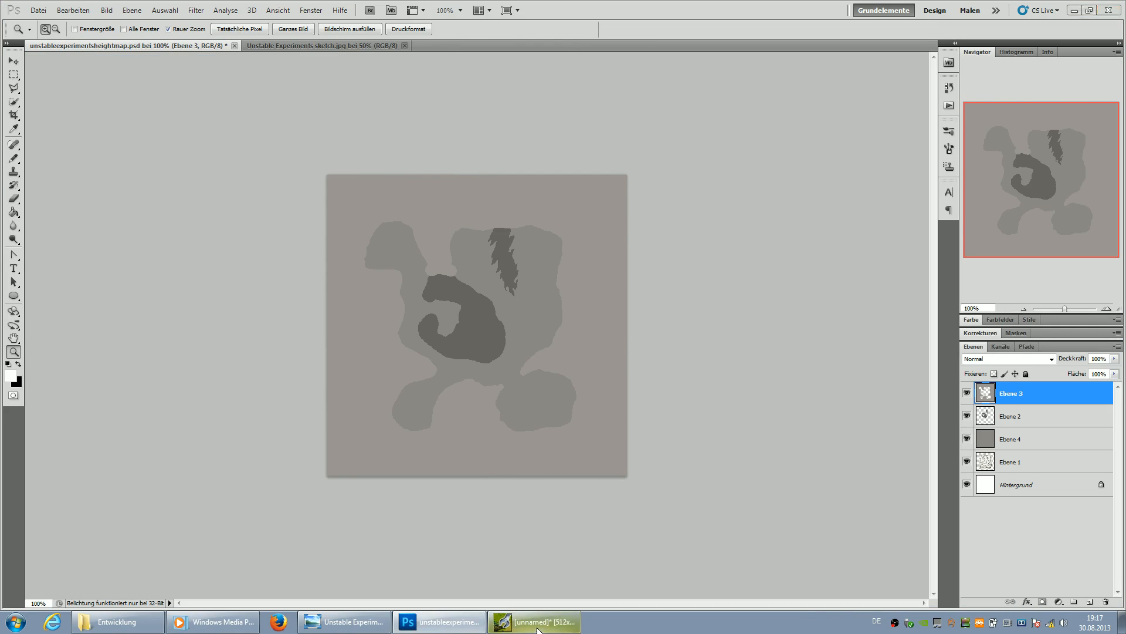
- Switch to the Map-Editor and import the updated heightmap with white meaning 60 meters
{"action": "left_click", "coordinate": [534, 622]}
{"action": "left_click", "coordinate": [10, 19]}
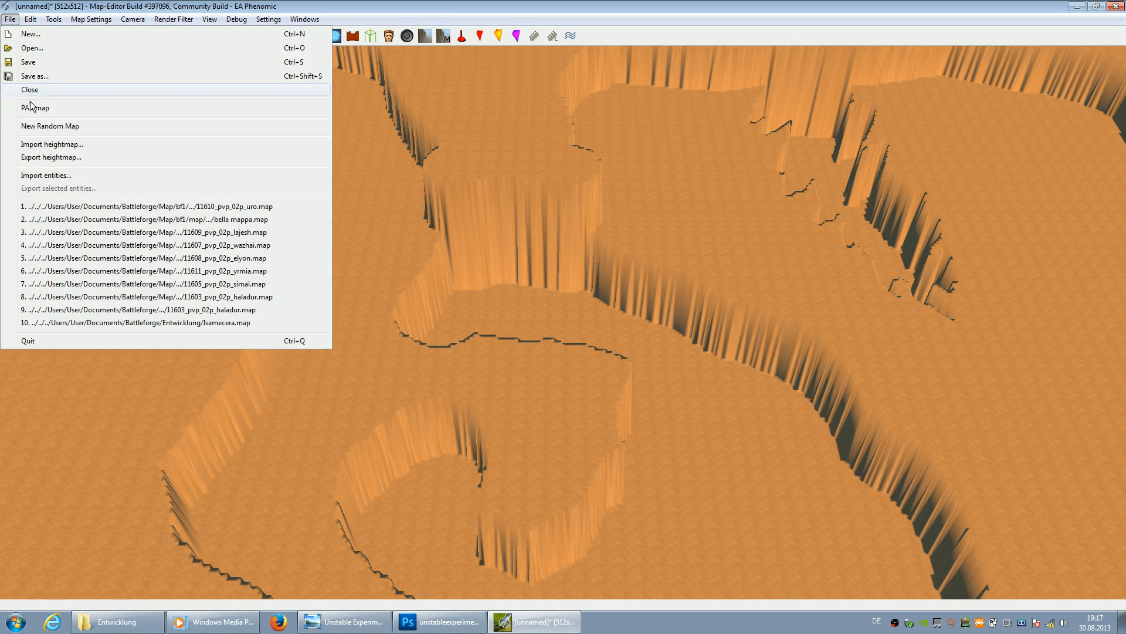
{"action": "left_click", "coordinate": [39, 145]}
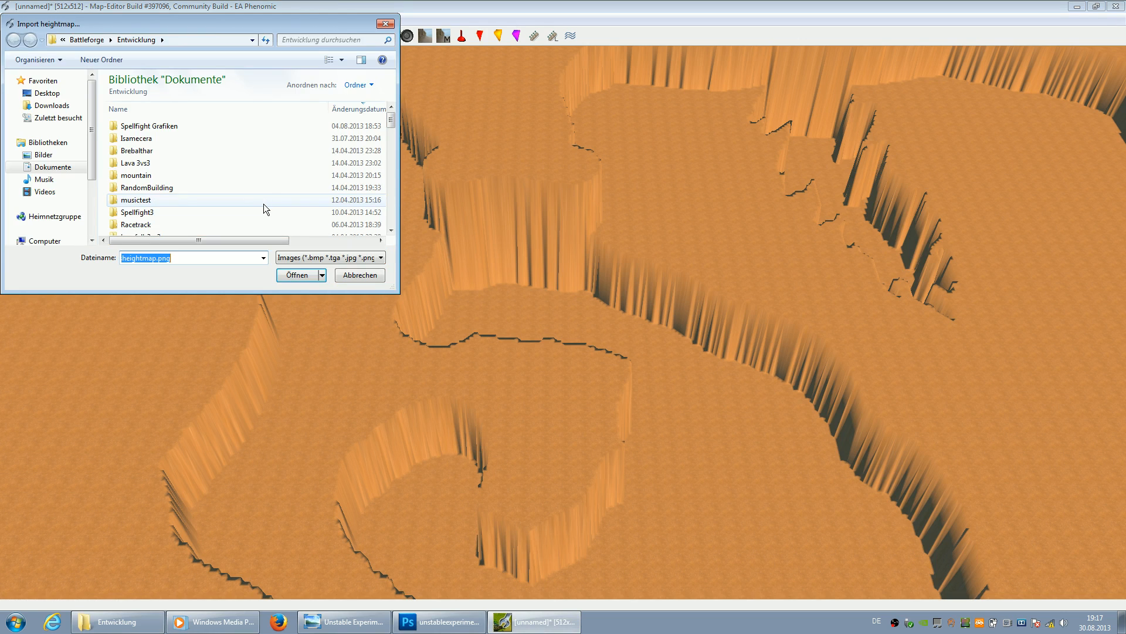
{"action": "key", "text": "Return"}
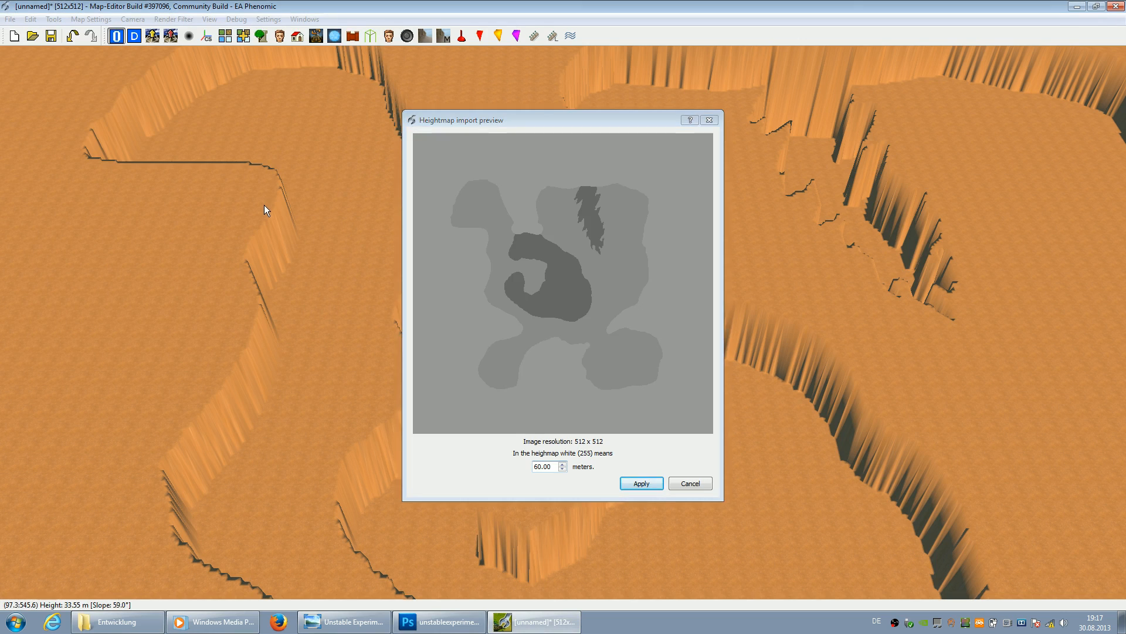
{"action": "key", "text": "Return"}
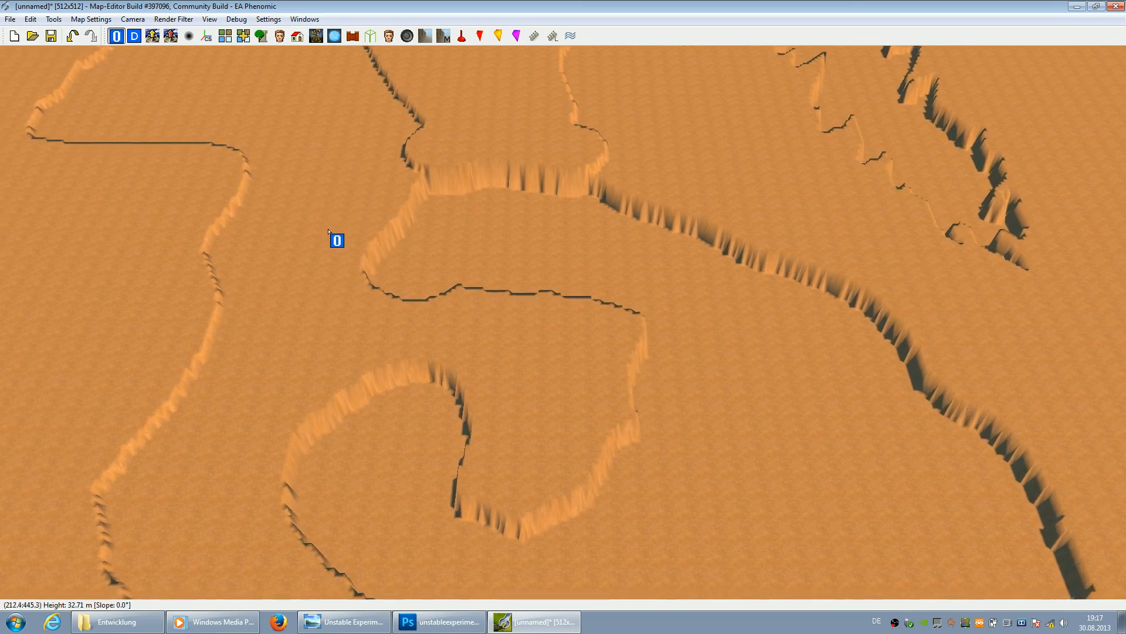
- Create a new terrain cliff, assign it ghostland_terrain_cliffs_01.xml, and activate manual attachment
{"action": "scroll", "coordinate": [329, 231], "scroll_direction": "up", "scroll_amount": 5}
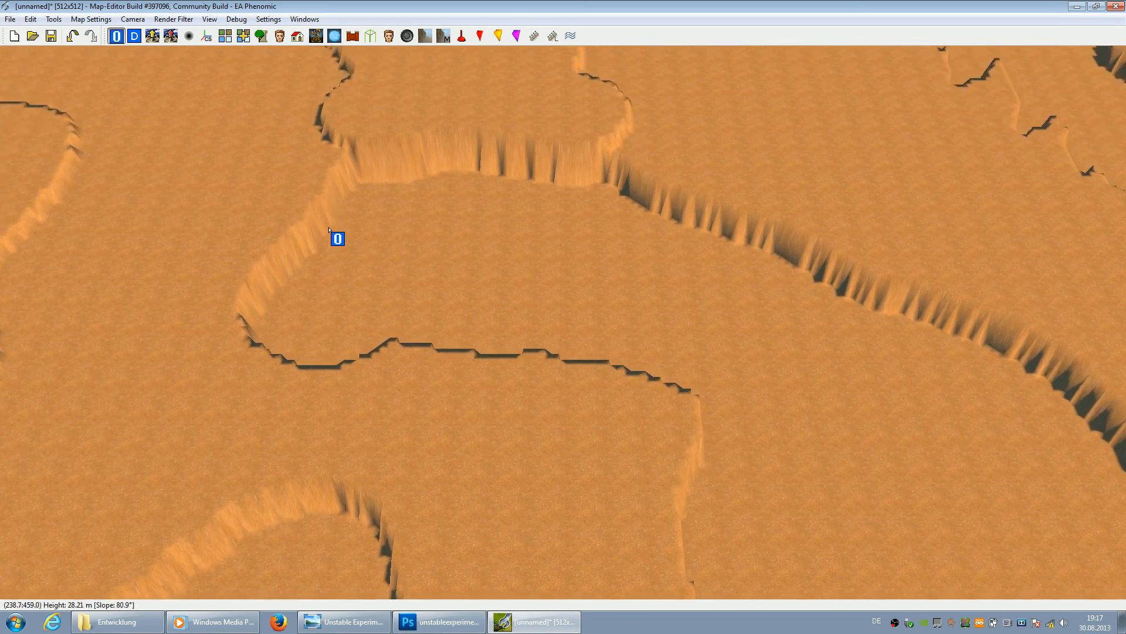
{"action": "scroll", "coordinate": [328, 229], "scroll_direction": "down", "scroll_amount": 2}
{"action": "scroll", "coordinate": [329, 232], "scroll_direction": "up", "scroll_amount": 3}
{"action": "scroll", "coordinate": [364, 246], "scroll_direction": "up", "scroll_amount": 3}
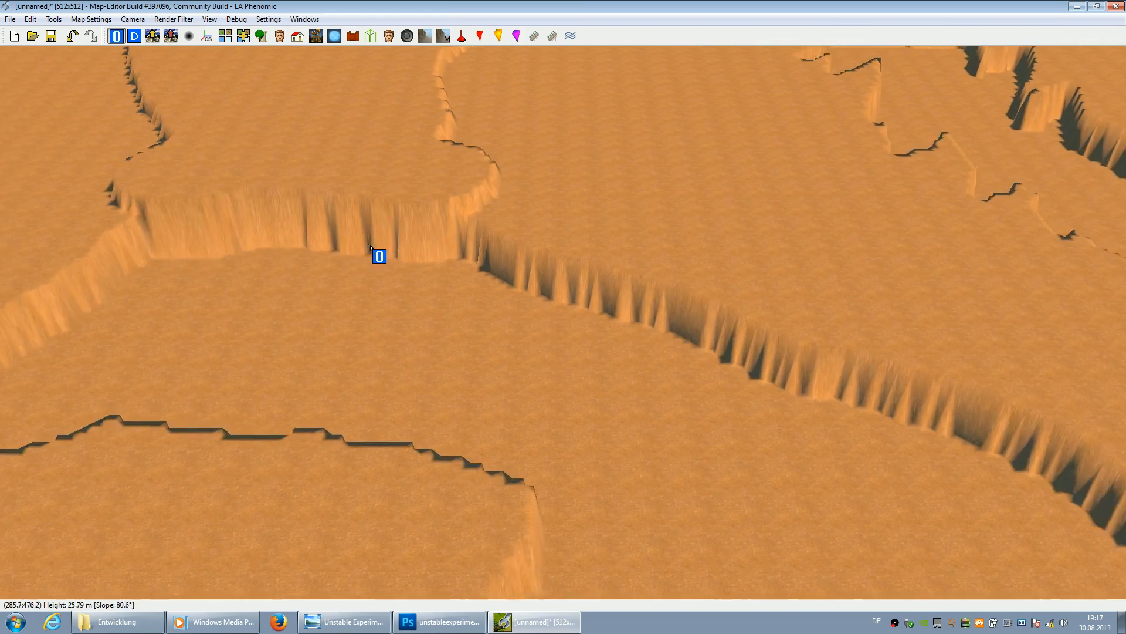
{"action": "right_click", "coordinate": [794, 34]}
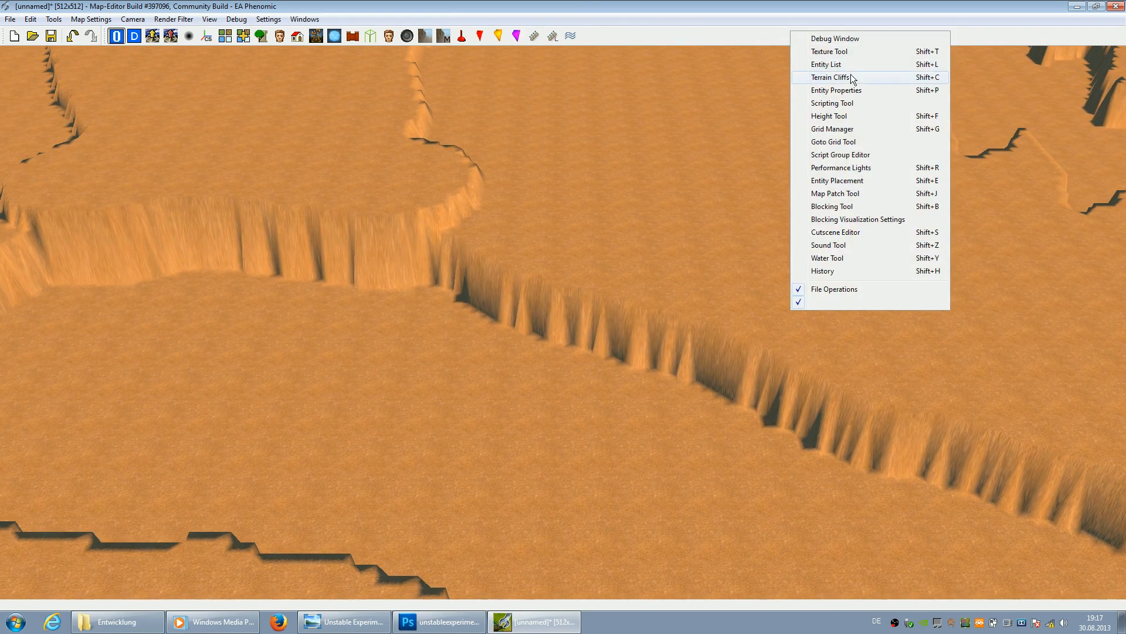
{"action": "left_click", "coordinate": [834, 78]}
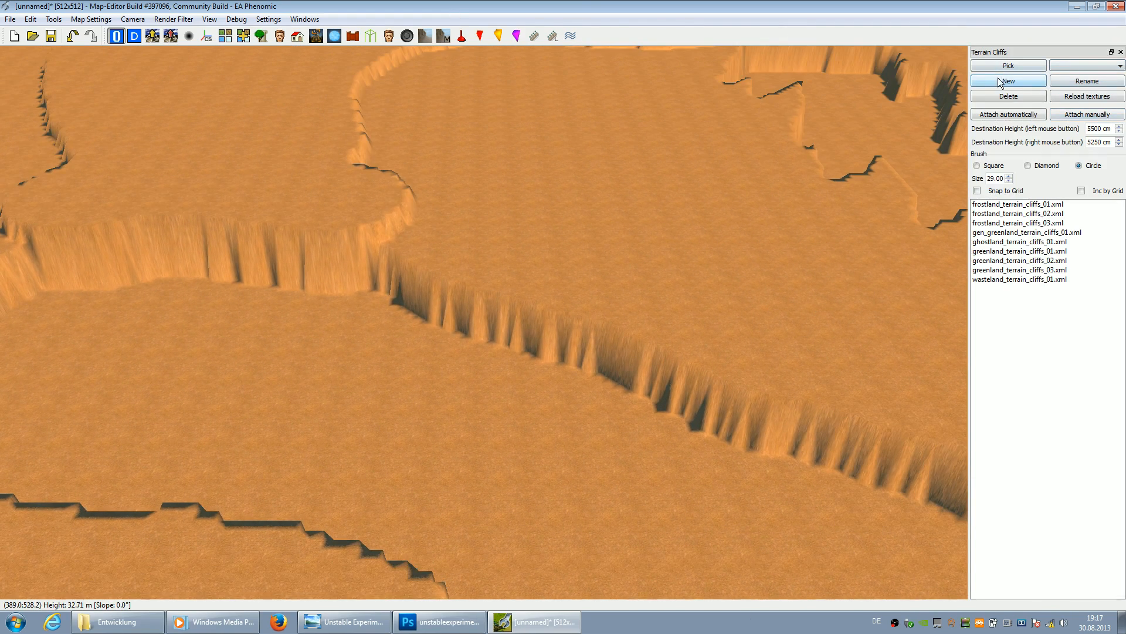
{"action": "scroll", "coordinate": [626, 216], "scroll_direction": "up", "scroll_amount": 2}
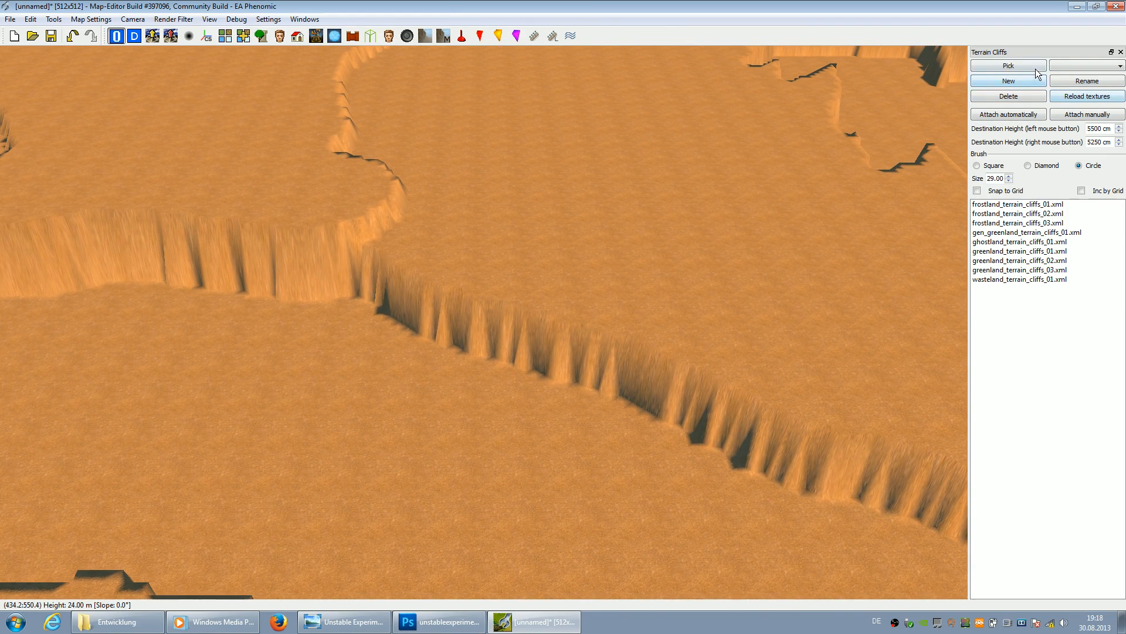
{"action": "left_click", "coordinate": [1028, 86]}
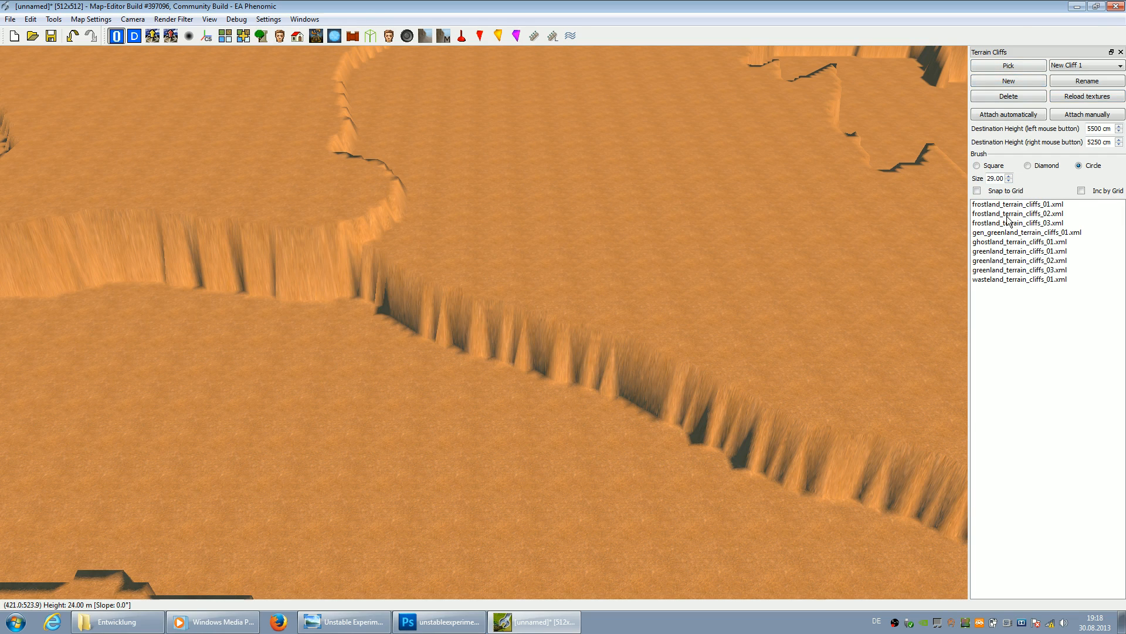
{"action": "left_click", "coordinate": [1007, 242]}
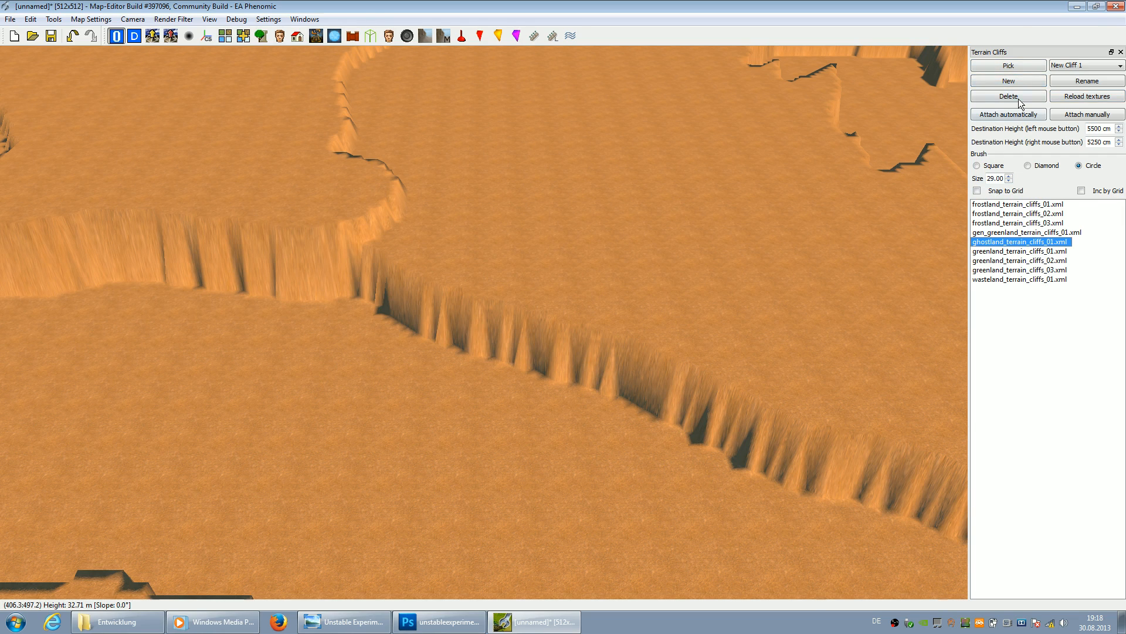
{"action": "left_click", "coordinate": [1074, 115]}
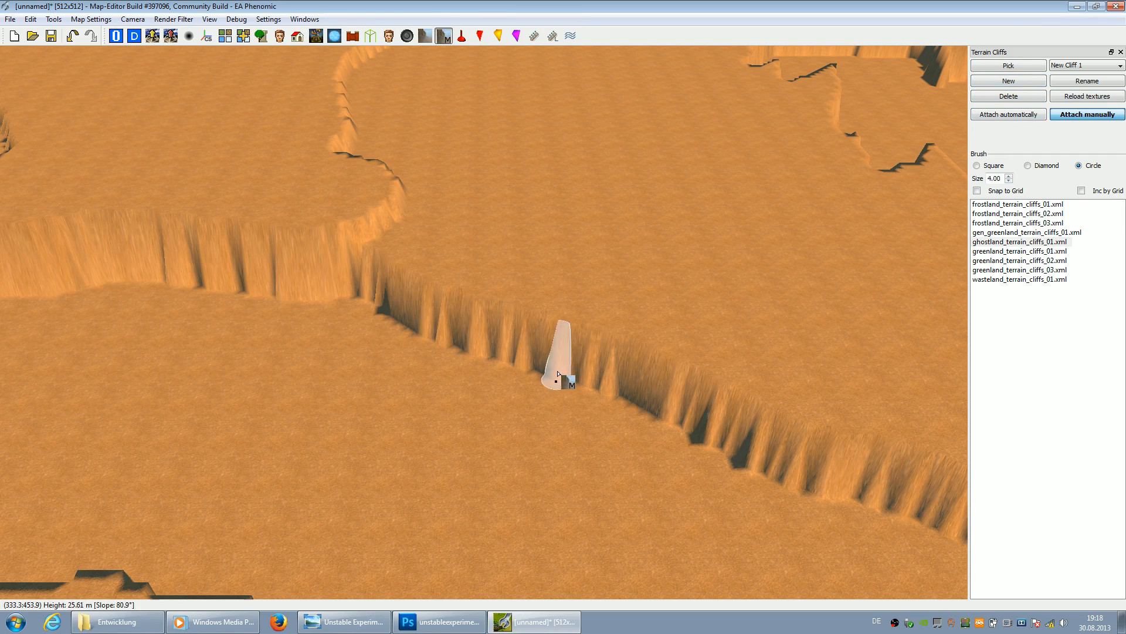
- Set the circular brush size to 16 and attach ghostland cliffs along the long diagonal slope and the adjoining curved edge
{"action": "scroll", "coordinate": [998, 178], "scroll_direction": "up", "scroll_amount": 12}
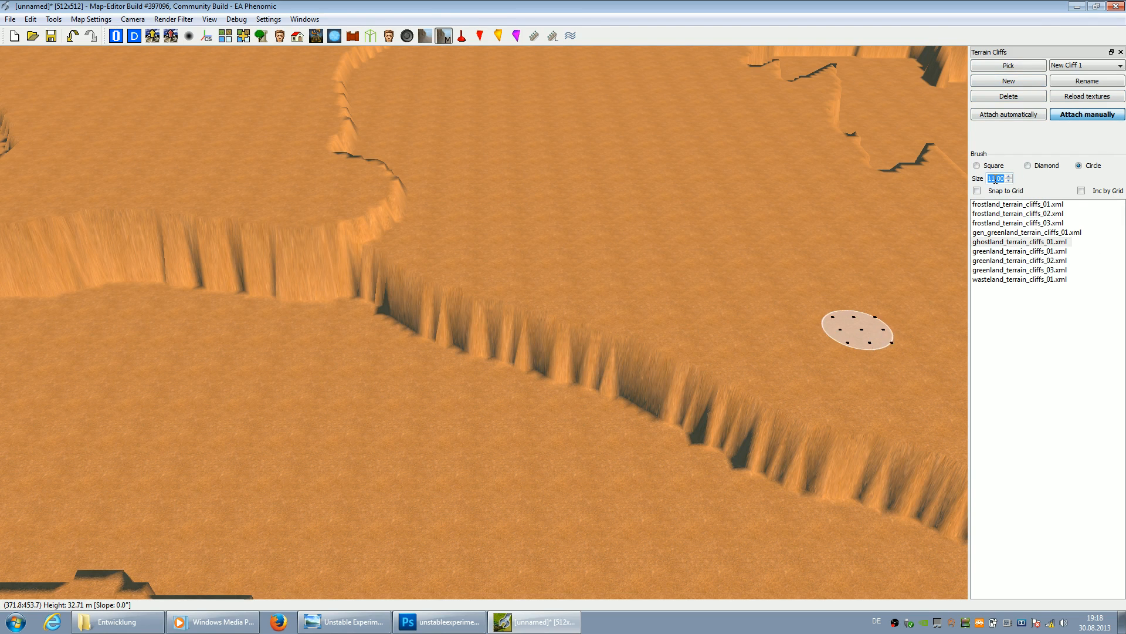
{"action": "mouse_move", "coordinate": [446, 323]}
{"action": "left_mouse_down"}
{"action": "mouse_move", "coordinate": [601, 378]}
{"action": "mouse_move", "coordinate": [727, 441]}
{"action": "left_mouse_up"}
{"action": "key", "text": "Up"}
{"action": "key", "text": "Left"}
{"action": "key", "text": "Right"}
{"action": "left_click", "coordinate": [533, 254]}
{"action": "mouse_move", "coordinate": [533, 253]}
{"action": "left_mouse_down"}
{"action": "mouse_move", "coordinate": [349, 256]}
{"action": "mouse_move", "coordinate": [290, 298]}
{"action": "mouse_move", "coordinate": [426, 267]}
{"action": "mouse_move", "coordinate": [302, 317]}
{"action": "mouse_move", "coordinate": [198, 410]}
{"action": "mouse_move", "coordinate": [240, 326]}
{"action": "mouse_move", "coordinate": [399, 176]}
{"action": "mouse_move", "coordinate": [333, 275]}
{"action": "mouse_move", "coordinate": [347, 345]}
{"action": "mouse_move", "coordinate": [387, 408]}
{"action": "mouse_move", "coordinate": [412, 376]}
{"action": "mouse_move", "coordinate": [392, 341]}
{"action": "mouse_move", "coordinate": [203, 339]}
{"action": "mouse_move", "coordinate": [479, 301]}
{"action": "mouse_move", "coordinate": [425, 313]}
{"action": "left_mouse_up"}
- Attach ghostland cliffs along the far end and upper side walls of the jagged canyon
{"action": "key", "text": "Down"}
{"action": "key", "text": "Left"}
{"action": "key", "text": "Down"}
{"action": "key", "text": "Right"}
{"action": "key", "text": "Up"}
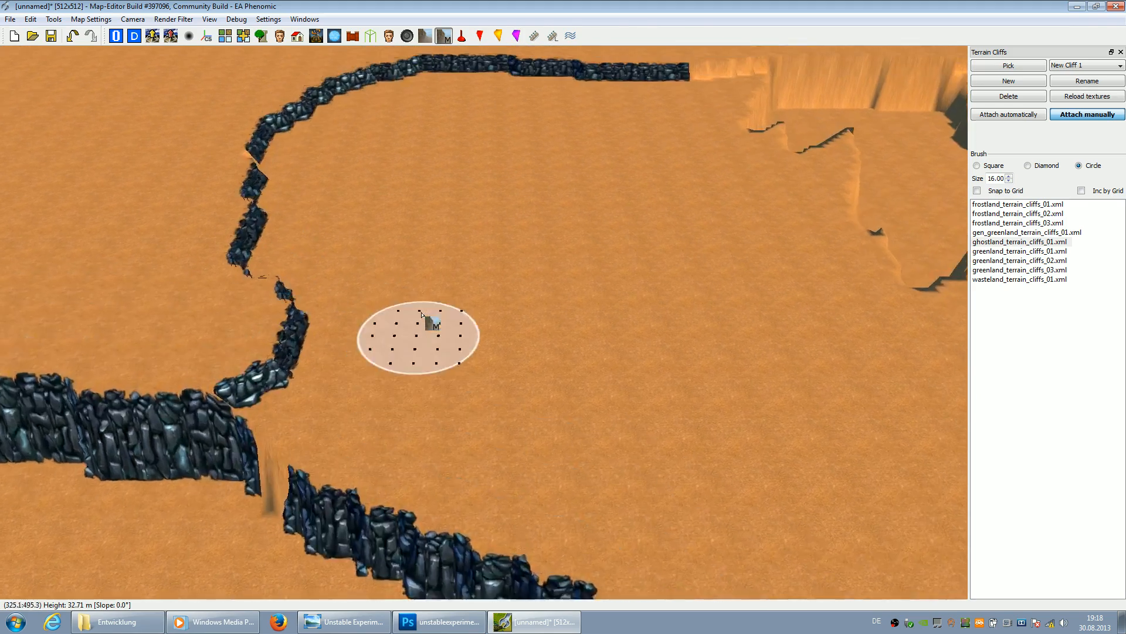
{"action": "mouse_move", "coordinate": [594, 246]}
{"action": "left_mouse_down"}
{"action": "mouse_move", "coordinate": [588, 261]}
{"action": "mouse_move", "coordinate": [657, 332]}
{"action": "mouse_move", "coordinate": [541, 430]}
{"action": "mouse_move", "coordinate": [611, 432]}
{"action": "mouse_move", "coordinate": [611, 450]}
{"action": "mouse_move", "coordinate": [646, 252]}
{"action": "mouse_move", "coordinate": [845, 248]}
{"action": "mouse_move", "coordinate": [784, 219]}
{"action": "mouse_move", "coordinate": [623, 299]}
{"action": "mouse_move", "coordinate": [657, 247]}
{"action": "mouse_move", "coordinate": [604, 135]}
{"action": "mouse_move", "coordinate": [563, 235]}
{"action": "mouse_move", "coordinate": [633, 199]}
{"action": "mouse_move", "coordinate": [598, 274]}
{"action": "left_mouse_up"}
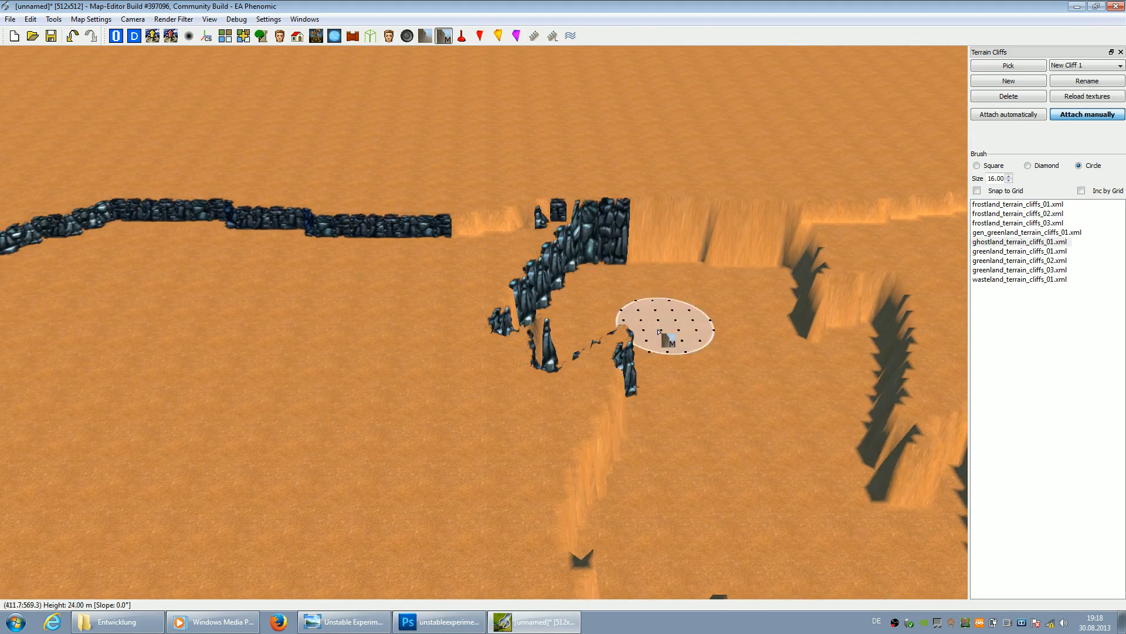
{"action": "key", "text": "Down"}
{"action": "key", "text": "Right"}
{"action": "key", "text": "Up"}
{"action": "key", "text": "Down"}
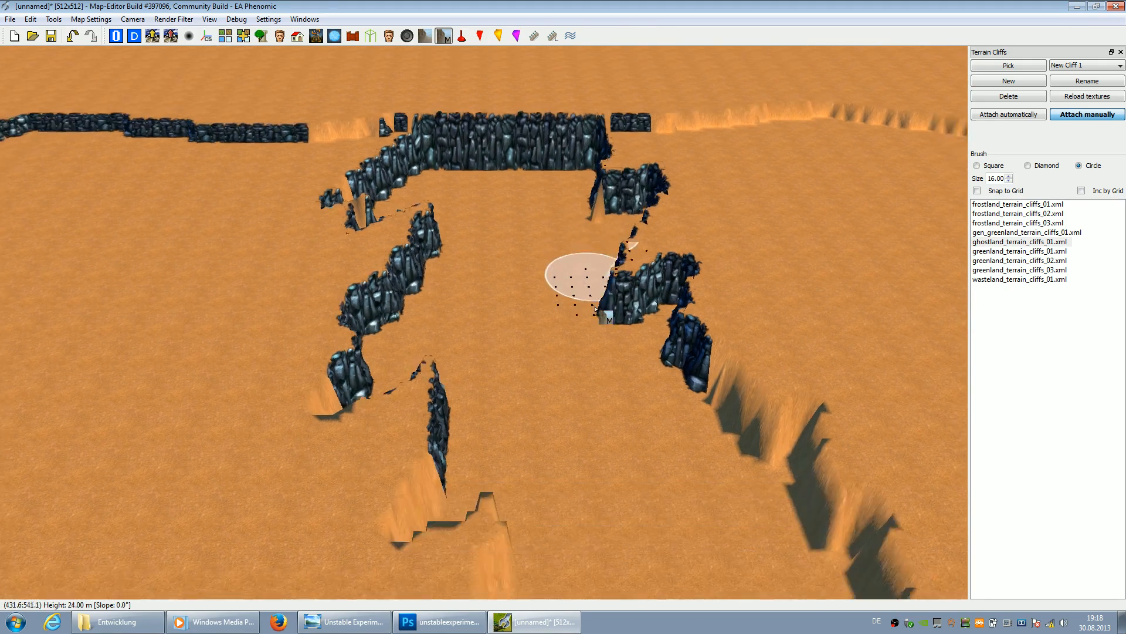
{"action": "key", "text": "Right"}
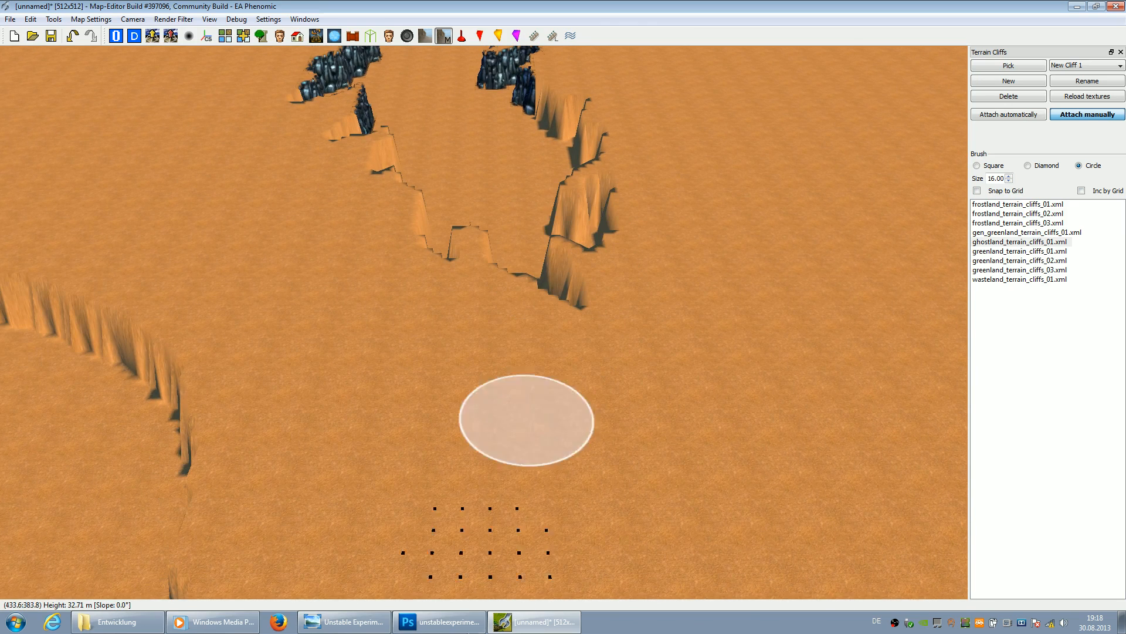
- Switch to Photoshop and brighten the surroundings on Ebene 3 with Hue/Saturation, trying a lightness of 10 before applying 20
{"action": "left_click", "coordinate": [440, 622]}
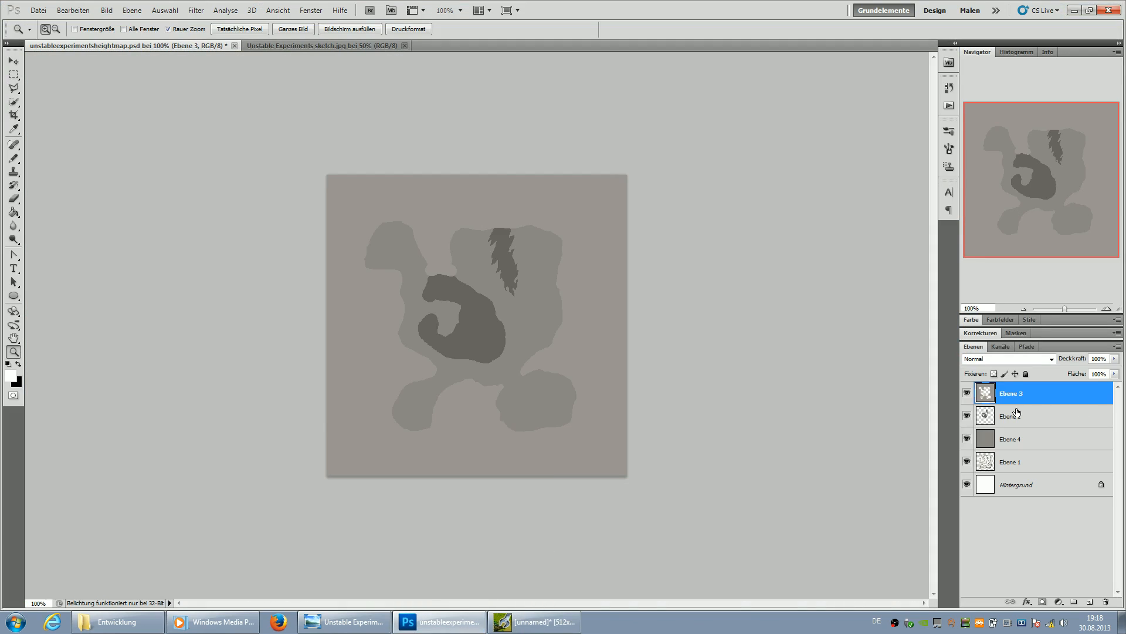
{"action": "key", "text": "ctrl+u"}
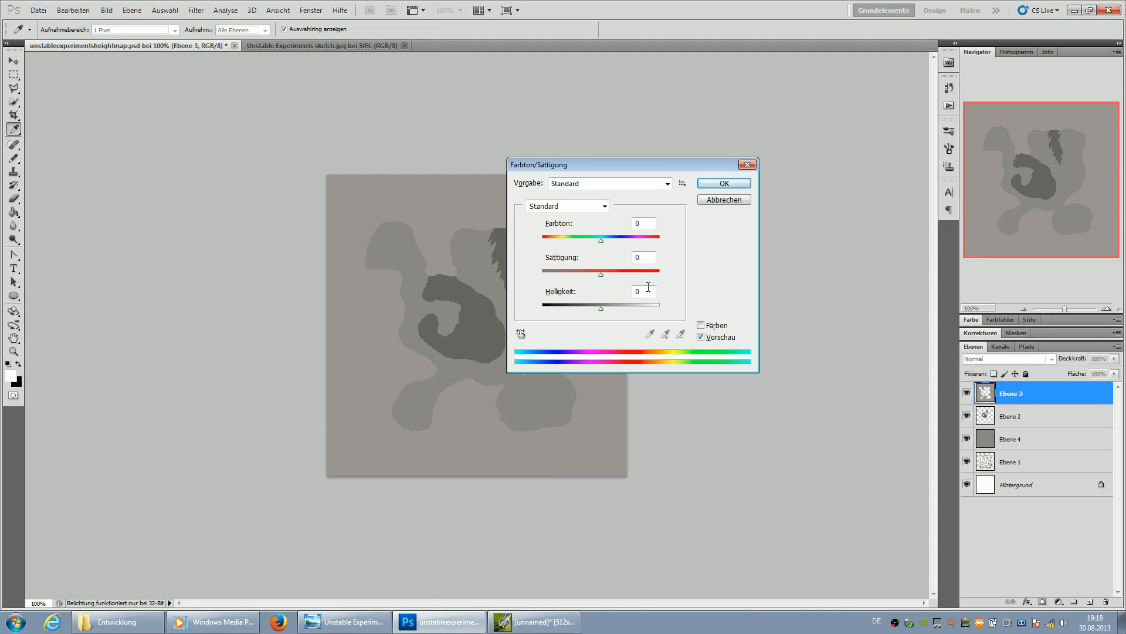
{"action": "type", "text": "10"}
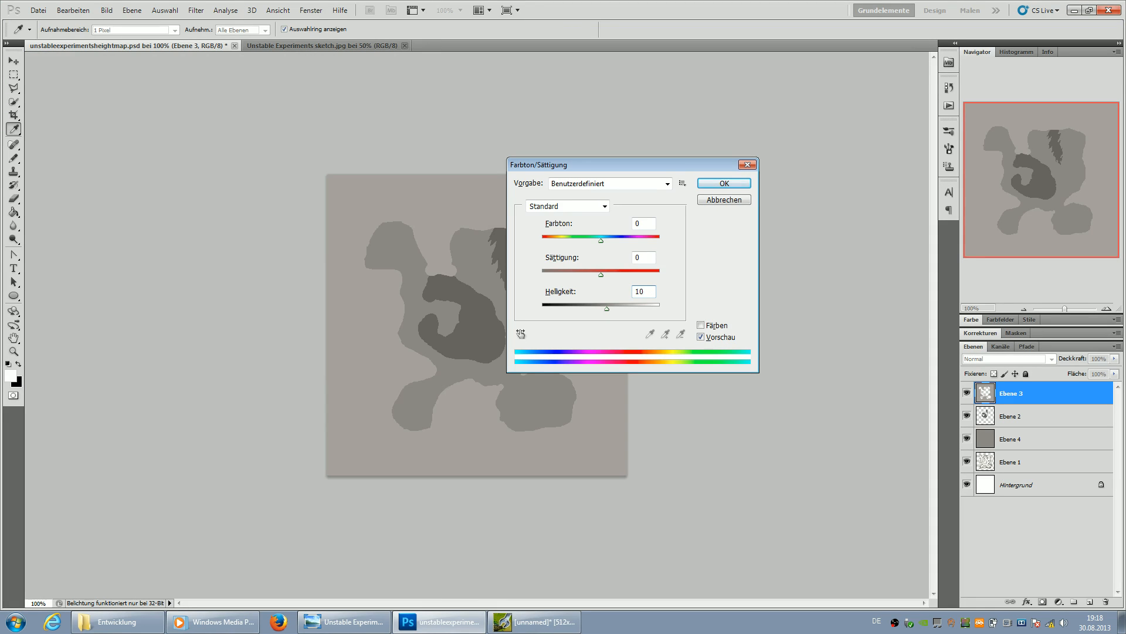
{"action": "type", "text": "20"}
{"action": "left_click", "coordinate": [725, 183]}
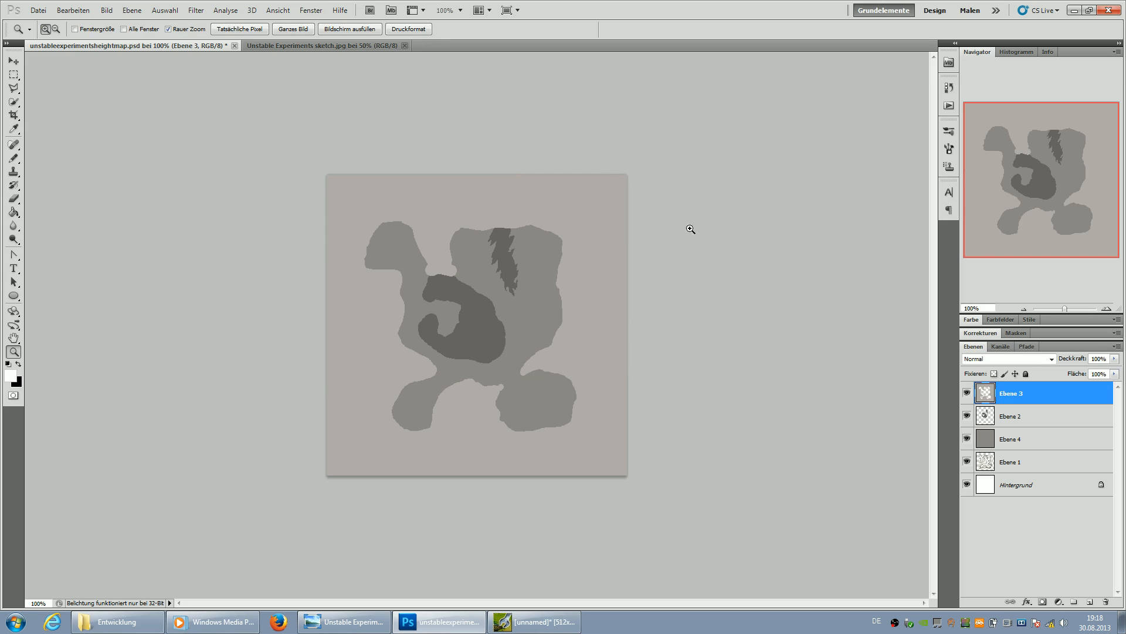
- Save the brightened heightmap as a PNG, replacing unstableexperimentsheightmap.png in the Entwicklung folder
{"action": "left_click", "coordinate": [25, 11]}
{"action": "left_click", "coordinate": [117, 191]}
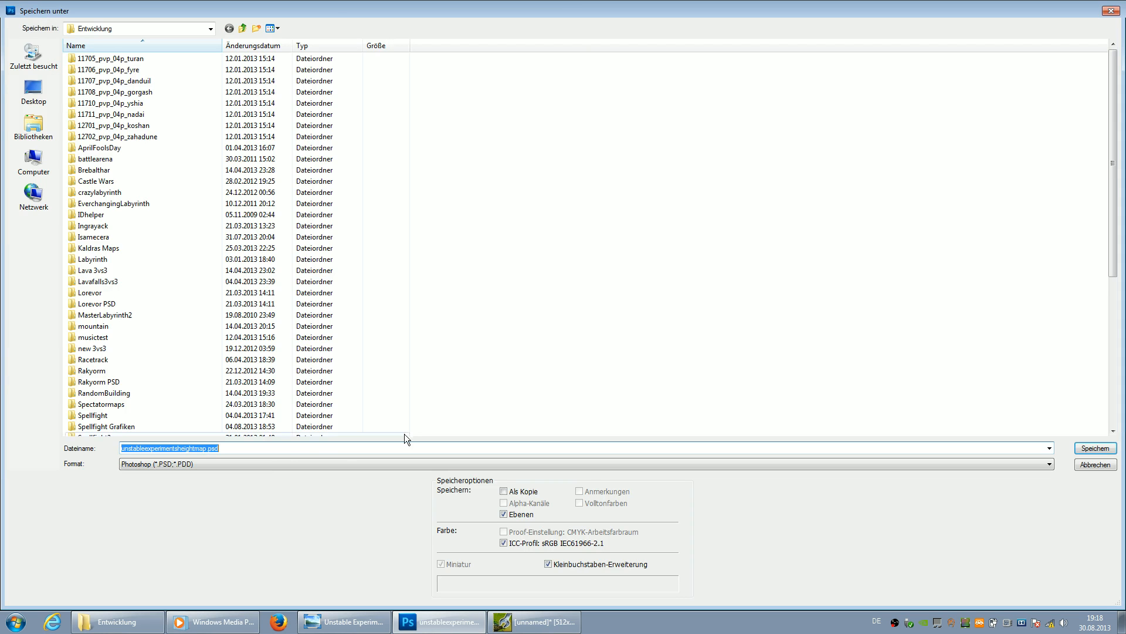
{"action": "left_click", "coordinate": [142, 461]}
{"action": "scroll", "coordinate": [141, 581], "scroll_direction": "down", "scroll_amount": 1}
{"action": "left_click", "coordinate": [141, 587]}
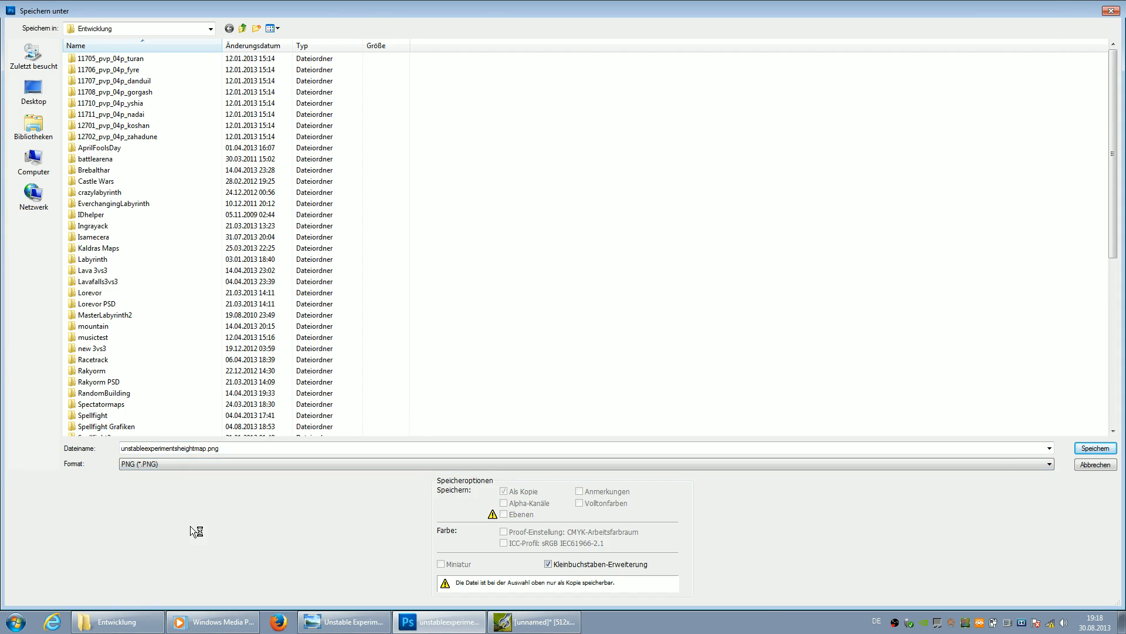
{"action": "key", "text": "Return"}
{"action": "key", "text": "Return"}
- Return to the Map-Editor and reimport the revised heightmap, keeping 60 meters as the height for white
{"action": "left_click", "coordinate": [516, 621]}
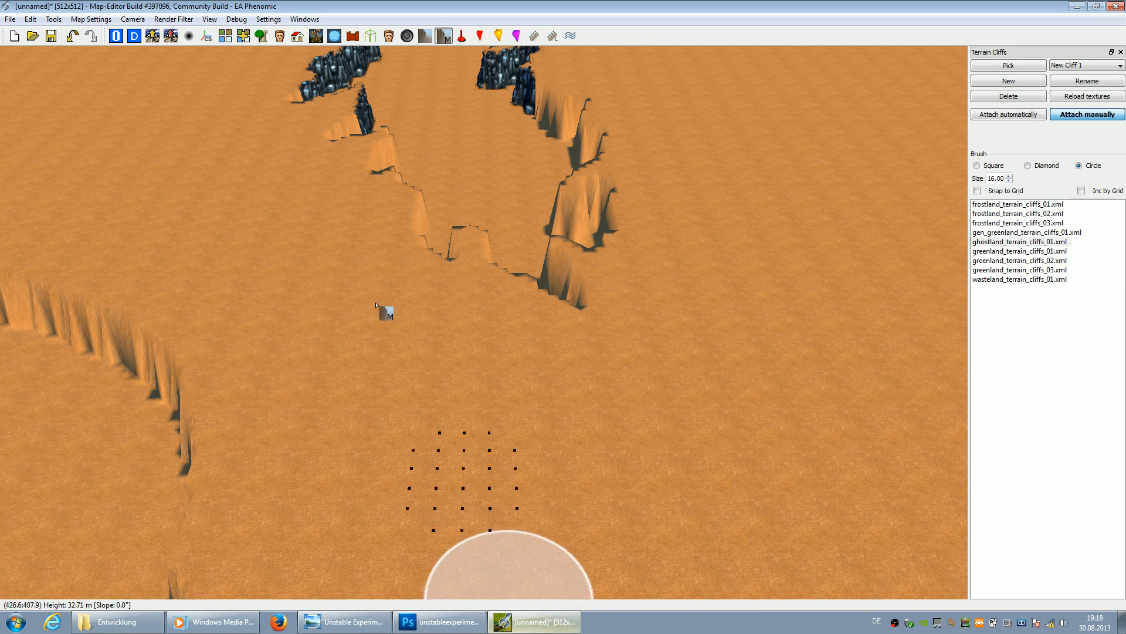
{"action": "left_click", "coordinate": [10, 19]}
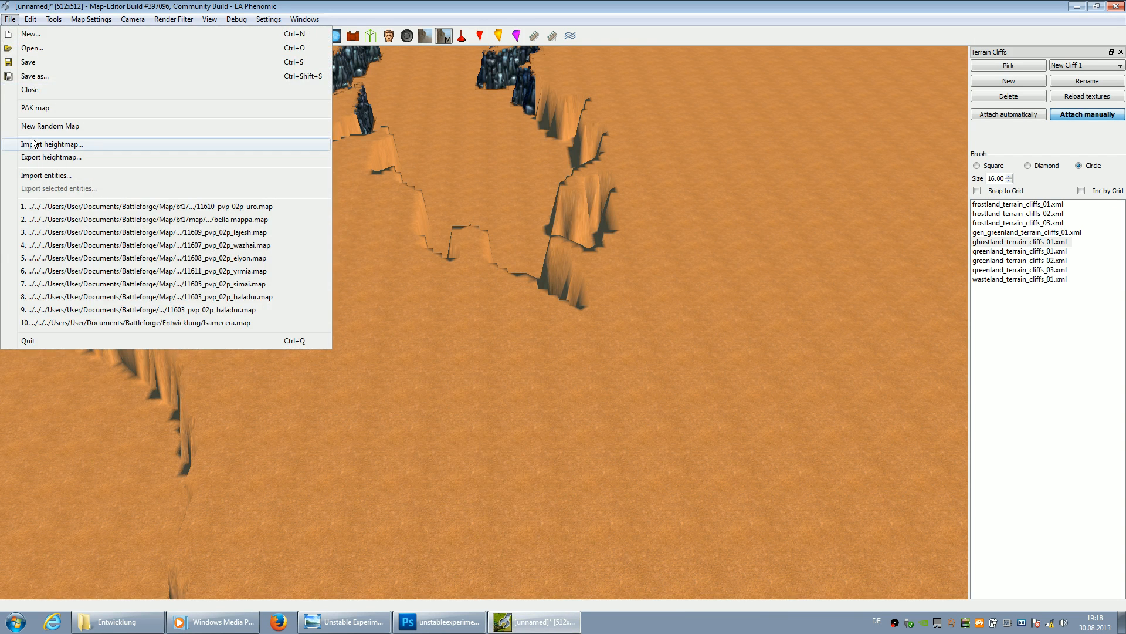
{"action": "left_click", "coordinate": [35, 143]}
{"action": "key", "text": "Return"}
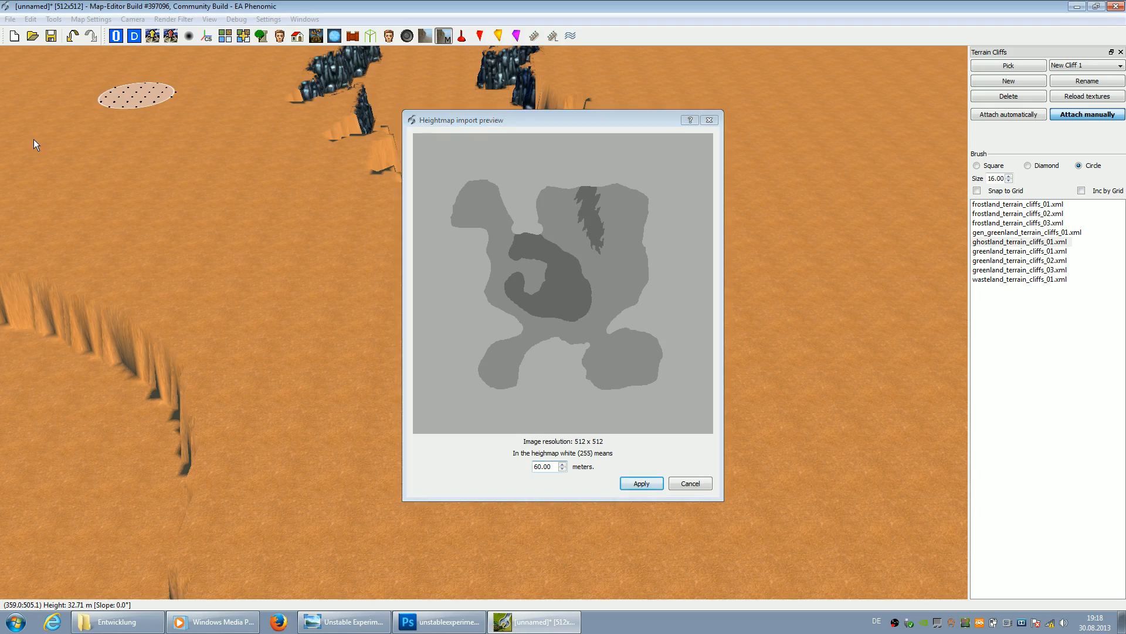
{"action": "key", "text": "Return"}
- Examine the height of the cliff-covered outer walls and the canyon on the reimported terrain
{"action": "key", "text": "Left"}
{"action": "key", "text": "Up"}
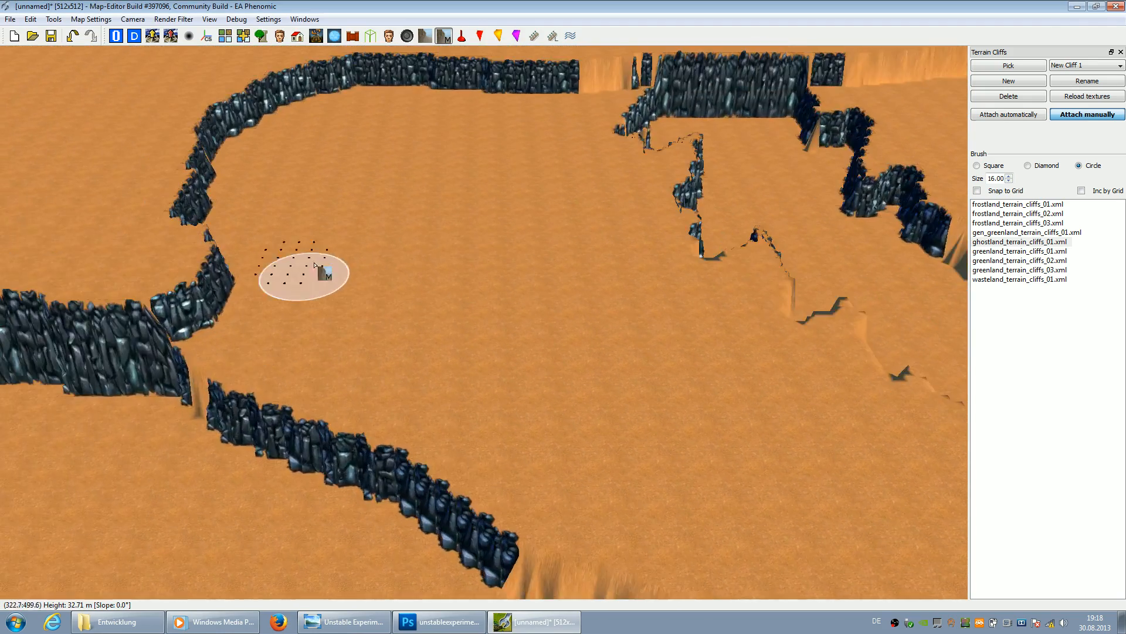
{"action": "key", "text": "Up"}
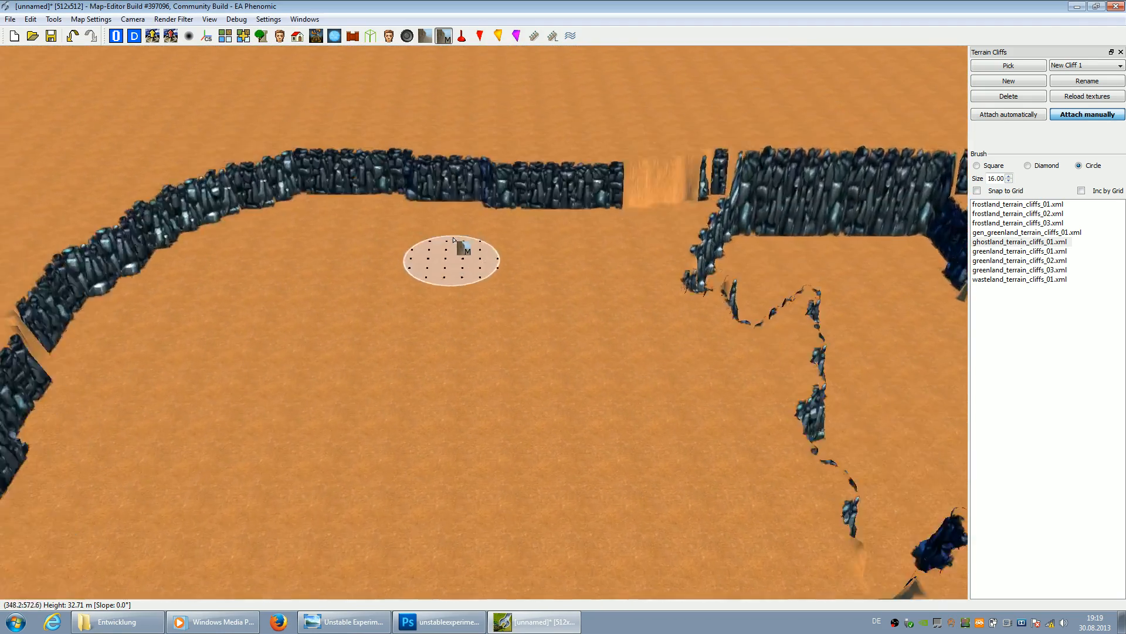
{"action": "key", "text": "Right"}
{"action": "key", "text": "Right"}
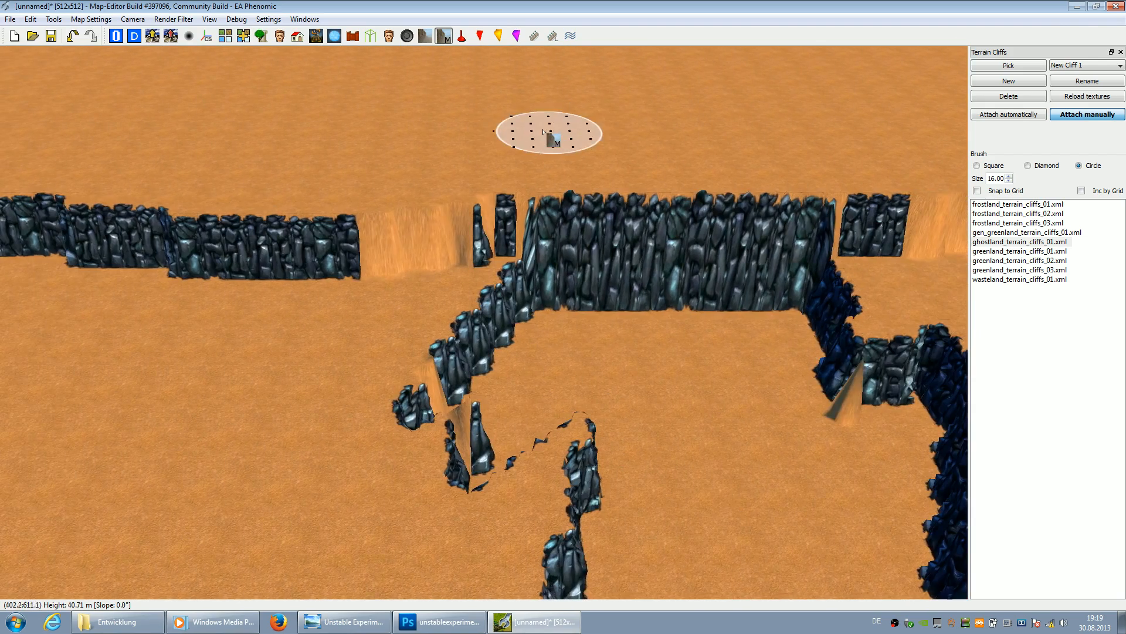
{"action": "key", "text": "Left"}
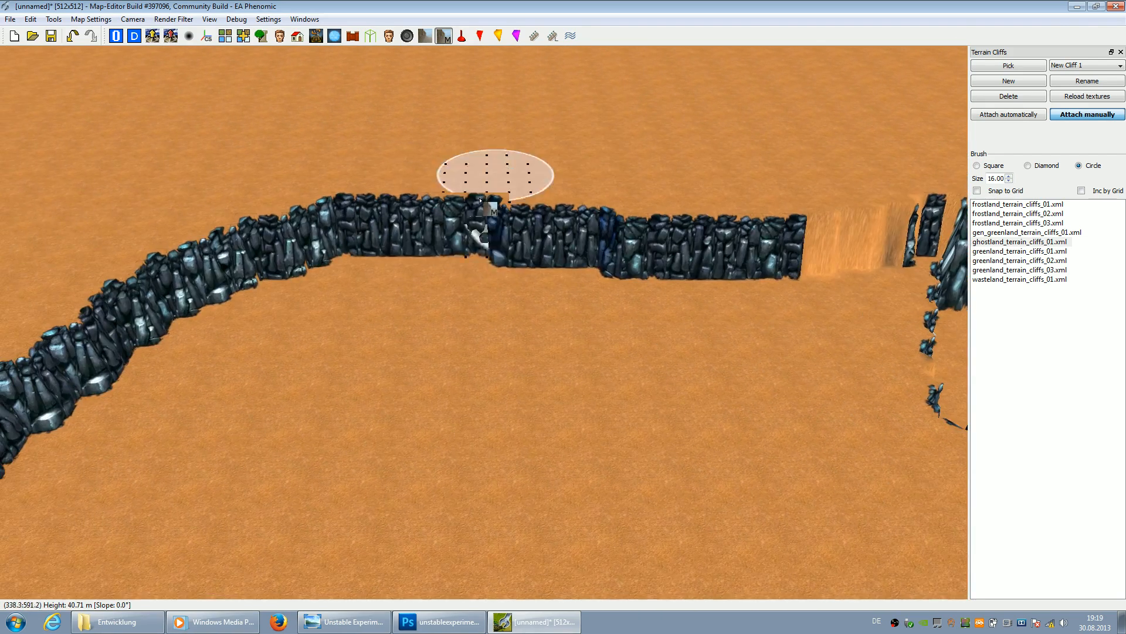
{"action": "left_click", "coordinate": [107, 22]}
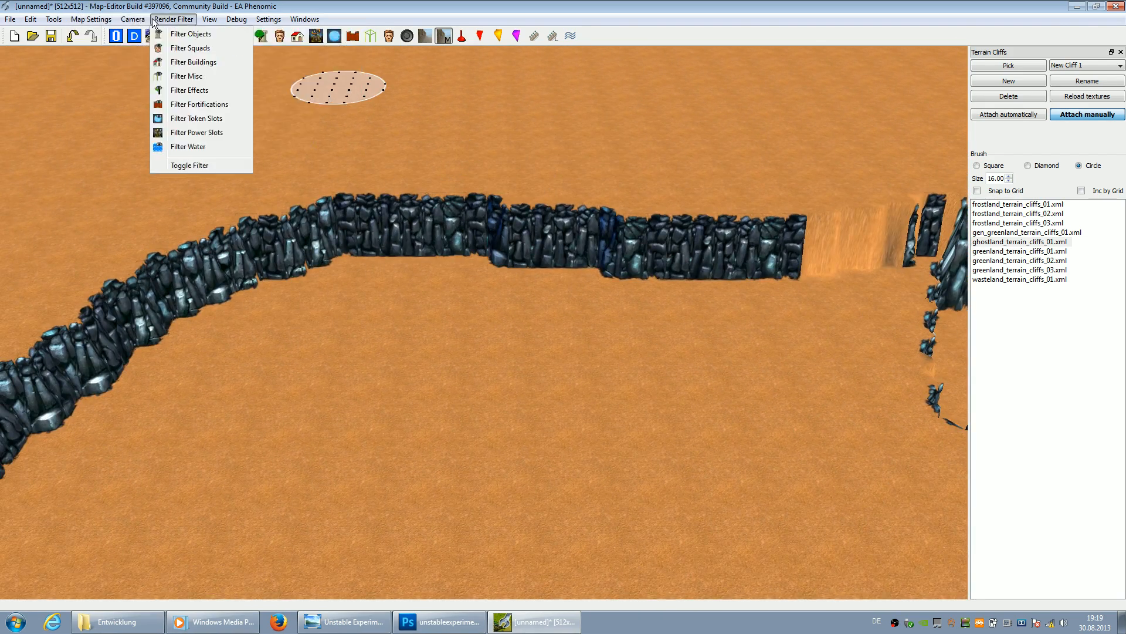
{"action": "mouse_move", "coordinate": [135, 20]}
{"action": "left_click", "coordinate": [159, 46]}
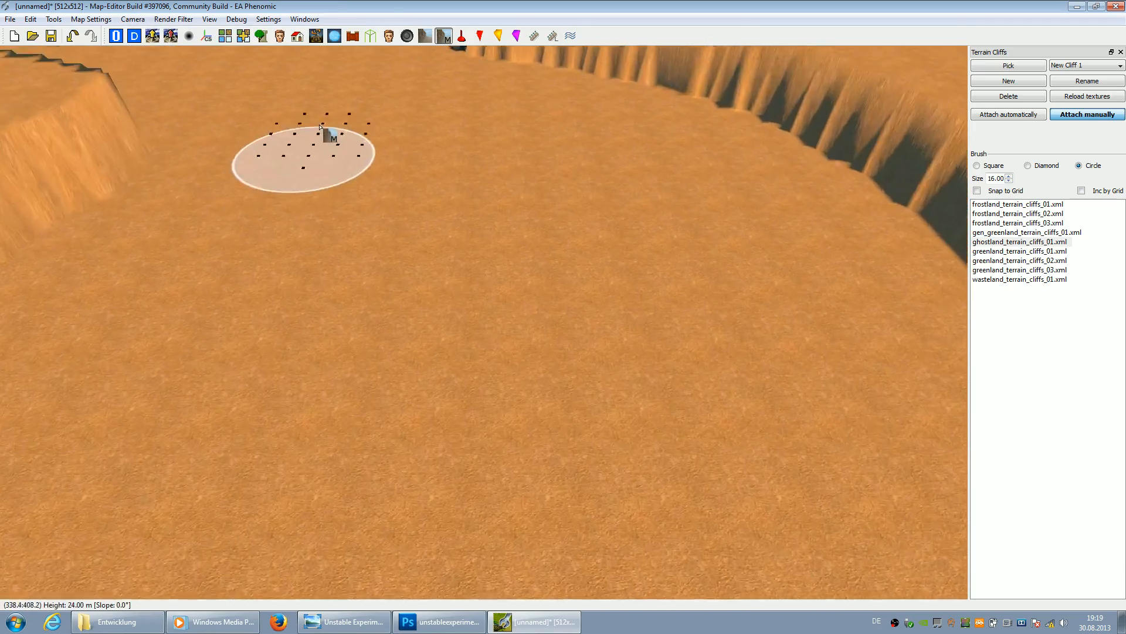
{"action": "key", "text": "Up"}
{"action": "key", "text": "Right"}
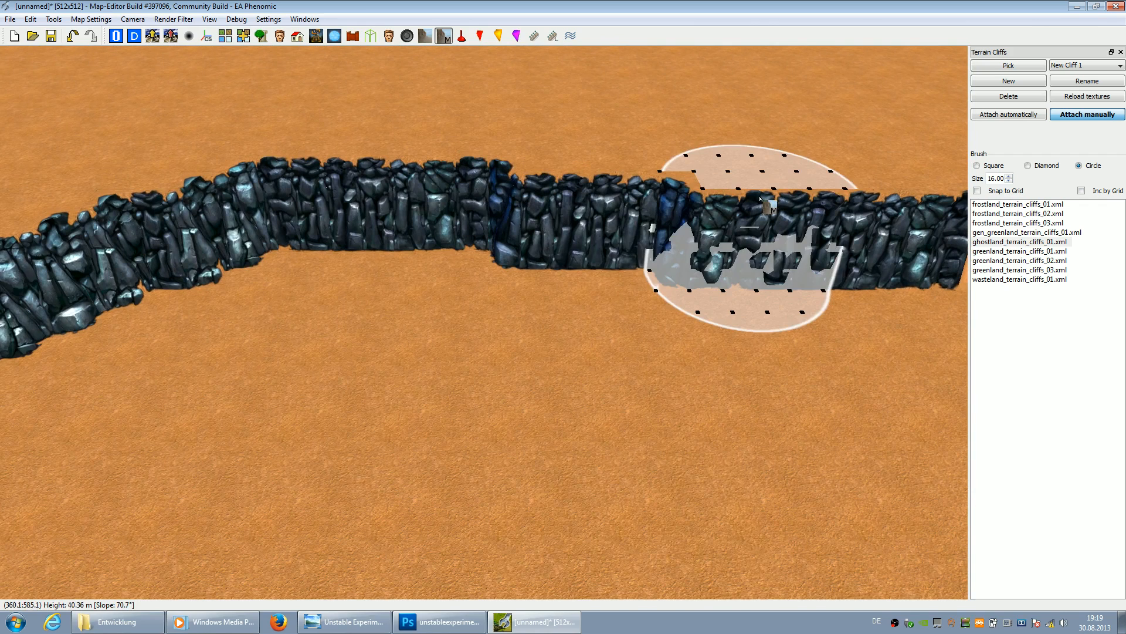
- Switch to Photoshop and brighten the surroundings on Ebene 3 by a lightness of 20 with Hue/Saturation, trying 10 first, and save the document
{"action": "left_click", "coordinate": [447, 623]}
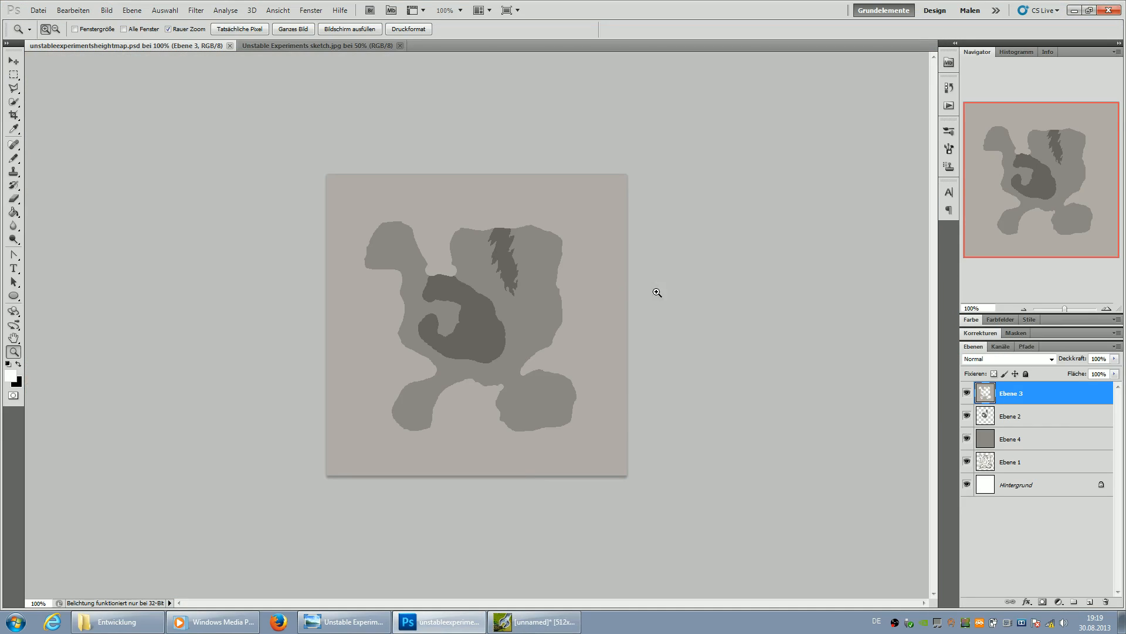
{"action": "key", "text": "ctrl+u"}
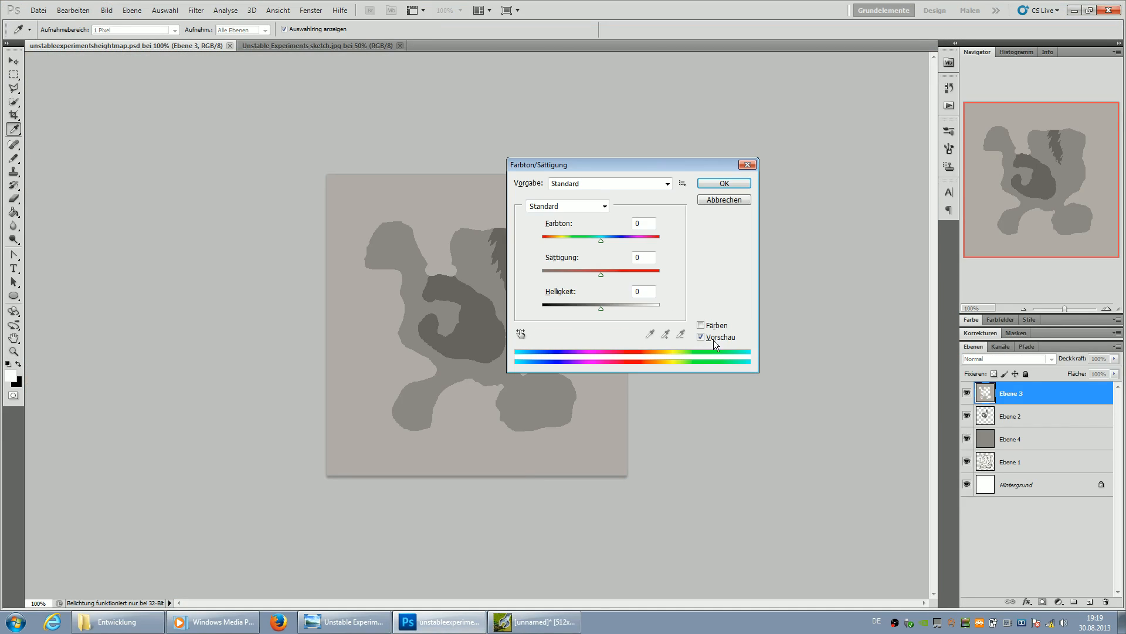
{"action": "left_click", "coordinate": [638, 291]}
{"action": "type", "text": "1"}
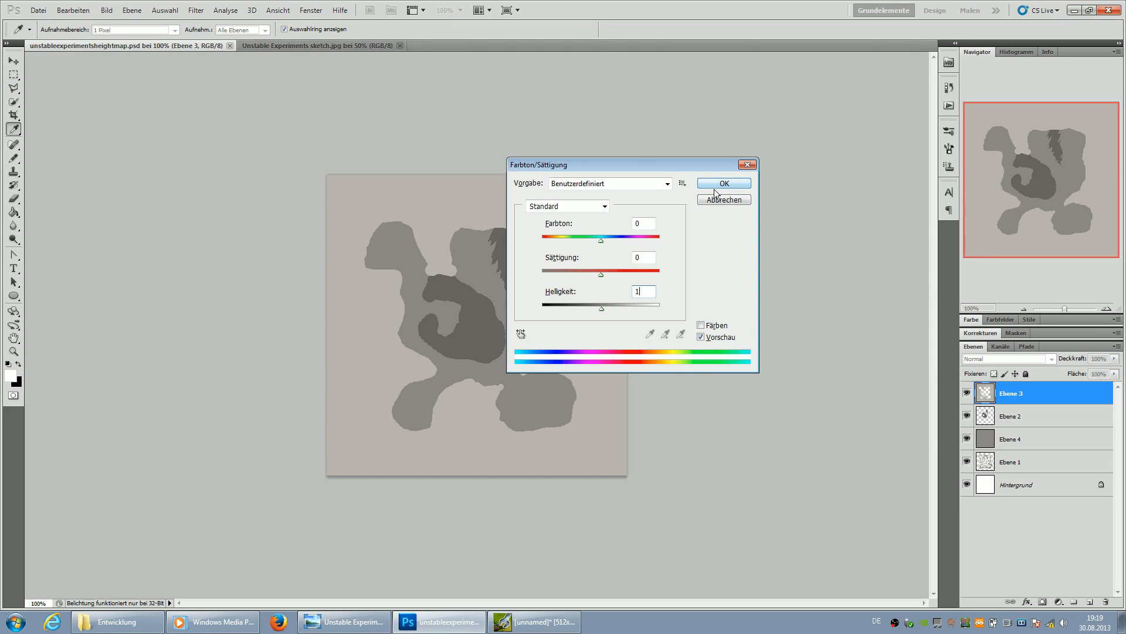
{"action": "type", "text": "020"}
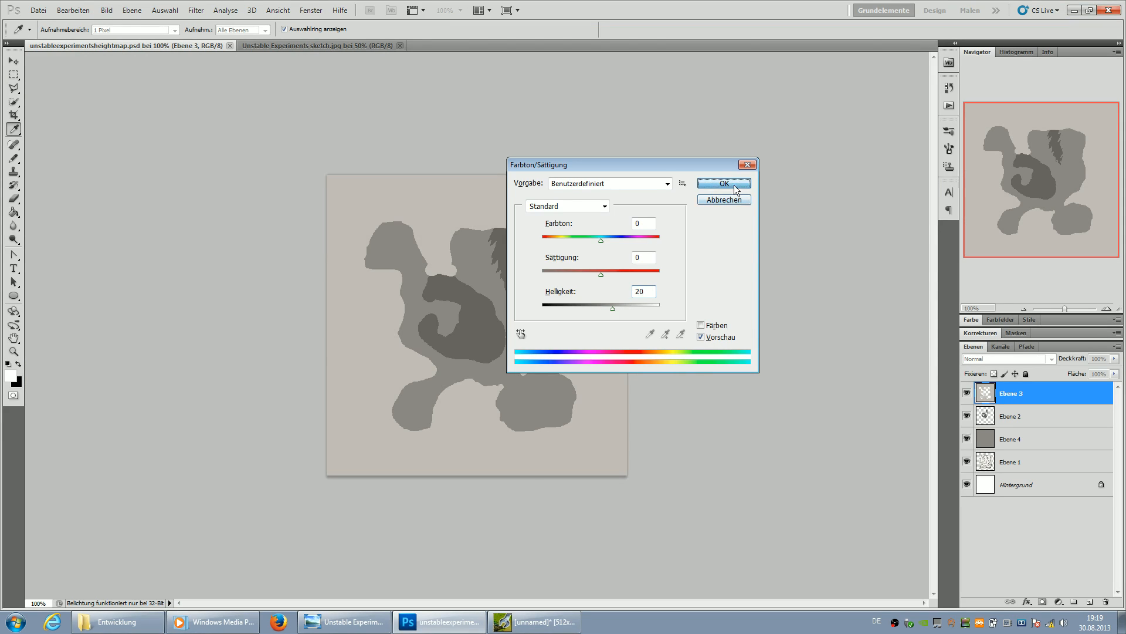
{"action": "left_click", "coordinate": [724, 184]}
{"action": "key", "text": "z"}
{"action": "key", "text": "ctrl+s"}
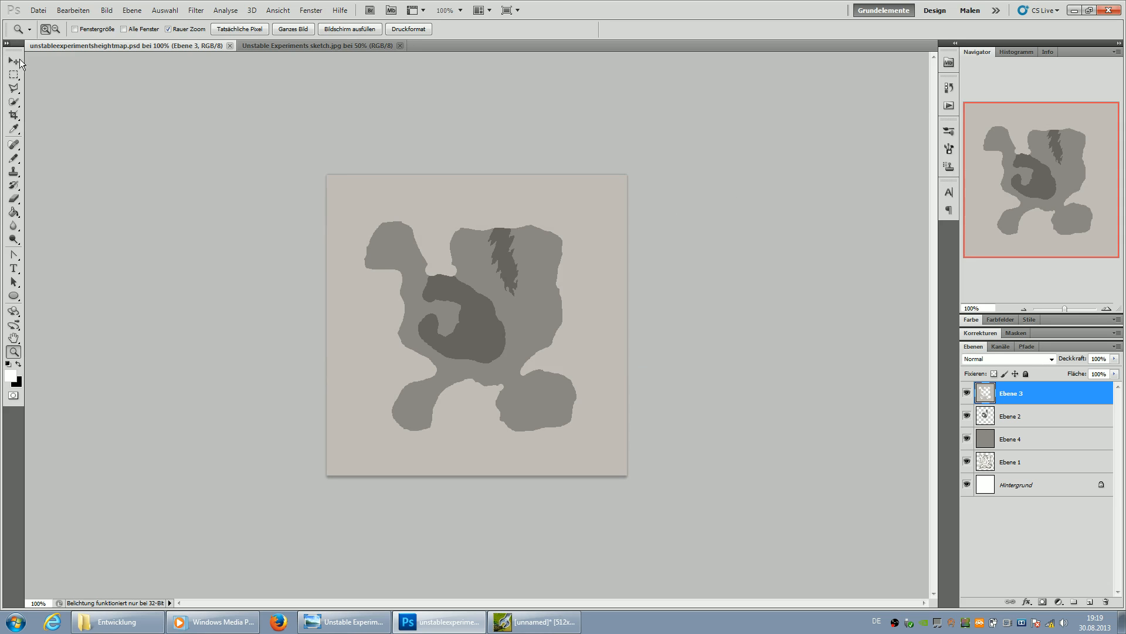
- Save the heightmap as a PNG copy in the Entwicklung folder, replacing unstableexperimentsheightmap.png
{"action": "key", "text": "ctrl+shift+s"}
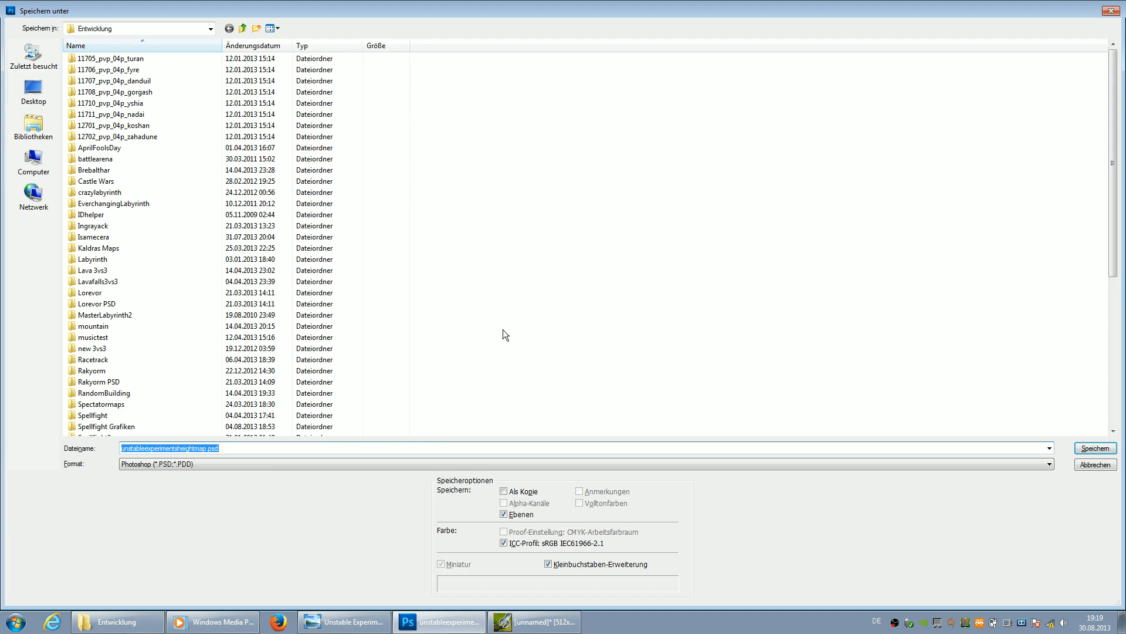
{"action": "left_click", "coordinate": [304, 462]}
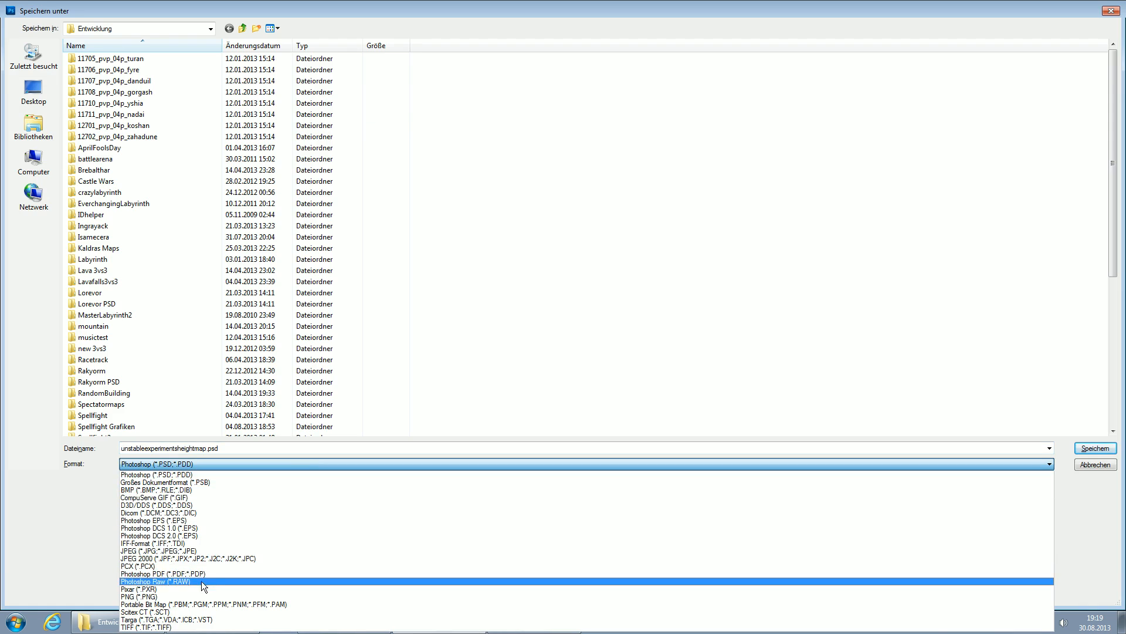
{"action": "left_click", "coordinate": [162, 594]}
{"action": "key", "text": "Return"}
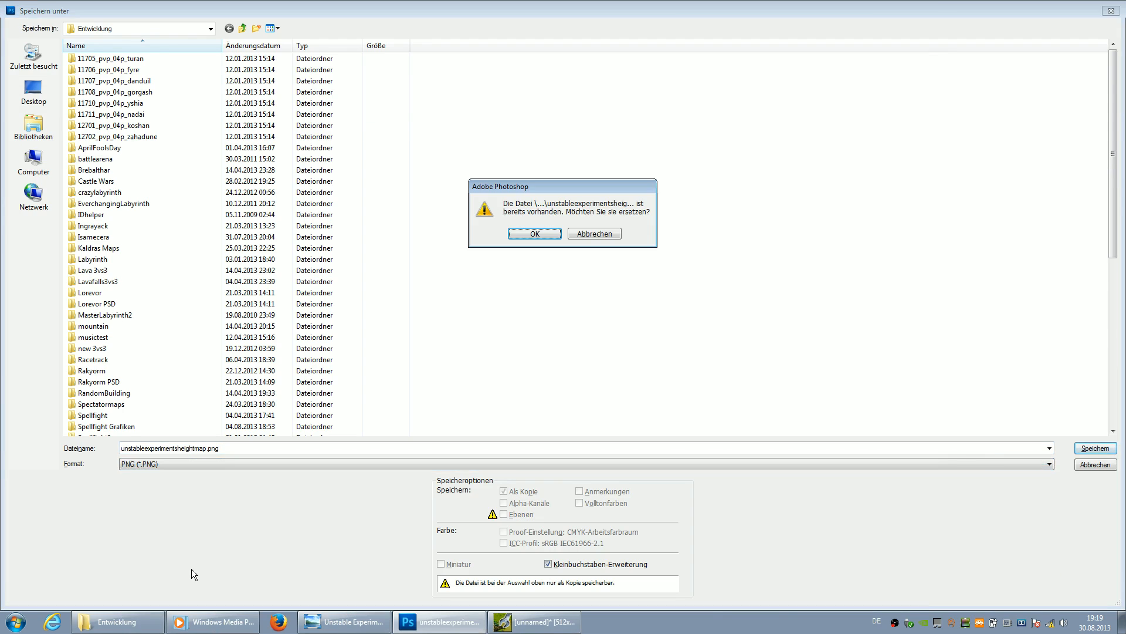
{"action": "key", "text": "Return"}
{"action": "key", "text": "Return"}
- Switch to the Map-Editor, reimport the brightened heightmap with 60 meters for white, and check the height of the outer walls and canyon
{"action": "left_click", "coordinate": [505, 621]}
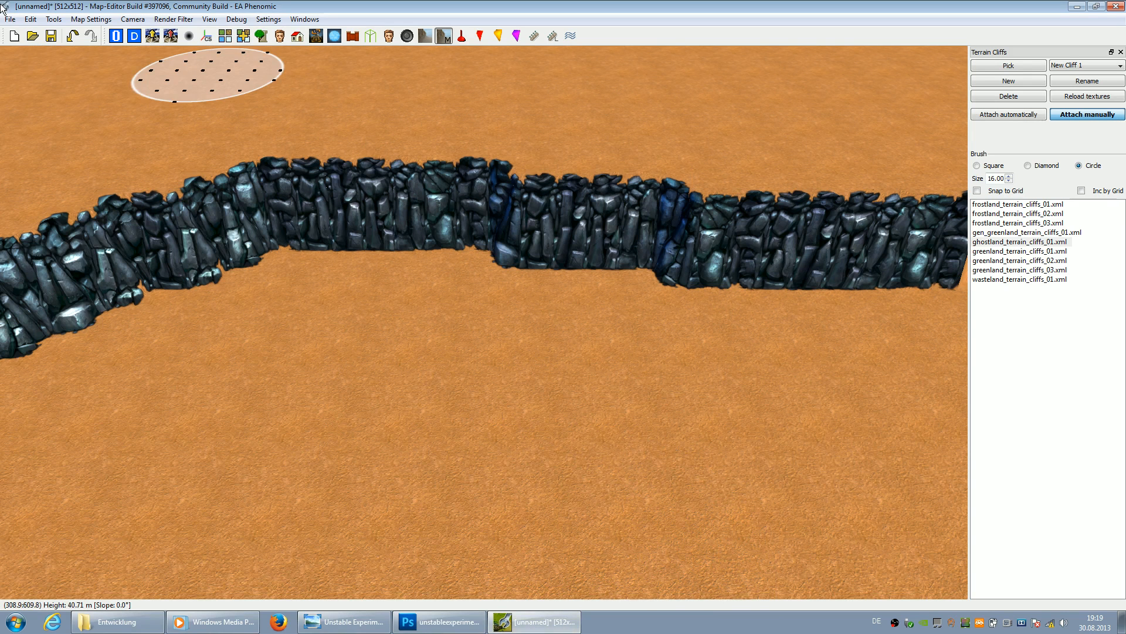
{"action": "left_click", "coordinate": [10, 18]}
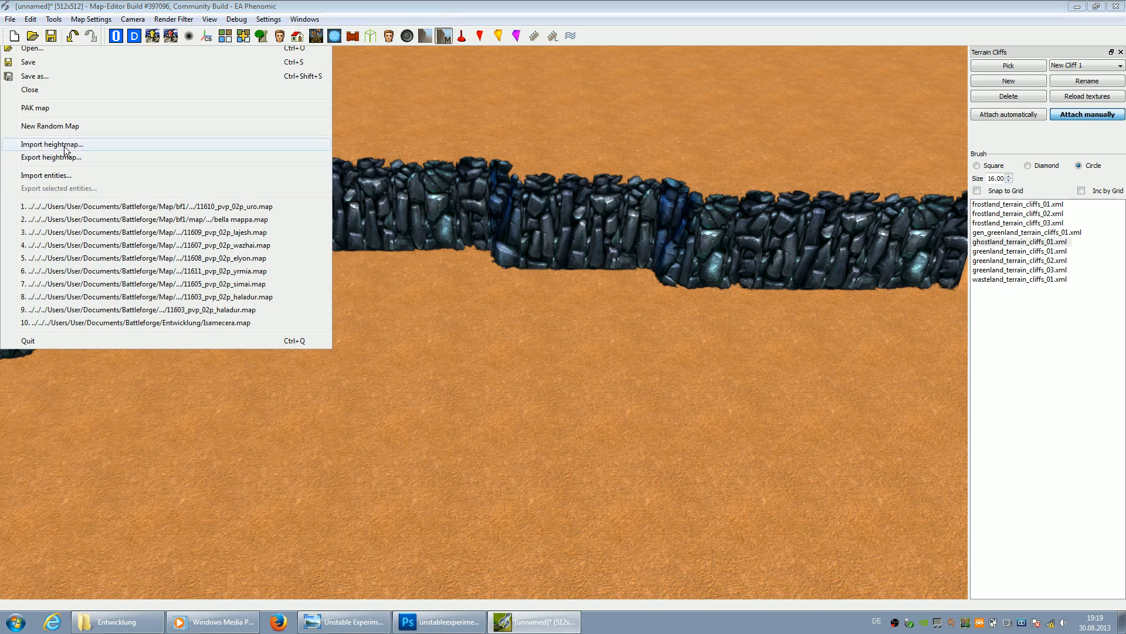
{"action": "left_click", "coordinate": [65, 147]}
{"action": "key", "text": "Return"}
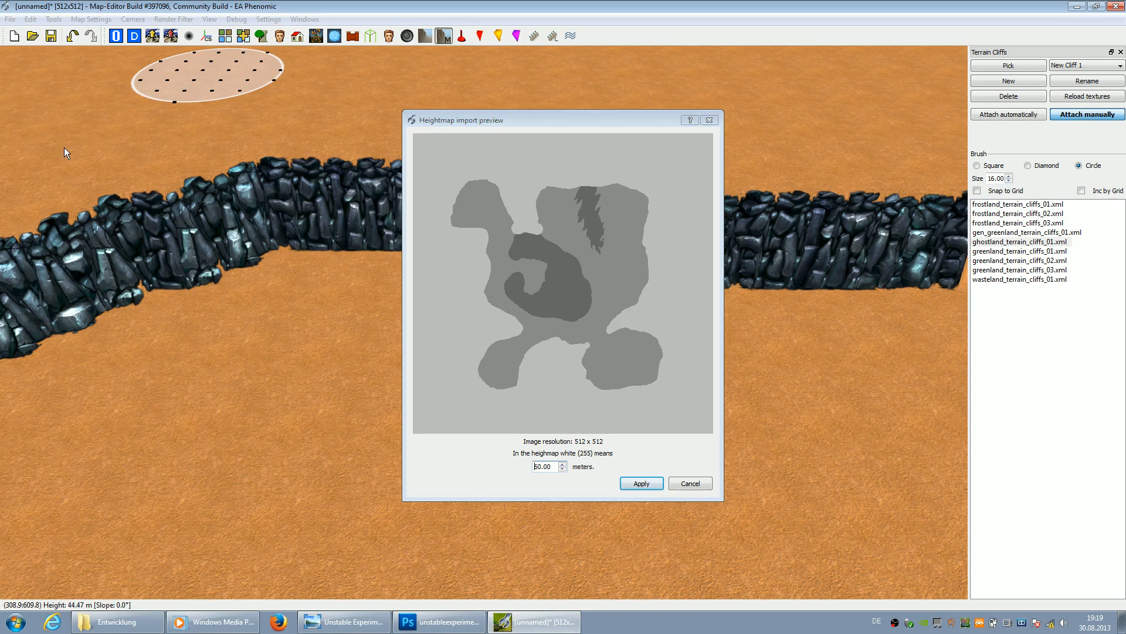
{"action": "key", "text": "Return"}
{"action": "scroll", "coordinate": [599, 377], "scroll_direction": "down", "scroll_amount": 3}
{"action": "scroll", "coordinate": [603, 379], "scroll_direction": "up", "scroll_amount": 4}
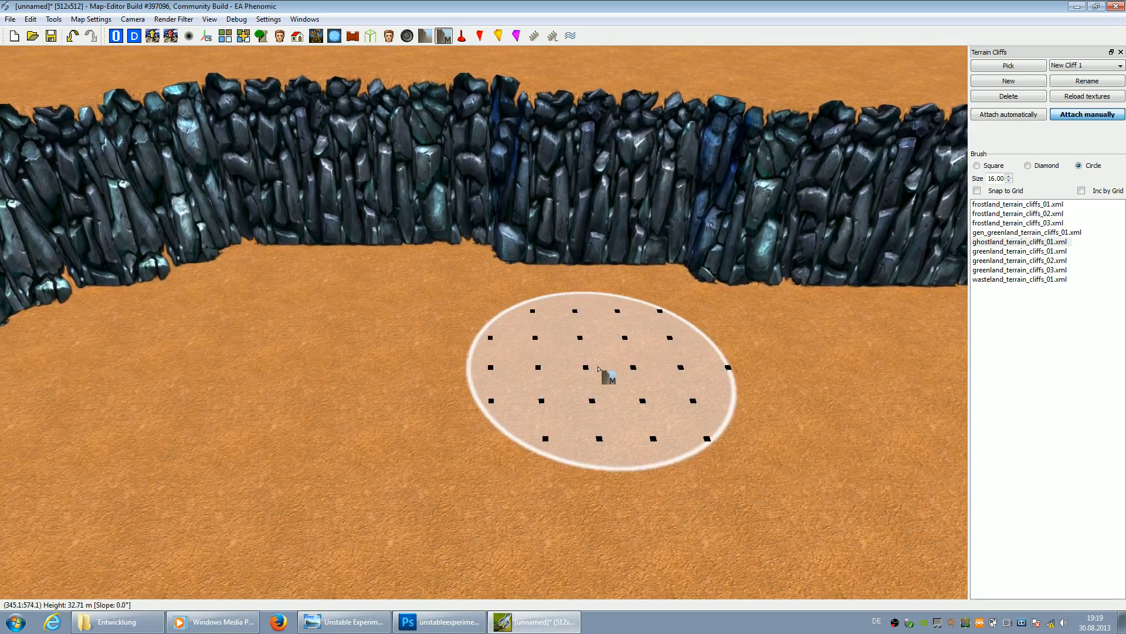
{"action": "key", "text": "Right"}
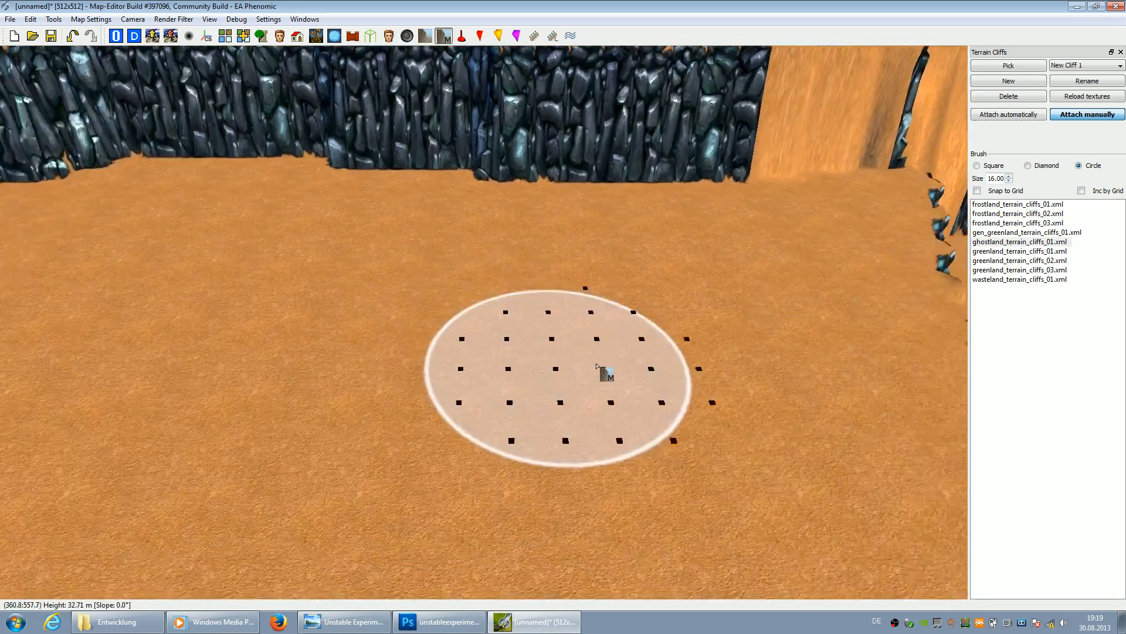
{"action": "key", "text": "Right"}
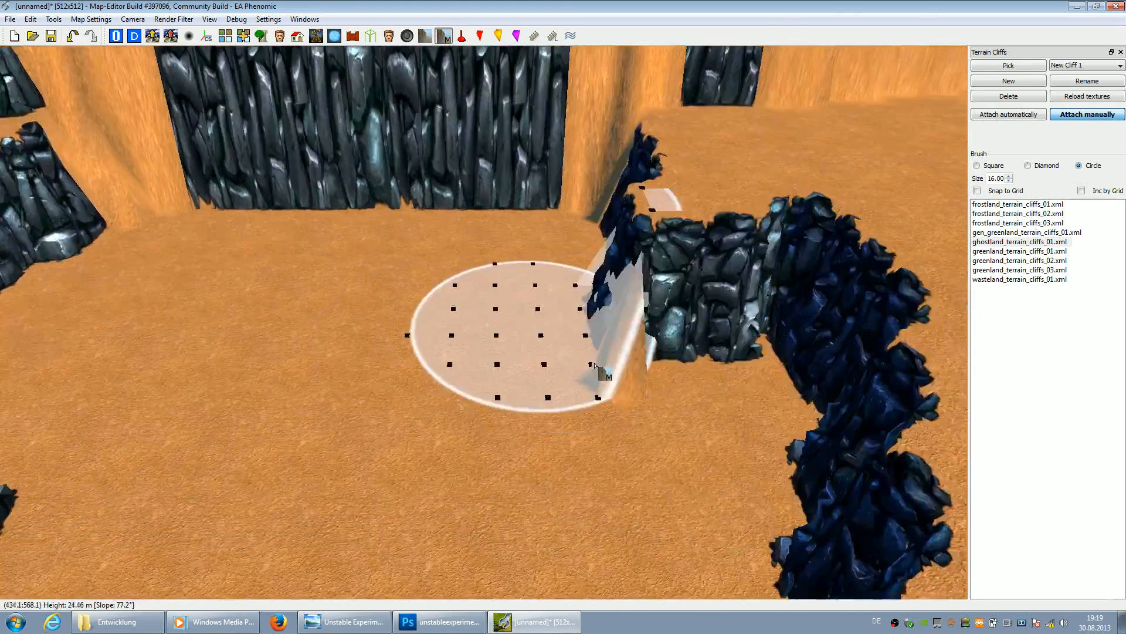
{"action": "key", "text": "Up"}
- Switch to Photoshop and try a lightness of -10 on Ebene 3 with Hue/Saturation
{"action": "left_click", "coordinate": [462, 630]}
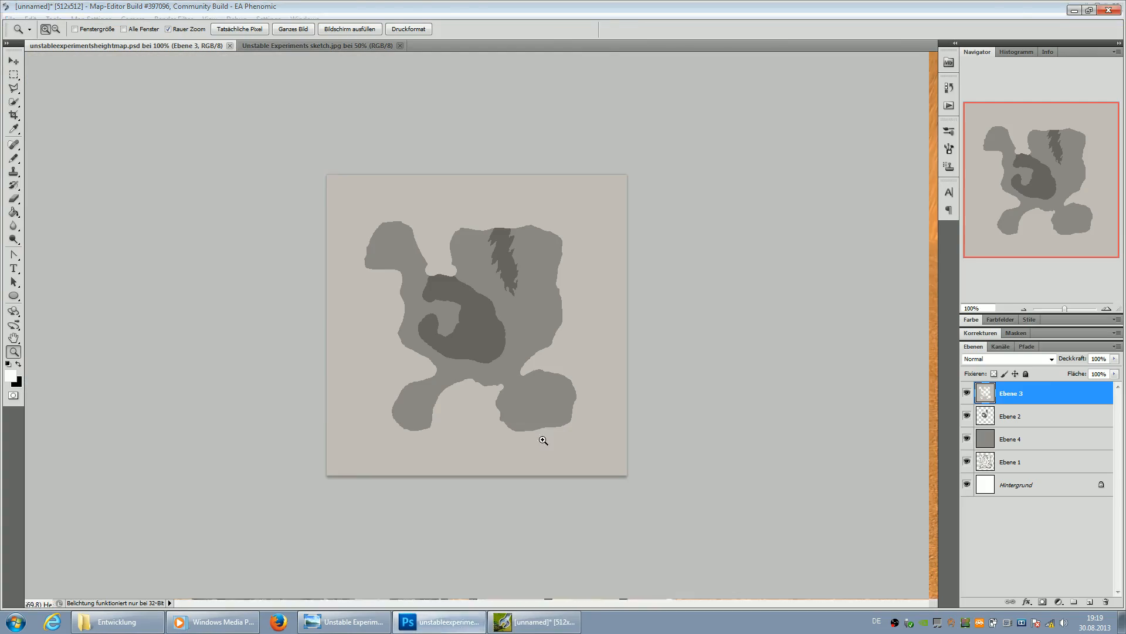
{"action": "key", "text": "ctrl+u"}
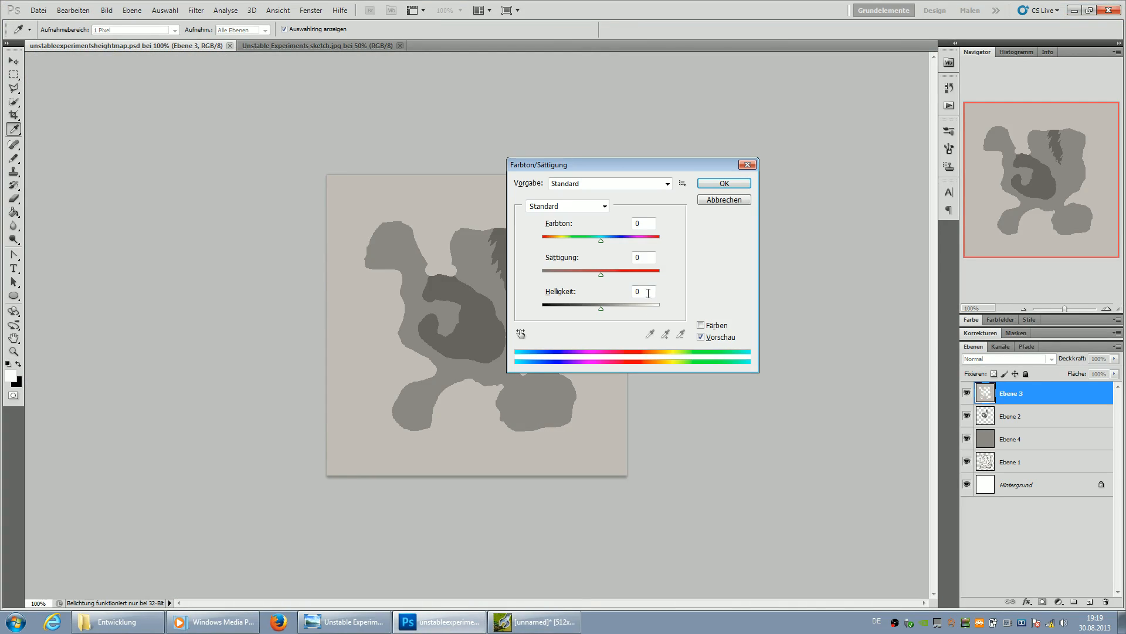
{"action": "type", "text": "-10"}
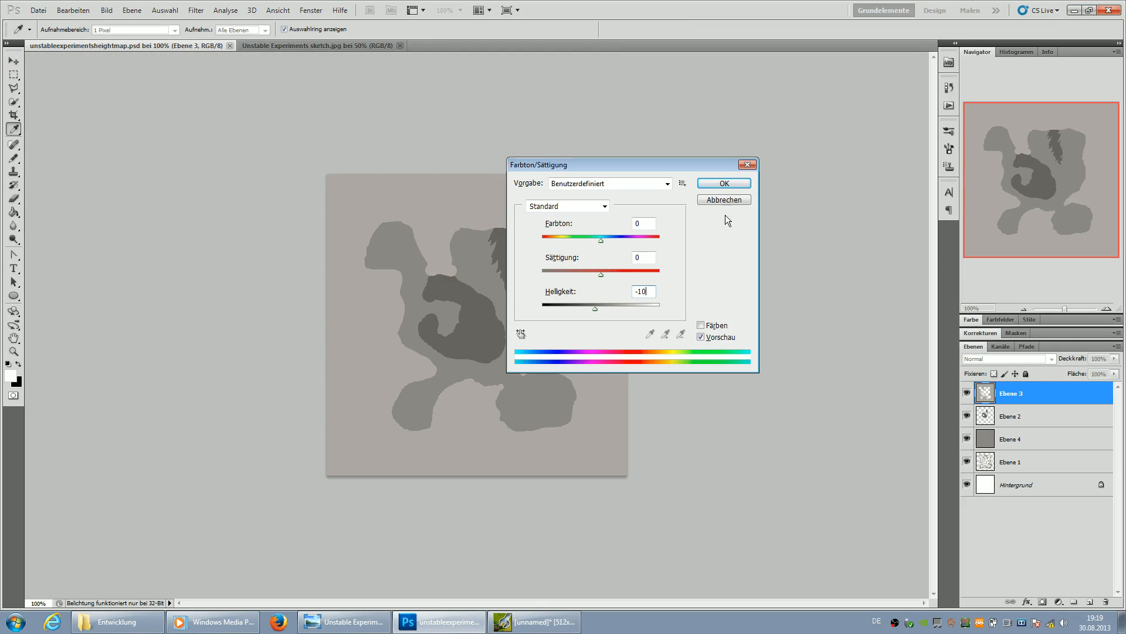
{"action": "left_click", "coordinate": [730, 198]}
- Step back in the history to before the last Hue/Saturation change and brighten Ebene 3 by a lightness of 10 instead
{"action": "left_click", "coordinate": [950, 88]}
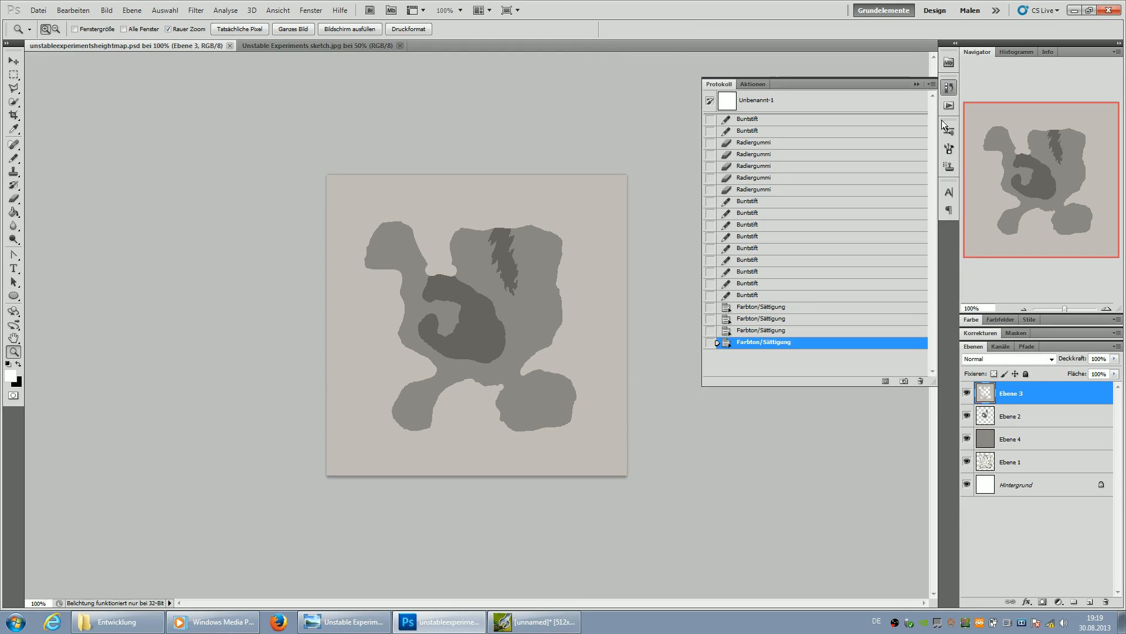
{"action": "left_click", "coordinate": [766, 331]}
{"action": "key", "text": "ctrl+u"}
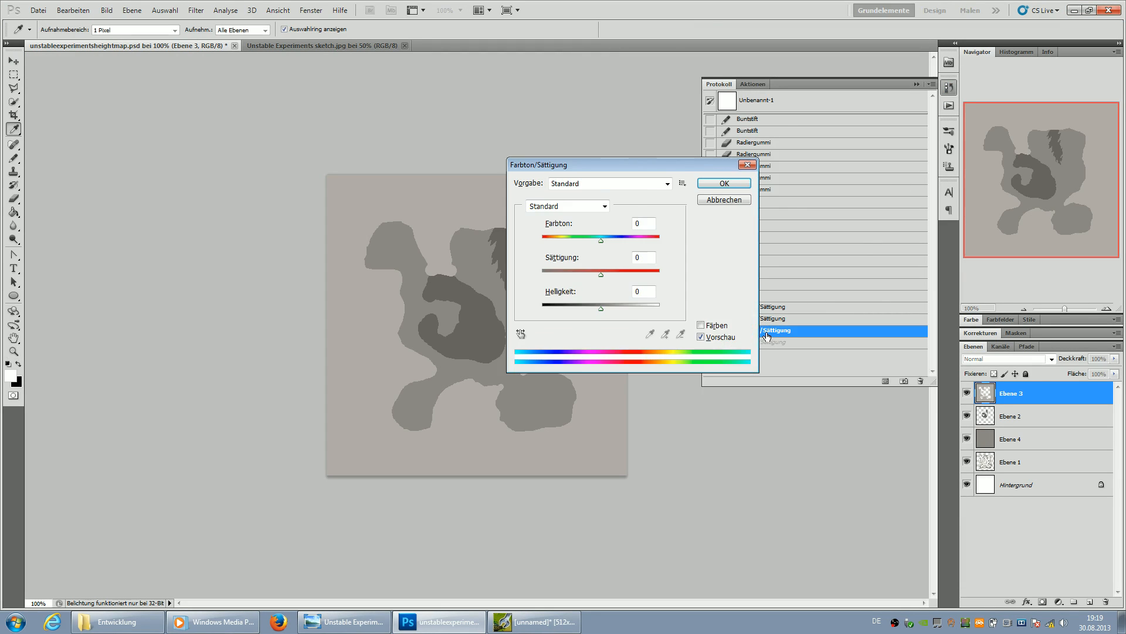
{"action": "type", "text": "10"}
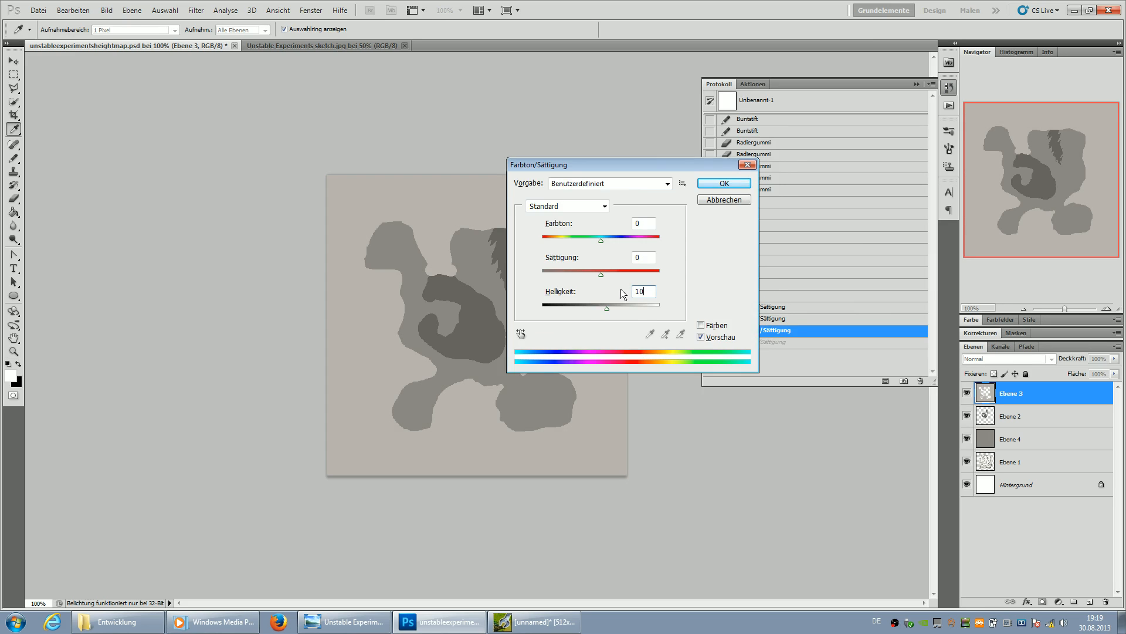
{"action": "key", "text": "Return"}
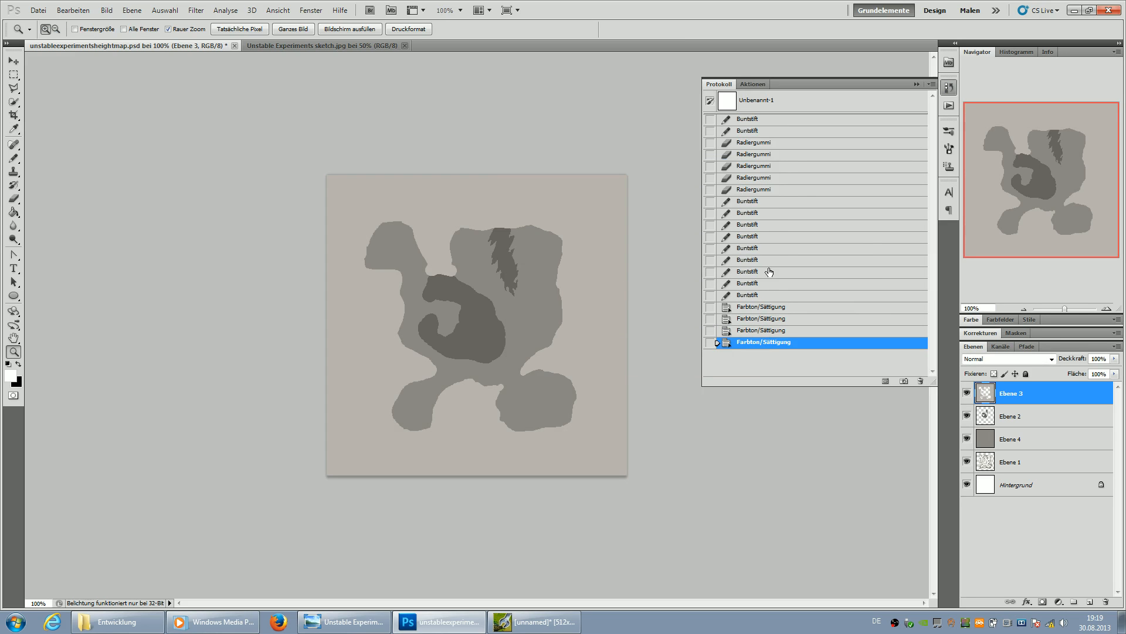
- Export the revised heightmap in PNG format over the existing unstableexperimentsheightmap.png in the Entwicklung folder
{"action": "key", "text": "ctrl+shift+s"}
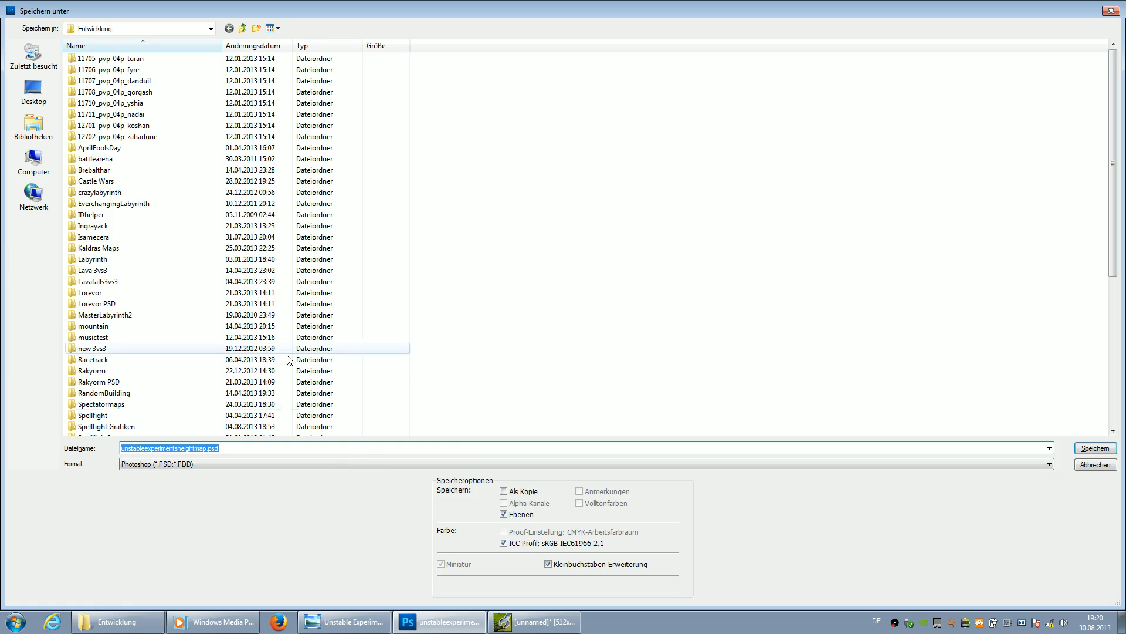
{"action": "left_click", "coordinate": [375, 464]}
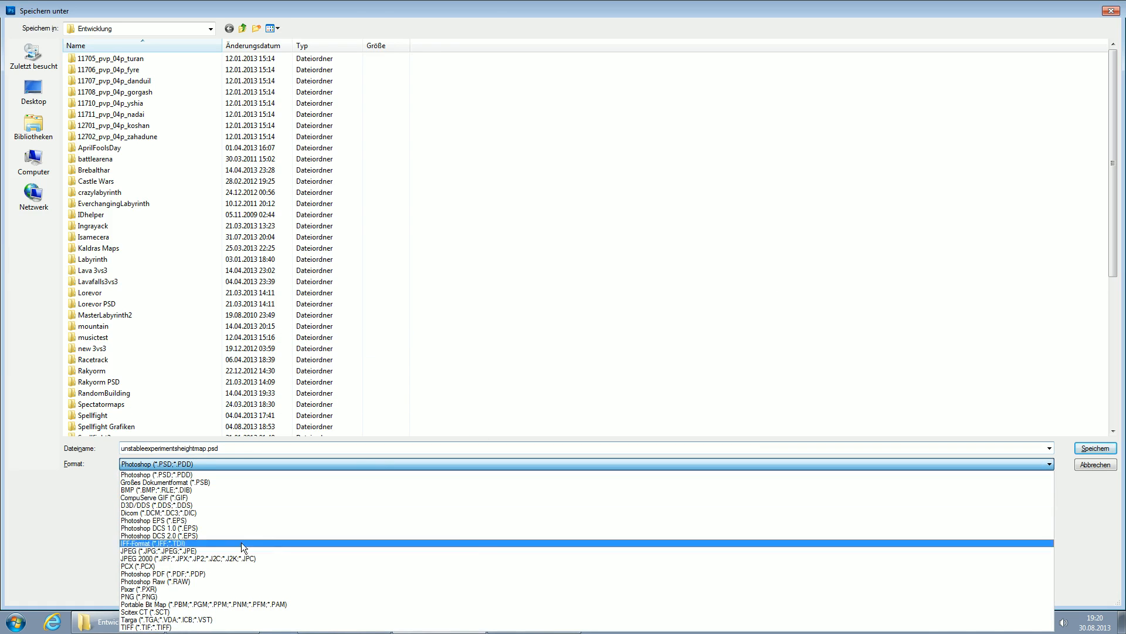
{"action": "left_click", "coordinate": [157, 596]}
{"action": "key", "text": "Return"}
{"action": "key", "text": "Return"}
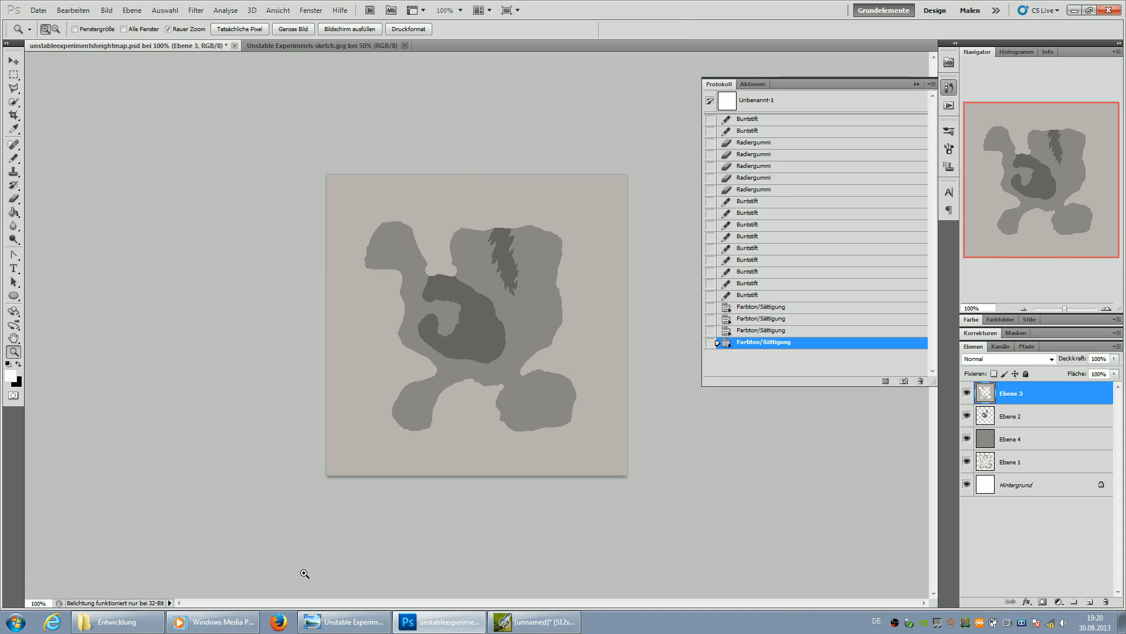
- Switch to the Map-Editor and reimport the revised heightmap onto the terrain
{"action": "left_click", "coordinate": [533, 622]}
{"action": "left_click", "coordinate": [10, 19]}
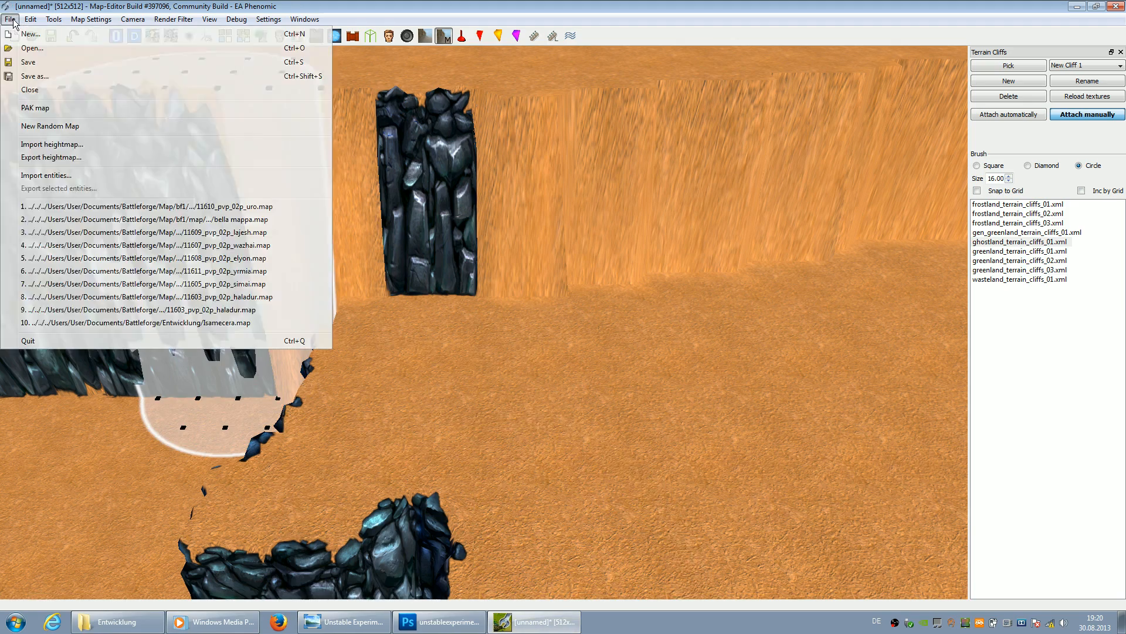
{"action": "left_click", "coordinate": [54, 144]}
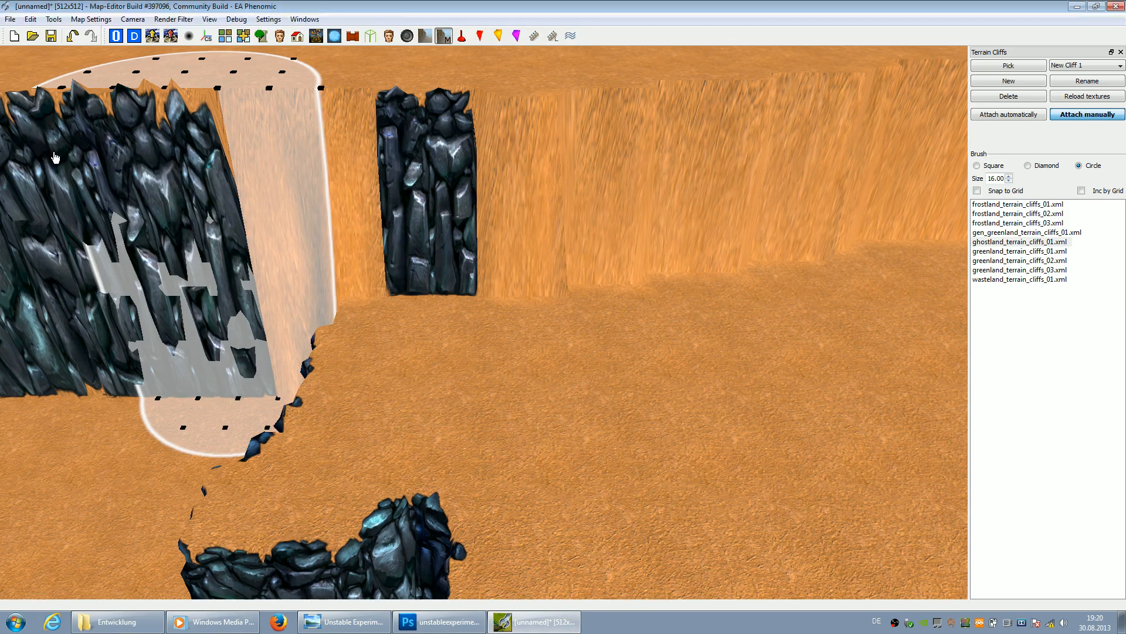
{"action": "key", "text": "Return"}
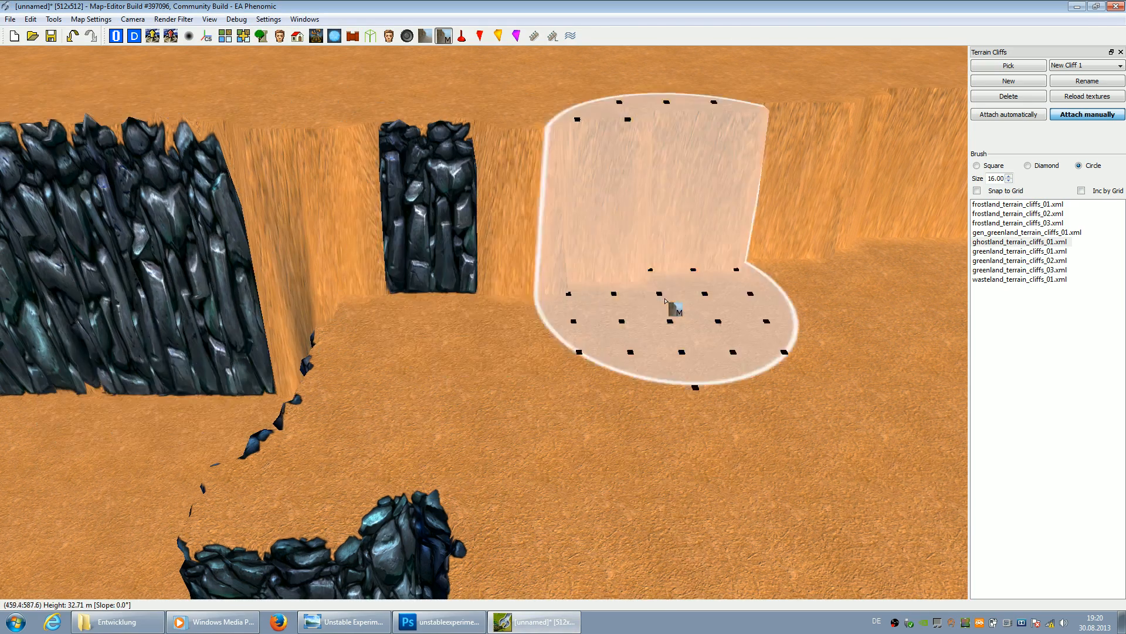
- Attach cliffs manually along the bare stretch of the far outer wall, to the right of the canyon
{"action": "mouse_move", "coordinate": [559, 266]}
{"action": "left_mouse_down"}
{"action": "mouse_move", "coordinate": [755, 177]}
{"action": "mouse_move", "coordinate": [667, 157]}
{"action": "mouse_move", "coordinate": [584, 176]}
{"action": "mouse_move", "coordinate": [824, 248]}
{"action": "left_mouse_up"}
{"action": "key", "text": "Right"}
{"action": "key", "text": "Right"}
{"action": "left_click_drag", "start_coordinate": [612, 174], "coordinate": [875, 218]}
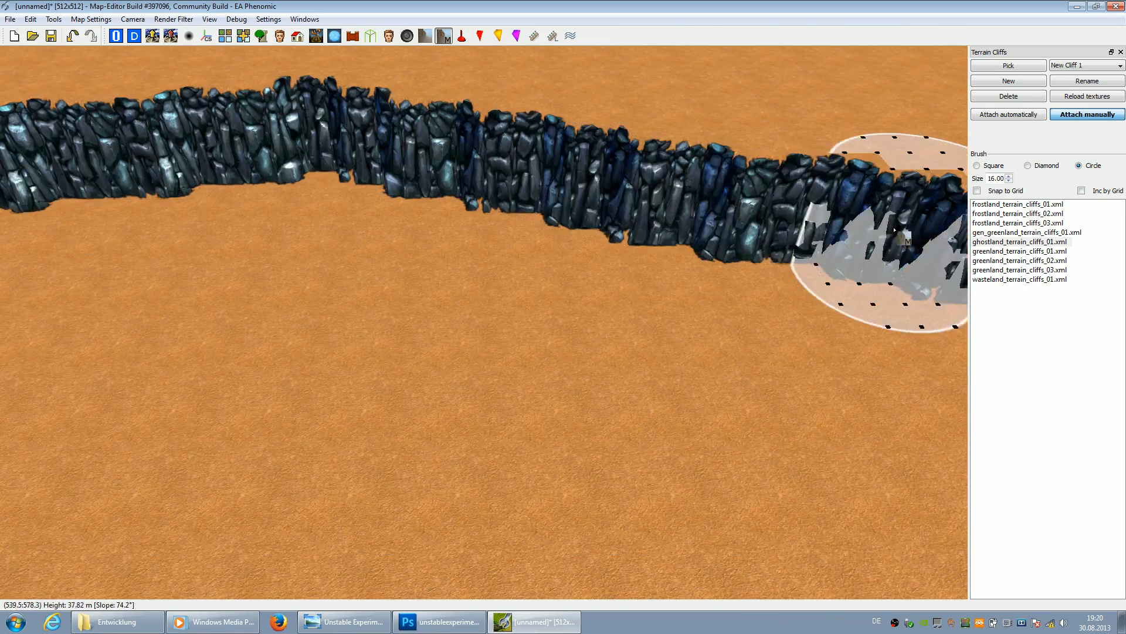
- Examine the height of the cliff-covered outer wall and the canyon edges along the reimported terrain
{"action": "key", "text": "Left"}
{"action": "key", "text": "Down"}
{"action": "key", "text": "Left"}
{"action": "key", "text": "Up"}
{"action": "key", "text": "Down"}
{"action": "mouse_move", "coordinate": [575, 281]}
{"action": "left_mouse_down"}
{"action": "mouse_move", "coordinate": [282, 278]}
{"action": "mouse_move", "coordinate": [418, 268]}
{"action": "left_mouse_up"}
{"action": "key", "text": "Down"}
{"action": "key", "text": "Left"}
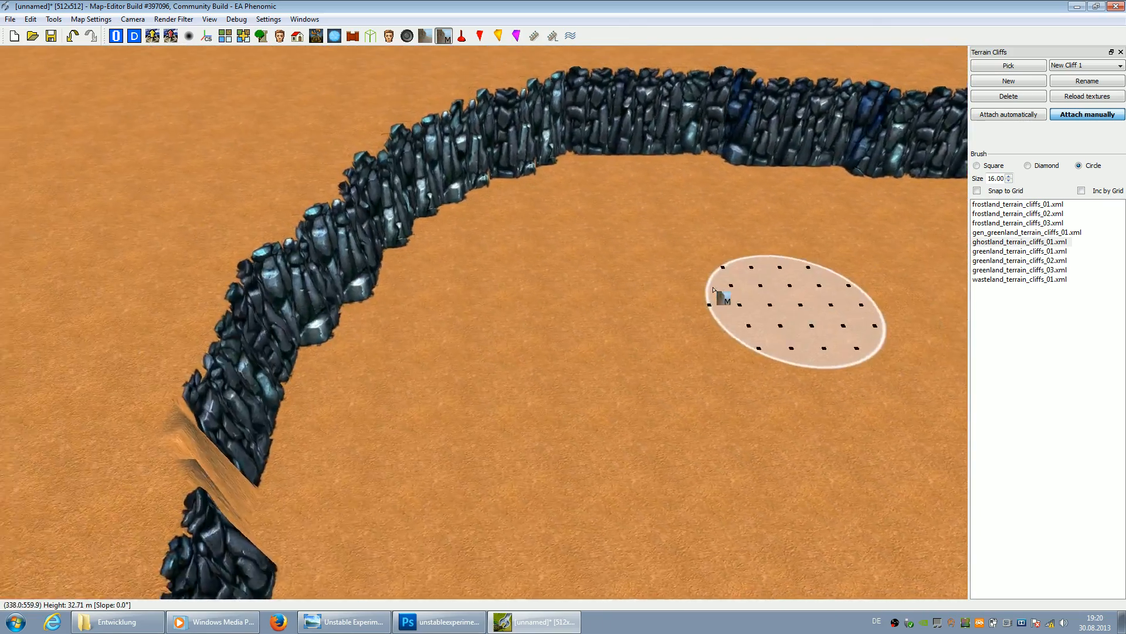
{"action": "key", "text": "Down"}
{"action": "key", "text": "Right"}
{"action": "key", "text": "Up"}
{"action": "key", "text": "Right"}
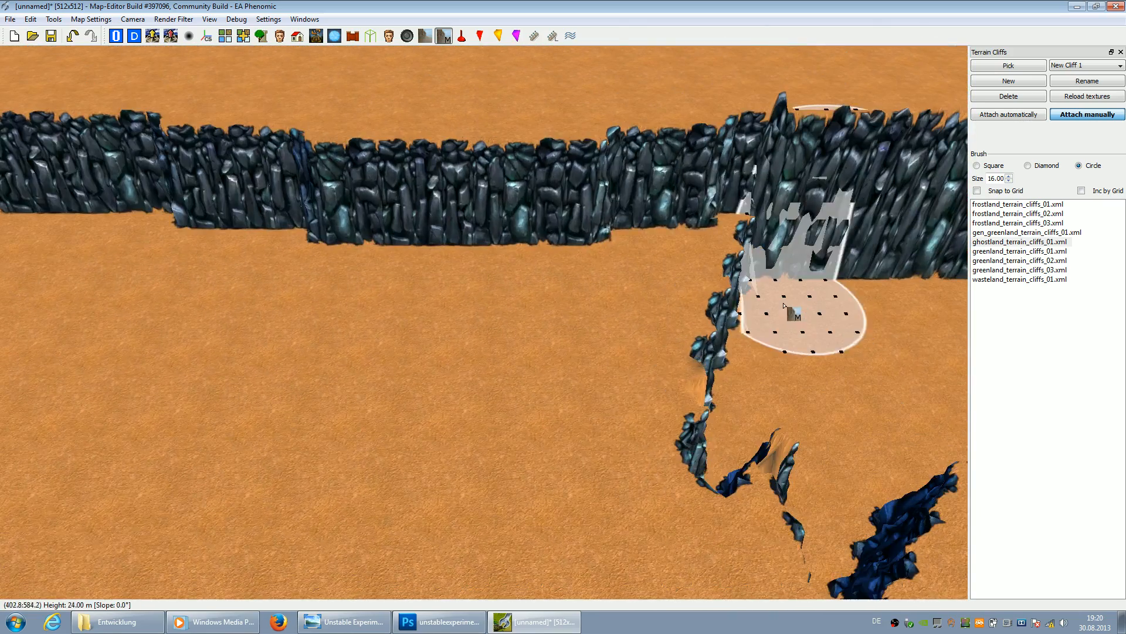
{"action": "key", "text": "Down"}
{"action": "key", "text": "Right"}
{"action": "key", "text": "Down"}
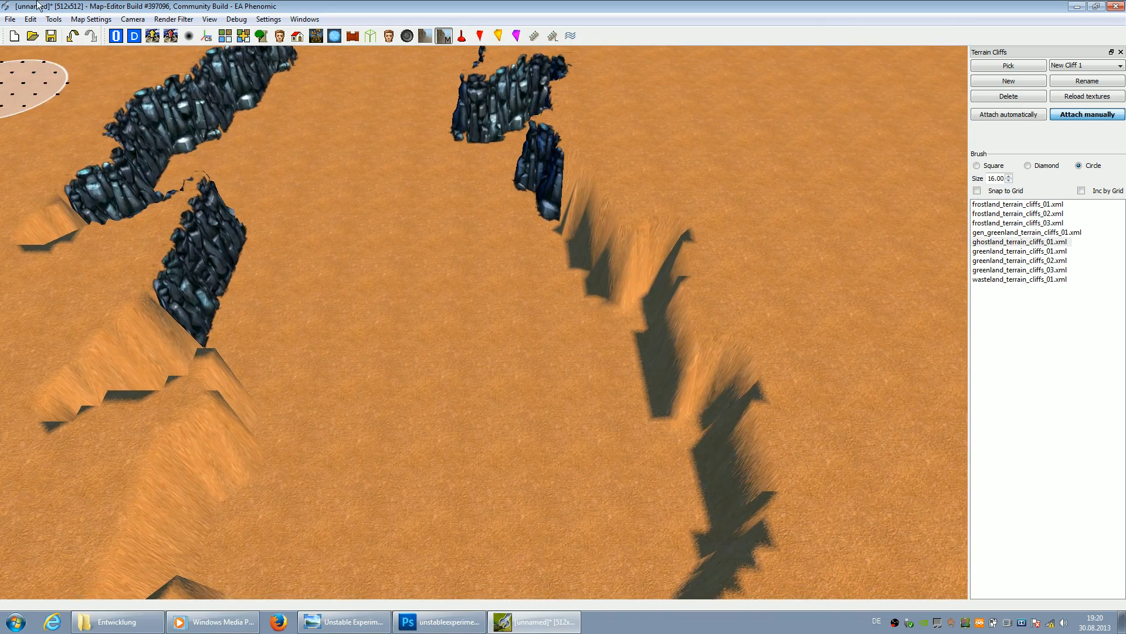
- Examine the overall layout of the canyon, plateaus and outer walls from farther away
{"action": "left_click", "coordinate": [57, 21]}
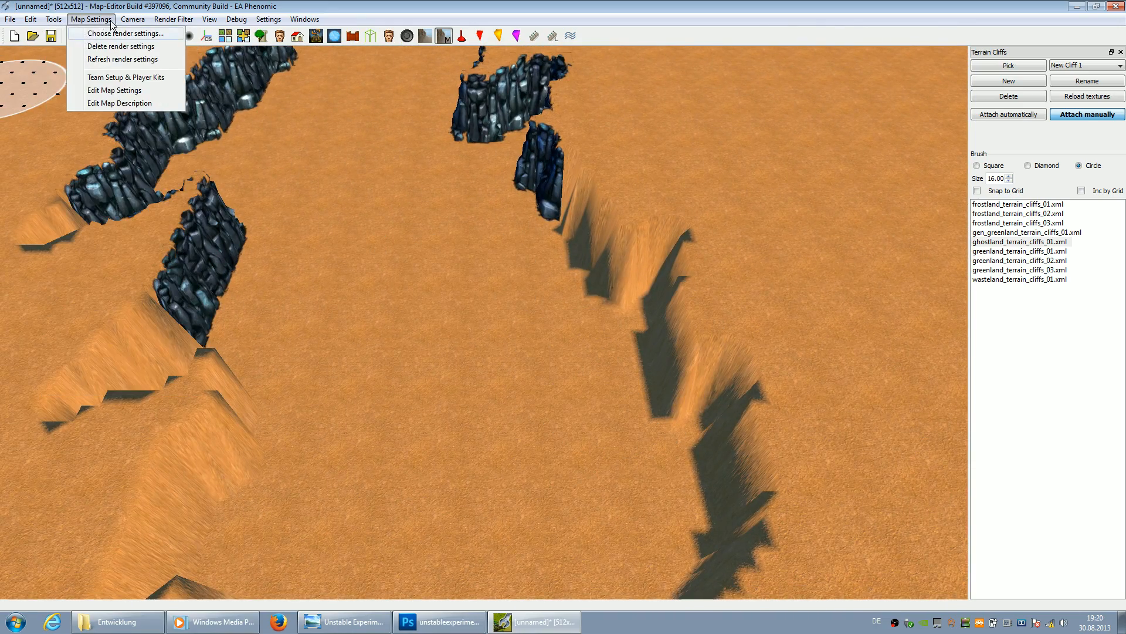
{"action": "left_click", "coordinate": [135, 35]}
{"action": "scroll", "coordinate": [489, 353], "scroll_direction": "down", "scroll_amount": 10}
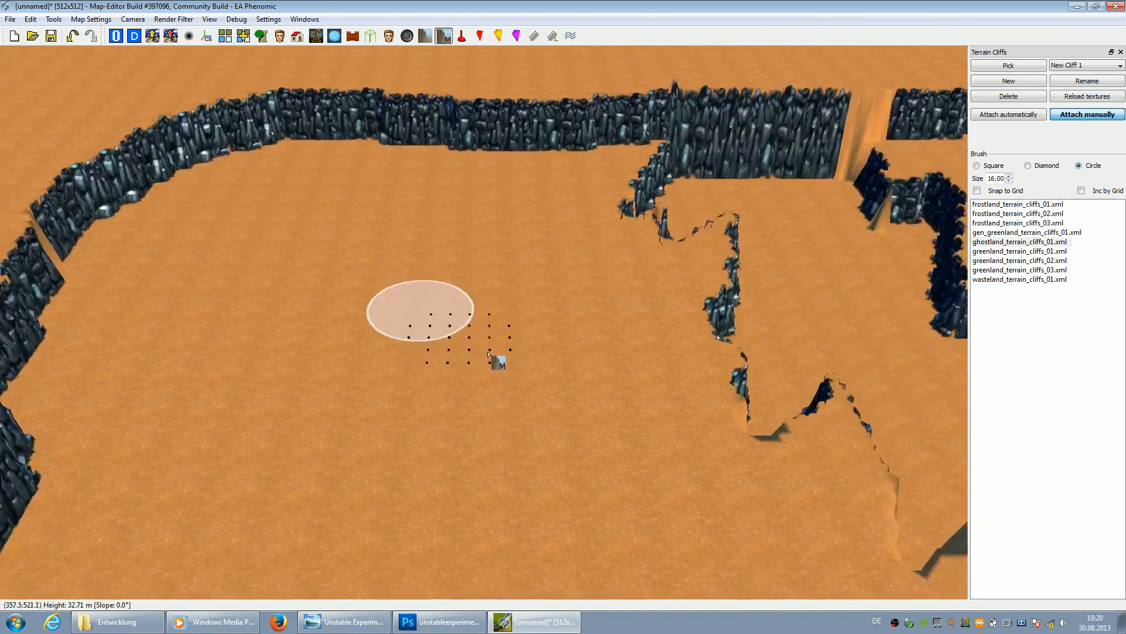
{"action": "key", "text": "Right"}
{"action": "key", "text": "Up"}
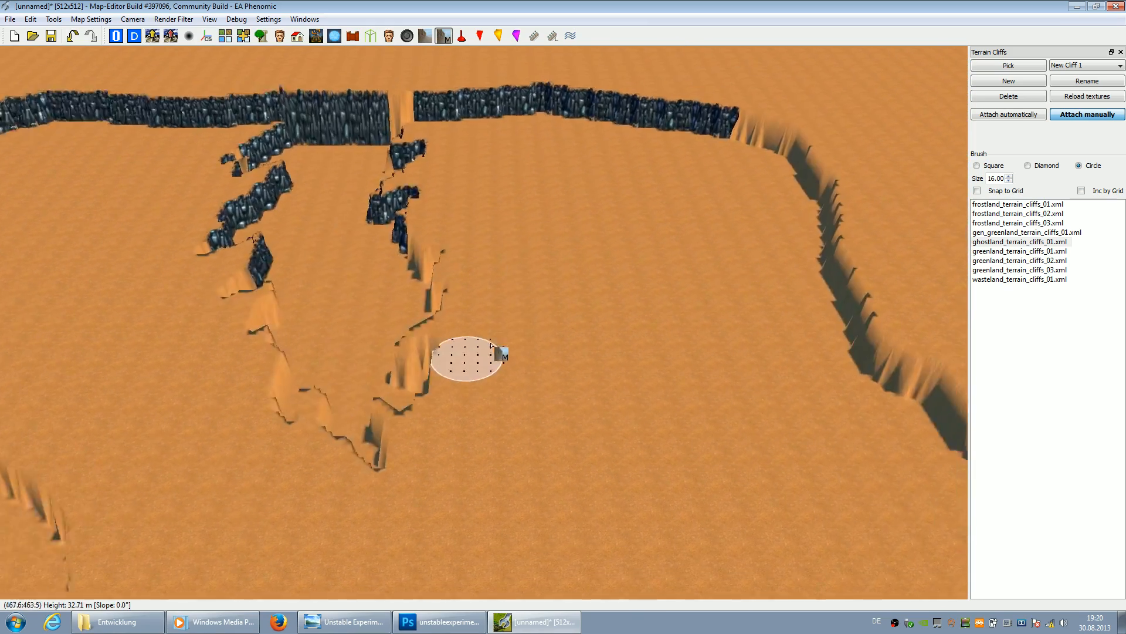
{"action": "key", "text": "Left"}
{"action": "key", "text": "Down"}
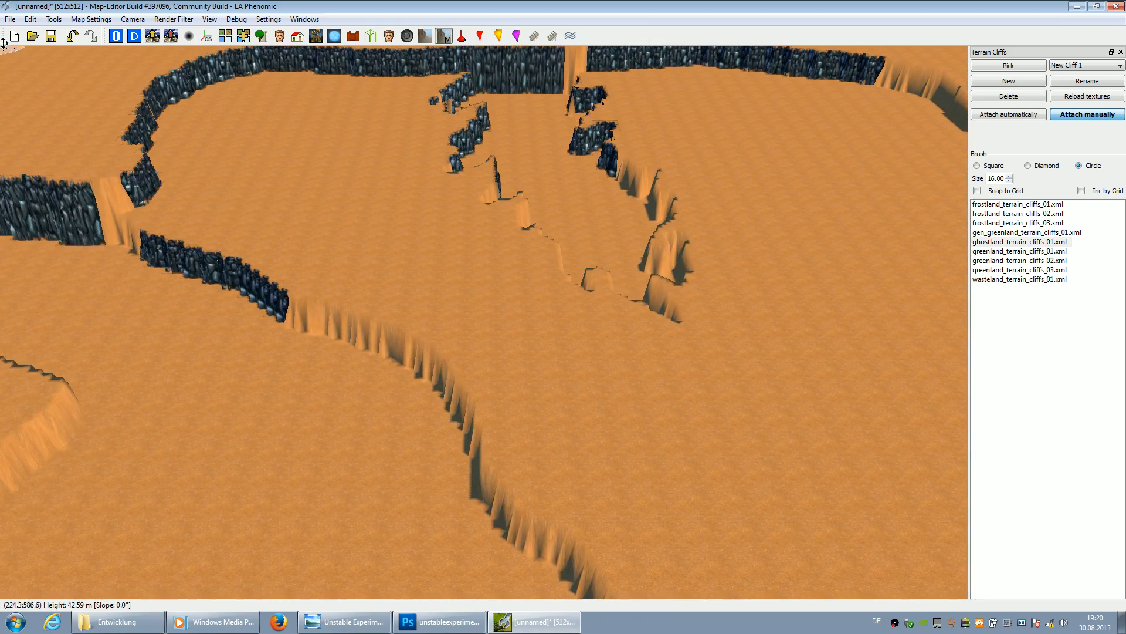
- Close the Map-Editor, discarding the unsaved map changes, and save unstableexperimentsheightmap.psd in Photoshop
{"action": "left_click", "coordinate": [10, 18]}
{"action": "left_click", "coordinate": [35, 90]}
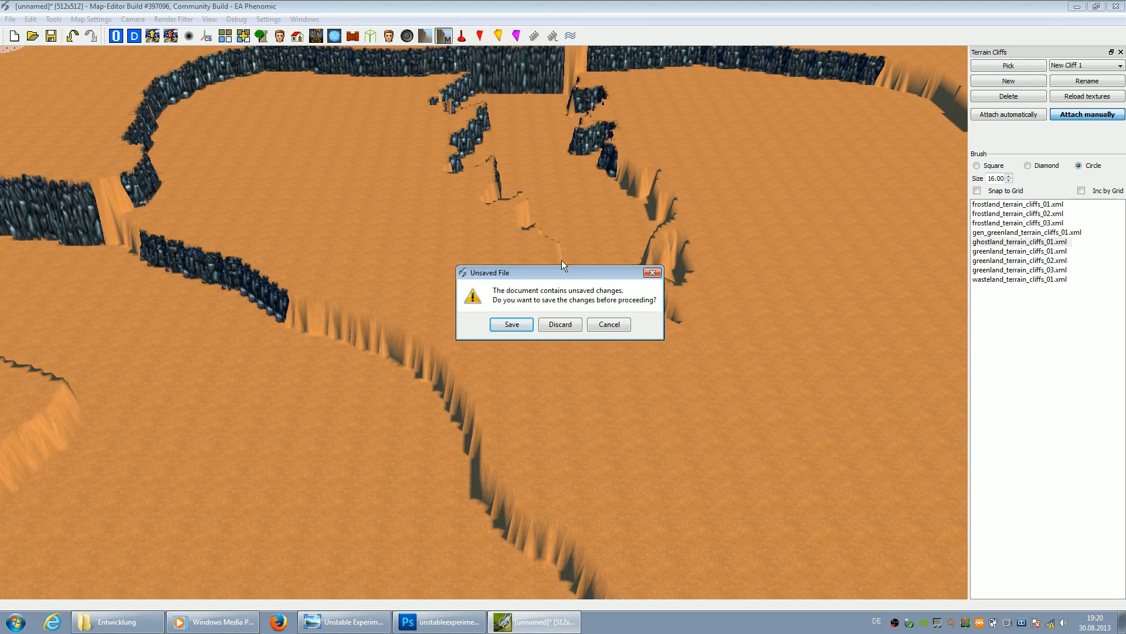
{"action": "left_click", "coordinate": [560, 325]}
{"action": "left_click", "coordinate": [1116, 7]}
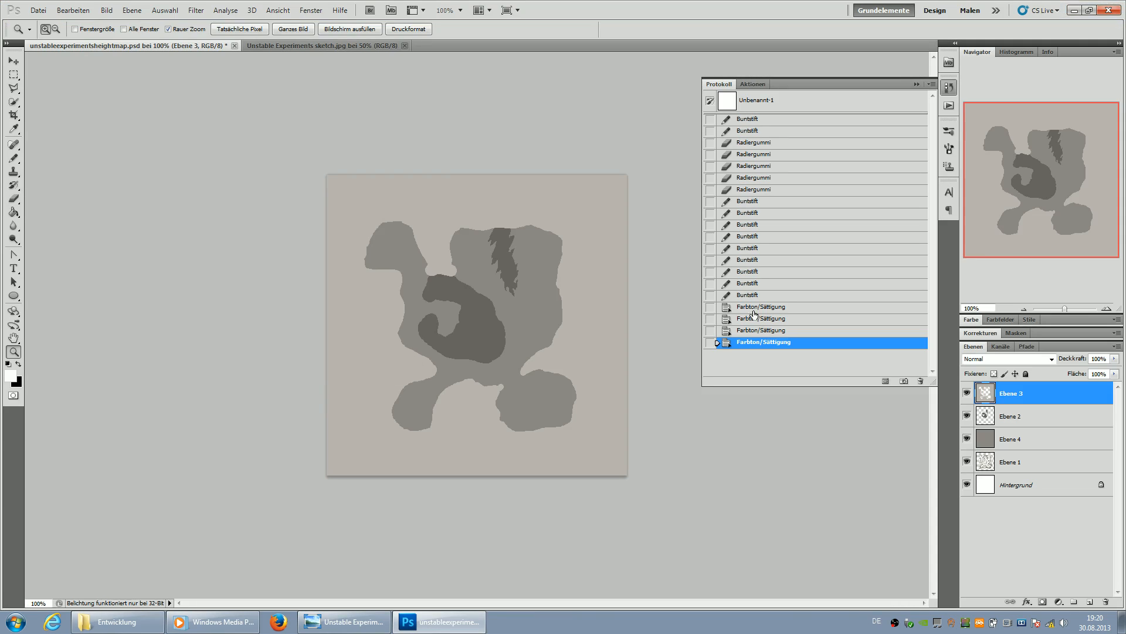
{"action": "left_click", "coordinate": [949, 87]}
{"action": "key", "text": "ctrl+s"}
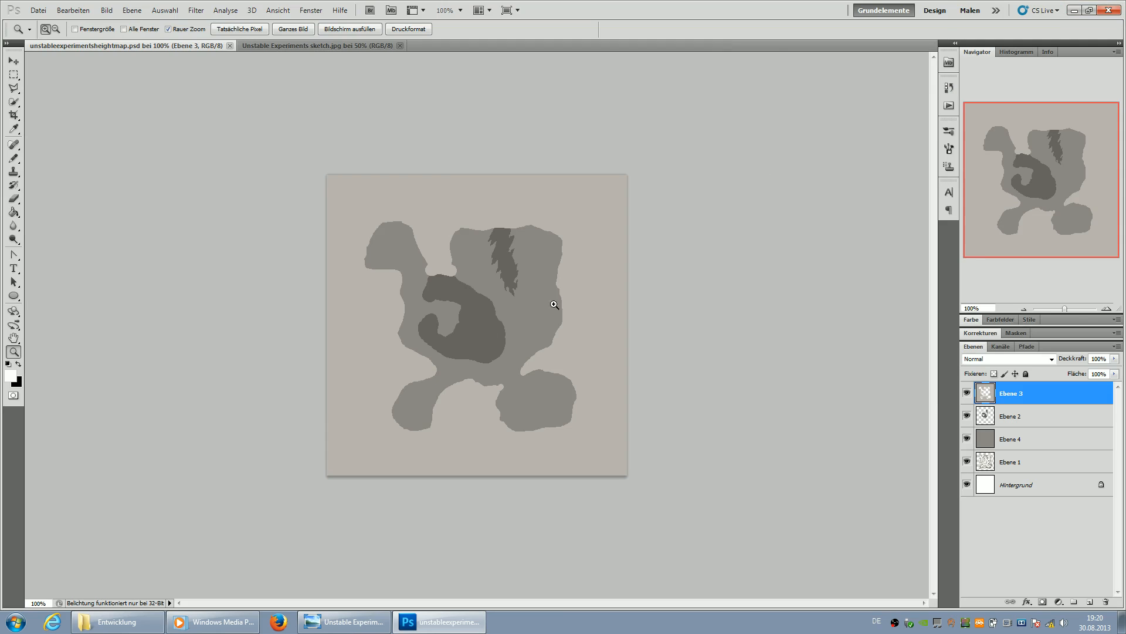
- Examine the heightmap's outer wall outline and darker inner areas up close and as a whole
{"action": "left_click", "coordinate": [467, 328]}
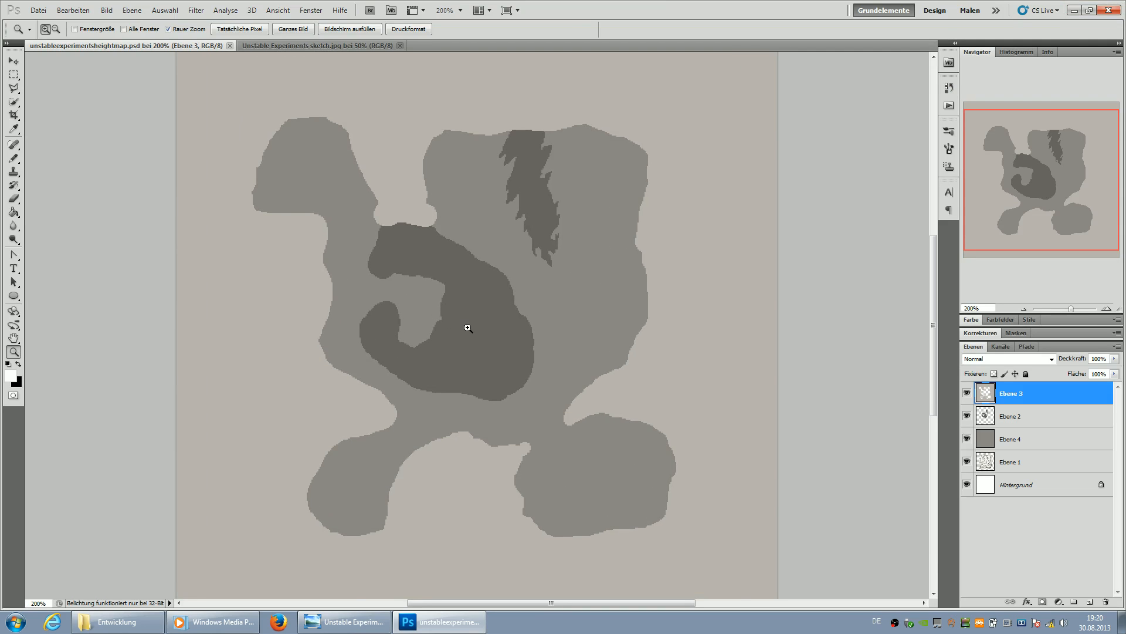
{"action": "left_click", "coordinate": [468, 328]}
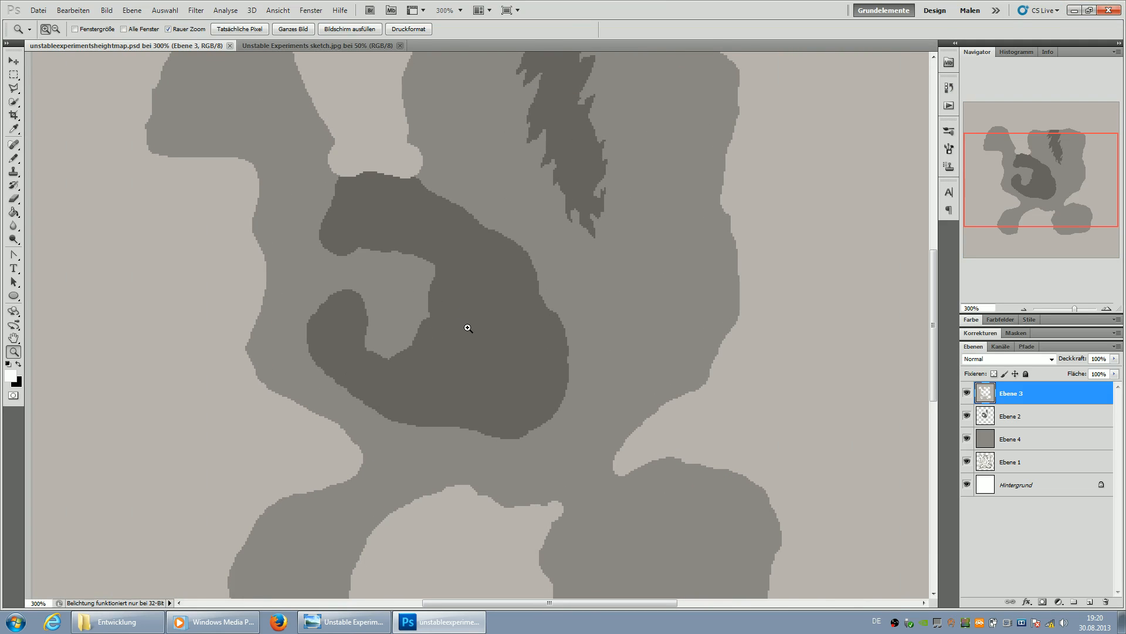
{"action": "scroll", "coordinate": [563, 320], "scroll_direction": "down", "scroll_amount": 2}
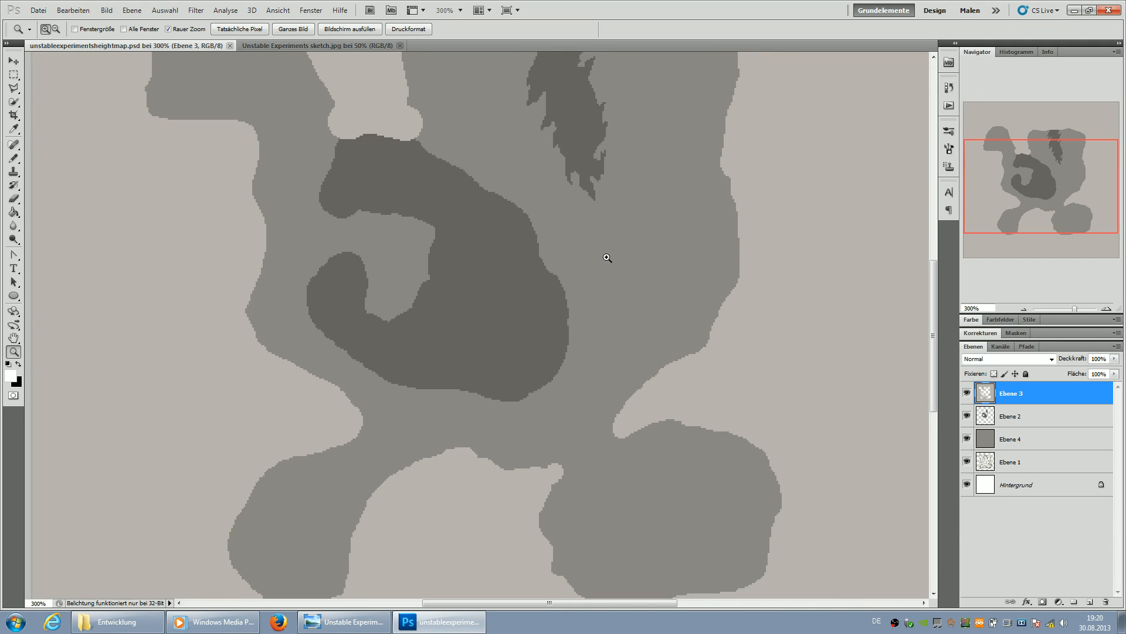
{"action": "scroll", "coordinate": [459, 385], "scroll_direction": "down", "scroll_amount": 3}
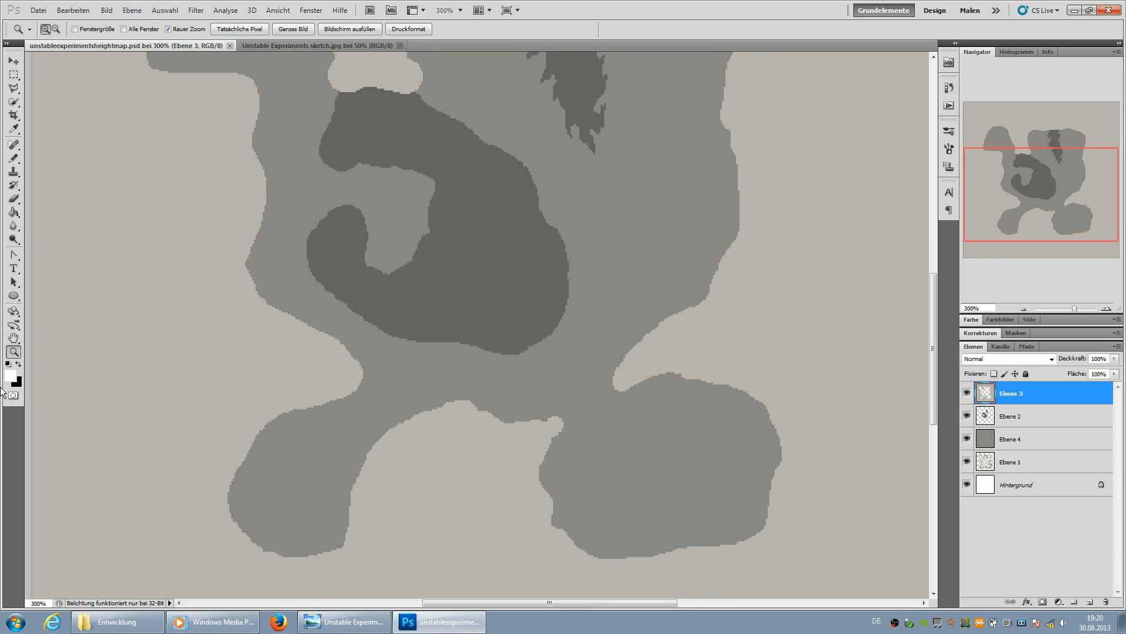
{"action": "left_click", "coordinate": [58, 34]}
{"action": "left_click", "coordinate": [643, 485]}
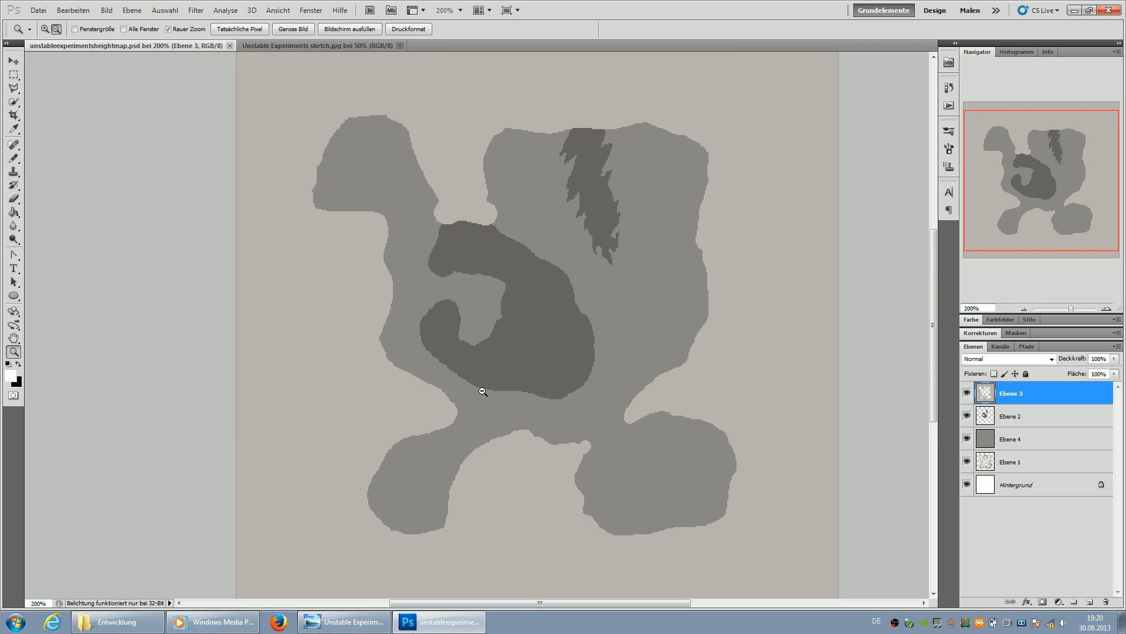
{"action": "left_click", "coordinate": [483, 392]}
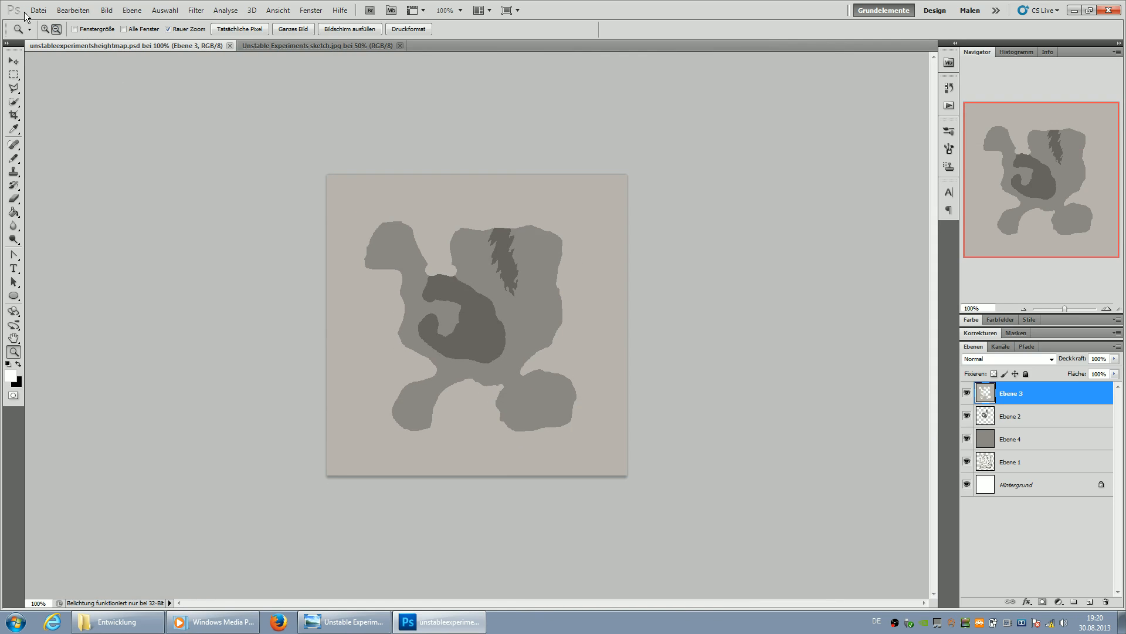
{"action": "left_click", "coordinate": [631, 343]}
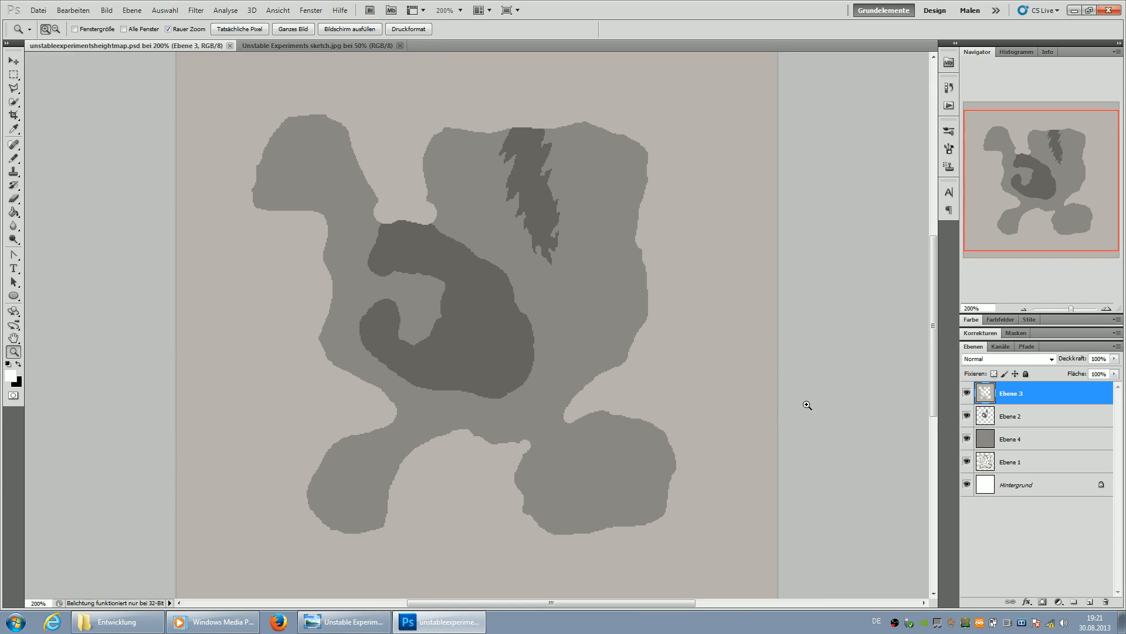
- Resize the heightmap image to 450 x 450 pixels with the interpolation method Pixelwiederholung (harte Kanten beibehalten)
{"action": "left_click", "coordinate": [113, 12]}
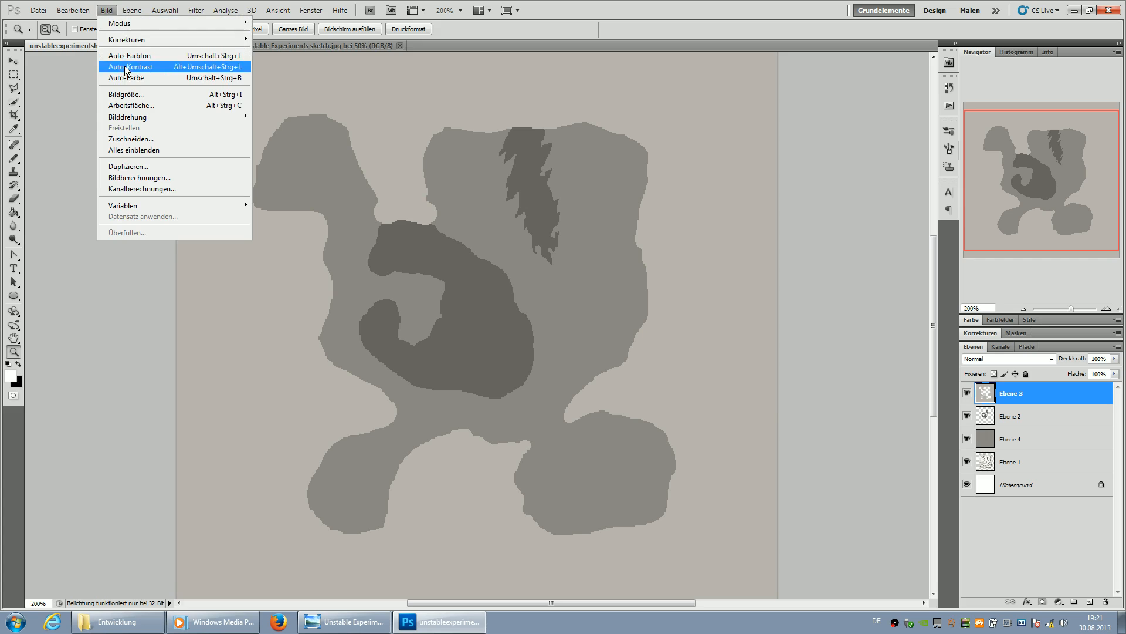
{"action": "left_click", "coordinate": [194, 93]}
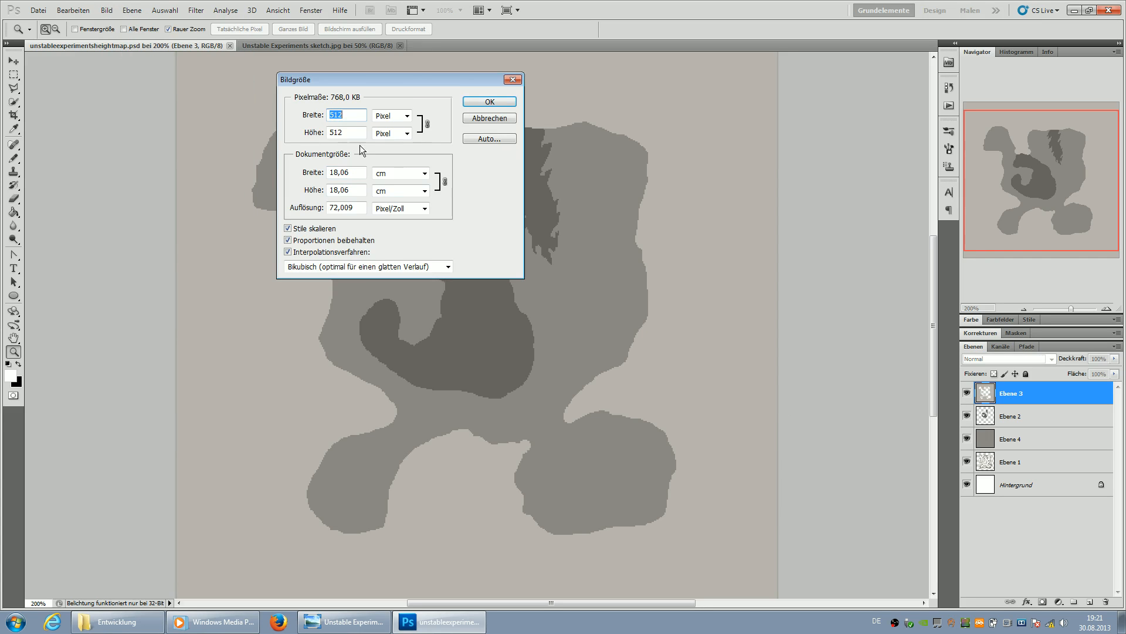
{"action": "left_click", "coordinate": [358, 267]}
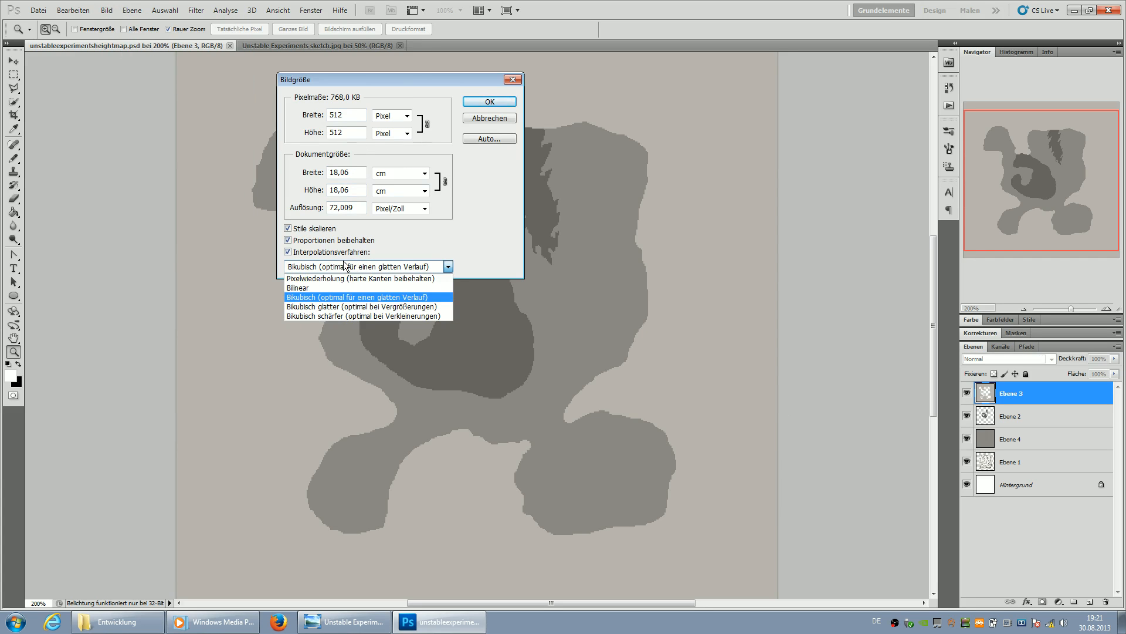
{"action": "left_click", "coordinate": [368, 278]}
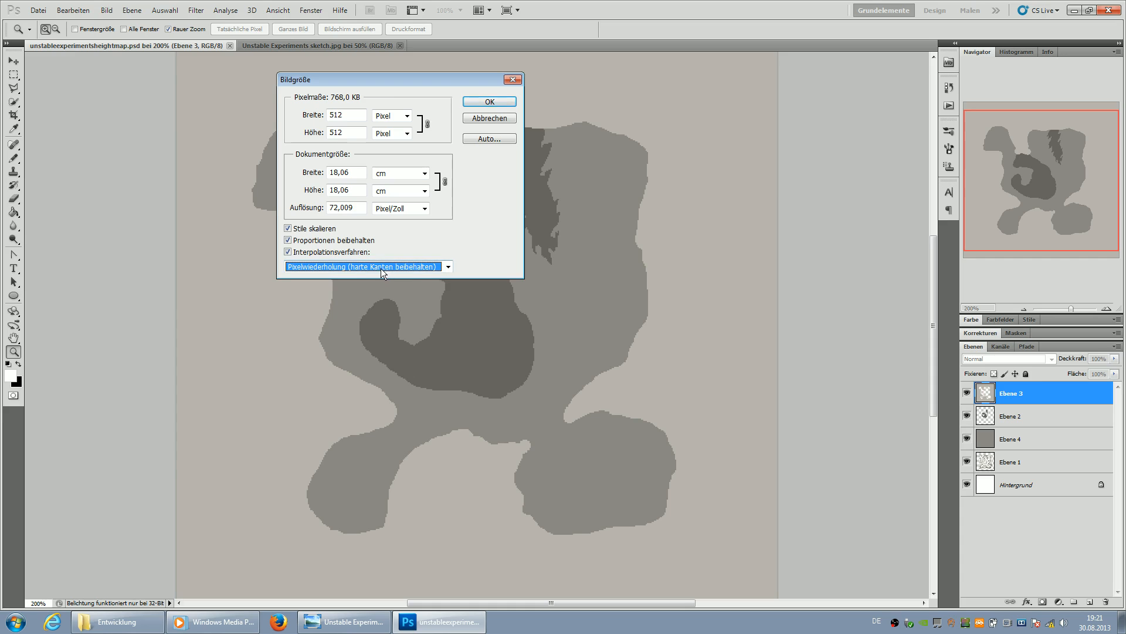
{"action": "left_click", "coordinate": [346, 268]}
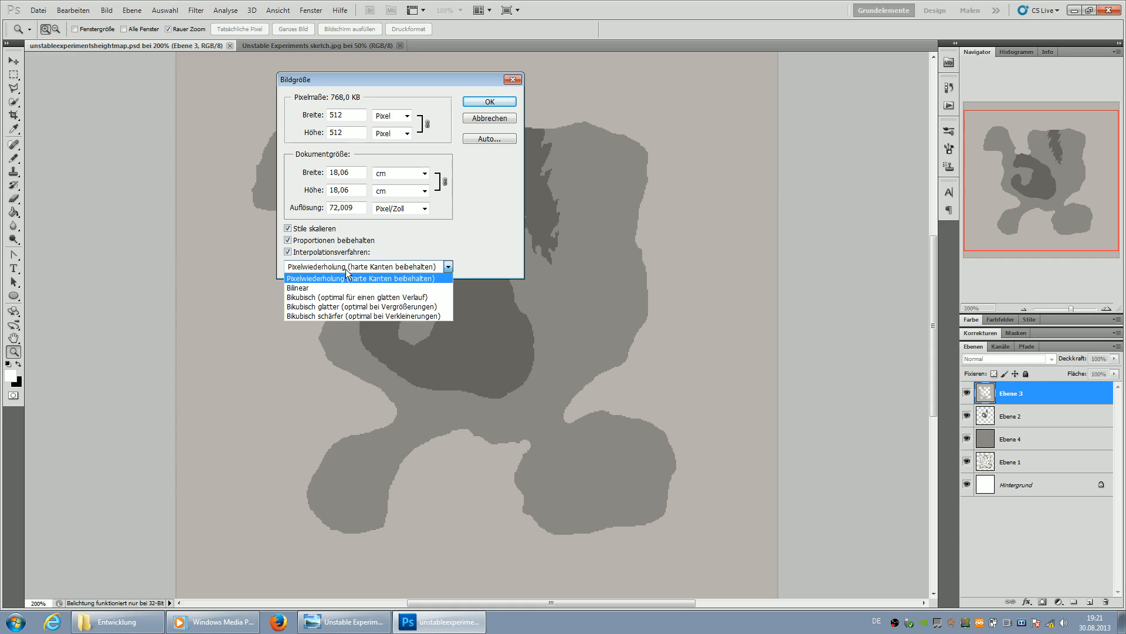
{"action": "left_click", "coordinate": [403, 265]}
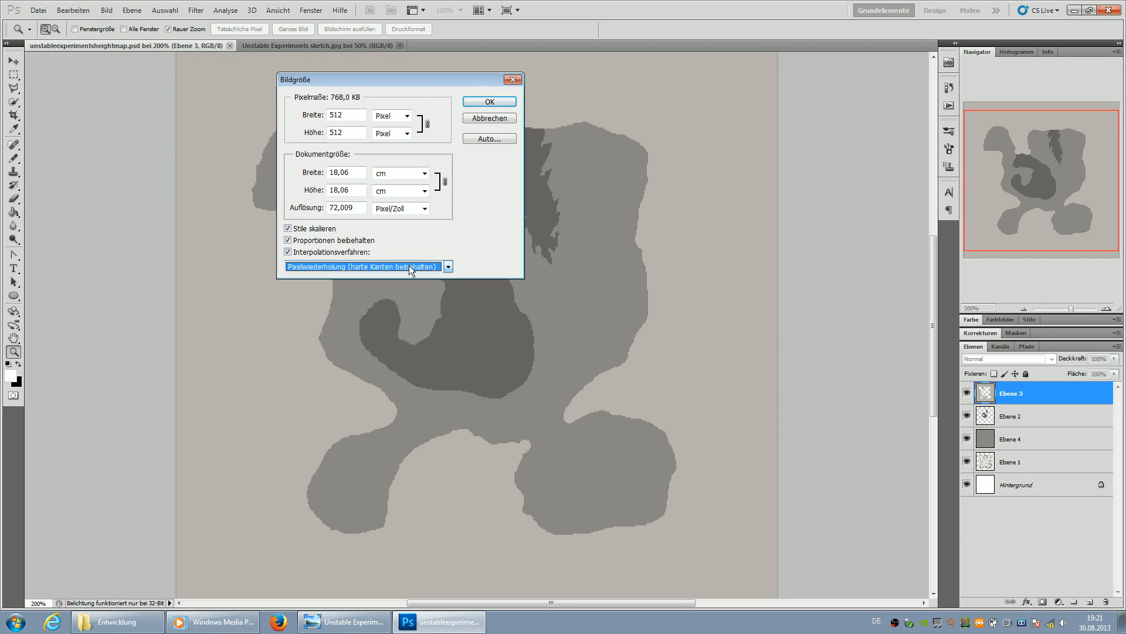
{"action": "key", "text": "Tab"}
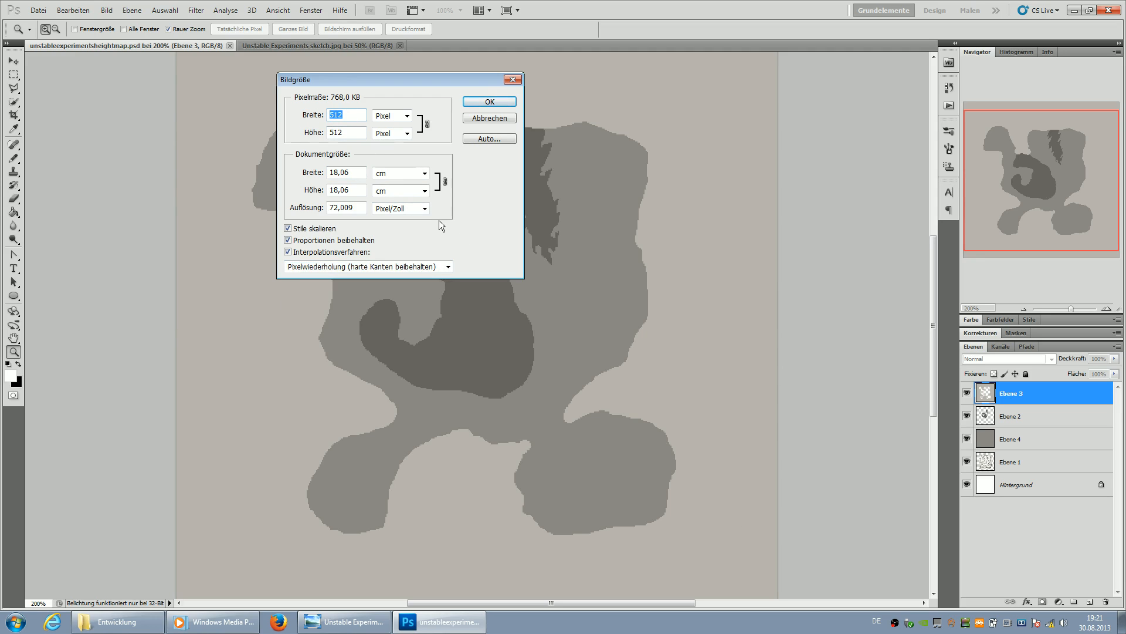
{"action": "type", "text": "400"}
{"action": "key", "text": "BackSpace"}
{"action": "key", "text": "BackSpace"}
{"action": "type", "text": "50"}
{"action": "left_click", "coordinate": [484, 100]}
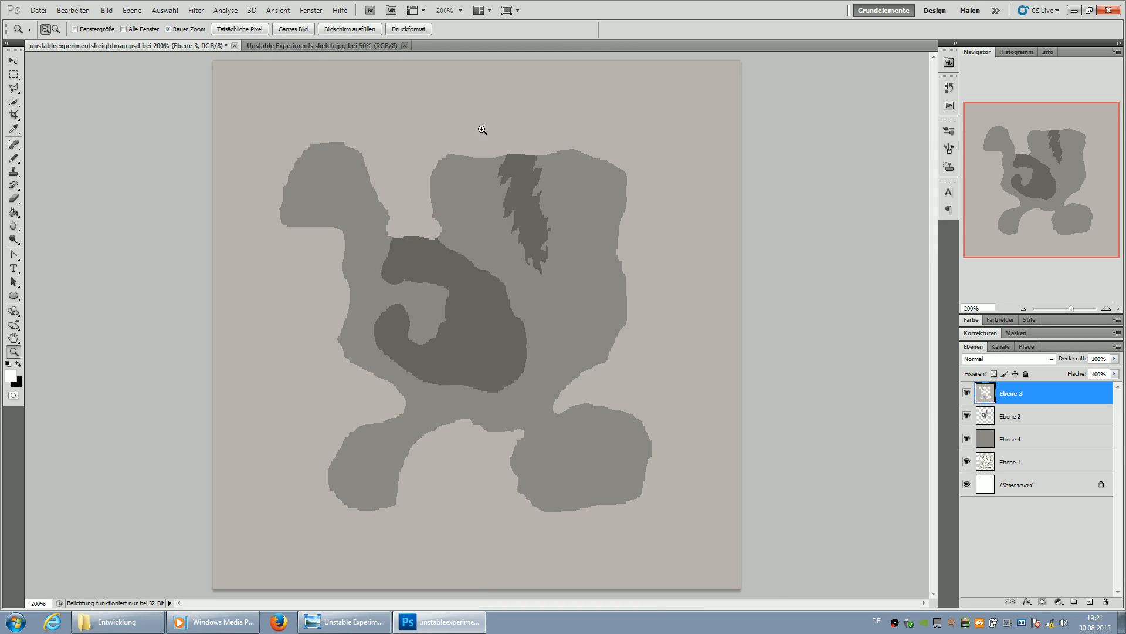
- Check the edges of the scaled image and enlarge the canvas to 512 x 512 pixels around its centre
{"action": "left_click", "coordinate": [432, 356]}
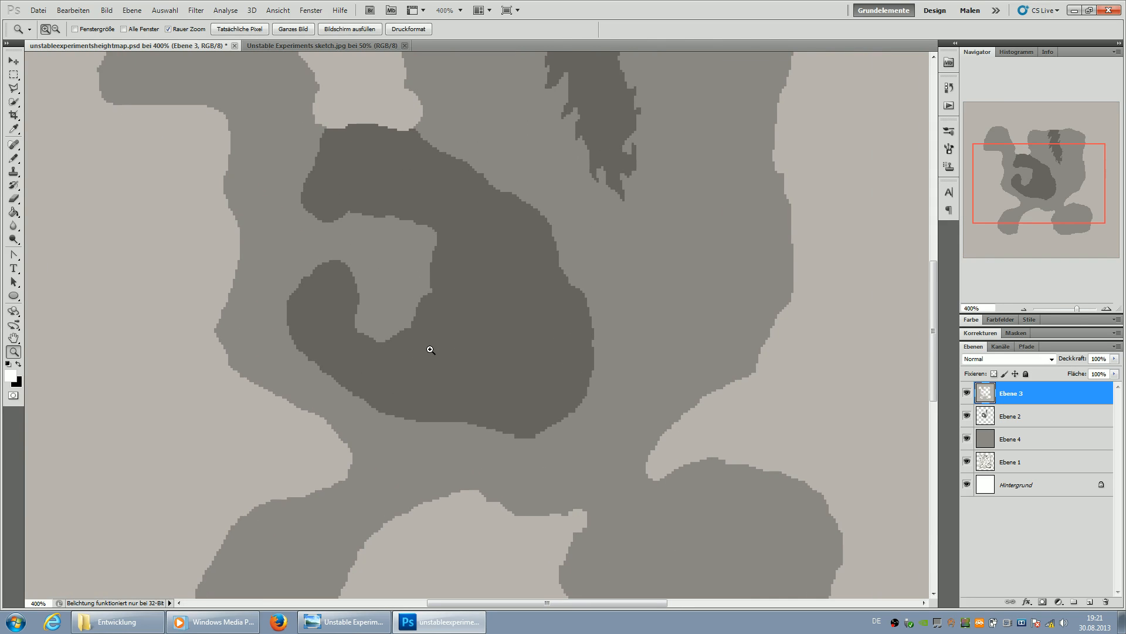
{"action": "left_click", "coordinate": [107, 10]}
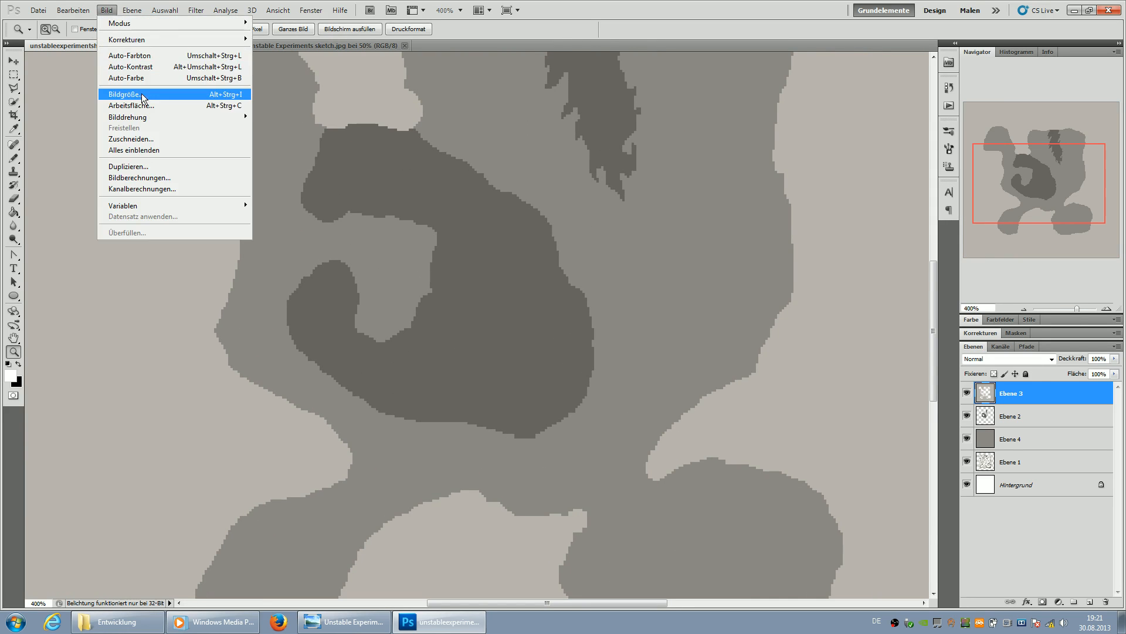
{"action": "left_click", "coordinate": [145, 104]}
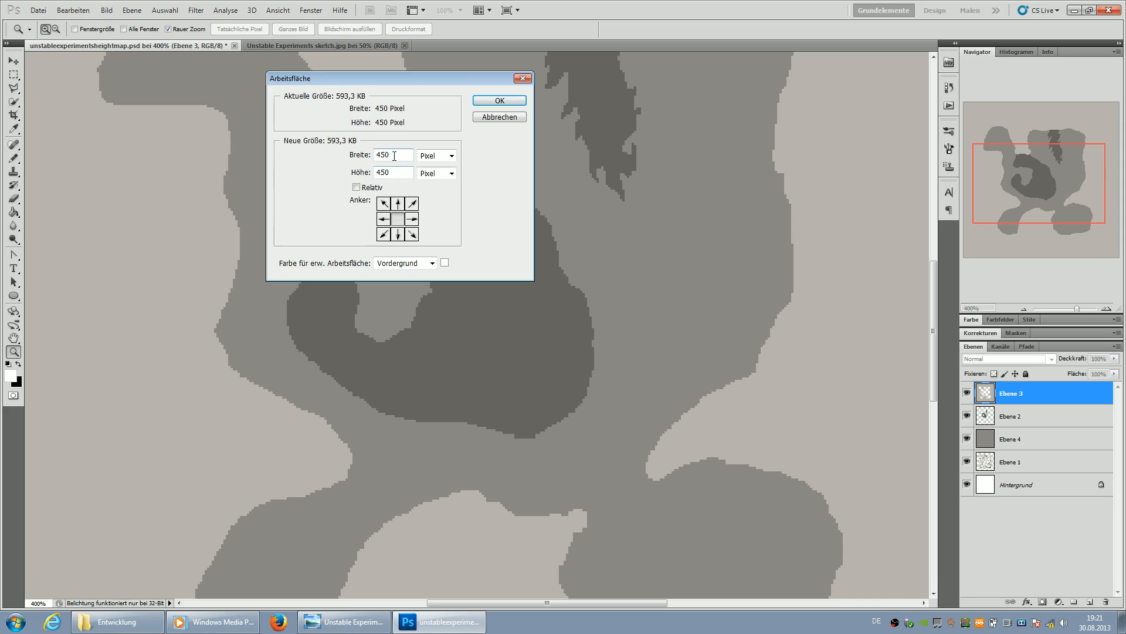
{"action": "type", "text": "512"}
{"action": "key", "text": "Tab"}
{"action": "type", "text": "512"}
{"action": "key", "text": "Return"}
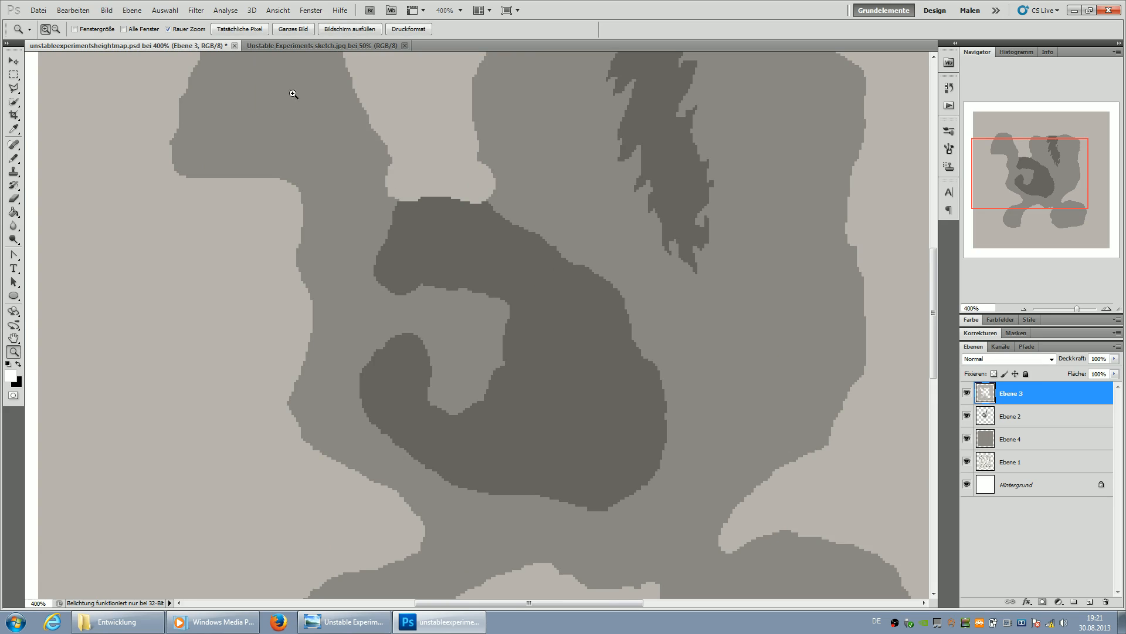
- Sample the outer wall's gray (b5b5b5) as foreground colour, fill the white canvas border with it, and save the heightmap
{"action": "left_click", "coordinate": [52, 30]}
{"action": "left_click", "coordinate": [410, 297]}
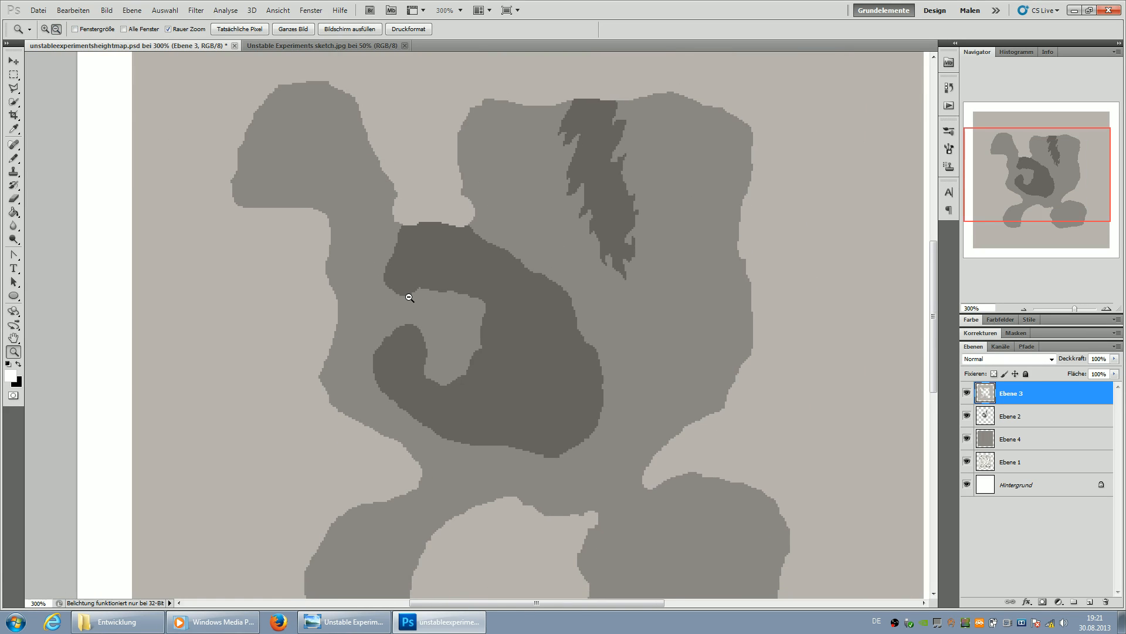
{"action": "left_click", "coordinate": [410, 297]}
{"action": "left_click", "coordinate": [502, 343]}
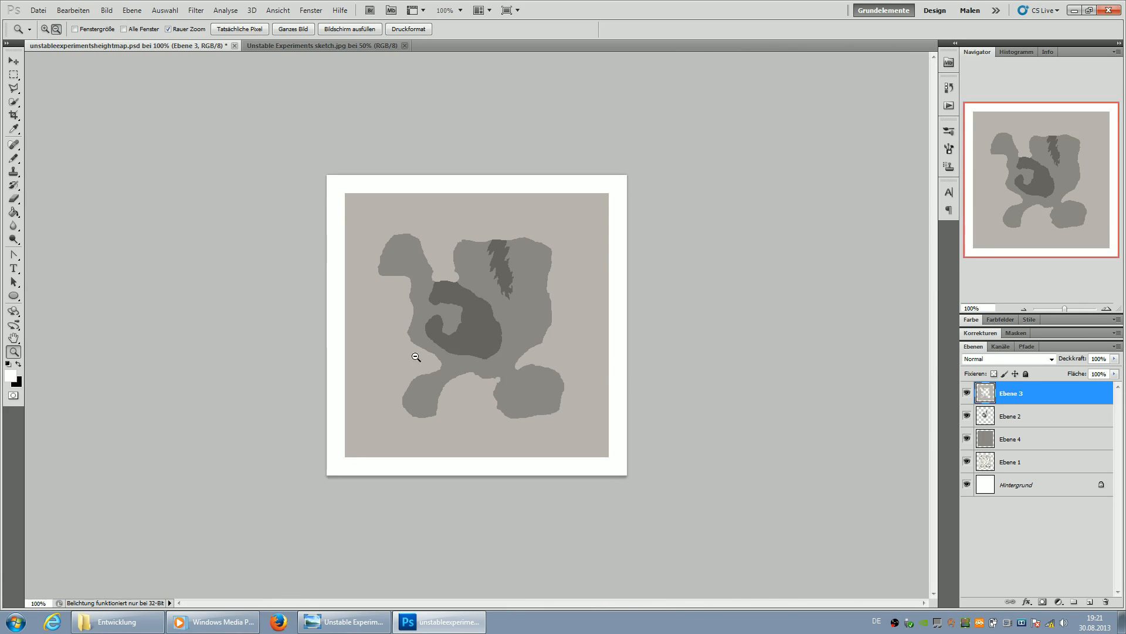
{"action": "left_click", "coordinate": [14, 371]}
{"action": "left_click", "coordinate": [403, 350]}
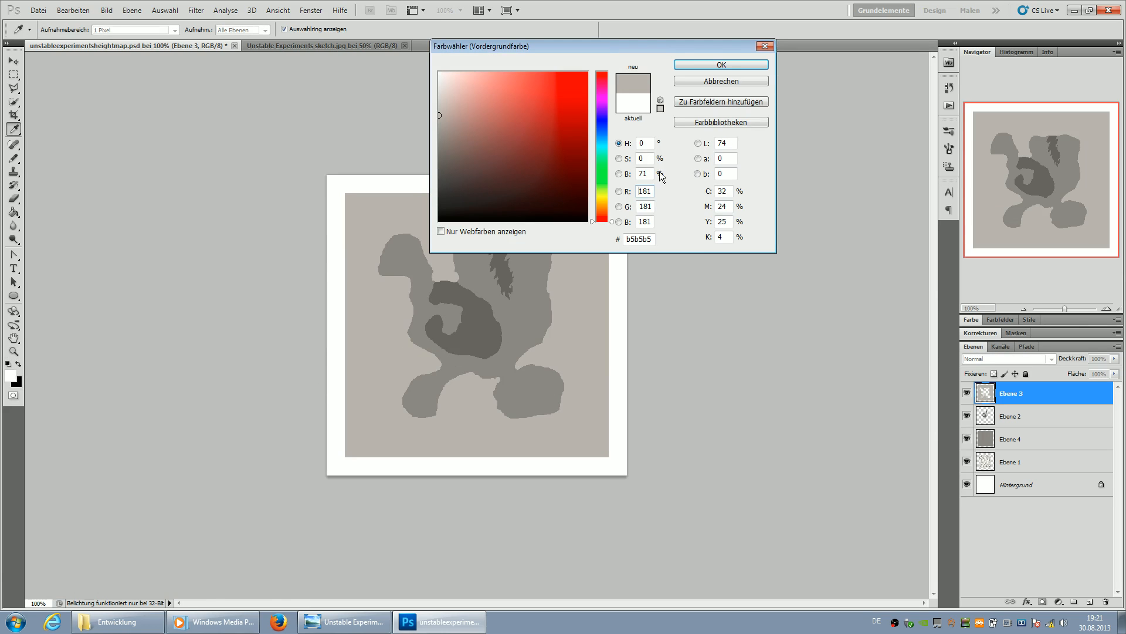
{"action": "left_click", "coordinate": [722, 64]}
{"action": "key", "text": "g"}
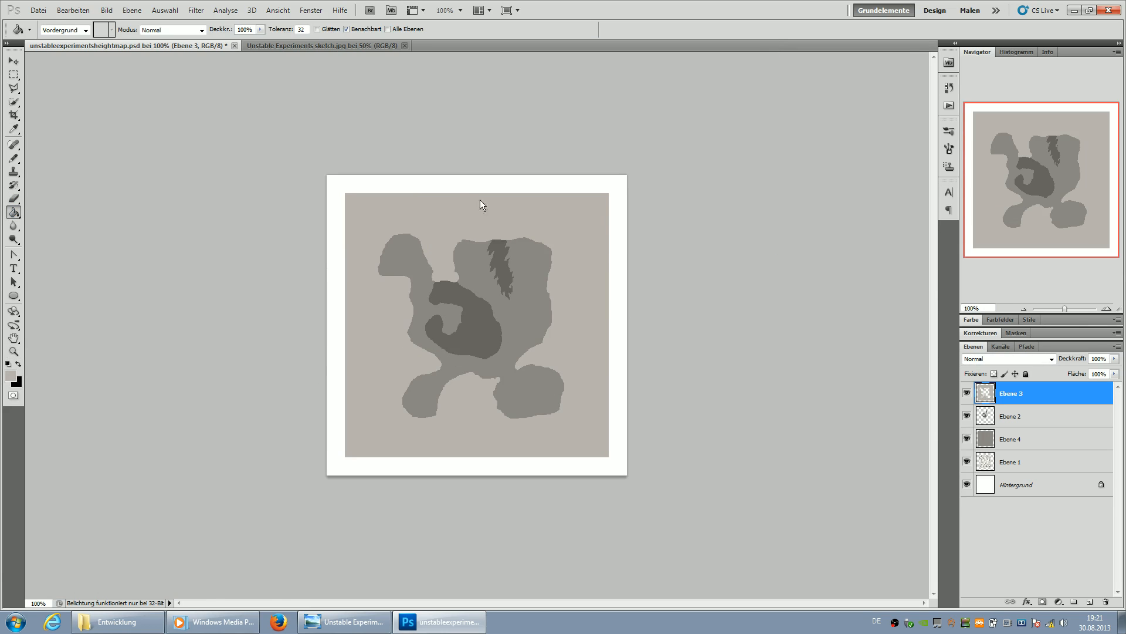
{"action": "left_click", "coordinate": [457, 187]}
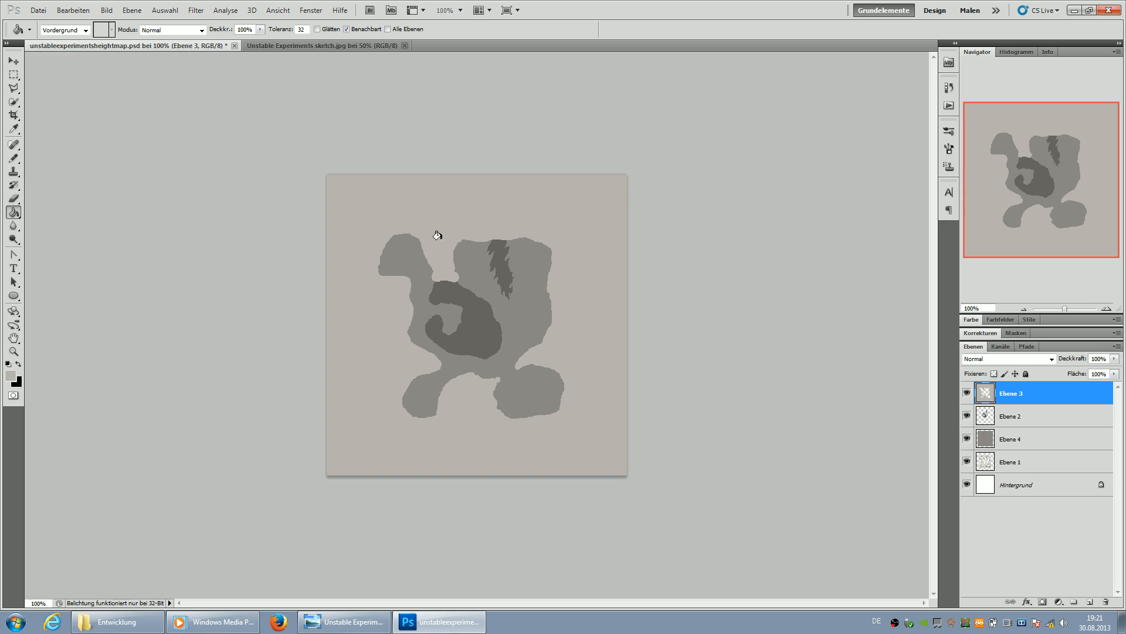
{"action": "key", "text": "ctrl+s"}
- With the Pencil at 5 px, roughen the corner between the upper-left lobe and the dark area using the outer wall colour
{"action": "key", "text": "z"}
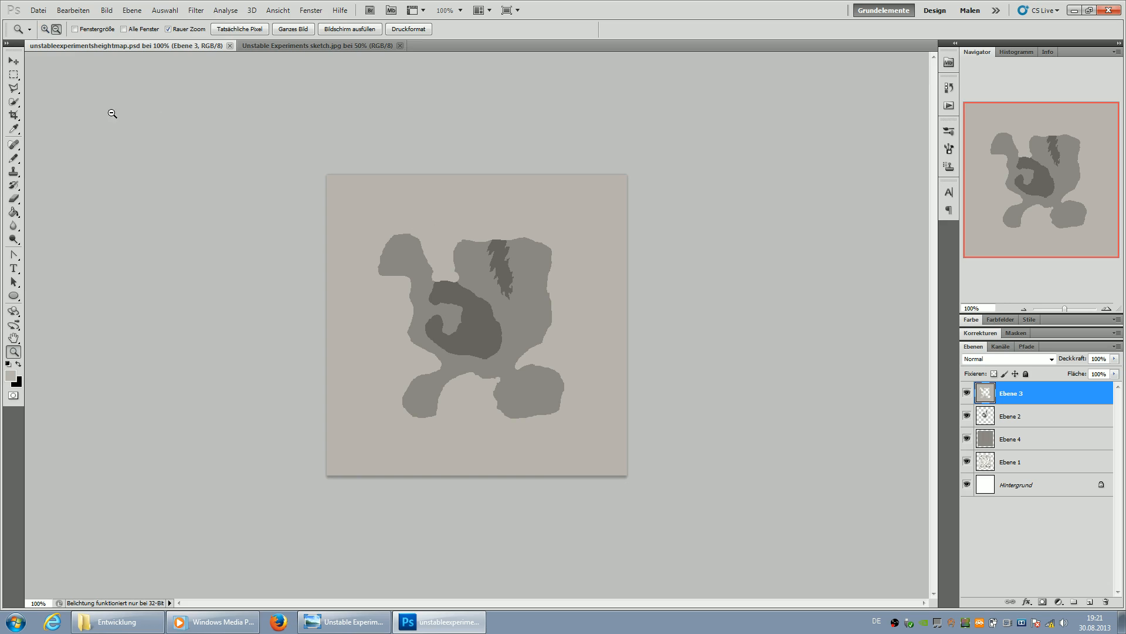
{"action": "left_click", "coordinate": [436, 284]}
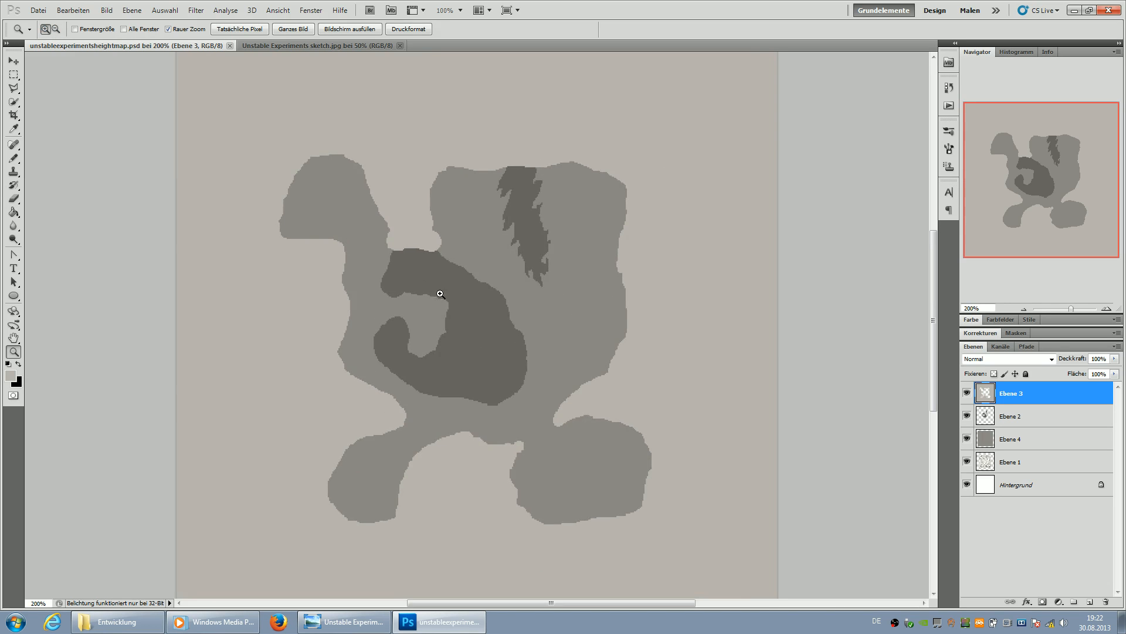
{"action": "left_click", "coordinate": [367, 247]}
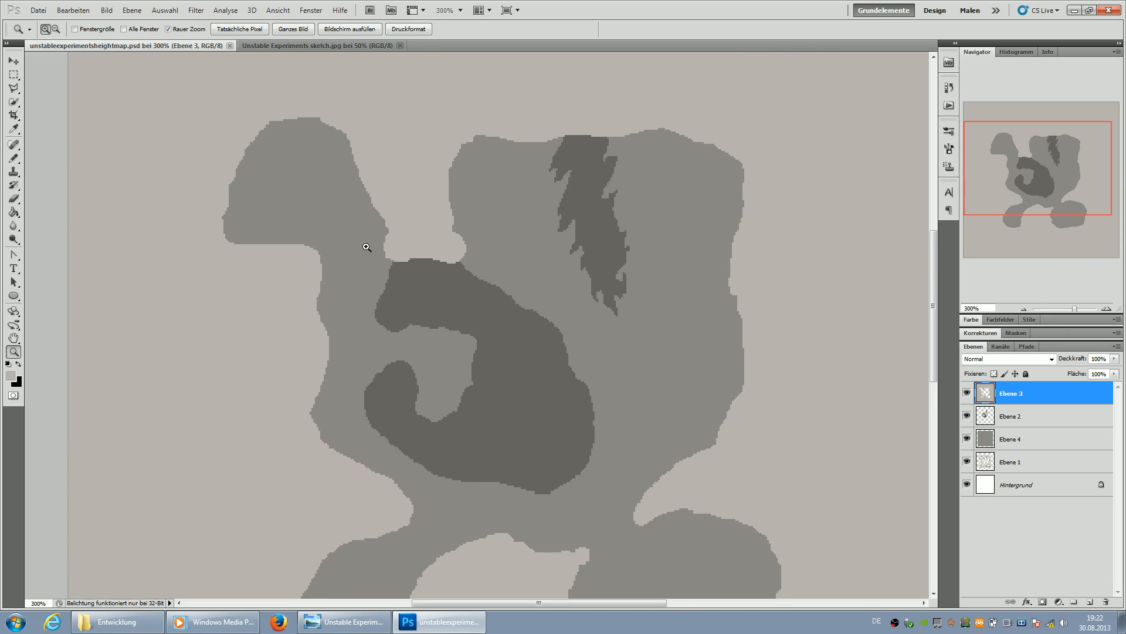
{"action": "left_click", "coordinate": [229, 141]}
{"action": "left_click", "coordinate": [238, 138]}
{"action": "left_click", "coordinate": [368, 132]}
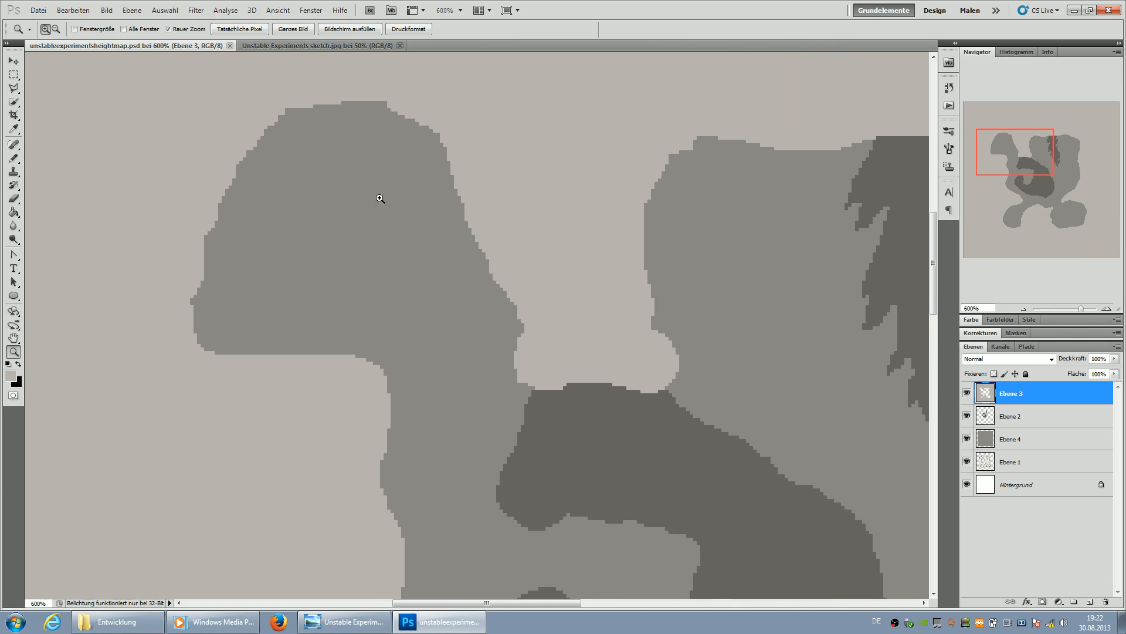
{"action": "scroll", "coordinate": [402, 269], "scroll_direction": "up", "scroll_amount": 3}
{"action": "left_click", "coordinate": [371, 197]}
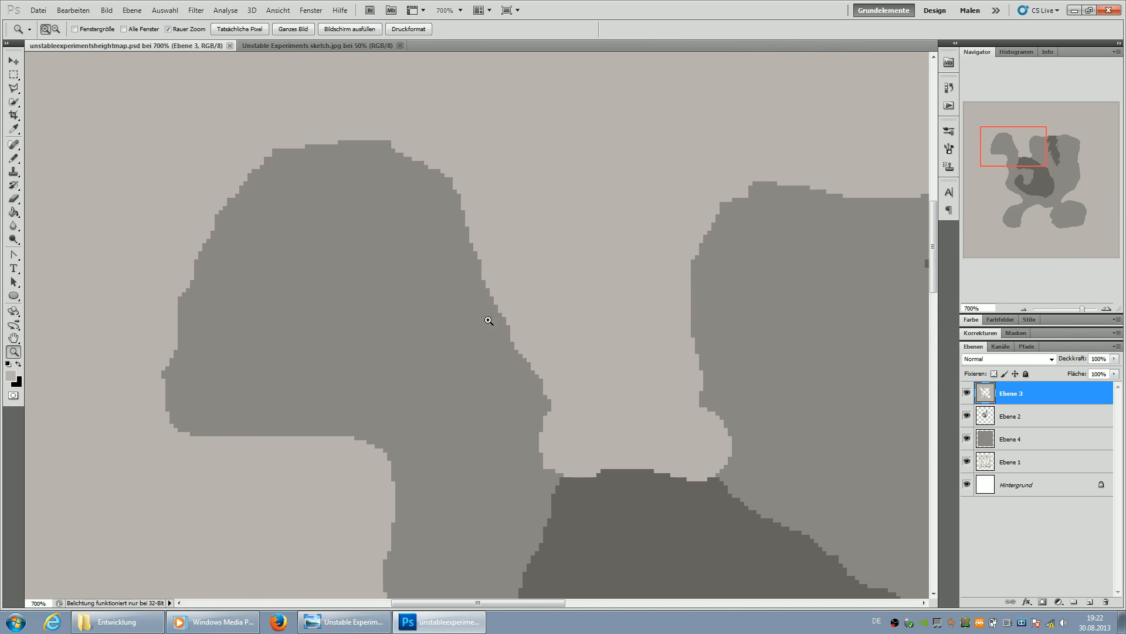
{"action": "left_click", "coordinate": [590, 493]}
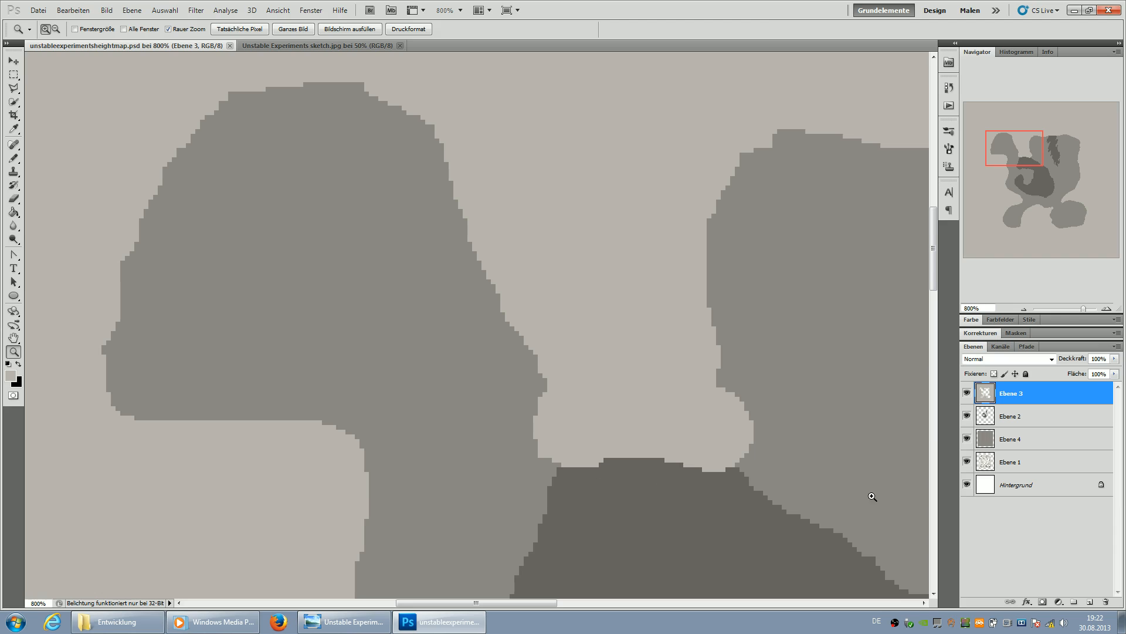
{"action": "left_click", "coordinate": [510, 407]}
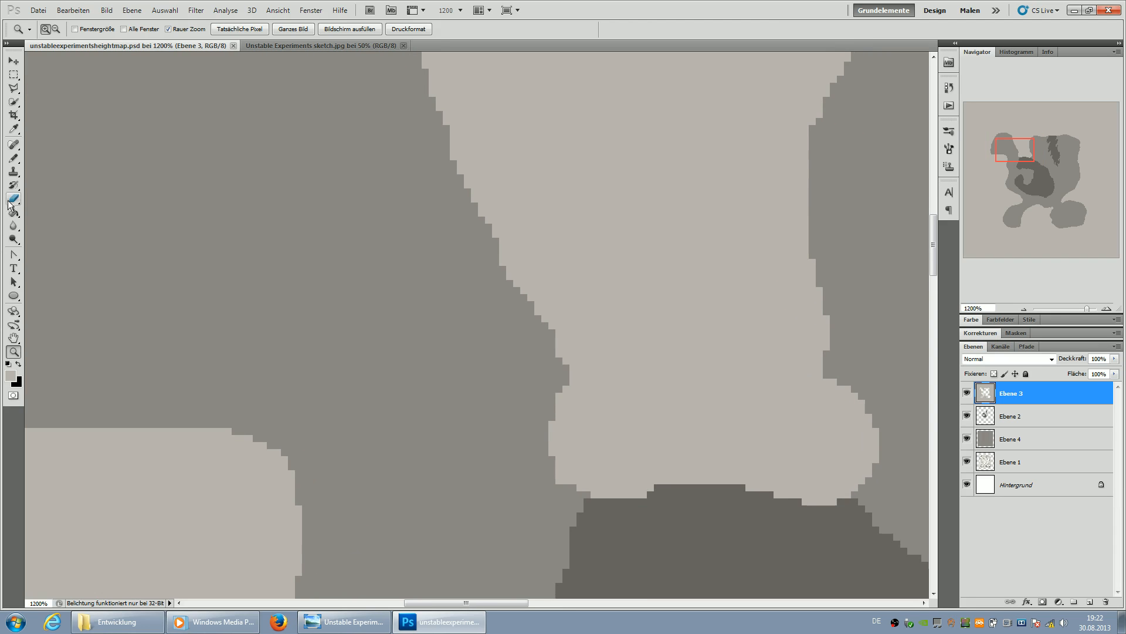
{"action": "left_click", "coordinate": [13, 158]}
{"action": "scroll", "coordinate": [587, 447], "scroll_direction": "down", "scroll_amount": 1}
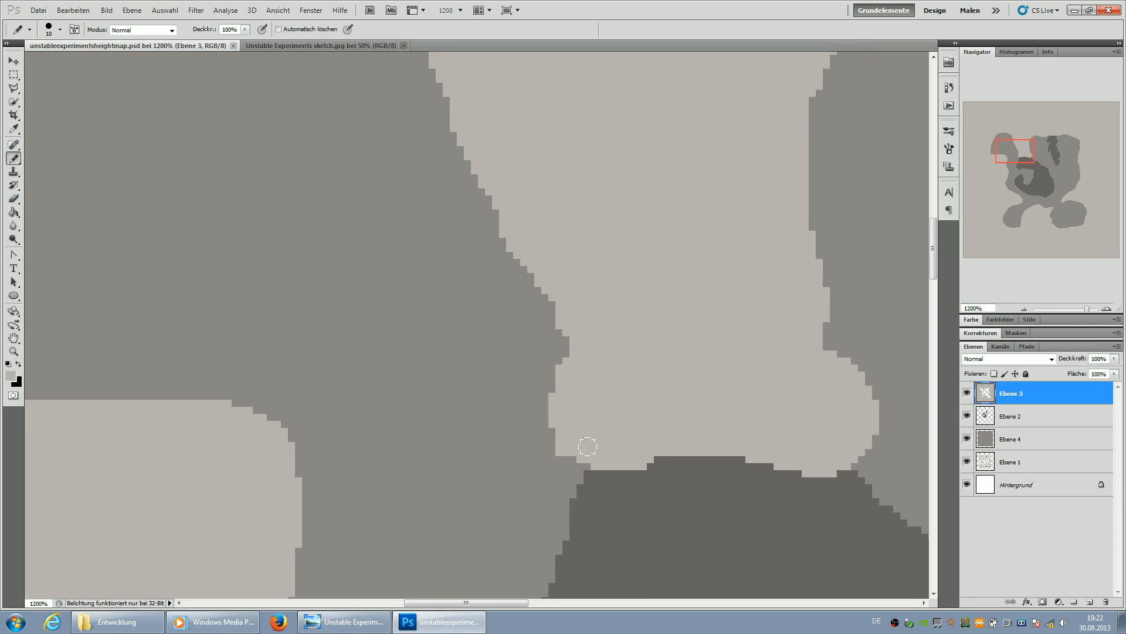
{"action": "right_click", "coordinate": [640, 290]}
{"action": "right_click", "coordinate": [731, 316]}
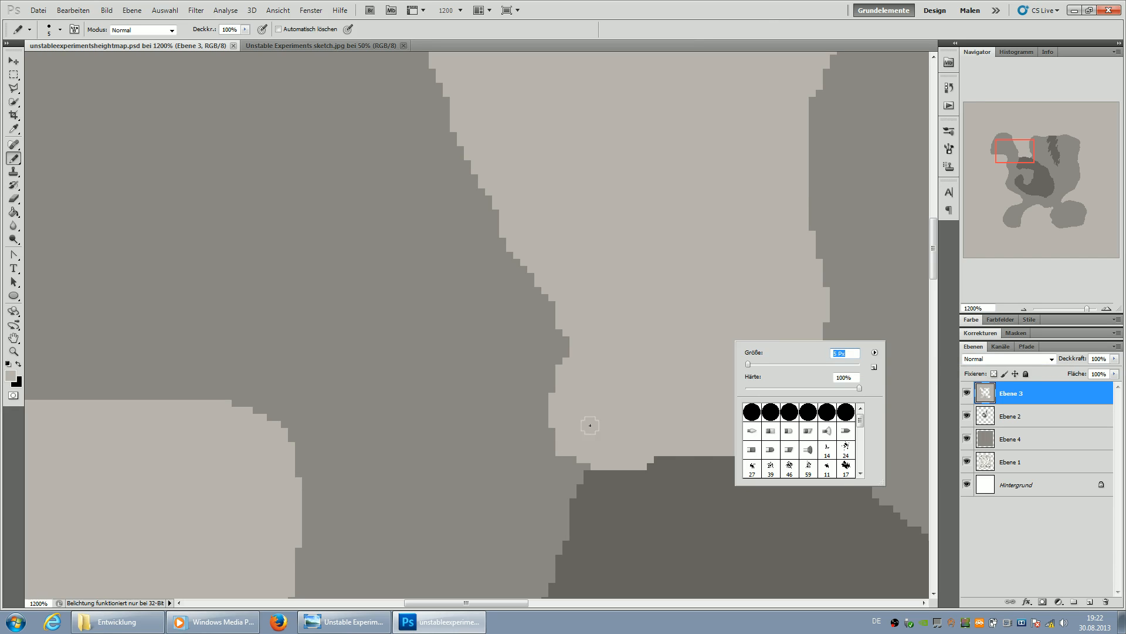
{"action": "left_click", "coordinate": [572, 446]}
{"action": "left_click_drag", "start_coordinate": [580, 443], "coordinate": [578, 455]}
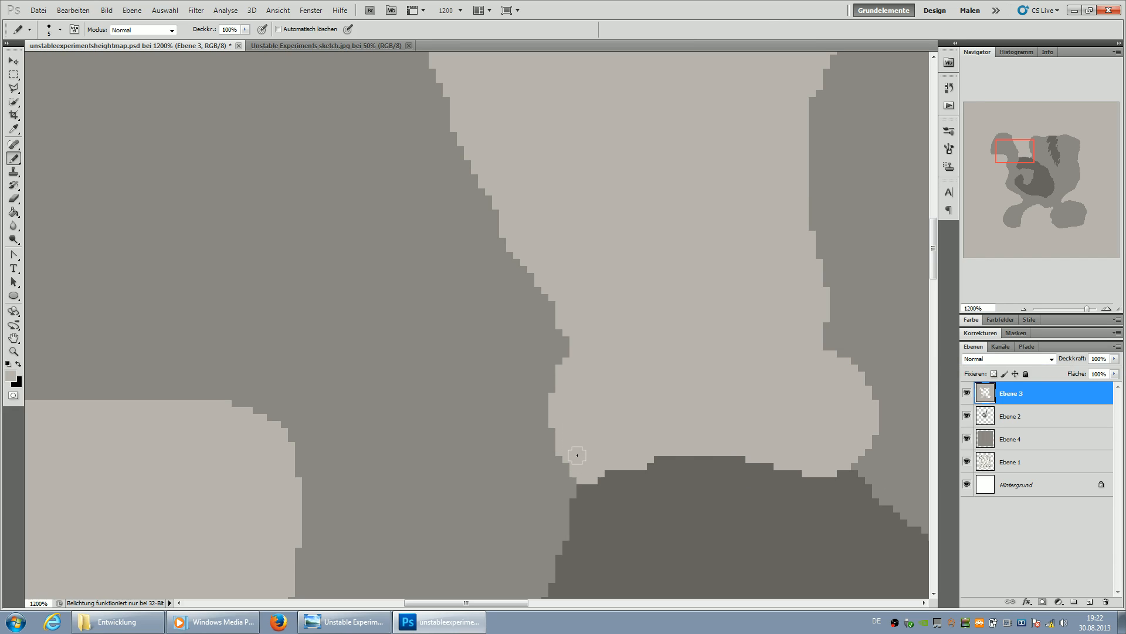
{"action": "scroll", "coordinate": [572, 378], "scroll_direction": "up", "scroll_amount": 1}
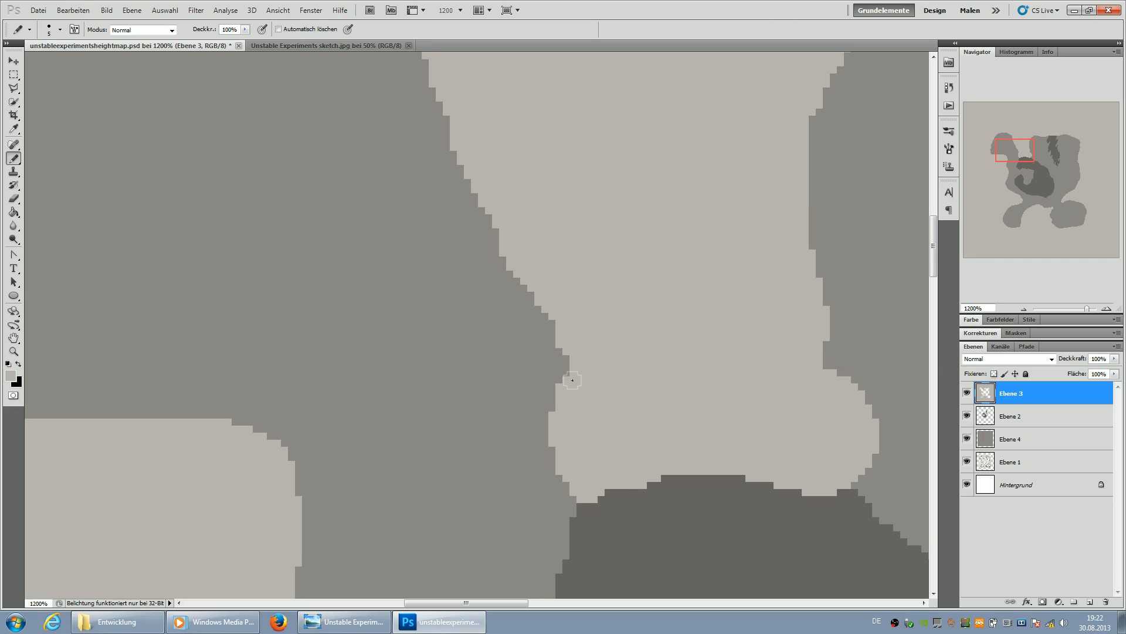
{"action": "left_click", "coordinate": [569, 359]}
- Set the Pencil to 4 px and paint small notches into the upper-left lobe's underside and a deep notch into its outer side
{"action": "left_click_drag", "start_coordinate": [1011, 147], "coordinate": [997, 148]}
{"action": "right_click", "coordinate": [470, 432]}
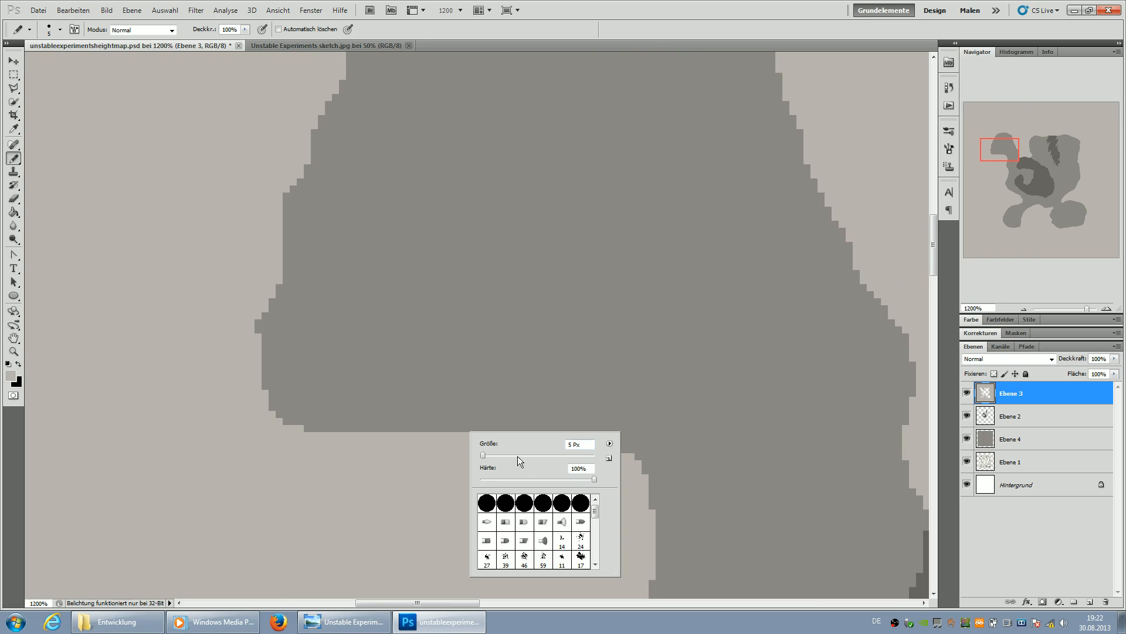
{"action": "key", "text": "Return"}
{"action": "left_click_drag", "start_coordinate": [360, 420], "coordinate": [382, 418]}
{"action": "left_click", "coordinate": [480, 436]}
{"action": "left_click_drag", "start_coordinate": [508, 428], "coordinate": [533, 427]}
{"action": "left_click", "coordinate": [418, 433]}
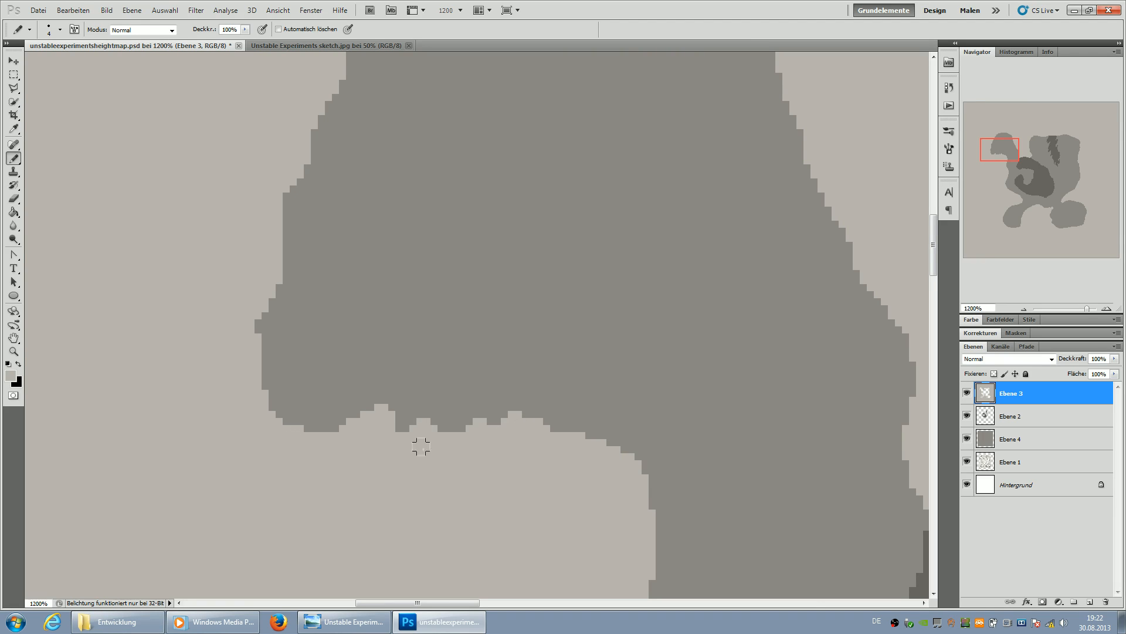
{"action": "mouse_move", "coordinate": [251, 329]}
{"action": "left_mouse_down"}
{"action": "mouse_move", "coordinate": [368, 292]}
{"action": "mouse_move", "coordinate": [292, 286]}
{"action": "left_mouse_up"}
{"action": "left_click_drag", "start_coordinate": [256, 351], "coordinate": [327, 313]}
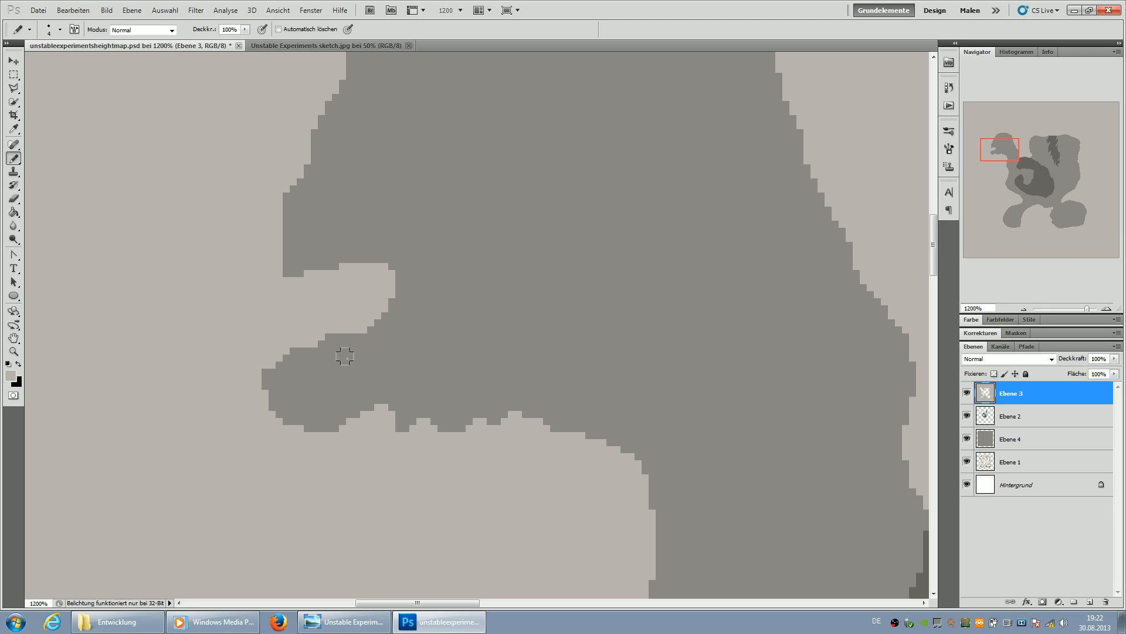
- Pencil irregular notches along the rounded top and both flanks of the upper-left lobe in the outer wall colour
{"action": "left_click_drag", "start_coordinate": [997, 143], "coordinate": [999, 134]}
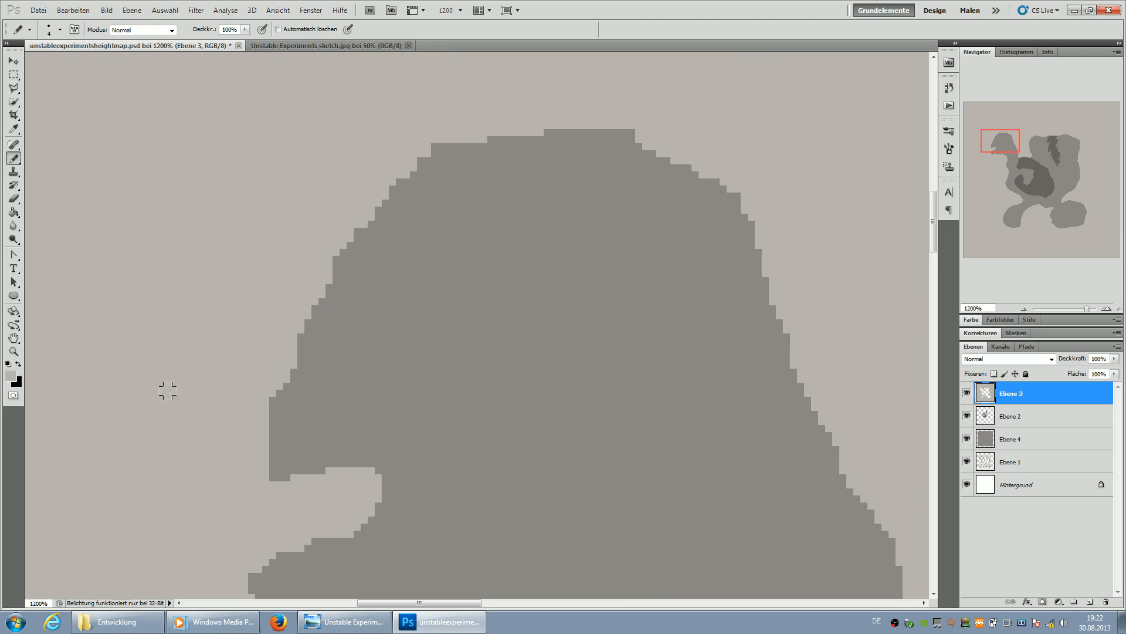
{"action": "mouse_move", "coordinate": [260, 441]}
{"action": "left_mouse_down"}
{"action": "mouse_move", "coordinate": [253, 399]}
{"action": "mouse_move", "coordinate": [266, 372]}
{"action": "mouse_move", "coordinate": [280, 470]}
{"action": "left_mouse_up"}
{"action": "mouse_move", "coordinate": [313, 258]}
{"action": "left_mouse_down"}
{"action": "mouse_move", "coordinate": [362, 247]}
{"action": "mouse_move", "coordinate": [375, 216]}
{"action": "mouse_move", "coordinate": [366, 202]}
{"action": "mouse_move", "coordinate": [358, 229]}
{"action": "mouse_move", "coordinate": [394, 213]}
{"action": "mouse_move", "coordinate": [390, 237]}
{"action": "mouse_move", "coordinate": [366, 220]}
{"action": "mouse_move", "coordinate": [383, 196]}
{"action": "mouse_move", "coordinate": [404, 195]}
{"action": "mouse_move", "coordinate": [437, 167]}
{"action": "mouse_move", "coordinate": [435, 150]}
{"action": "mouse_move", "coordinate": [416, 159]}
{"action": "mouse_move", "coordinate": [470, 136]}
{"action": "mouse_move", "coordinate": [510, 136]}
{"action": "mouse_move", "coordinate": [424, 194]}
{"action": "mouse_move", "coordinate": [447, 199]}
{"action": "mouse_move", "coordinate": [480, 154]}
{"action": "mouse_move", "coordinate": [584, 127]}
{"action": "mouse_move", "coordinate": [649, 142]}
{"action": "mouse_move", "coordinate": [721, 202]}
{"action": "mouse_move", "coordinate": [764, 213]}
{"action": "mouse_move", "coordinate": [617, 132]}
{"action": "mouse_move", "coordinate": [478, 167]}
{"action": "left_mouse_up"}
{"action": "mouse_move", "coordinate": [315, 276]}
{"action": "left_mouse_down"}
{"action": "mouse_move", "coordinate": [327, 312]}
{"action": "mouse_move", "coordinate": [287, 300]}
{"action": "mouse_move", "coordinate": [312, 272]}
{"action": "left_mouse_up"}
{"action": "mouse_move", "coordinate": [752, 221]}
{"action": "left_mouse_down"}
{"action": "mouse_move", "coordinate": [760, 254]}
{"action": "mouse_move", "coordinate": [741, 302]}
{"action": "left_mouse_up"}
{"action": "left_click_drag", "start_coordinate": [703, 197], "coordinate": [675, 189]}
{"action": "mouse_move", "coordinate": [753, 246]}
{"action": "left_mouse_down"}
{"action": "mouse_move", "coordinate": [739, 258]}
{"action": "mouse_move", "coordinate": [777, 296]}
{"action": "mouse_move", "coordinate": [781, 363]}
{"action": "left_mouse_up"}
{"action": "left_click_drag", "start_coordinate": [625, 142], "coordinate": [626, 156]}
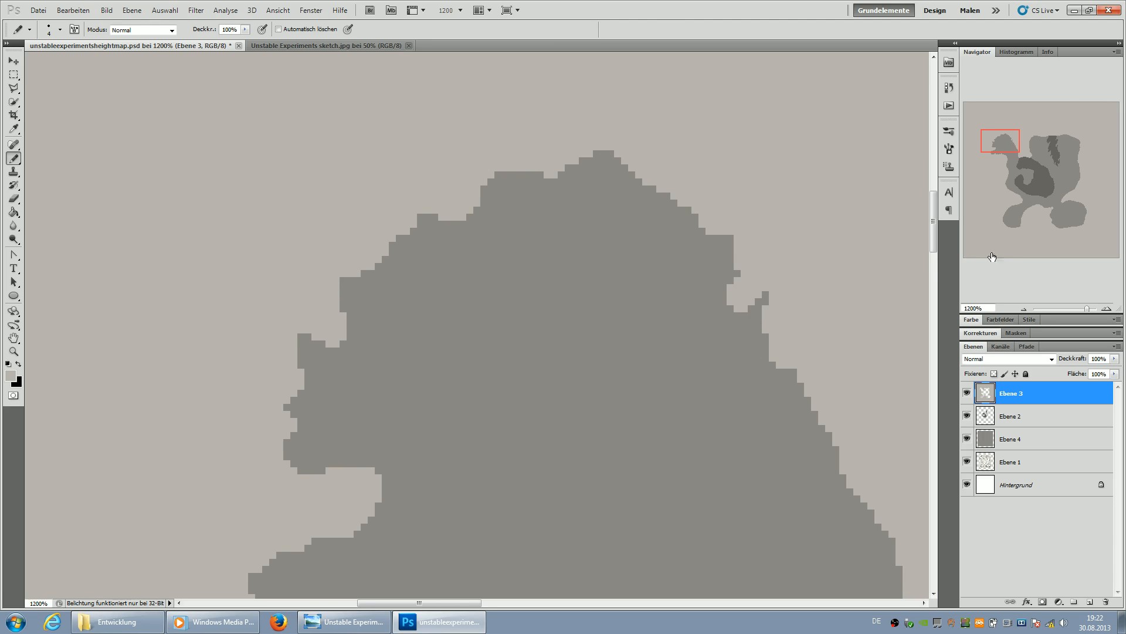
{"action": "mouse_move", "coordinate": [1013, 143]}
{"action": "left_mouse_down"}
{"action": "mouse_move", "coordinate": [1024, 153]}
{"action": "mouse_move", "coordinate": [1018, 146]}
{"action": "left_mouse_up"}
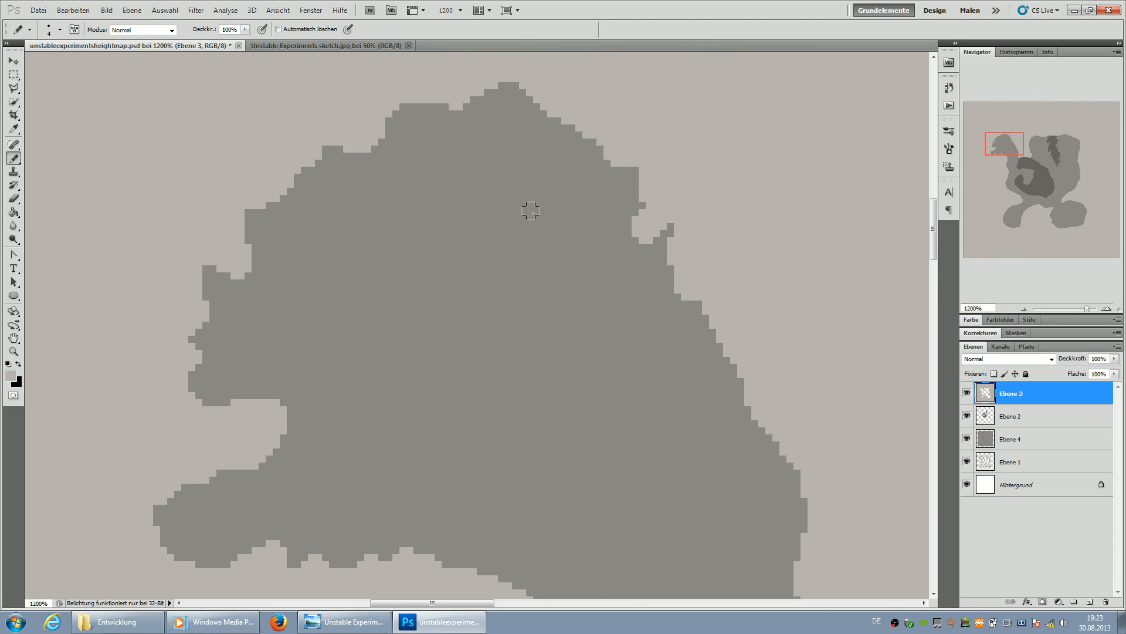
{"action": "mouse_move", "coordinate": [713, 317]}
{"action": "left_mouse_down"}
{"action": "mouse_move", "coordinate": [717, 372]}
{"action": "mouse_move", "coordinate": [689, 303]}
{"action": "mouse_move", "coordinate": [705, 294]}
{"action": "mouse_move", "coordinate": [681, 291]}
{"action": "left_mouse_up"}
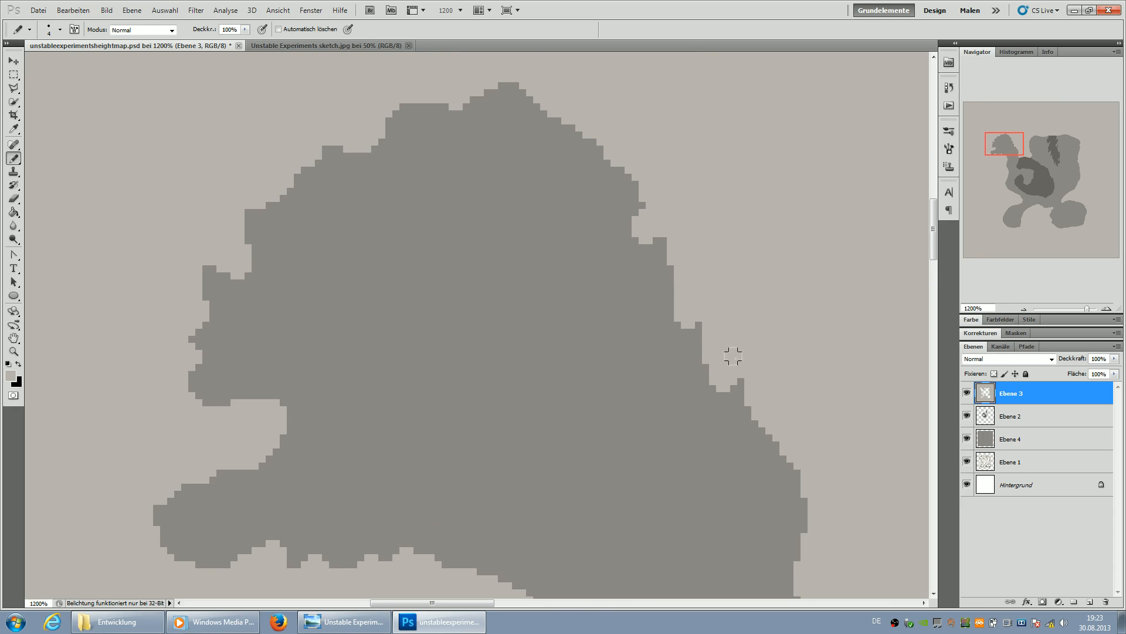
- Roughen both edges of the narrow neck below the upper-left lobe with the 4 px Pencil
{"action": "left_click_drag", "start_coordinate": [1016, 151], "coordinate": [1027, 163]}
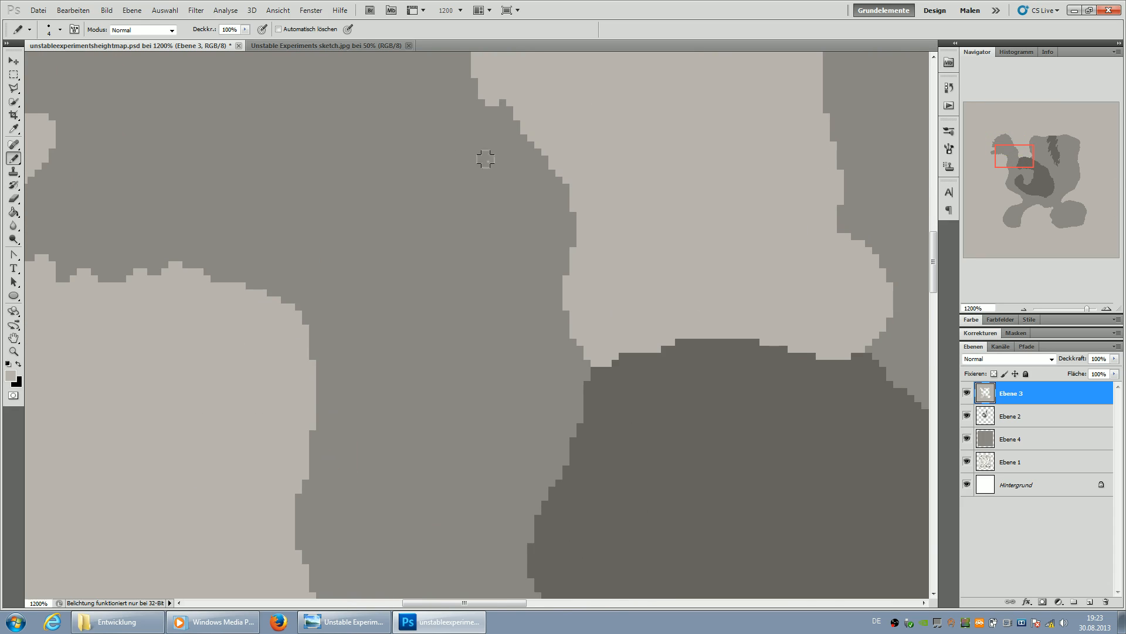
{"action": "left_click_drag", "start_coordinate": [542, 129], "coordinate": [574, 223]}
{"action": "mouse_move", "coordinate": [275, 310]}
{"action": "left_mouse_down"}
{"action": "mouse_move", "coordinate": [294, 317]}
{"action": "mouse_move", "coordinate": [323, 394]}
{"action": "mouse_move", "coordinate": [313, 421]}
{"action": "left_mouse_up"}
{"action": "left_click_drag", "start_coordinate": [303, 329], "coordinate": [299, 351]}
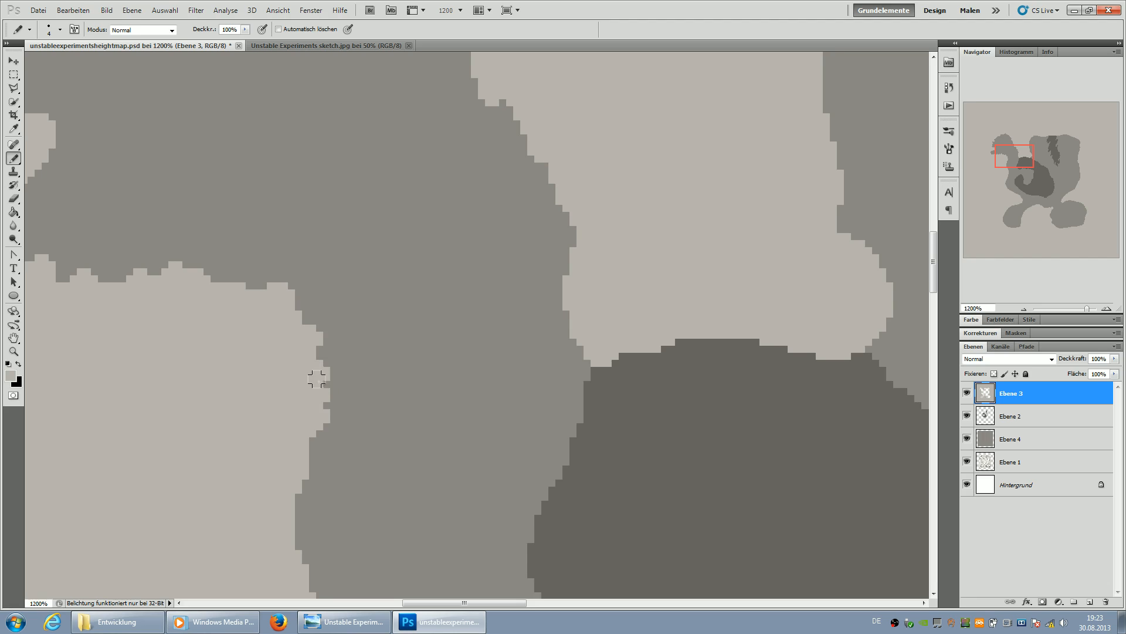
{"action": "left_click_drag", "start_coordinate": [318, 392], "coordinate": [330, 402]}
{"action": "left_click_drag", "start_coordinate": [1021, 160], "coordinate": [1019, 166]}
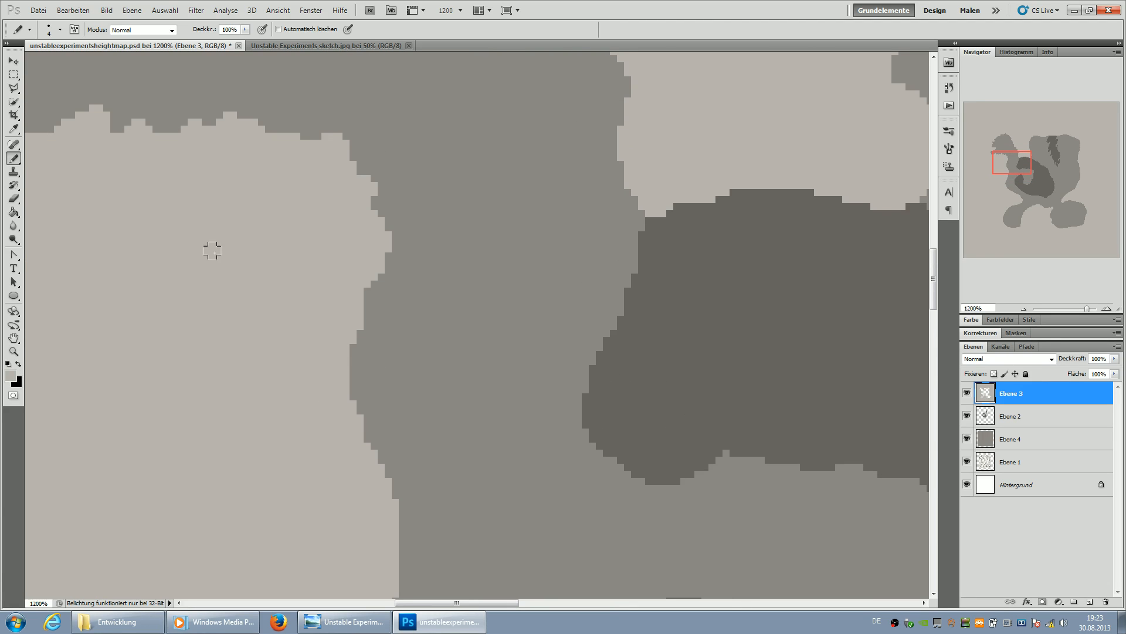
{"action": "mouse_move", "coordinate": [381, 248]}
{"action": "left_mouse_down"}
{"action": "mouse_move", "coordinate": [339, 315]}
{"action": "mouse_move", "coordinate": [332, 379]}
{"action": "mouse_move", "coordinate": [361, 377]}
{"action": "mouse_move", "coordinate": [345, 367]}
{"action": "mouse_move", "coordinate": [346, 410]}
{"action": "left_mouse_up"}
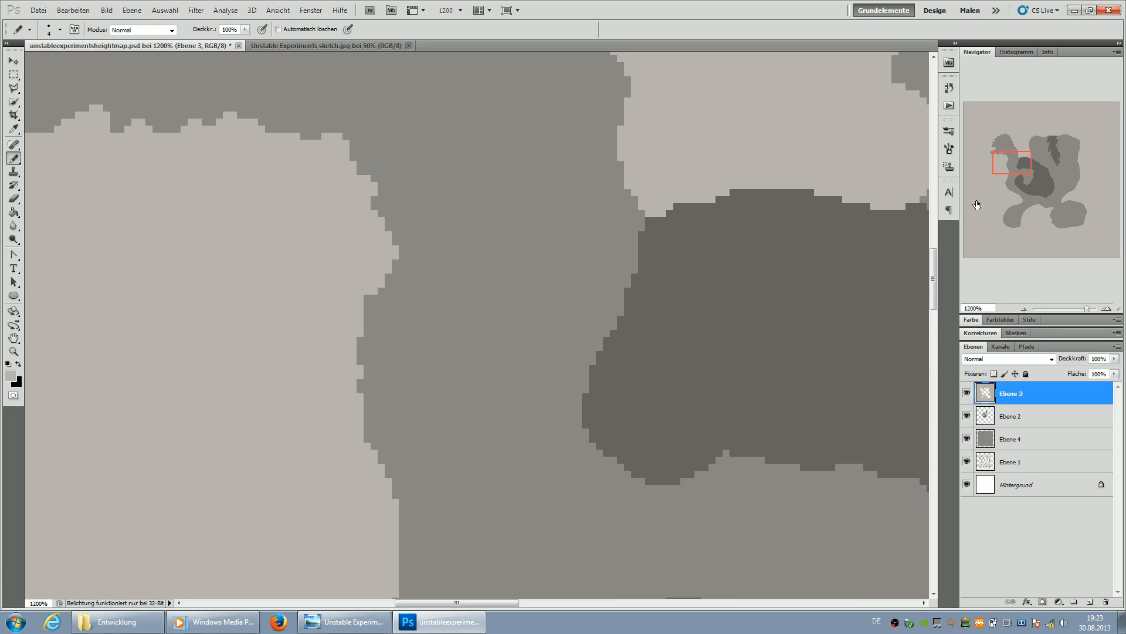
- Erase small bits of the outer wall along the outer edge of the neck with the 2 px Eraser in Buntstift mode
{"action": "left_click", "coordinate": [14, 199]}
{"action": "mouse_move", "coordinate": [370, 355]}
{"action": "left_mouse_down"}
{"action": "mouse_move", "coordinate": [352, 359]}
{"action": "mouse_move", "coordinate": [342, 381]}
{"action": "mouse_move", "coordinate": [365, 334]}
{"action": "mouse_move", "coordinate": [382, 366]}
{"action": "mouse_move", "coordinate": [365, 399]}
{"action": "mouse_move", "coordinate": [372, 441]}
{"action": "left_mouse_up"}
{"action": "left_click_drag", "start_coordinate": [1016, 186], "coordinate": [1015, 176]}
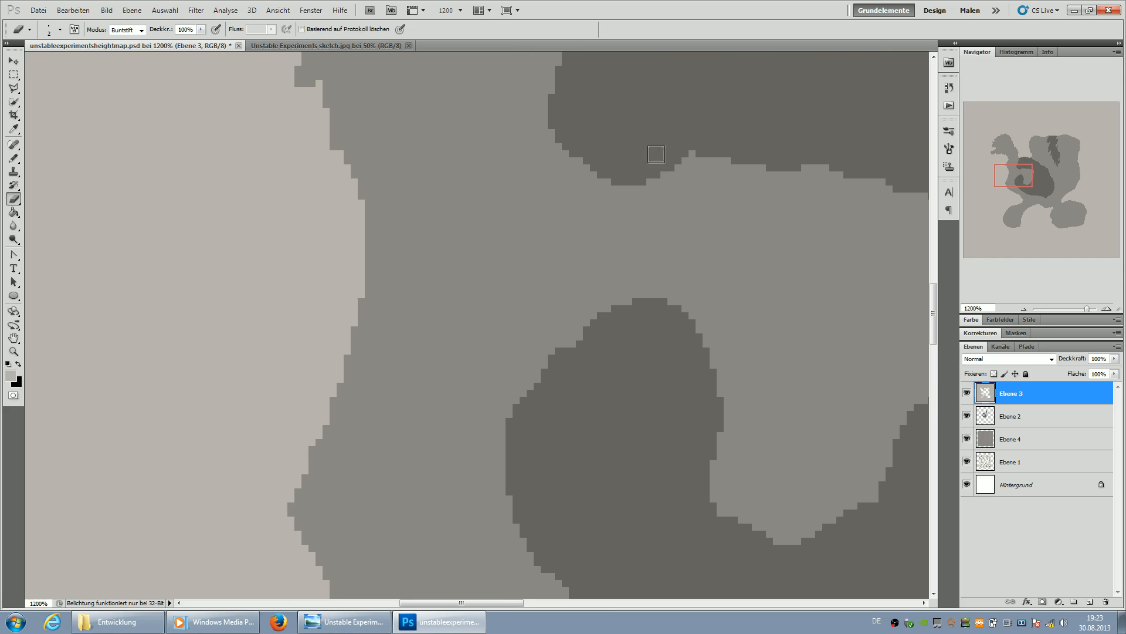
{"action": "mouse_move", "coordinate": [317, 121]}
{"action": "left_mouse_down"}
{"action": "mouse_move", "coordinate": [342, 170]}
{"action": "mouse_move", "coordinate": [314, 144]}
{"action": "left_mouse_up"}
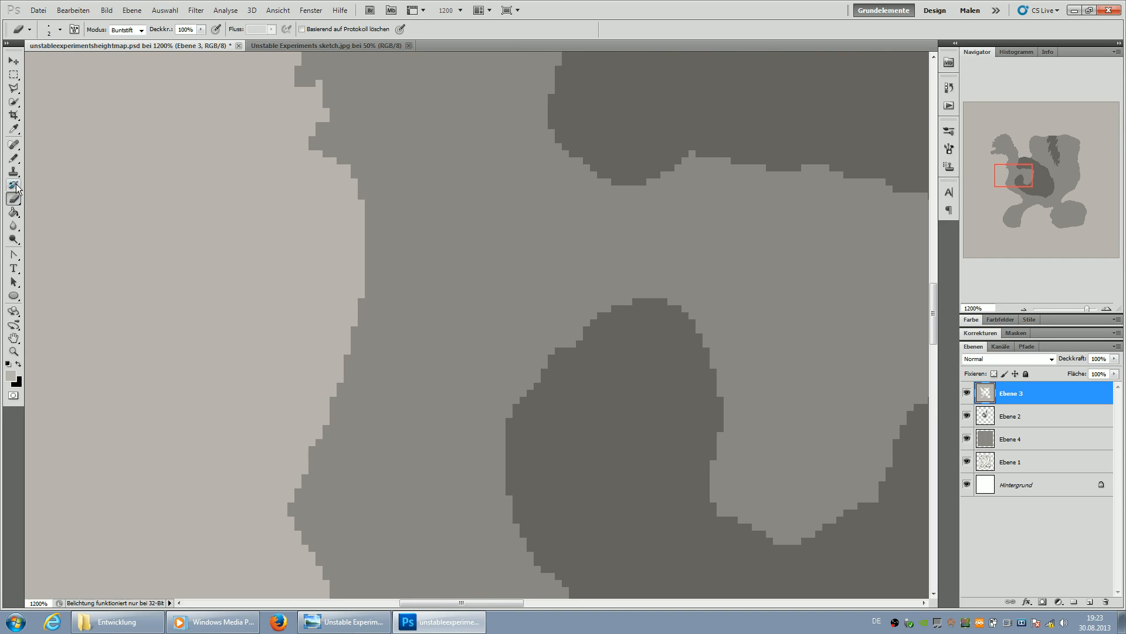
- Pencil a pointed wall wedge into the outer edge west of the dark spiral, and shape a small ledge below it with Eraser and Pencil
{"action": "left_click", "coordinate": [13, 159]}
{"action": "mouse_move", "coordinate": [343, 163]}
{"action": "left_mouse_down"}
{"action": "mouse_move", "coordinate": [340, 231]}
{"action": "mouse_move", "coordinate": [365, 232]}
{"action": "mouse_move", "coordinate": [363, 221]}
{"action": "mouse_move", "coordinate": [387, 234]}
{"action": "mouse_move", "coordinate": [370, 231]}
{"action": "mouse_move", "coordinate": [359, 255]}
{"action": "mouse_move", "coordinate": [366, 206]}
{"action": "mouse_move", "coordinate": [363, 232]}
{"action": "left_mouse_up"}
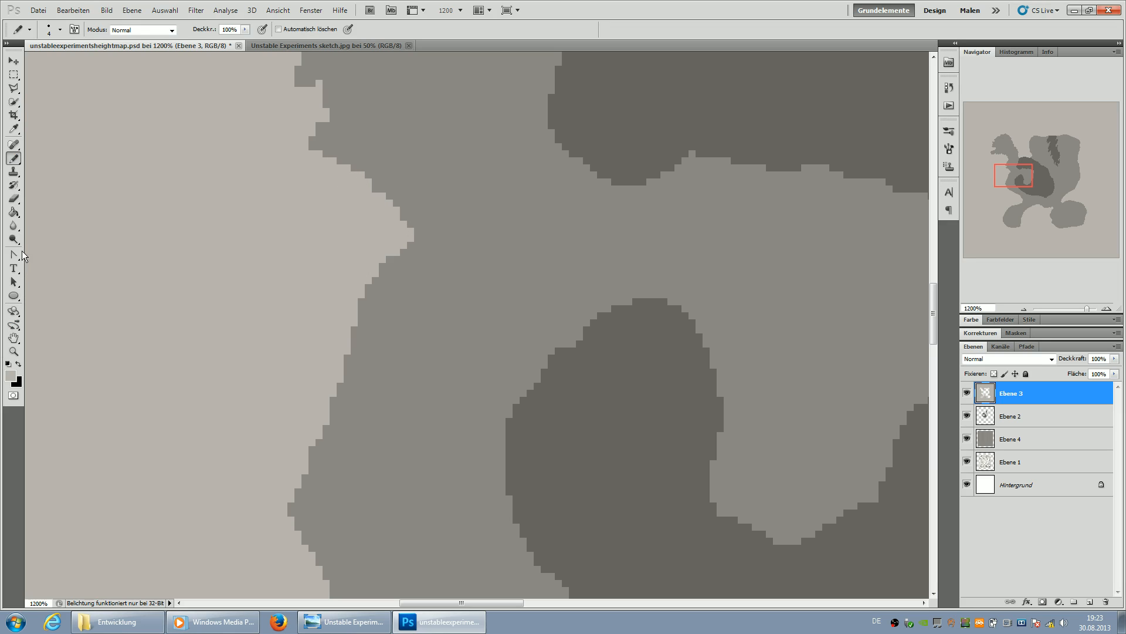
{"action": "left_click", "coordinate": [14, 198]}
{"action": "mouse_move", "coordinate": [369, 343]}
{"action": "left_mouse_down"}
{"action": "mouse_move", "coordinate": [350, 374]}
{"action": "mouse_move", "coordinate": [345, 359]}
{"action": "mouse_move", "coordinate": [362, 345]}
{"action": "mouse_move", "coordinate": [330, 345]}
{"action": "mouse_move", "coordinate": [330, 334]}
{"action": "mouse_move", "coordinate": [331, 352]}
{"action": "mouse_move", "coordinate": [315, 338]}
{"action": "mouse_move", "coordinate": [340, 329]}
{"action": "left_mouse_up"}
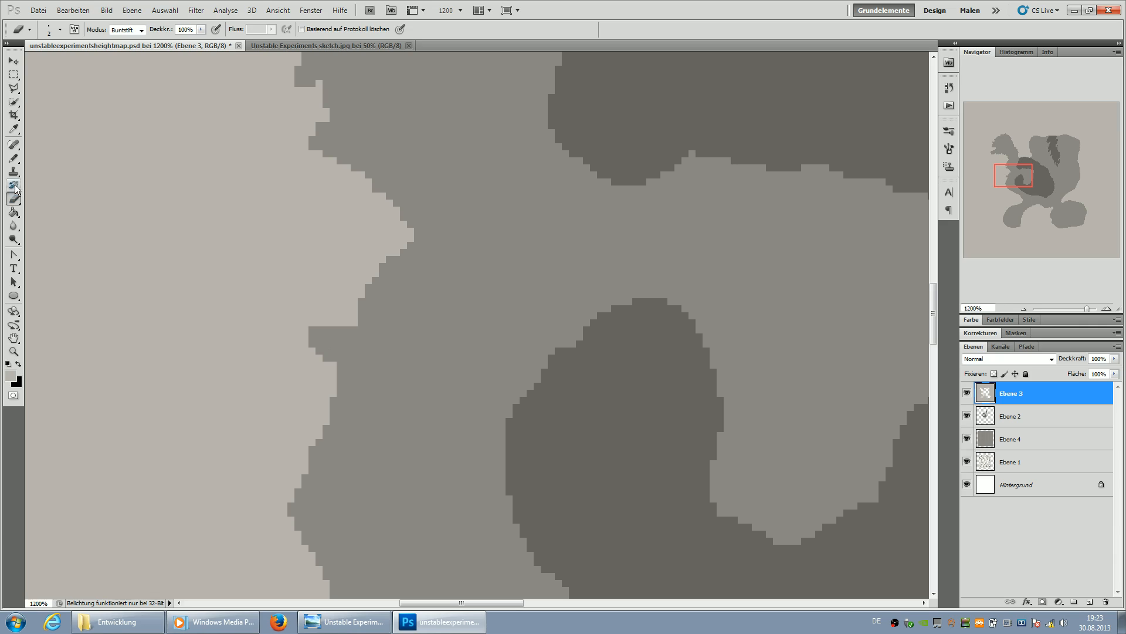
{"action": "left_click", "coordinate": [10, 161]}
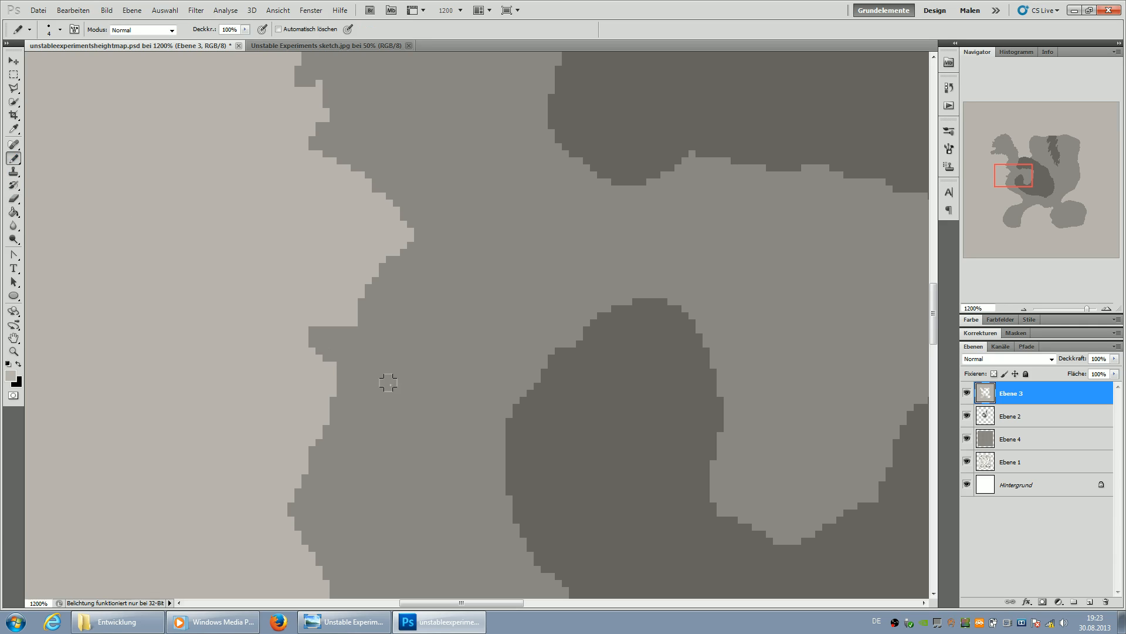
{"action": "left_click", "coordinate": [349, 346]}
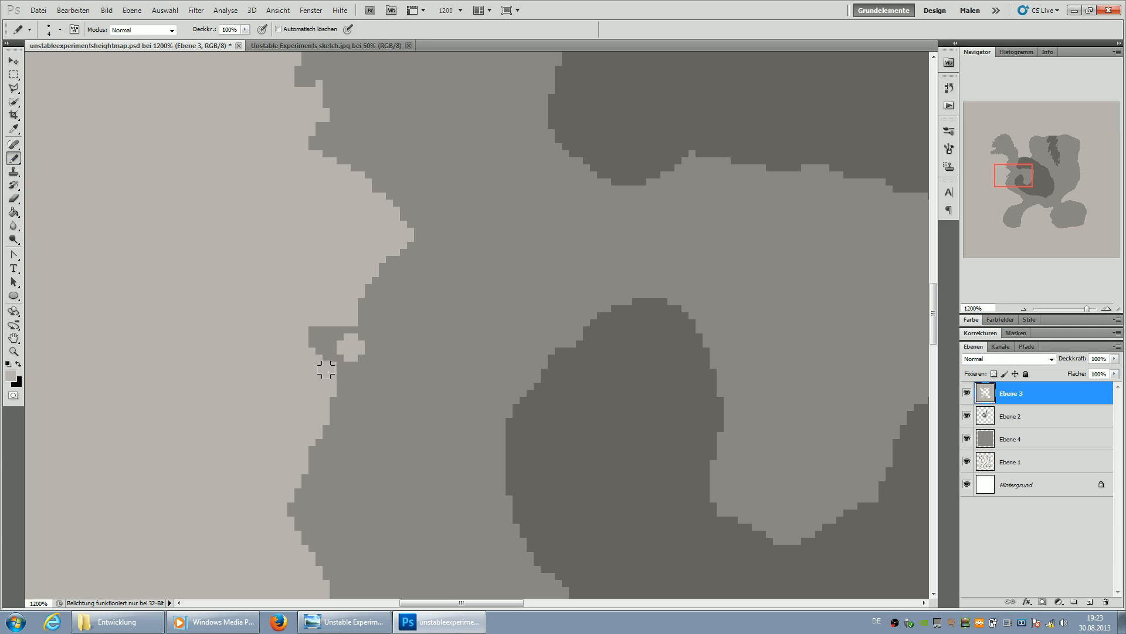
{"action": "left_click_drag", "start_coordinate": [333, 356], "coordinate": [340, 380]}
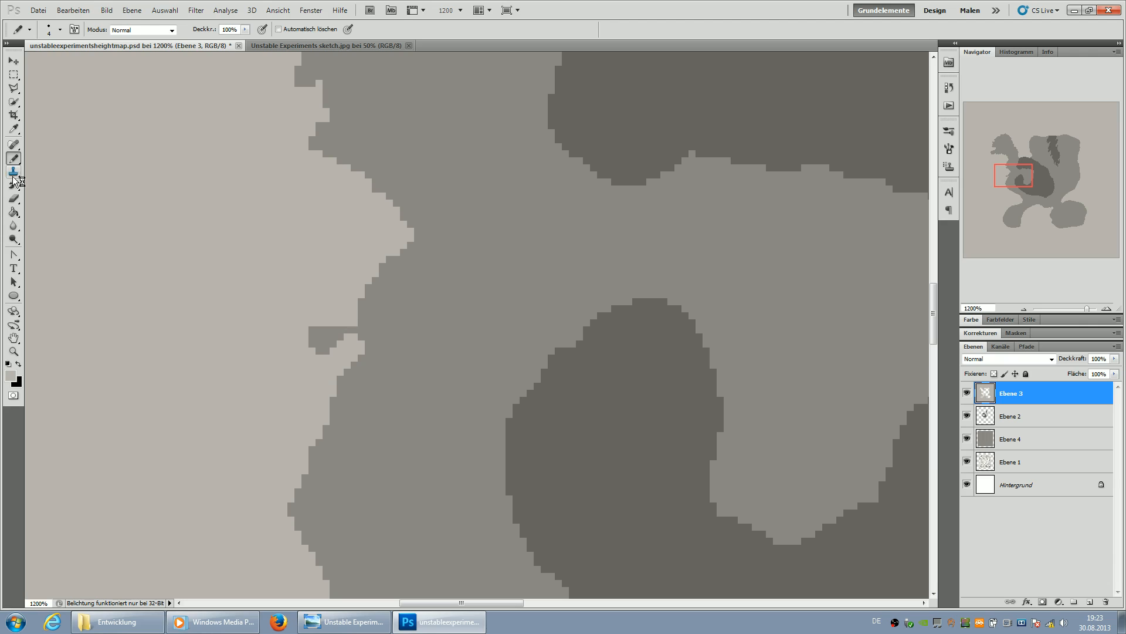
- Erase wall pixels around the small ledge and at the tip of the wall wedge to make the edge more irregular
{"action": "left_click", "coordinate": [13, 198]}
{"action": "left_click_drag", "start_coordinate": [356, 325], "coordinate": [344, 320]}
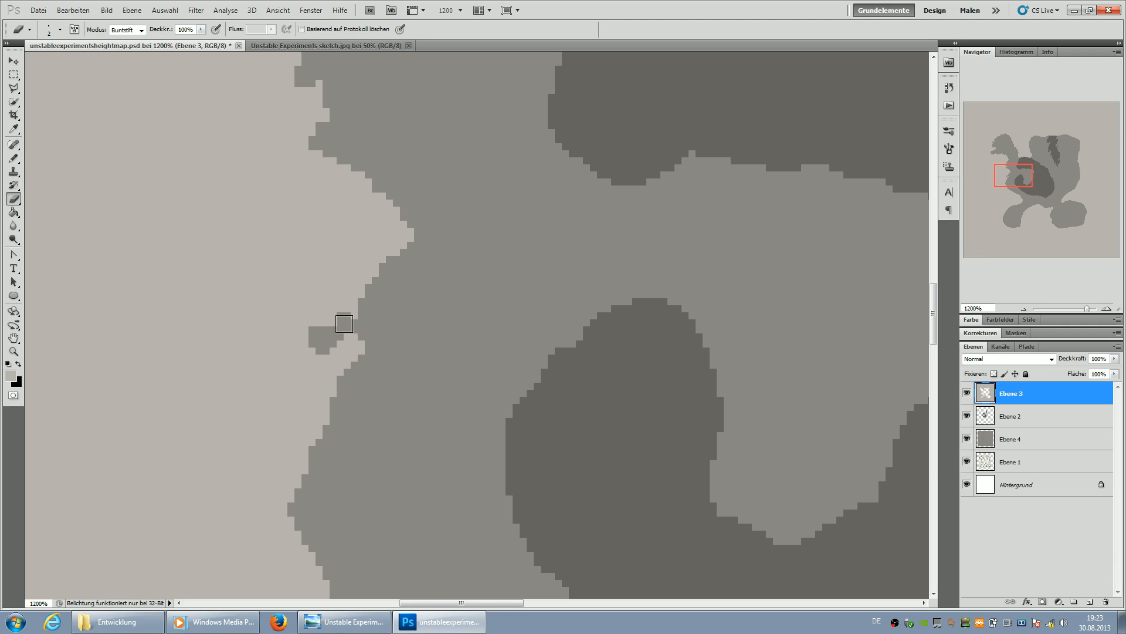
{"action": "mouse_move", "coordinate": [329, 363]}
{"action": "left_mouse_down"}
{"action": "mouse_move", "coordinate": [339, 384]}
{"action": "mouse_move", "coordinate": [321, 345]}
{"action": "left_mouse_up"}
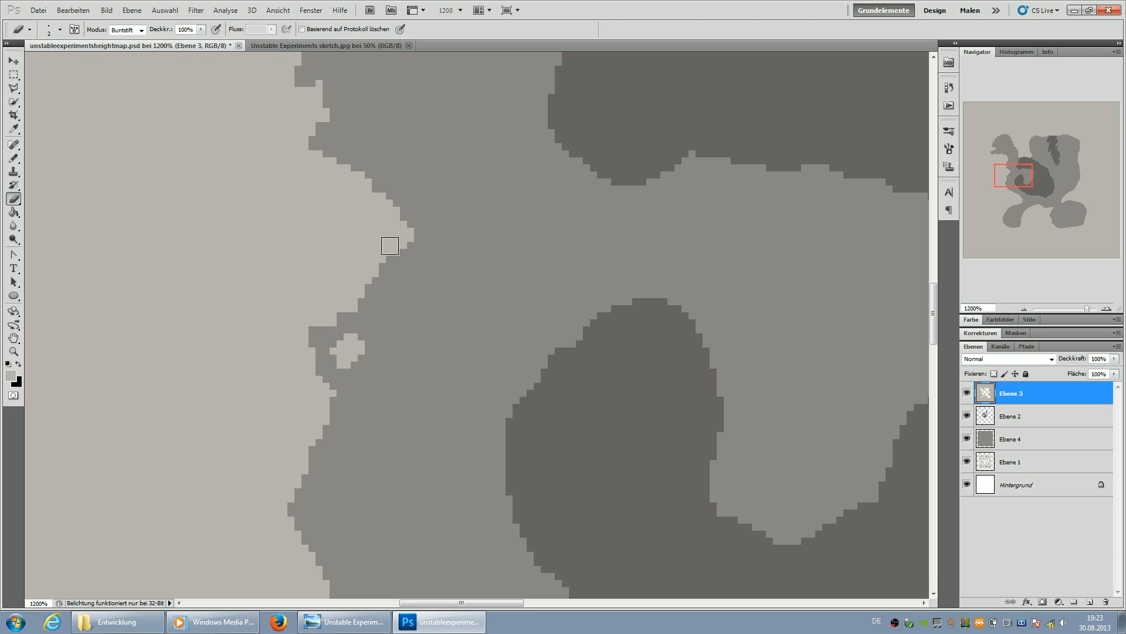
{"action": "mouse_move", "coordinate": [408, 231]}
{"action": "left_mouse_down"}
{"action": "mouse_move", "coordinate": [377, 241]}
{"action": "mouse_move", "coordinate": [389, 237]}
{"action": "mouse_move", "coordinate": [392, 253]}
{"action": "mouse_move", "coordinate": [384, 242]}
{"action": "left_mouse_up"}
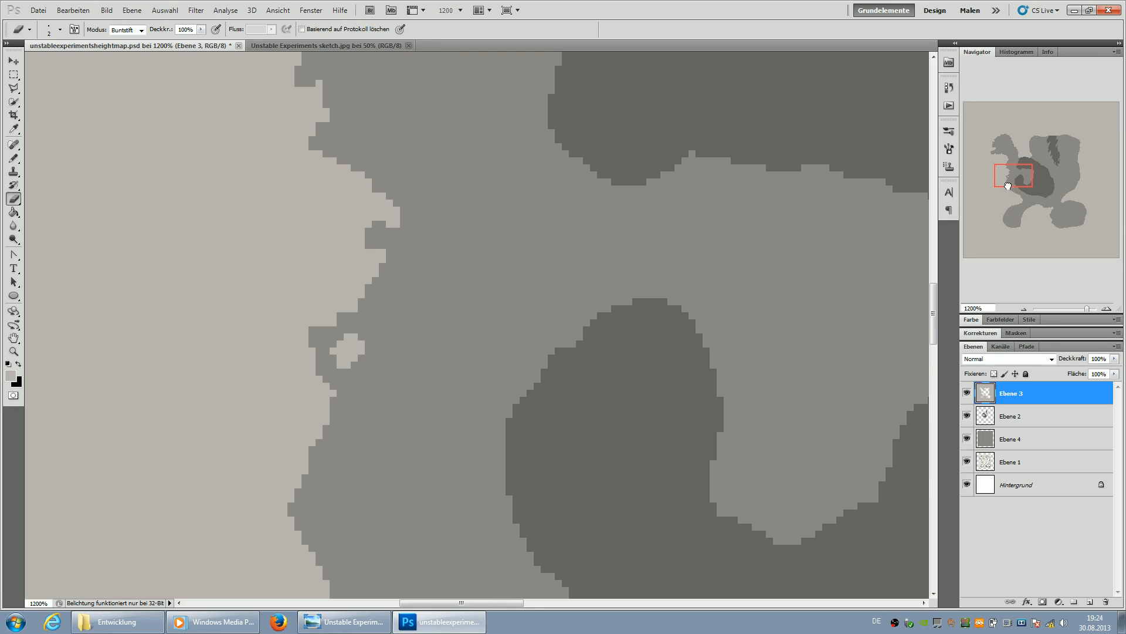
- Erase small bits of the outer wall at the bulge west of the dark spiral and along the slope southwest of it
{"action": "left_click_drag", "start_coordinate": [1008, 186], "coordinate": [1013, 196]}
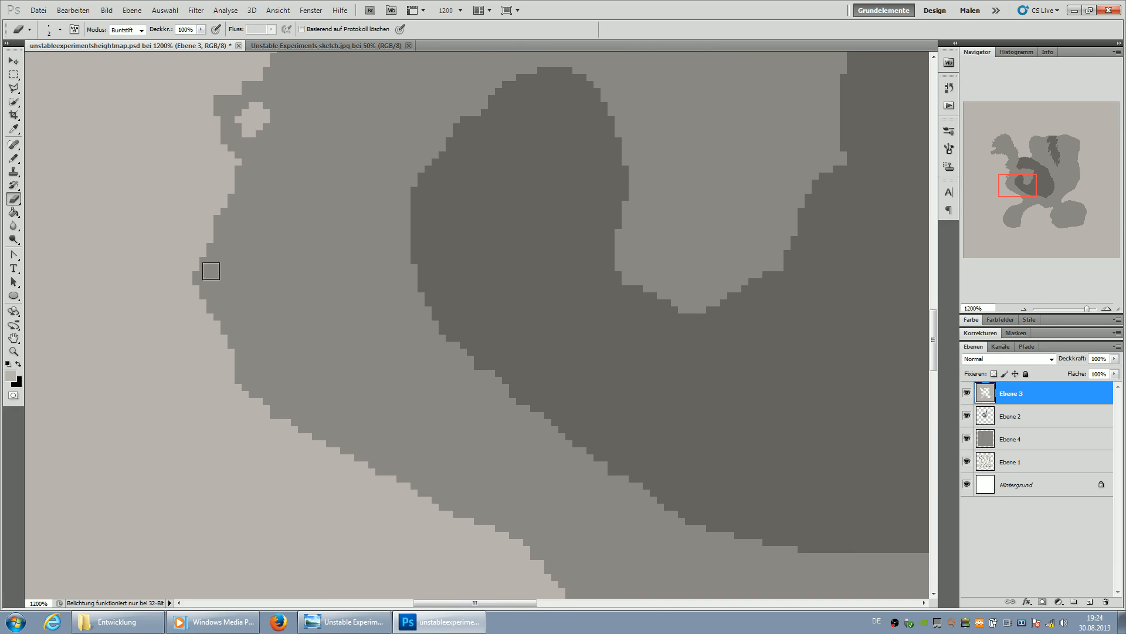
{"action": "left_click", "coordinate": [206, 238]}
{"action": "left_click_drag", "start_coordinate": [206, 240], "coordinate": [193, 234]}
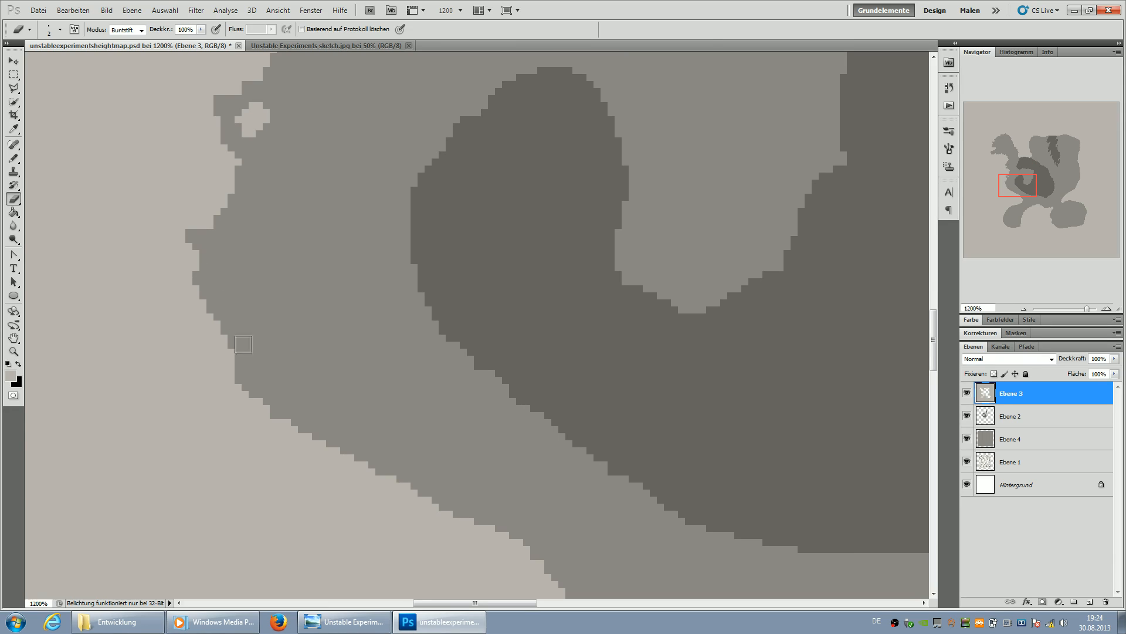
{"action": "left_click", "coordinate": [437, 507]}
{"action": "left_click_drag", "start_coordinate": [440, 516], "coordinate": [453, 539]}
{"action": "left_click_drag", "start_coordinate": [397, 492], "coordinate": [352, 456]}
{"action": "left_click", "coordinate": [418, 502]}
- Erase more wall pixels along the diagonal edge down to the bay above the lower-left lobe, giving it small irregular teeth
{"action": "left_click_drag", "start_coordinate": [1030, 186], "coordinate": [1028, 195]}
{"action": "mouse_move", "coordinate": [552, 355]}
{"action": "left_mouse_down"}
{"action": "mouse_move", "coordinate": [550, 390]}
{"action": "mouse_move", "coordinate": [548, 372]}
{"action": "left_mouse_up"}
{"action": "left_click_drag", "start_coordinate": [574, 425], "coordinate": [580, 405]}
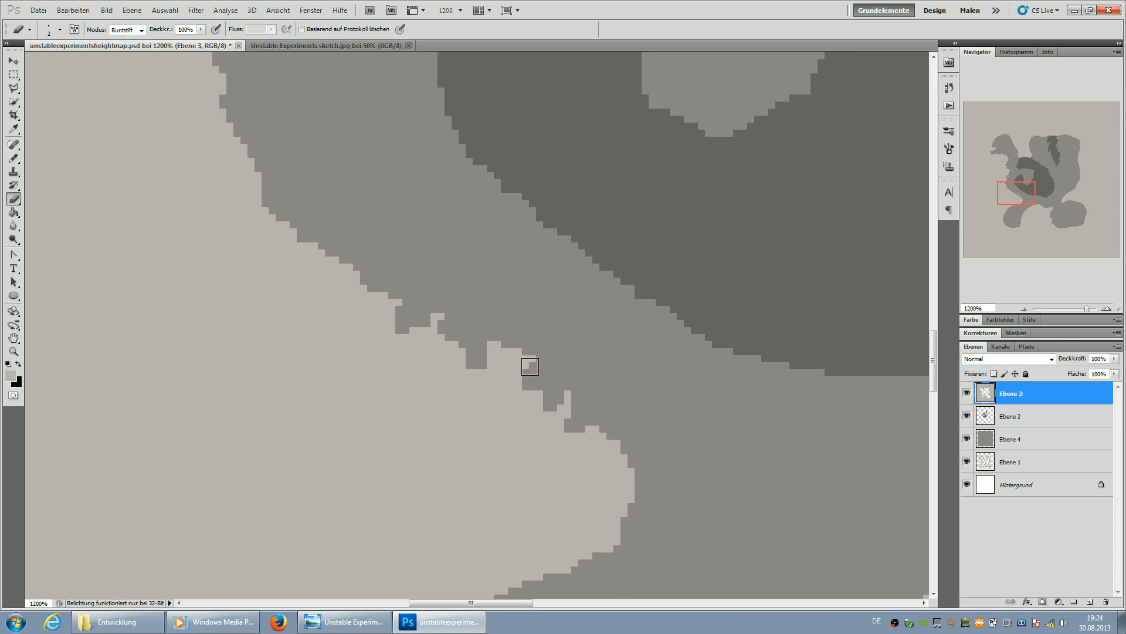
{"action": "left_click", "coordinate": [494, 347]}
{"action": "left_click", "coordinate": [573, 392]}
{"action": "left_click", "coordinate": [439, 316]}
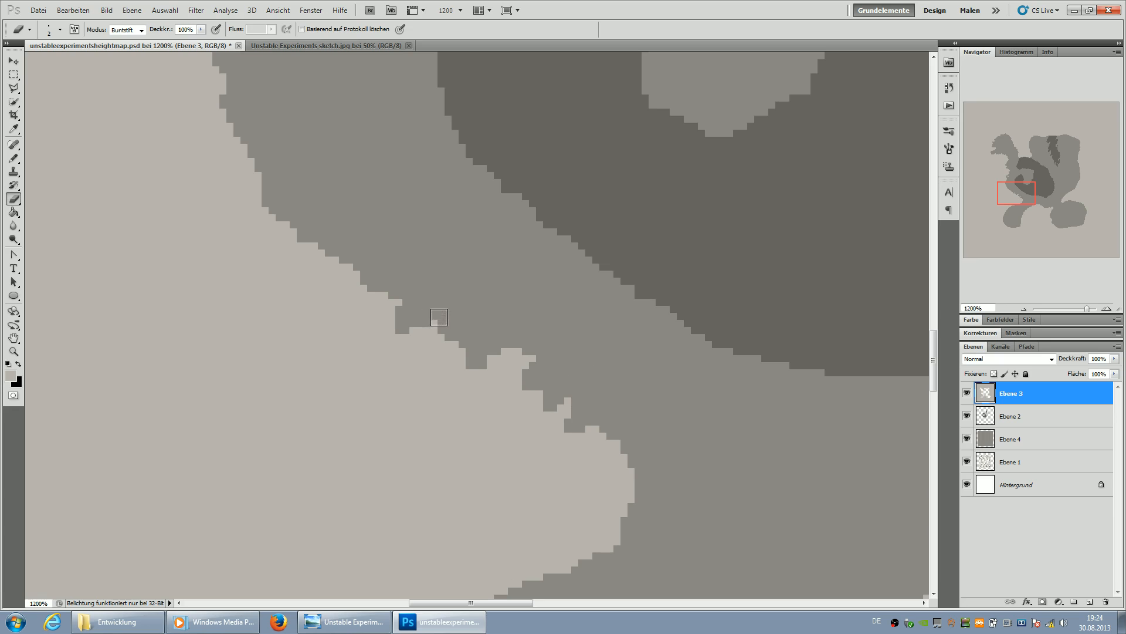
{"action": "left_click_drag", "start_coordinate": [317, 250], "coordinate": [336, 271]}
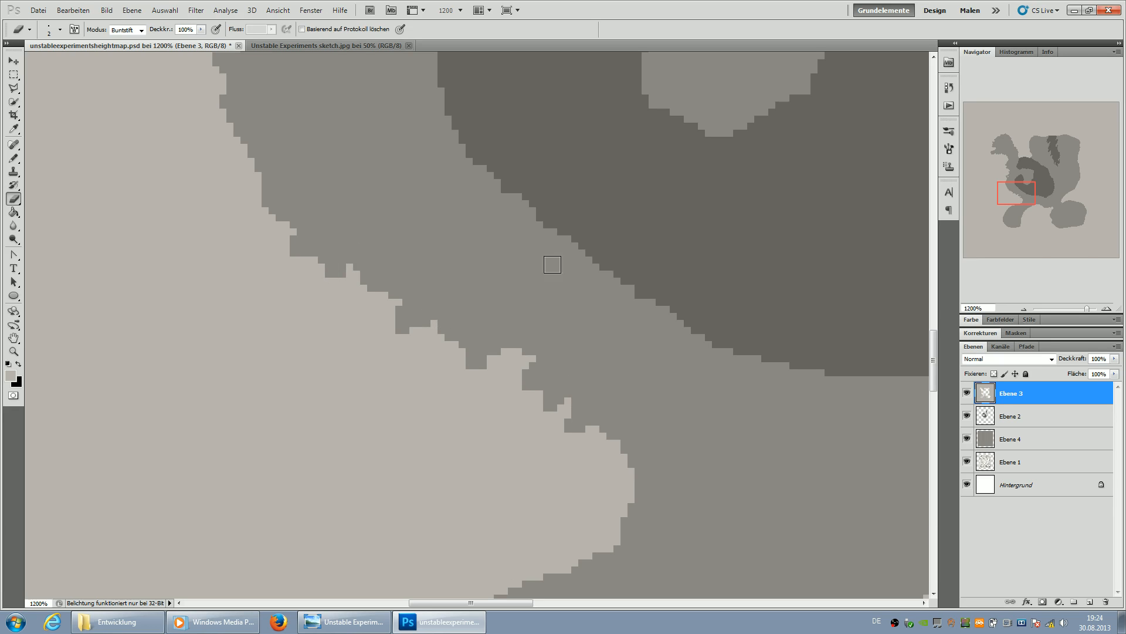
- Pencil wall notches into the lower-left lobe's outer west edge and southwest corner with the 4 px Pencil
{"action": "left_click_drag", "start_coordinate": [1043, 219], "coordinate": [1019, 222]}
{"action": "left_click", "coordinate": [10, 199]}
{"action": "left_click", "coordinate": [12, 159]}
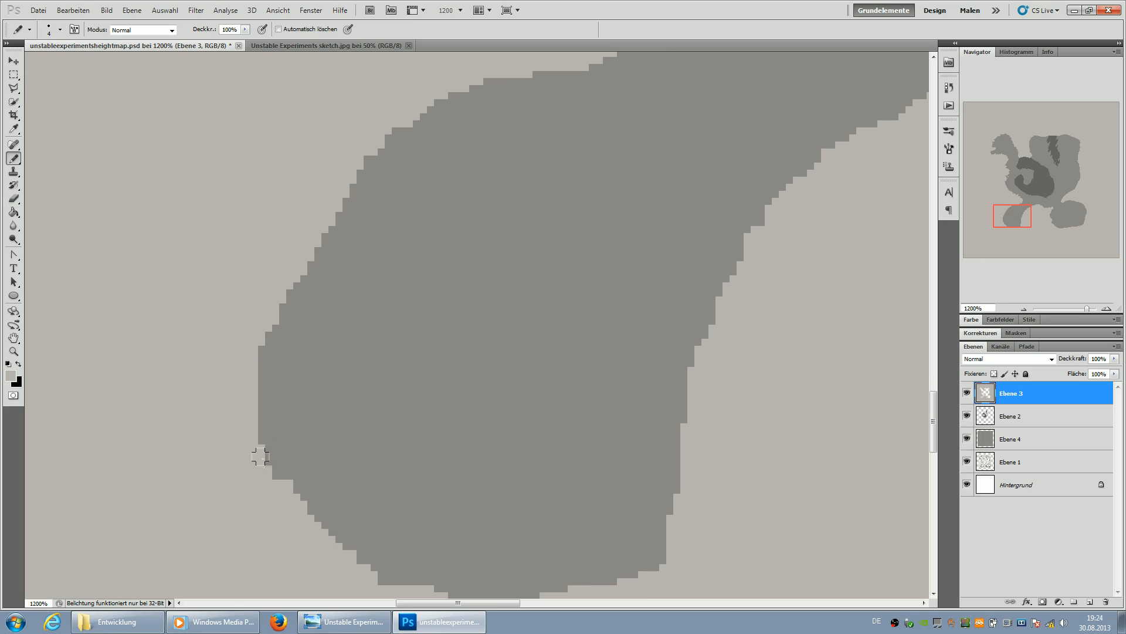
{"action": "mouse_move", "coordinate": [273, 462]}
{"action": "left_mouse_down"}
{"action": "mouse_move", "coordinate": [293, 441]}
{"action": "mouse_move", "coordinate": [213, 338]}
{"action": "mouse_move", "coordinate": [262, 452]}
{"action": "left_mouse_up"}
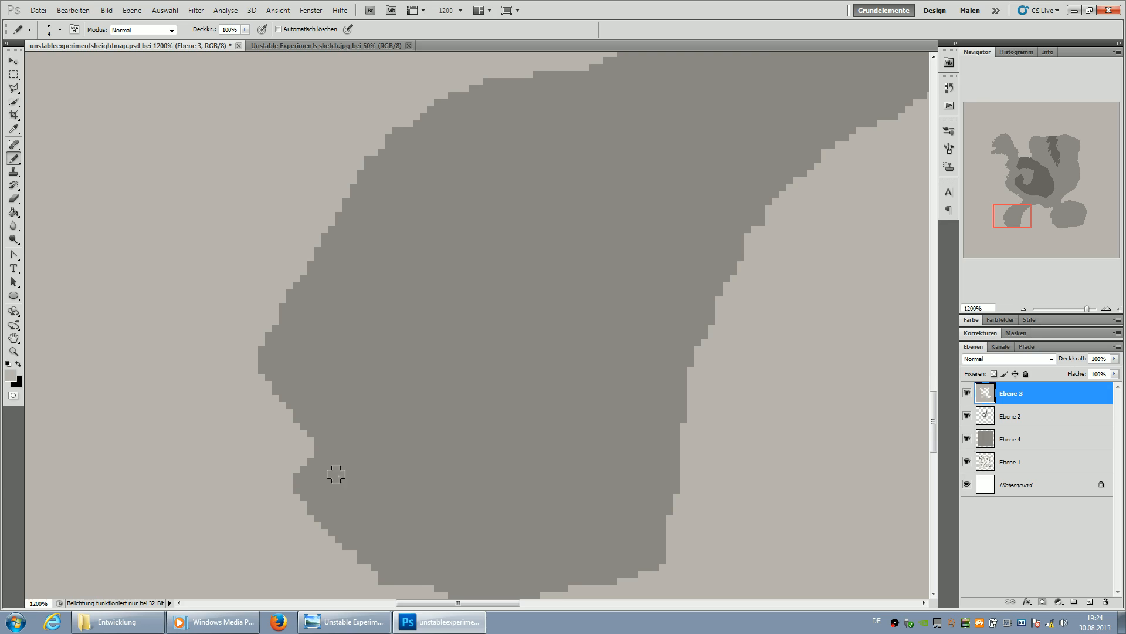
{"action": "scroll", "coordinate": [411, 490], "scroll_direction": "down", "scroll_amount": 2}
{"action": "mouse_move", "coordinate": [392, 535]}
{"action": "left_mouse_down"}
{"action": "mouse_move", "coordinate": [385, 546]}
{"action": "mouse_move", "coordinate": [411, 504]}
{"action": "mouse_move", "coordinate": [504, 572]}
{"action": "mouse_move", "coordinate": [448, 562]}
{"action": "left_mouse_up"}
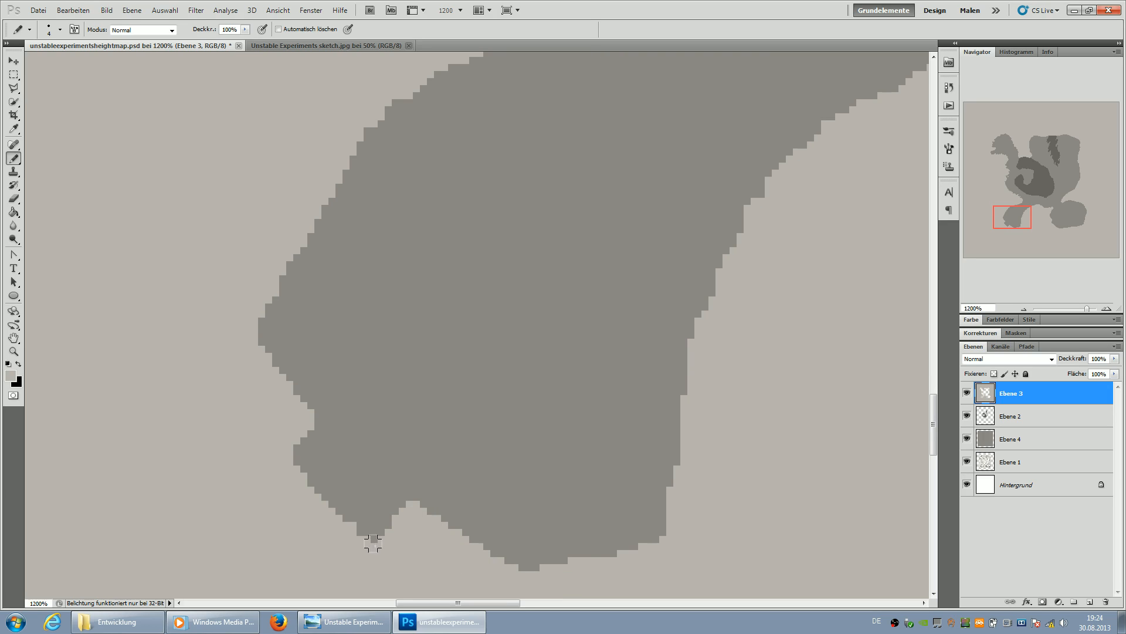
- Pencil irregular wall notches along the bottom and the inner east edge of the lower-left lobe
{"action": "mouse_move", "coordinate": [507, 557]}
{"action": "left_mouse_down"}
{"action": "mouse_move", "coordinate": [647, 544]}
{"action": "mouse_move", "coordinate": [660, 524]}
{"action": "mouse_move", "coordinate": [646, 490]}
{"action": "left_mouse_up"}
{"action": "mouse_move", "coordinate": [676, 406]}
{"action": "left_mouse_down"}
{"action": "mouse_move", "coordinate": [684, 374]}
{"action": "mouse_move", "coordinate": [668, 448]}
{"action": "mouse_move", "coordinate": [675, 470]}
{"action": "mouse_move", "coordinate": [660, 413]}
{"action": "mouse_move", "coordinate": [644, 416]}
{"action": "mouse_move", "coordinate": [655, 397]}
{"action": "mouse_move", "coordinate": [612, 502]}
{"action": "mouse_move", "coordinate": [650, 508]}
{"action": "mouse_move", "coordinate": [615, 553]}
{"action": "left_mouse_up"}
{"action": "left_click", "coordinate": [657, 400]}
{"action": "left_click", "coordinate": [582, 554]}
{"action": "left_click", "coordinate": [580, 541]}
{"action": "left_click", "coordinate": [540, 542]}
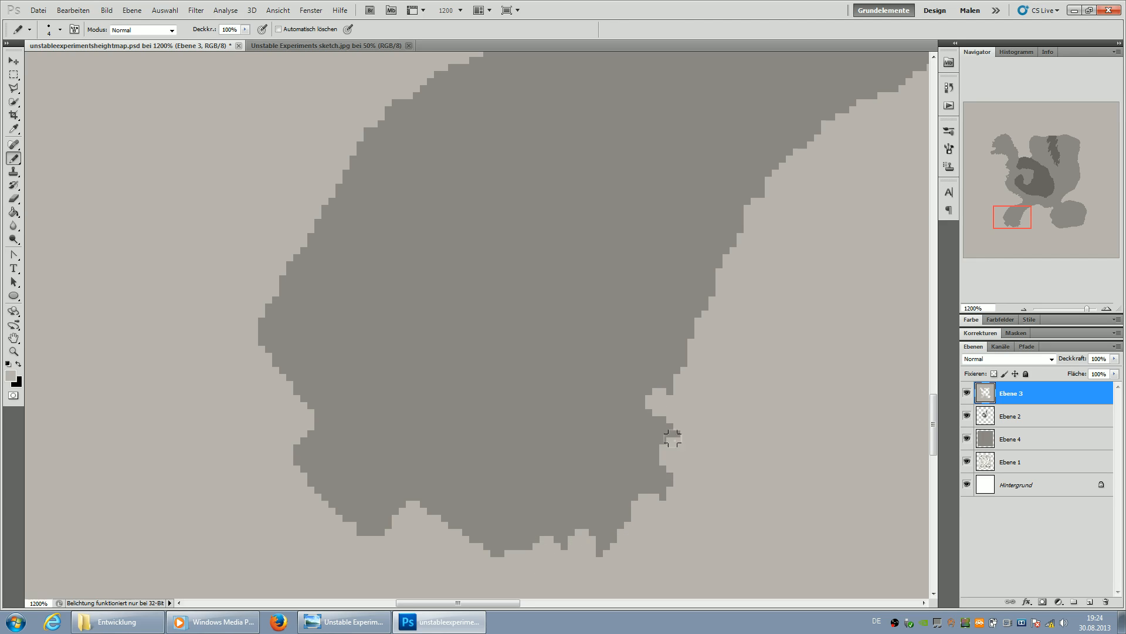
{"action": "mouse_move", "coordinate": [699, 274]}
{"action": "left_mouse_down"}
{"action": "mouse_move", "coordinate": [730, 208]}
{"action": "mouse_move", "coordinate": [757, 187]}
{"action": "left_mouse_up"}
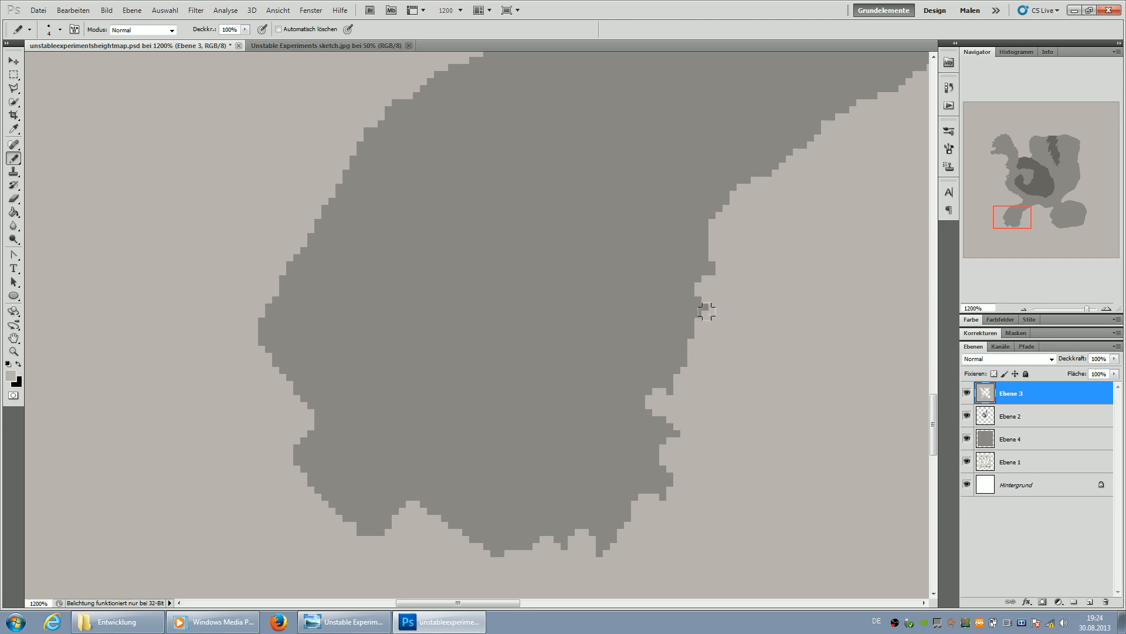
{"action": "left_click_drag", "start_coordinate": [775, 144], "coordinate": [775, 168]}
- Roughen the lower-left lobe's outer west edge with the Pencil and place four isolated wall dots just inside it
{"action": "mouse_move", "coordinate": [290, 278]}
{"action": "left_mouse_down"}
{"action": "mouse_move", "coordinate": [266, 311]}
{"action": "mouse_move", "coordinate": [276, 359]}
{"action": "left_mouse_up"}
{"action": "left_click", "coordinate": [328, 360]}
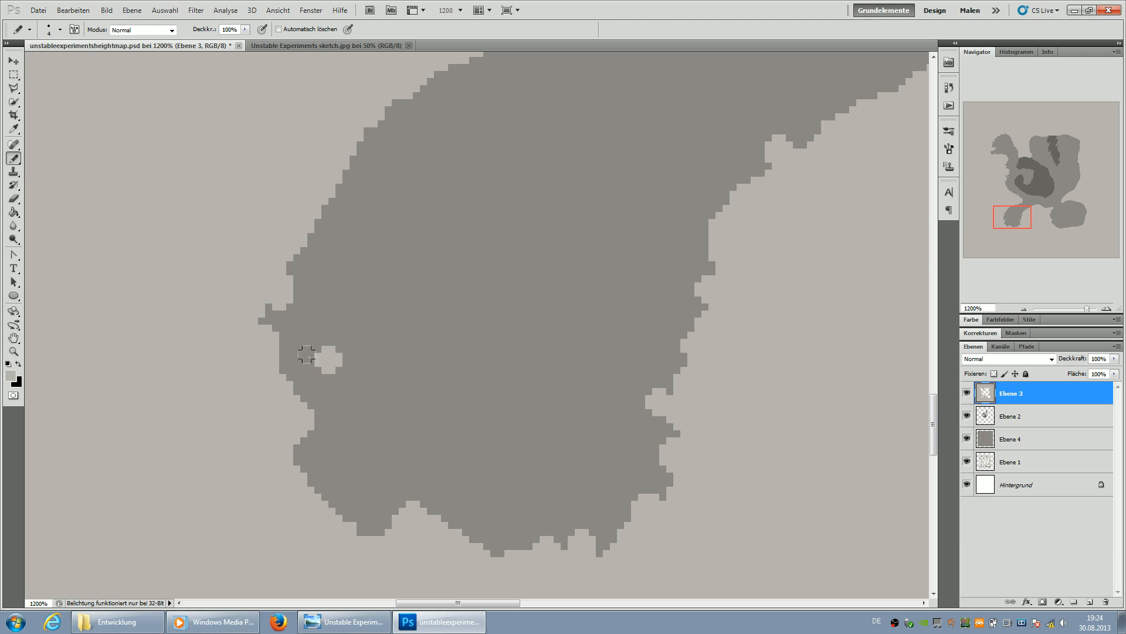
{"action": "left_click", "coordinate": [352, 275]}
{"action": "left_click", "coordinate": [383, 198]}
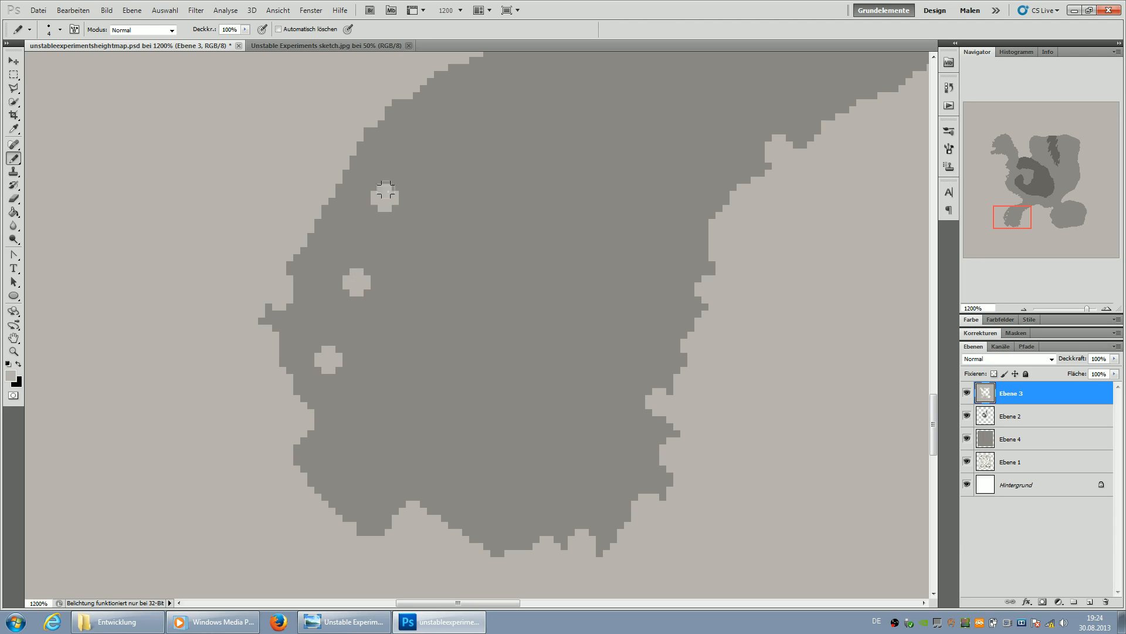
{"action": "left_click", "coordinate": [430, 123]}
{"action": "left_click_drag", "start_coordinate": [344, 160], "coordinate": [358, 139]}
{"action": "left_click", "coordinate": [320, 213]}
{"action": "left_click", "coordinate": [469, 60]}
{"action": "scroll", "coordinate": [481, 375], "scroll_direction": "up", "scroll_amount": 3}
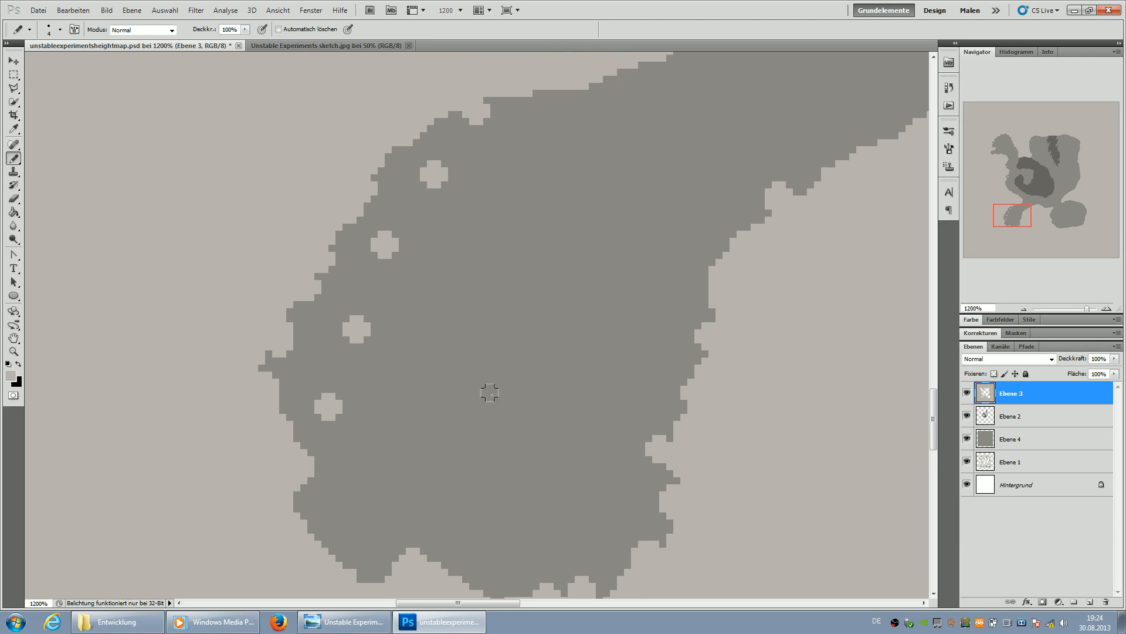
{"action": "left_click", "coordinate": [518, 169]}
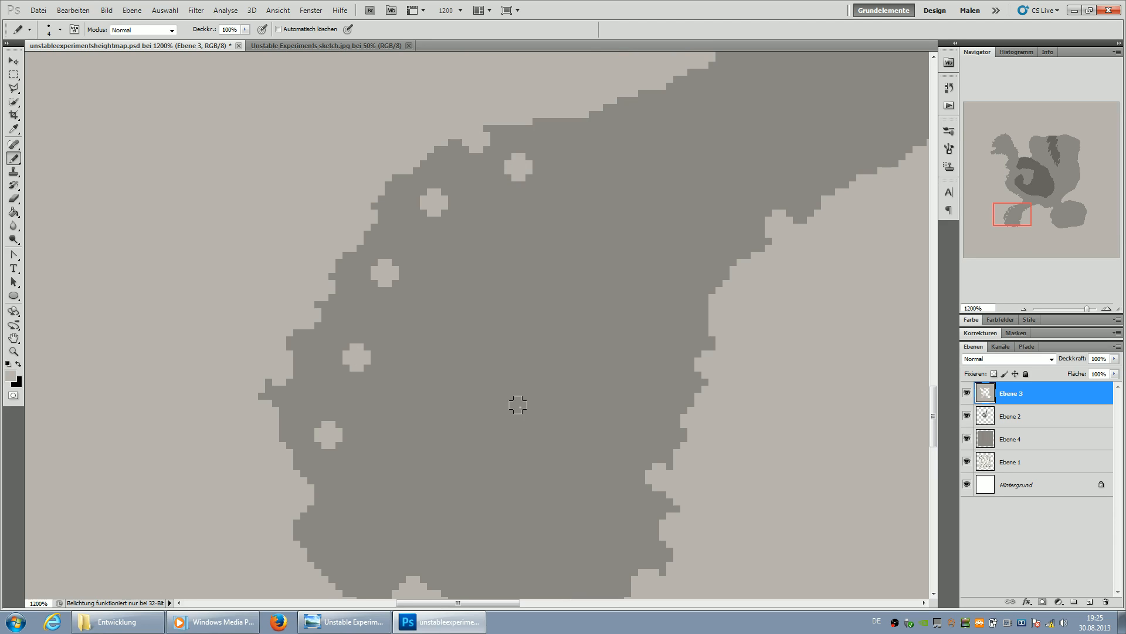
{"action": "scroll", "coordinate": [517, 405], "scroll_direction": "down", "scroll_amount": 3}
{"action": "scroll", "coordinate": [594, 425], "scroll_direction": "up", "scroll_amount": 2}
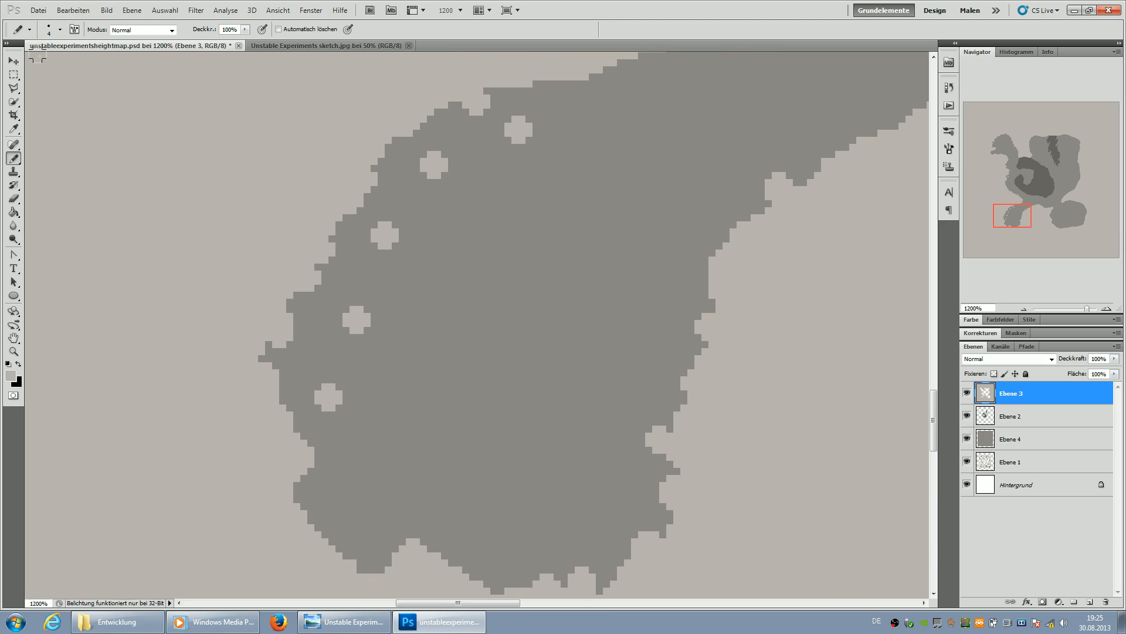
{"action": "key", "text": "ctrl+z"}
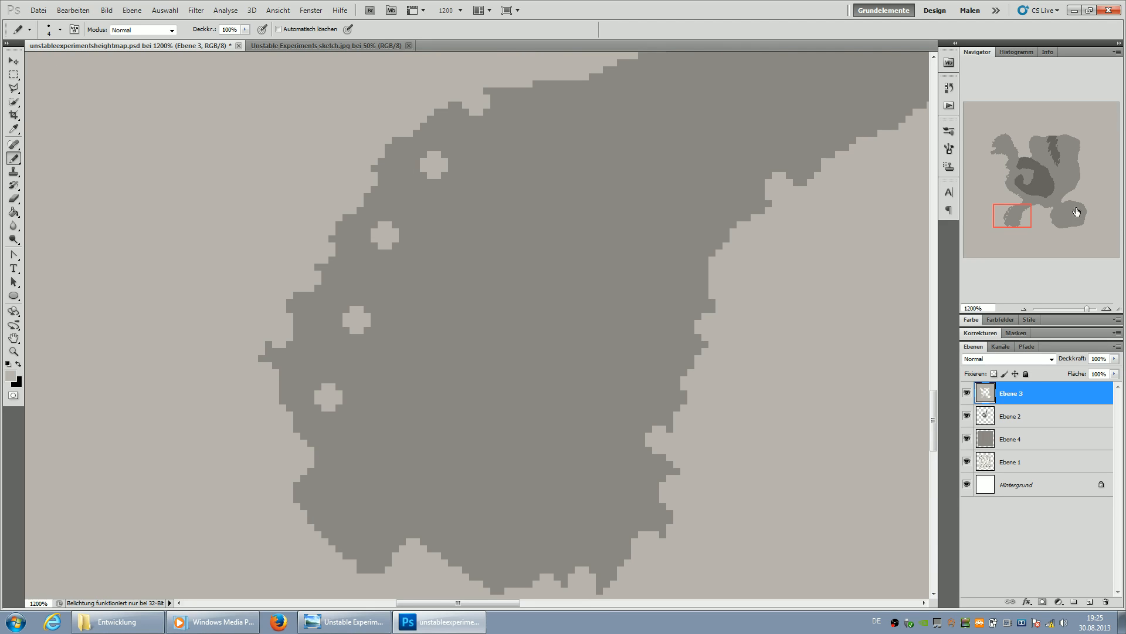
- Roughen the left side of the gap between the two lower lobes with Pencil notches and small Eraser bites, and point the neighbouring bay
{"action": "left_click_drag", "start_coordinate": [1031, 204], "coordinate": [1013, 143]}
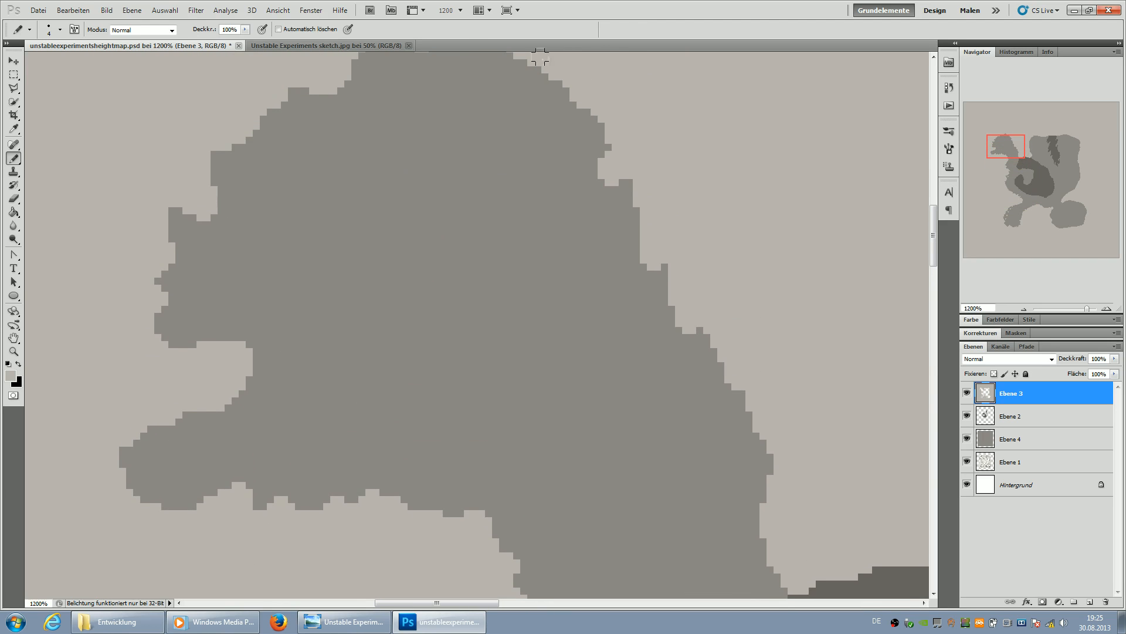
{"action": "left_click_drag", "start_coordinate": [1030, 217], "coordinate": [1039, 210]}
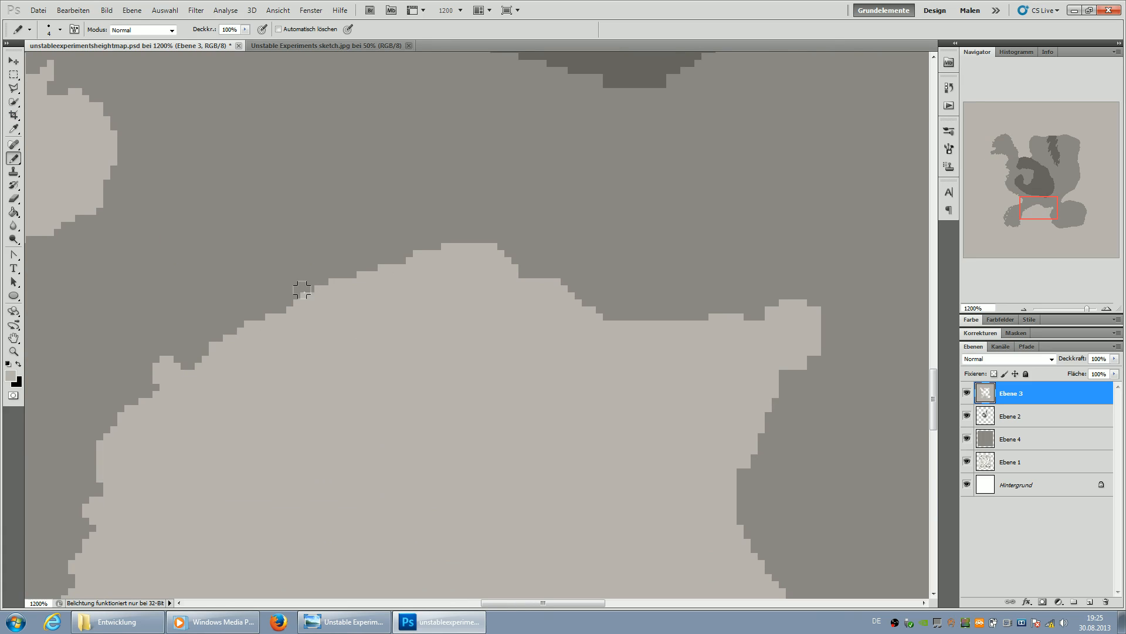
{"action": "left_click_drag", "start_coordinate": [122, 151], "coordinate": [104, 154]}
{"action": "left_click_drag", "start_coordinate": [289, 281], "coordinate": [228, 340]}
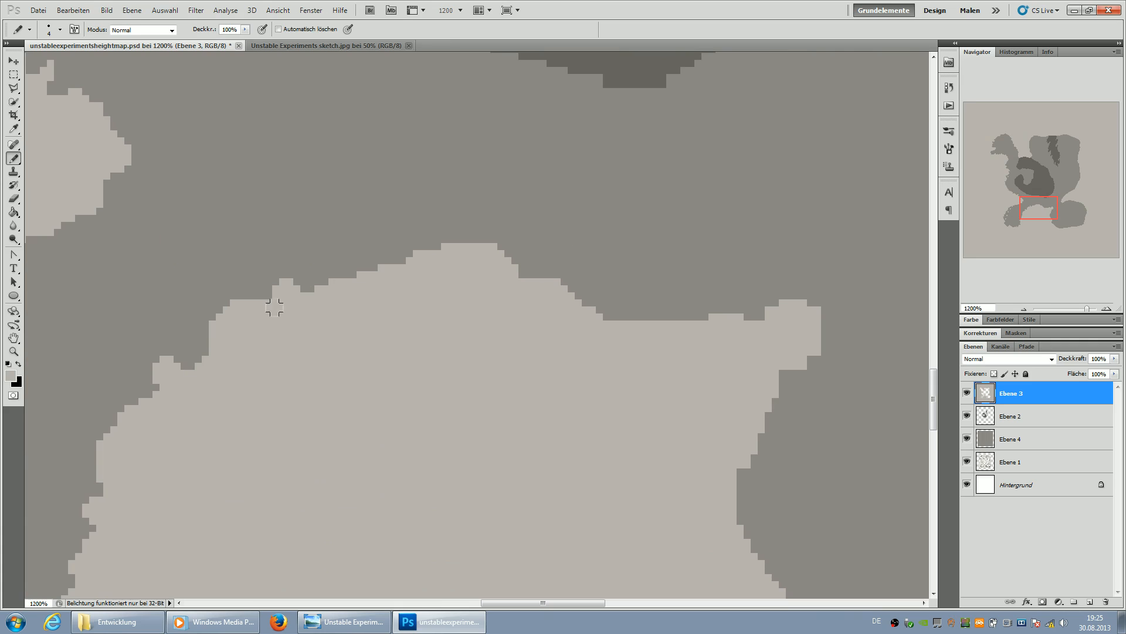
{"action": "key", "text": "e"}
{"action": "mouse_move", "coordinate": [246, 289]}
{"action": "left_mouse_down"}
{"action": "mouse_move", "coordinate": [259, 307]}
{"action": "mouse_move", "coordinate": [248, 305]}
{"action": "left_mouse_up"}
{"action": "mouse_move", "coordinate": [399, 261]}
{"action": "left_mouse_down"}
{"action": "mouse_move", "coordinate": [416, 279]}
{"action": "mouse_move", "coordinate": [420, 249]}
{"action": "mouse_move", "coordinate": [417, 268]}
{"action": "mouse_move", "coordinate": [439, 249]}
{"action": "mouse_move", "coordinate": [383, 267]}
{"action": "left_mouse_up"}
- Pencil a pointed wall peak at the top of the gap between the lower lobes, a small wall island beside it, and extend the corner notch
{"action": "left_click", "coordinate": [15, 170]}
{"action": "left_click", "coordinate": [14, 158]}
{"action": "mouse_move", "coordinate": [477, 244]}
{"action": "left_mouse_down"}
{"action": "mouse_move", "coordinate": [473, 234]}
{"action": "mouse_move", "coordinate": [456, 243]}
{"action": "left_mouse_up"}
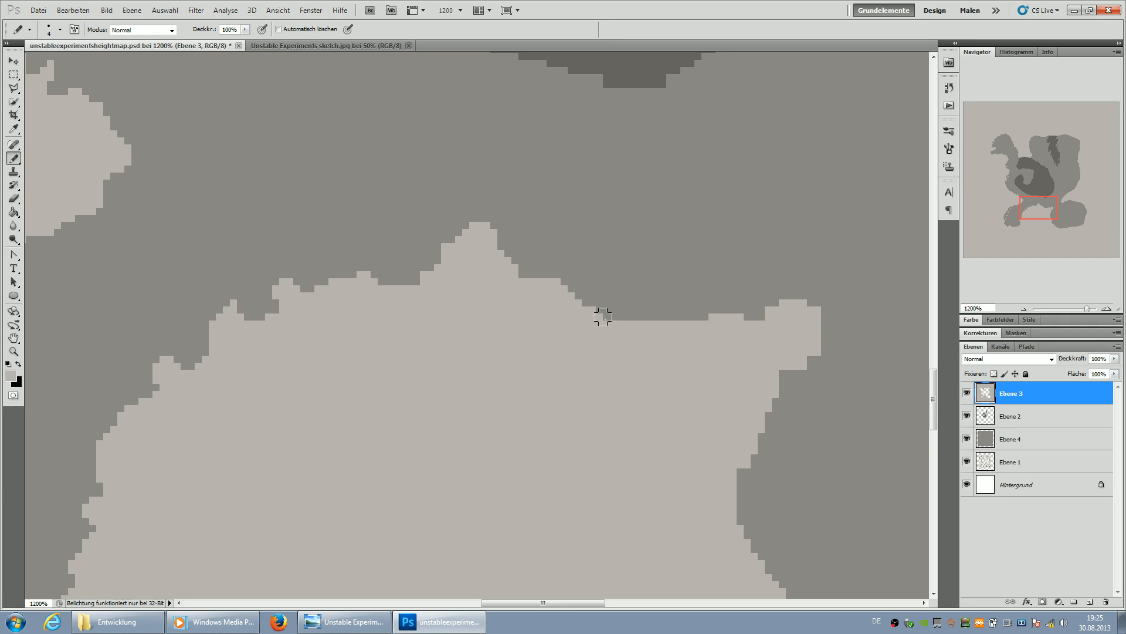
{"action": "mouse_move", "coordinate": [639, 261]}
{"action": "left_mouse_down"}
{"action": "mouse_move", "coordinate": [678, 271]}
{"action": "mouse_move", "coordinate": [613, 261]}
{"action": "mouse_move", "coordinate": [632, 248]}
{"action": "mouse_move", "coordinate": [673, 261]}
{"action": "left_mouse_up"}
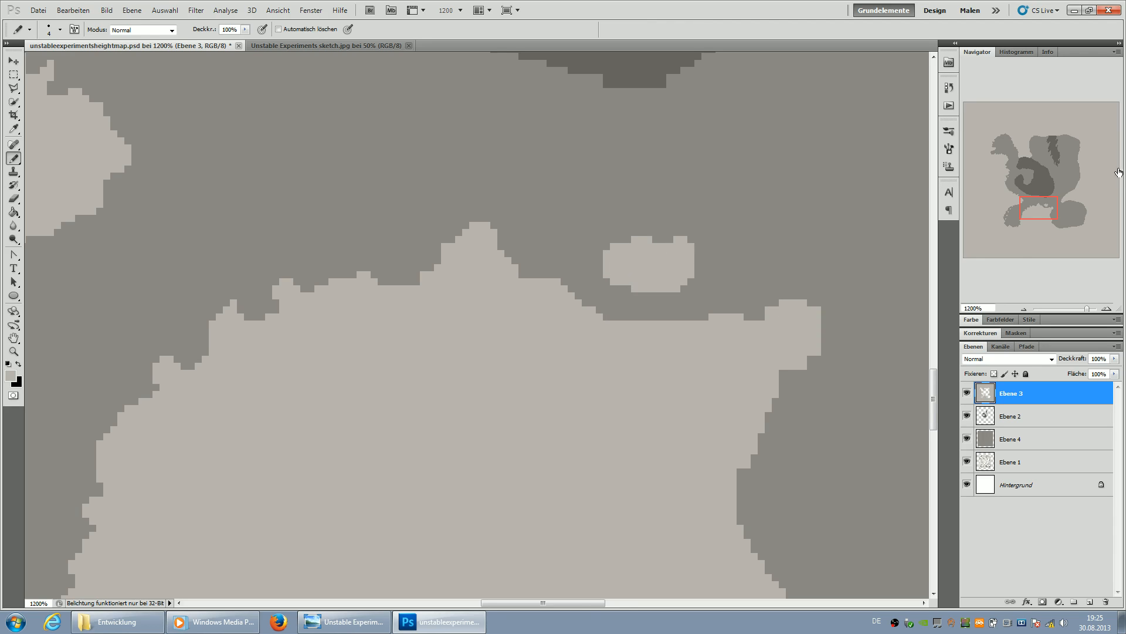
{"action": "left_click_drag", "start_coordinate": [1046, 208], "coordinate": [1059, 210]}
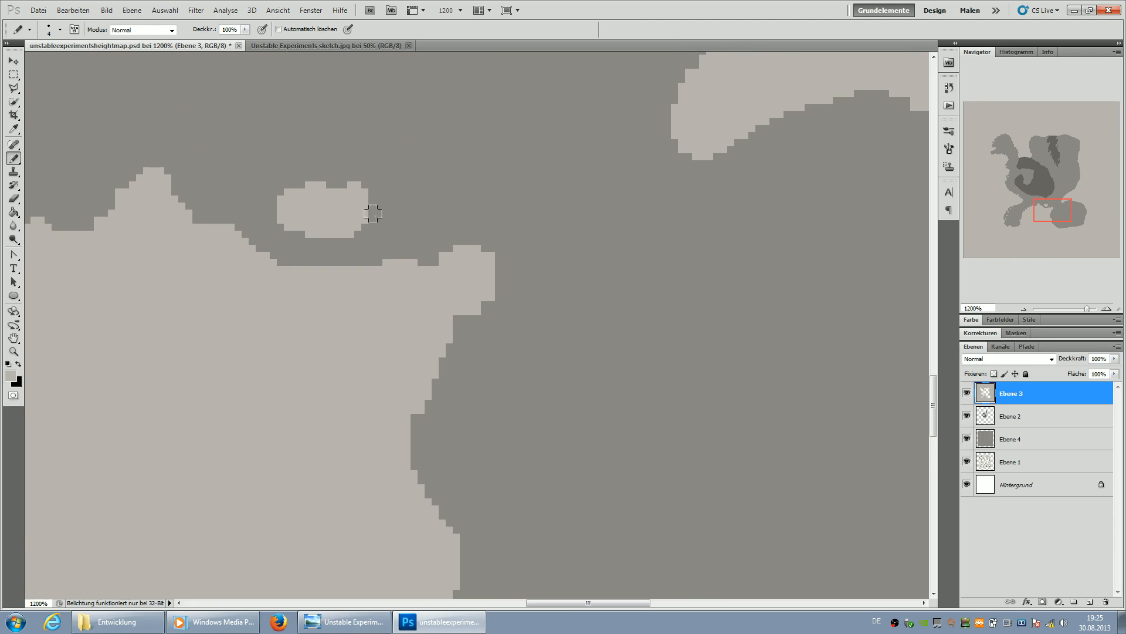
{"action": "left_click", "coordinate": [494, 264]}
- Pencil a jagged wall line across the lower-left part of the lower-right lobe and fill the cut-off area with the wall grey
{"action": "scroll", "coordinate": [616, 350], "scroll_direction": "down", "scroll_amount": 3}
{"action": "left_click_drag", "start_coordinate": [1064, 216], "coordinate": [1078, 220]}
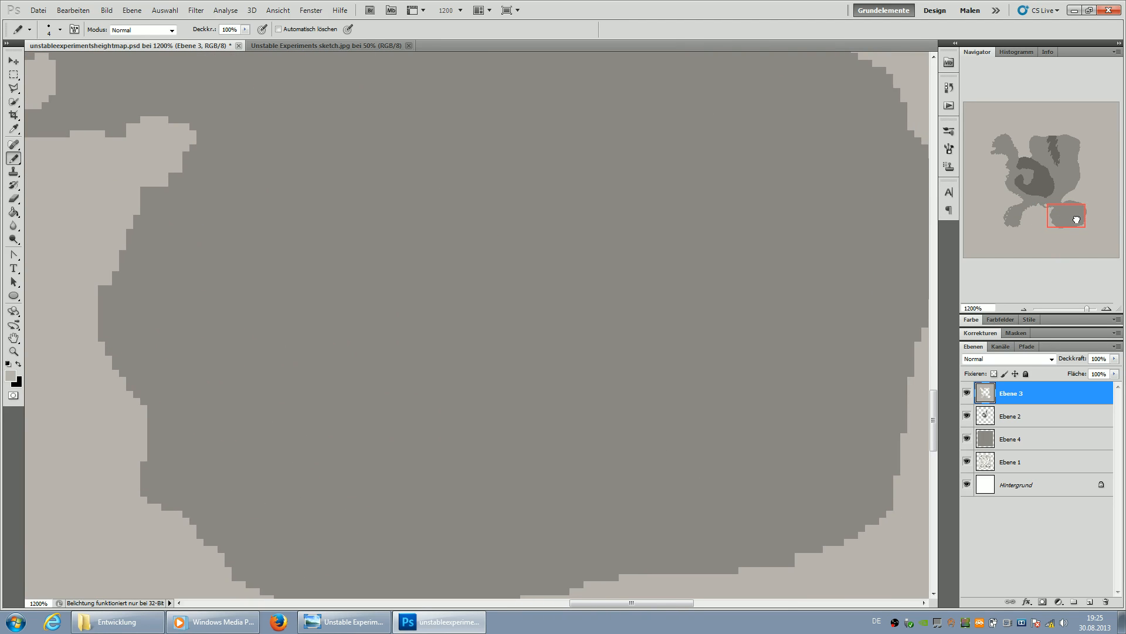
{"action": "mouse_move", "coordinate": [124, 209]}
{"action": "left_mouse_down"}
{"action": "mouse_move", "coordinate": [147, 202]}
{"action": "mouse_move", "coordinate": [196, 341]}
{"action": "mouse_move", "coordinate": [408, 461]}
{"action": "mouse_move", "coordinate": [595, 516]}
{"action": "mouse_move", "coordinate": [873, 539]}
{"action": "left_mouse_up"}
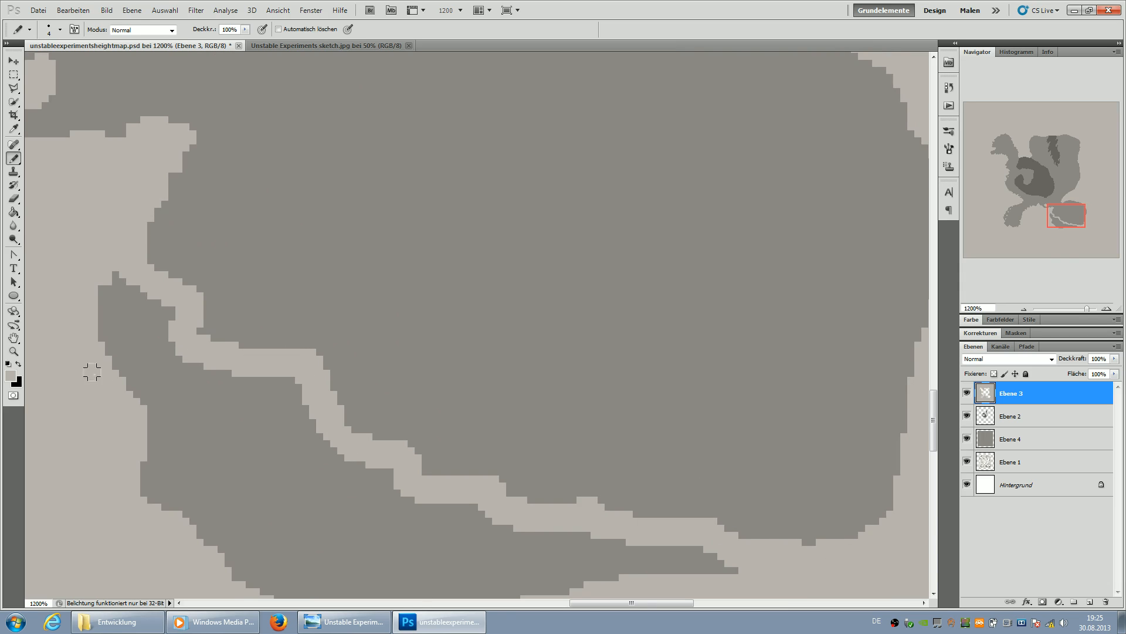
{"action": "left_click", "coordinate": [13, 211]}
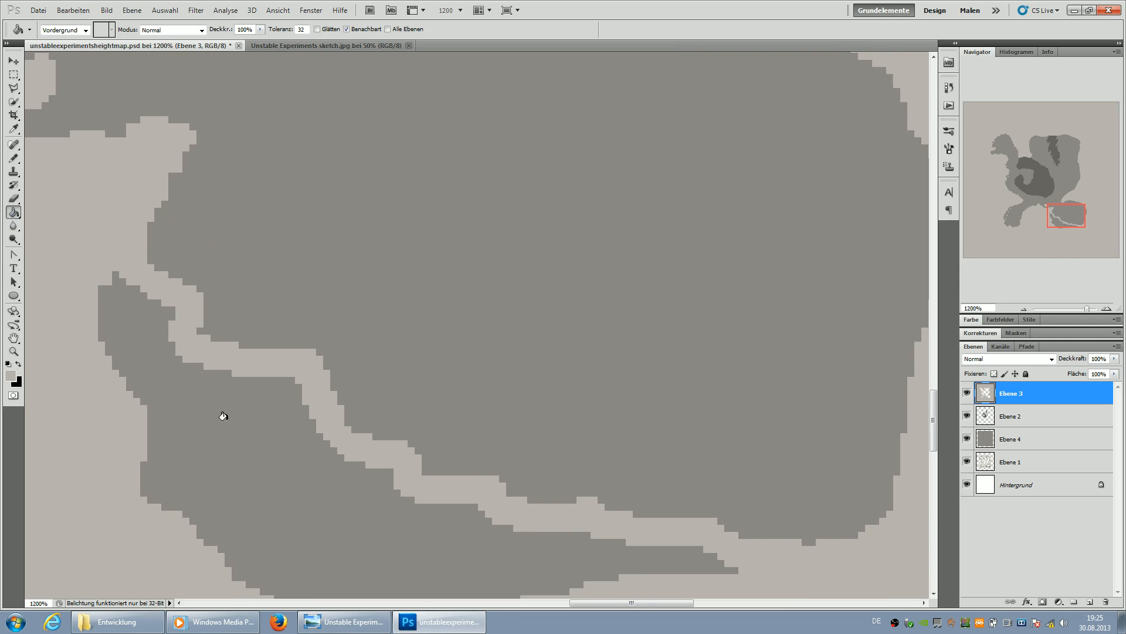
{"action": "left_click", "coordinate": [230, 397]}
- Pencil jagged wall notches along the whole upper edge of the lower-right lobe
{"action": "left_click", "coordinate": [13, 158]}
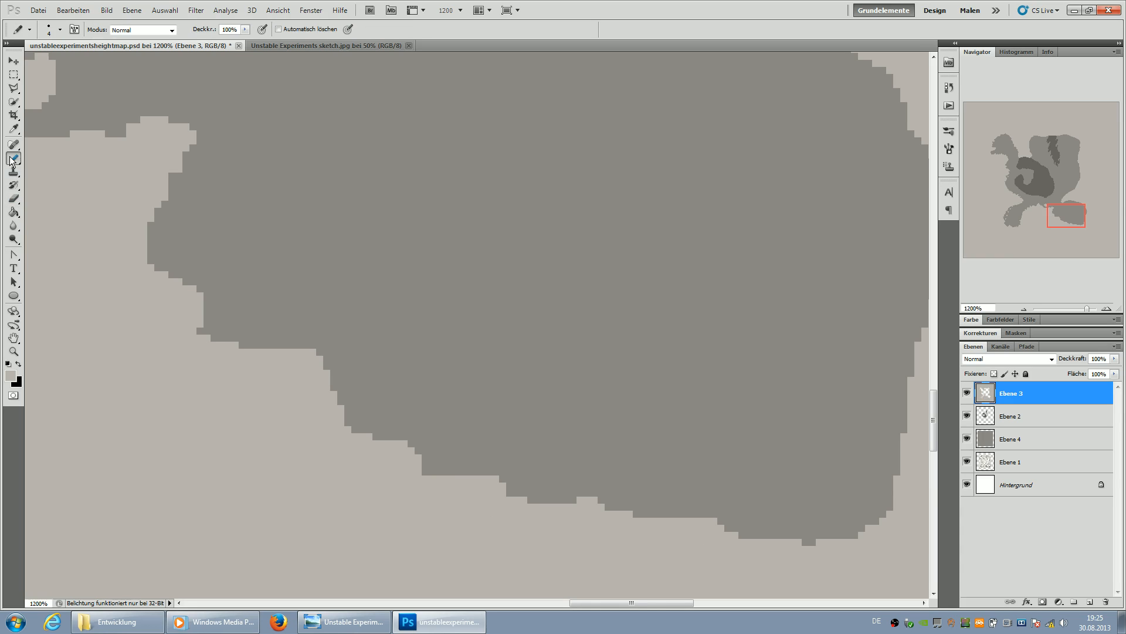
{"action": "left_click_drag", "start_coordinate": [1068, 219], "coordinate": [1073, 211]}
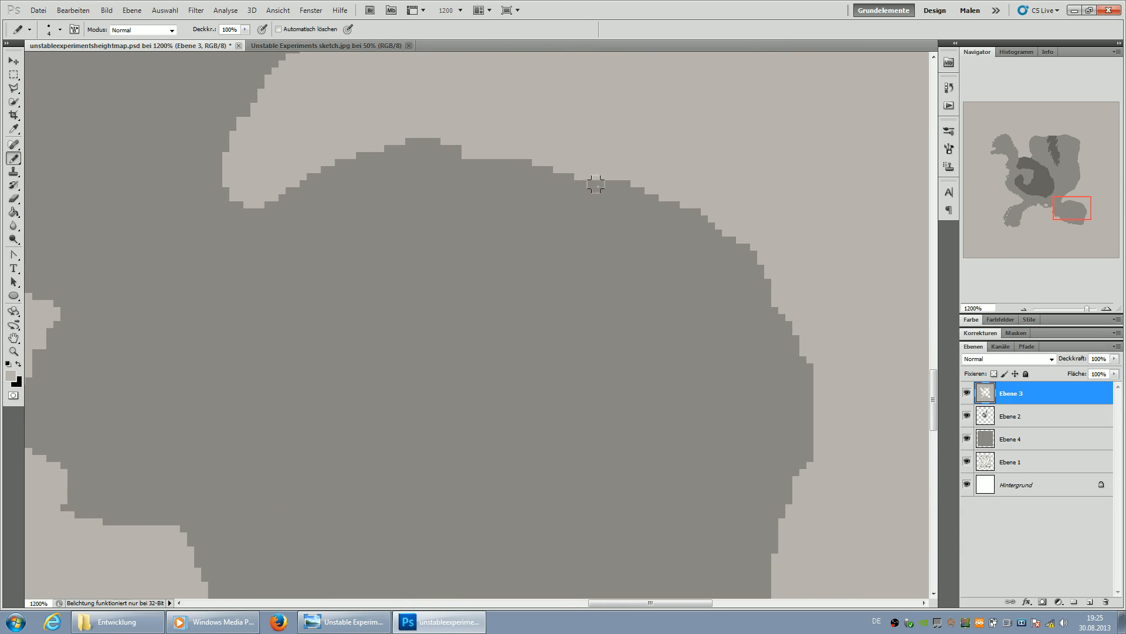
{"action": "mouse_move", "coordinate": [298, 167]}
{"action": "left_mouse_down"}
{"action": "mouse_move", "coordinate": [722, 214]}
{"action": "mouse_move", "coordinate": [393, 144]}
{"action": "mouse_move", "coordinate": [354, 159]}
{"action": "mouse_move", "coordinate": [498, 173]}
{"action": "mouse_move", "coordinate": [495, 163]}
{"action": "mouse_move", "coordinate": [313, 160]}
{"action": "left_mouse_up"}
{"action": "mouse_move", "coordinate": [449, 175]}
{"action": "left_mouse_down"}
{"action": "mouse_move", "coordinate": [435, 234]}
{"action": "mouse_move", "coordinate": [354, 176]}
{"action": "mouse_move", "coordinate": [303, 187]}
{"action": "mouse_move", "coordinate": [591, 197]}
{"action": "mouse_move", "coordinate": [618, 221]}
{"action": "mouse_move", "coordinate": [487, 191]}
{"action": "mouse_move", "coordinate": [608, 255]}
{"action": "mouse_move", "coordinate": [753, 252]}
{"action": "mouse_move", "coordinate": [701, 239]}
{"action": "mouse_move", "coordinate": [777, 304]}
{"action": "mouse_move", "coordinate": [465, 194]}
{"action": "mouse_move", "coordinate": [505, 222]}
{"action": "left_mouse_up"}
{"action": "left_click_drag", "start_coordinate": [579, 202], "coordinate": [709, 236]}
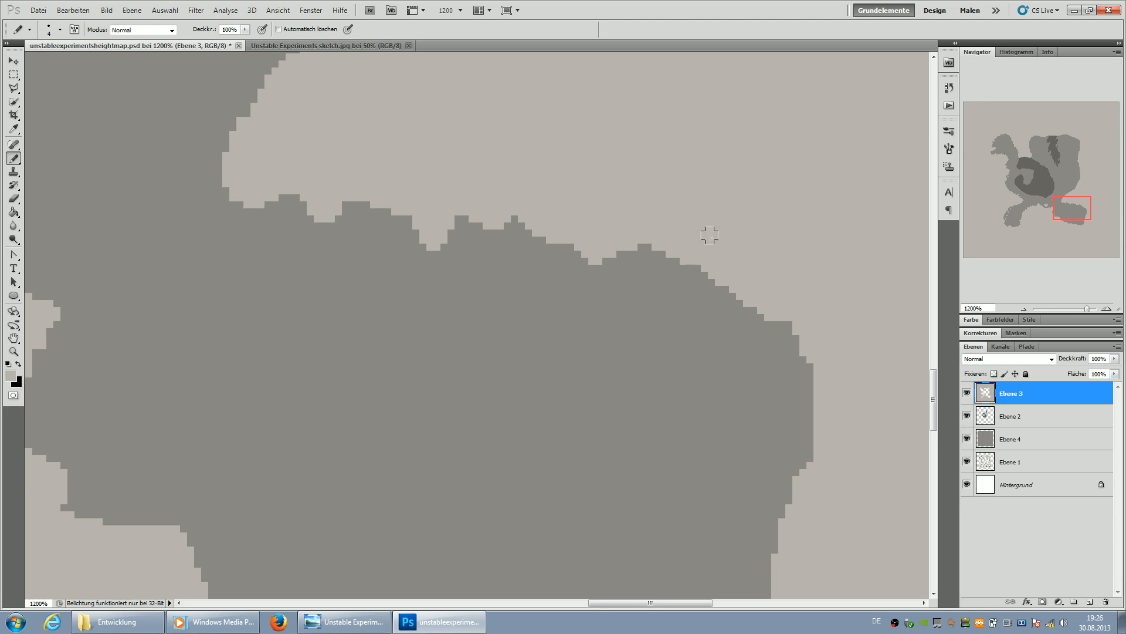
- Cut into the lower-right lobe's upper-right corner with the Pencil and roughen its lower edge with small notches
{"action": "left_click_drag", "start_coordinate": [1089, 219], "coordinate": [1080, 222]}
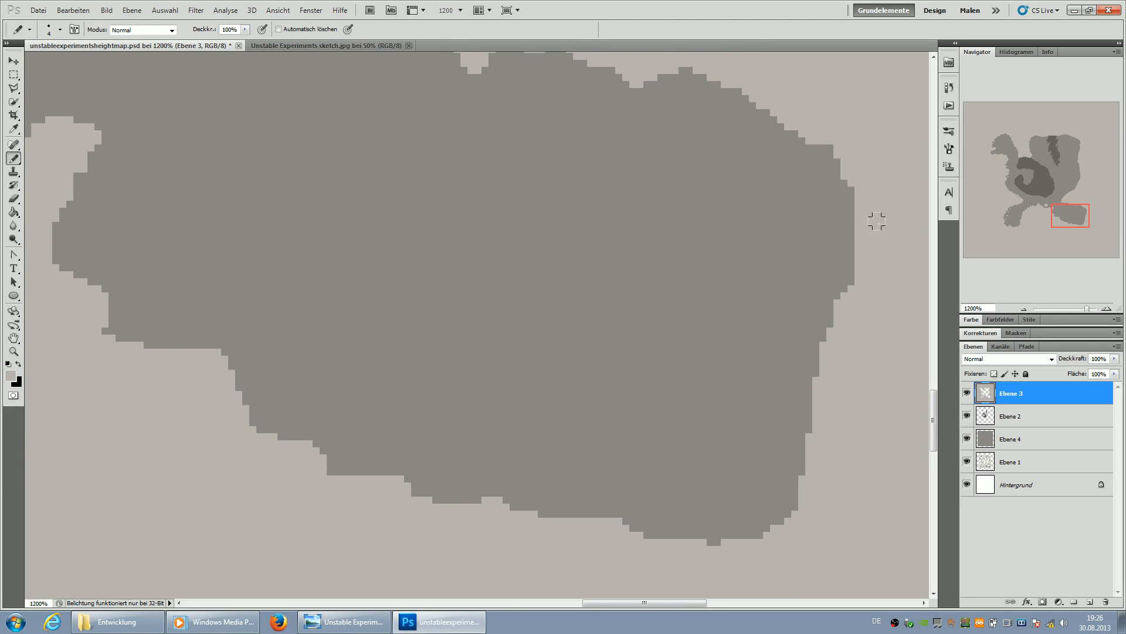
{"action": "mouse_move", "coordinate": [828, 159]}
{"action": "left_mouse_down"}
{"action": "mouse_move", "coordinate": [787, 146]}
{"action": "mouse_move", "coordinate": [752, 76]}
{"action": "left_mouse_up"}
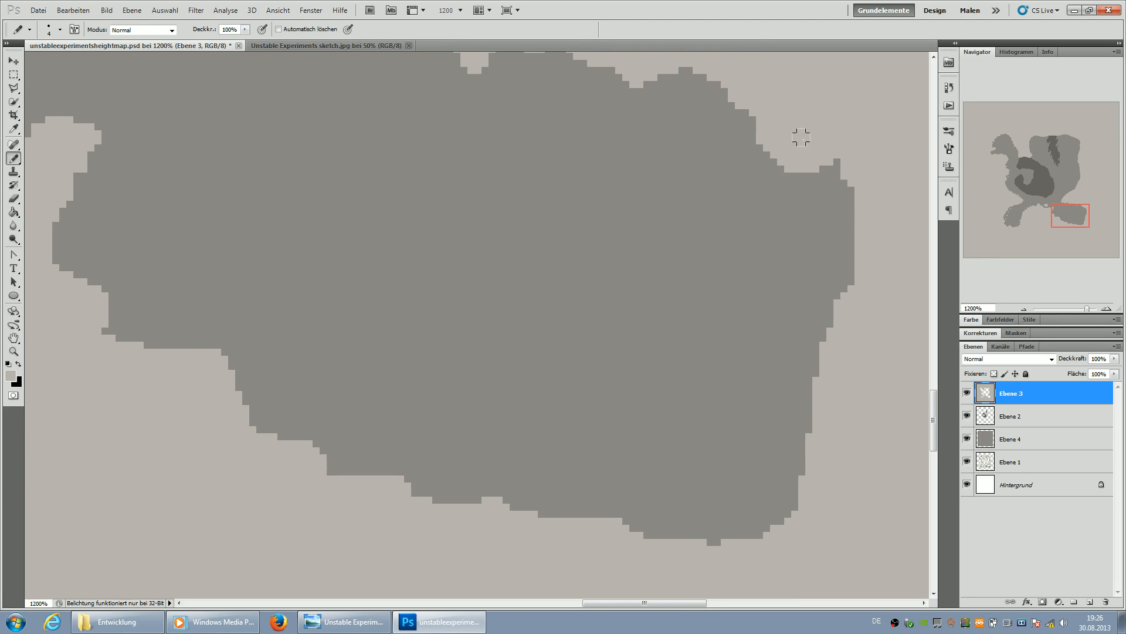
{"action": "mouse_move", "coordinate": [844, 175]}
{"action": "left_mouse_down"}
{"action": "mouse_move", "coordinate": [756, 198]}
{"action": "mouse_move", "coordinate": [814, 191]}
{"action": "left_mouse_up"}
{"action": "mouse_move", "coordinate": [495, 470]}
{"action": "left_mouse_down"}
{"action": "mouse_move", "coordinate": [382, 508]}
{"action": "mouse_move", "coordinate": [496, 470]}
{"action": "mouse_move", "coordinate": [410, 468]}
{"action": "mouse_move", "coordinate": [376, 486]}
{"action": "mouse_move", "coordinate": [275, 451]}
{"action": "left_mouse_up"}
{"action": "left_click_drag", "start_coordinate": [102, 321], "coordinate": [128, 325]}
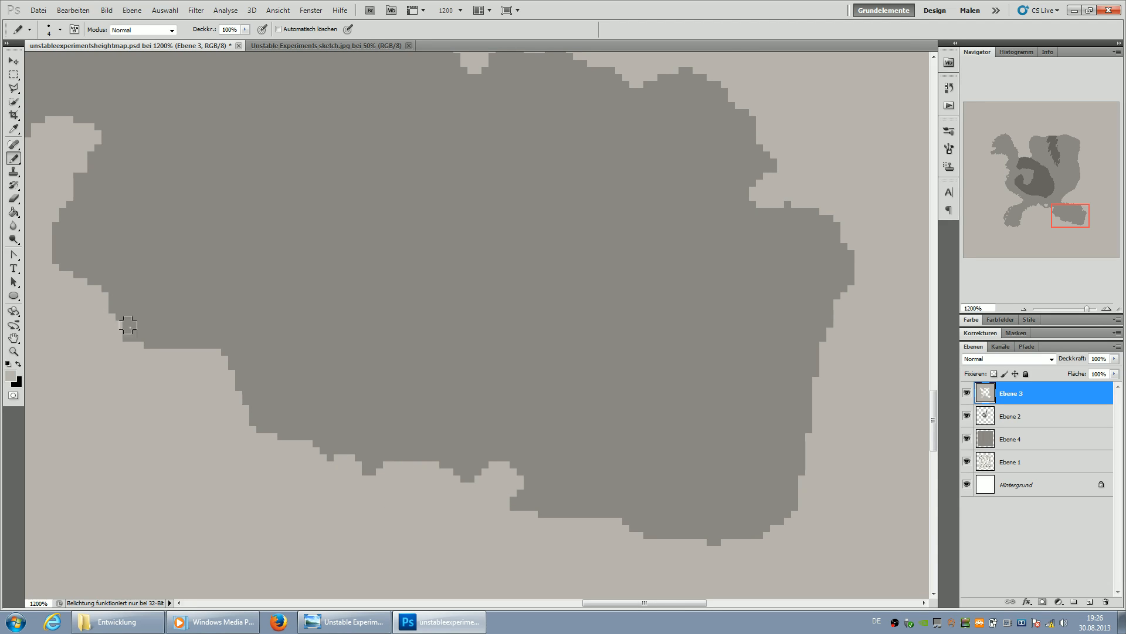
{"action": "left_click_drag", "start_coordinate": [467, 457], "coordinate": [568, 484]}
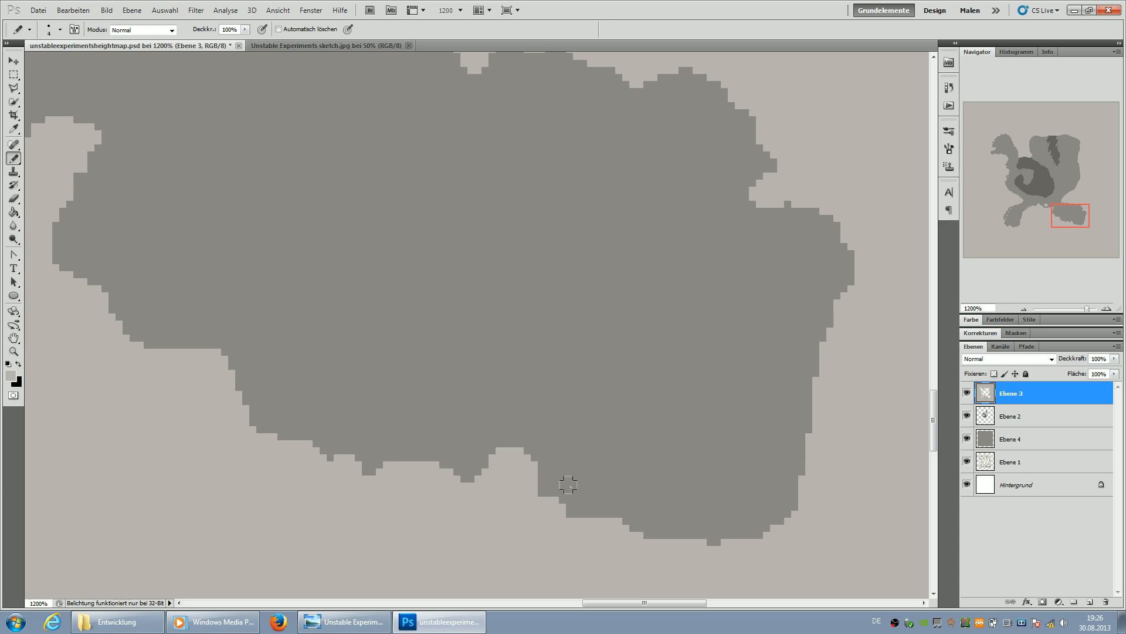
- Pencil a deep wall inlet into the lower-right lobe's upper-right edge and enlarge the notch in its bottom edge
{"action": "mouse_move", "coordinate": [785, 215]}
{"action": "left_mouse_down"}
{"action": "mouse_move", "coordinate": [724, 191]}
{"action": "mouse_move", "coordinate": [707, 197]}
{"action": "mouse_move", "coordinate": [767, 166]}
{"action": "mouse_move", "coordinate": [692, 251]}
{"action": "mouse_move", "coordinate": [700, 247]}
{"action": "left_mouse_up"}
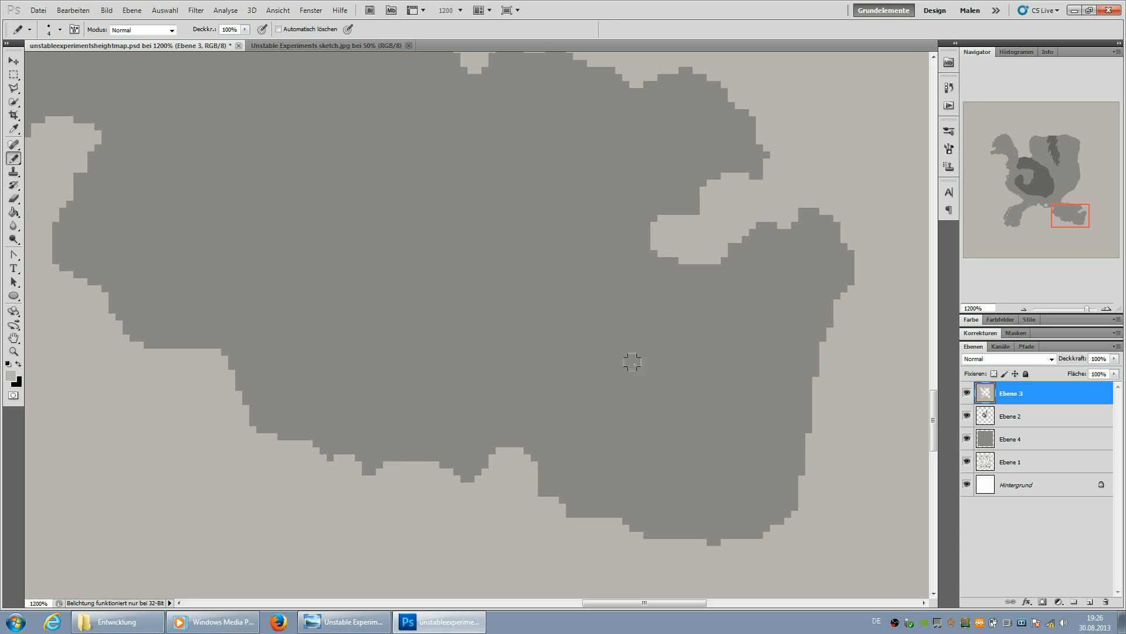
{"action": "mouse_move", "coordinate": [514, 441]}
{"action": "left_mouse_down"}
{"action": "mouse_move", "coordinate": [540, 505]}
{"action": "mouse_move", "coordinate": [543, 446]}
{"action": "mouse_move", "coordinate": [524, 482]}
{"action": "left_mouse_up"}
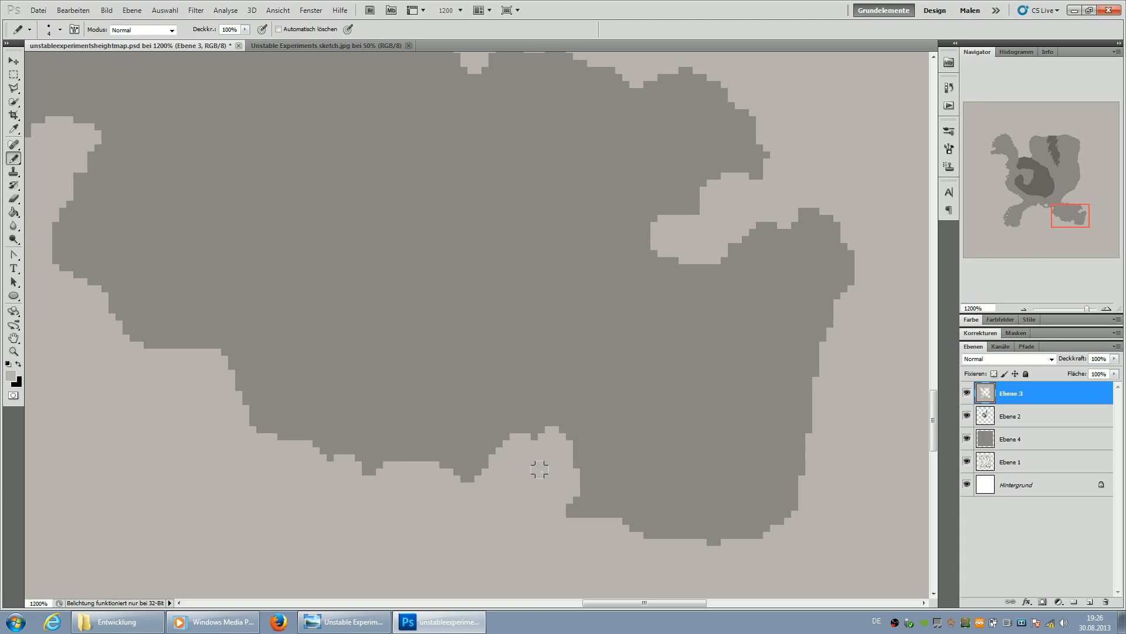
{"action": "left_click_drag", "start_coordinate": [520, 424], "coordinate": [490, 450]}
- Erase wall pixels along the lower-right lobe's bottom edge to give it a rounder outline with small bumps
{"action": "left_click", "coordinate": [14, 199]}
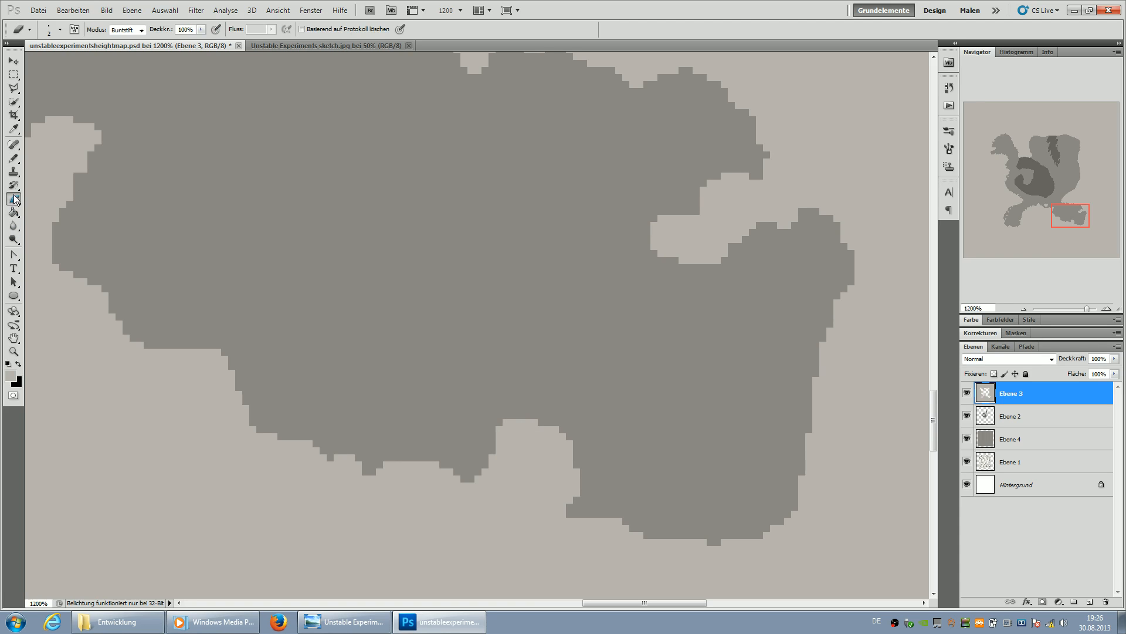
{"action": "mouse_move", "coordinate": [757, 547]}
{"action": "left_mouse_down"}
{"action": "mouse_move", "coordinate": [880, 501]}
{"action": "mouse_move", "coordinate": [827, 344]}
{"action": "mouse_move", "coordinate": [883, 372]}
{"action": "mouse_move", "coordinate": [821, 372]}
{"action": "mouse_move", "coordinate": [846, 353]}
{"action": "mouse_move", "coordinate": [867, 380]}
{"action": "mouse_move", "coordinate": [867, 433]}
{"action": "mouse_move", "coordinate": [876, 378]}
{"action": "mouse_move", "coordinate": [818, 420]}
{"action": "mouse_move", "coordinate": [813, 464]}
{"action": "mouse_move", "coordinate": [857, 467]}
{"action": "mouse_move", "coordinate": [862, 409]}
{"action": "mouse_move", "coordinate": [849, 465]}
{"action": "mouse_move", "coordinate": [769, 521]}
{"action": "mouse_move", "coordinate": [772, 530]}
{"action": "mouse_move", "coordinate": [823, 487]}
{"action": "mouse_move", "coordinate": [835, 492]}
{"action": "mouse_move", "coordinate": [818, 507]}
{"action": "mouse_move", "coordinate": [680, 537]}
{"action": "left_mouse_up"}
{"action": "left_click_drag", "start_coordinate": [1078, 213], "coordinate": [1092, 218]}
{"action": "mouse_move", "coordinate": [548, 376]}
{"action": "left_mouse_down"}
{"action": "mouse_move", "coordinate": [401, 425]}
{"action": "mouse_move", "coordinate": [405, 436]}
{"action": "mouse_move", "coordinate": [348, 406]}
{"action": "mouse_move", "coordinate": [324, 418]}
{"action": "mouse_move", "coordinate": [471, 439]}
{"action": "mouse_move", "coordinate": [541, 415]}
{"action": "mouse_move", "coordinate": [576, 383]}
{"action": "mouse_move", "coordinate": [609, 273]}
{"action": "mouse_move", "coordinate": [548, 150]}
{"action": "mouse_move", "coordinate": [556, 144]}
{"action": "mouse_move", "coordinate": [618, 251]}
{"action": "mouse_move", "coordinate": [580, 348]}
{"action": "mouse_move", "coordinate": [601, 247]}
{"action": "mouse_move", "coordinate": [595, 191]}
{"action": "mouse_move", "coordinate": [564, 164]}
{"action": "mouse_move", "coordinate": [569, 209]}
{"action": "mouse_move", "coordinate": [559, 198]}
{"action": "mouse_move", "coordinate": [586, 303]}
{"action": "mouse_move", "coordinate": [540, 399]}
{"action": "mouse_move", "coordinate": [552, 393]}
{"action": "mouse_move", "coordinate": [507, 423]}
{"action": "mouse_move", "coordinate": [453, 440]}
{"action": "left_mouse_up"}
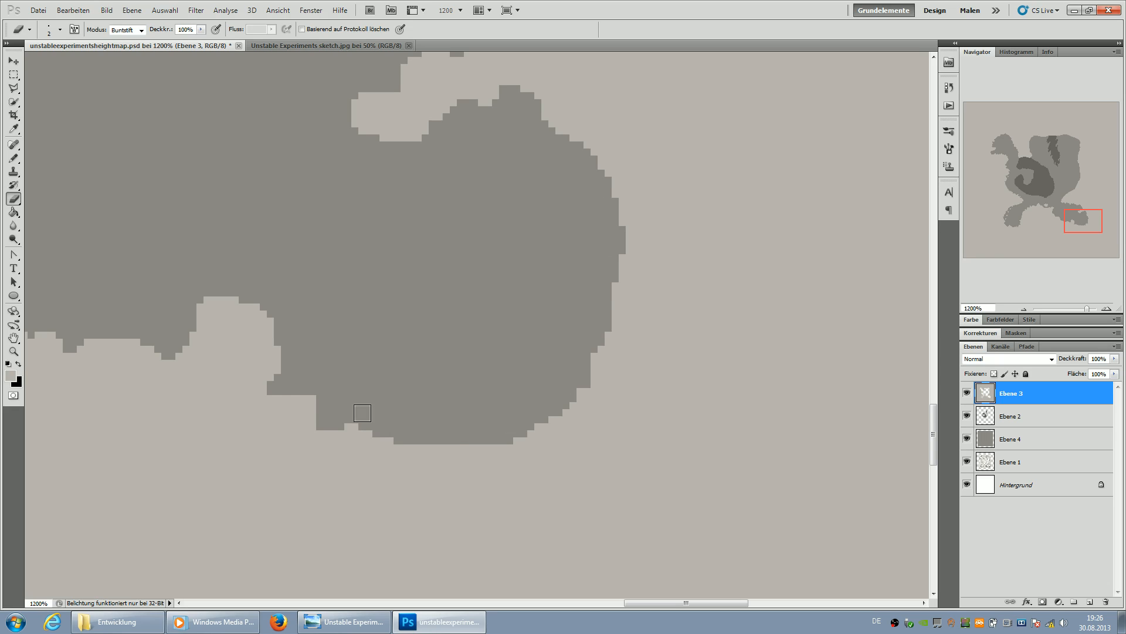
{"action": "left_click", "coordinate": [505, 451]}
{"action": "left_click", "coordinate": [450, 451]}
{"action": "left_click", "coordinate": [492, 444]}
- Erase small irregular bumps into the wall along the lower-right lobe's outer right edge
{"action": "left_click", "coordinate": [619, 304]}
{"action": "left_click_drag", "start_coordinate": [626, 275], "coordinate": [640, 261]}
{"action": "left_click_drag", "start_coordinate": [616, 223], "coordinate": [595, 141]}
{"action": "left_click", "coordinate": [623, 258]}
{"action": "left_click", "coordinate": [632, 241]}
{"action": "left_click_drag", "start_coordinate": [607, 345], "coordinate": [596, 377]}
{"action": "left_click_drag", "start_coordinate": [613, 296], "coordinate": [622, 286]}
{"action": "left_click_drag", "start_coordinate": [576, 408], "coordinate": [546, 426]}
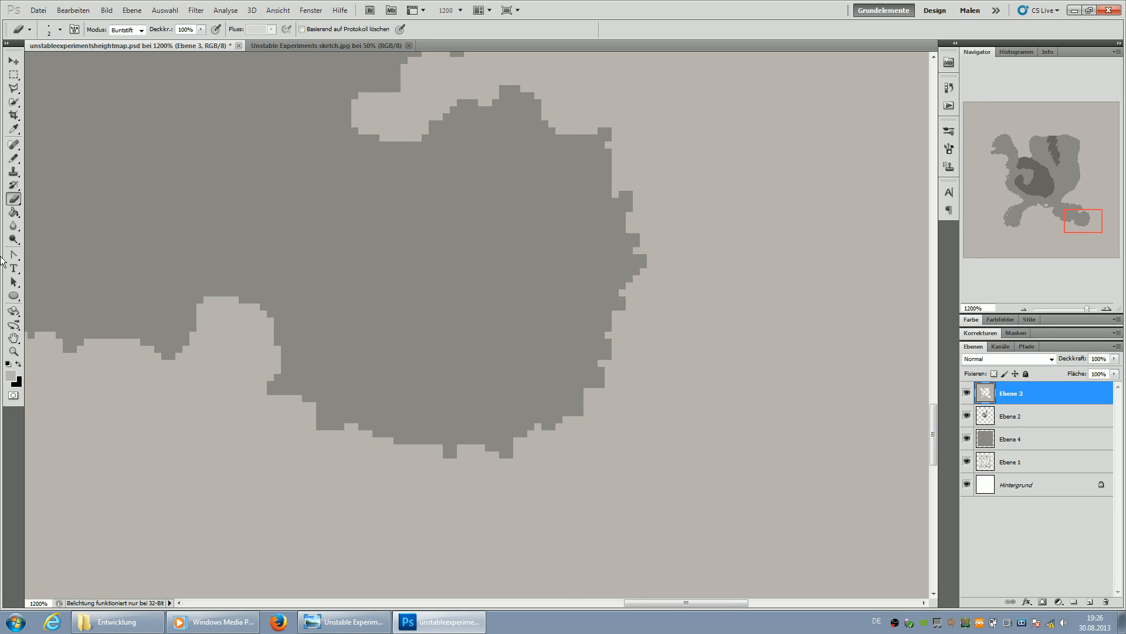
- Pencil nine wall-coloured dots in an arc just inside the rounded end of the lower-right lobe
{"action": "left_click", "coordinate": [12, 158]}
{"action": "left_click", "coordinate": [330, 373]}
{"action": "left_click", "coordinate": [394, 402]}
{"action": "left_click", "coordinate": [464, 416]}
{"action": "left_click", "coordinate": [534, 395]}
{"action": "left_click", "coordinate": [579, 324]}
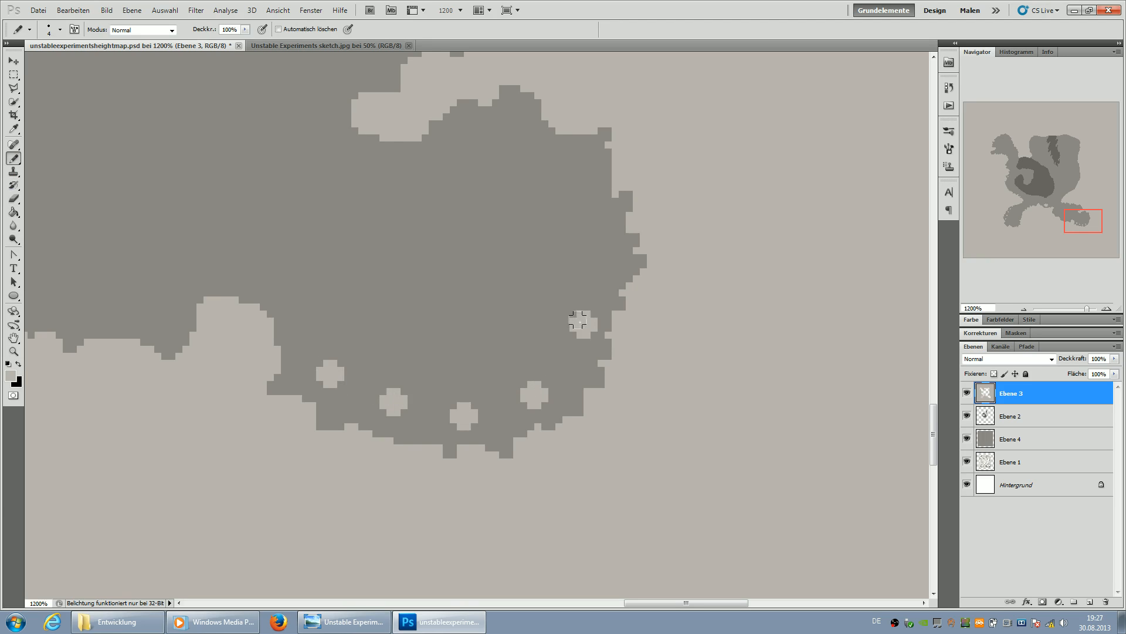
{"action": "left_click", "coordinate": [597, 254]}
{"action": "left_click", "coordinate": [582, 190]}
{"action": "left_click", "coordinate": [532, 154]}
{"action": "left_click", "coordinate": [462, 147]}
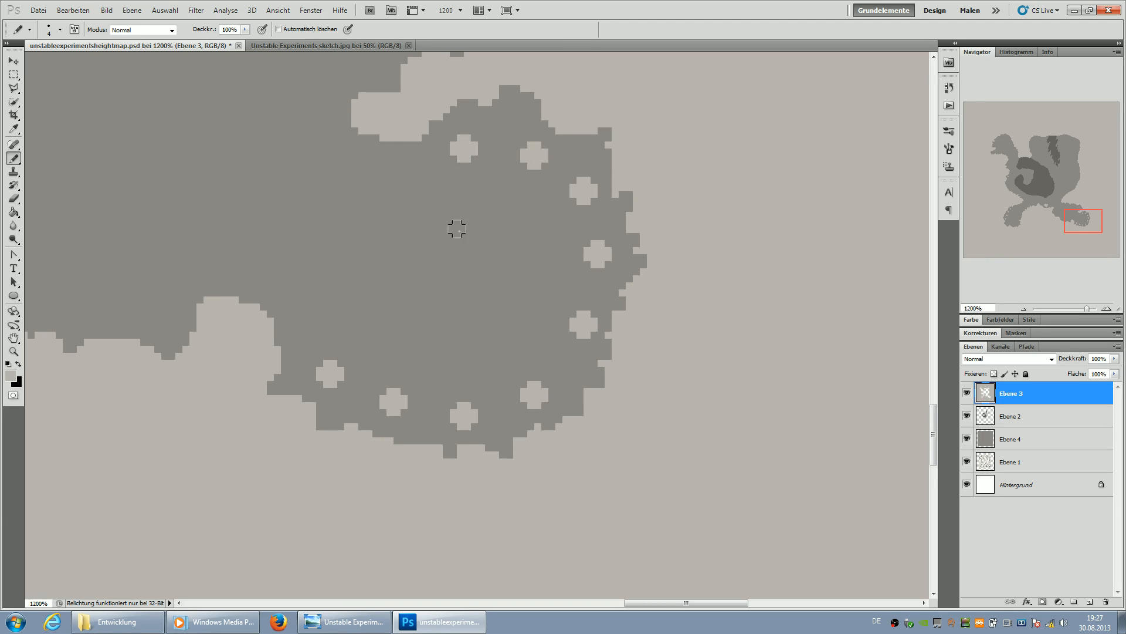
- Erase jagged bumps into the wall along the diagonal edge between the main body and the lower-right lobe
{"action": "double_click", "coordinate": [13, 350]}
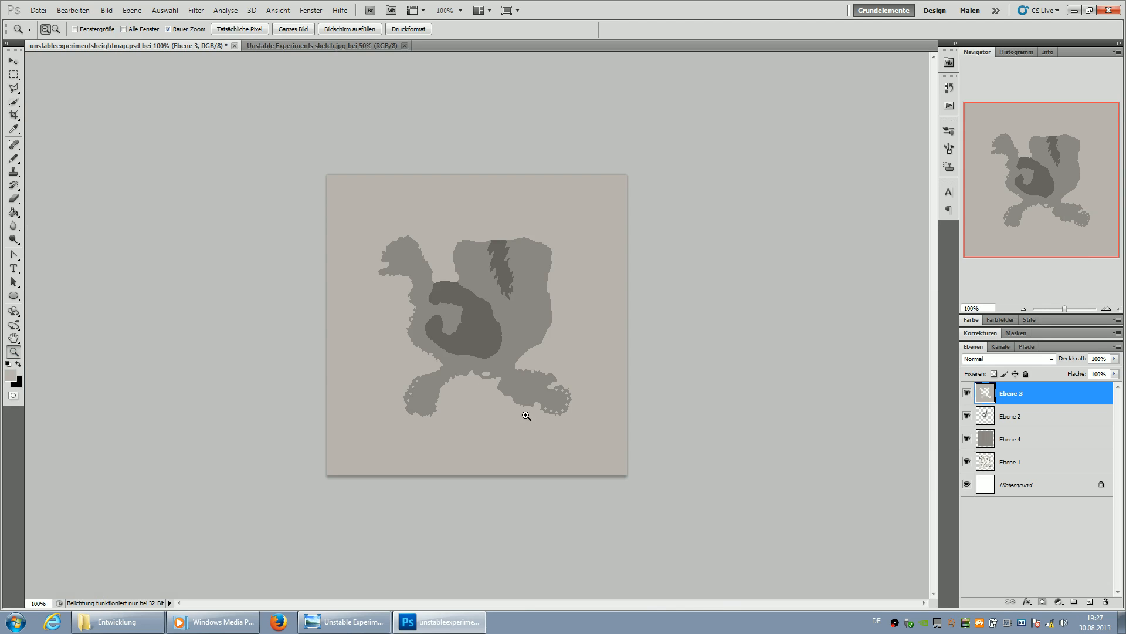
{"action": "left_click", "coordinate": [536, 398]}
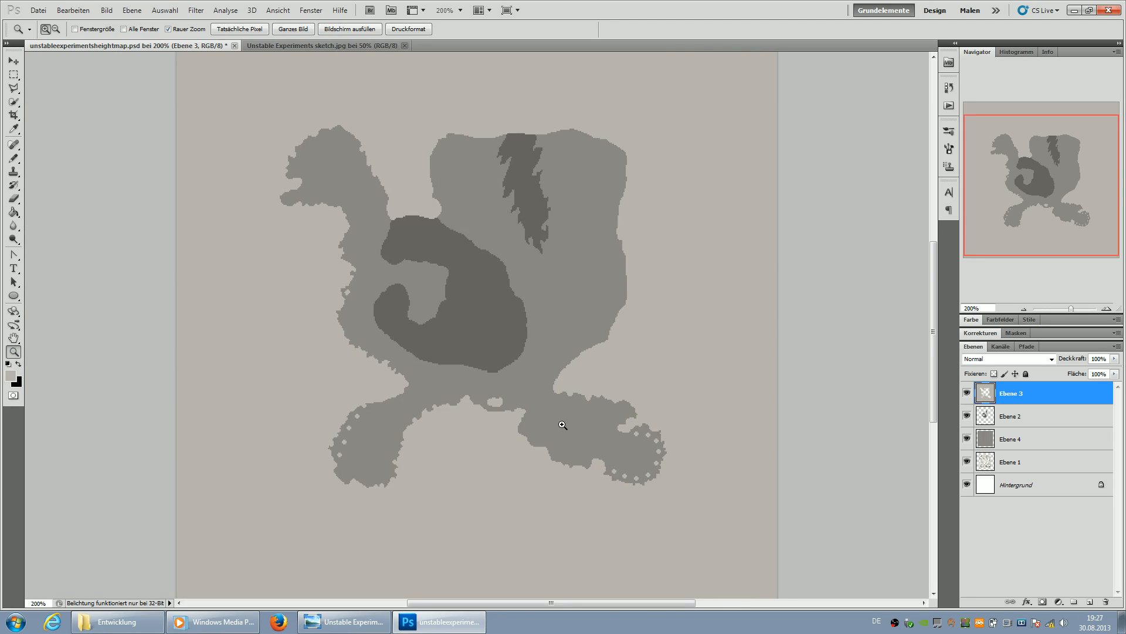
{"action": "left_click", "coordinate": [563, 425]}
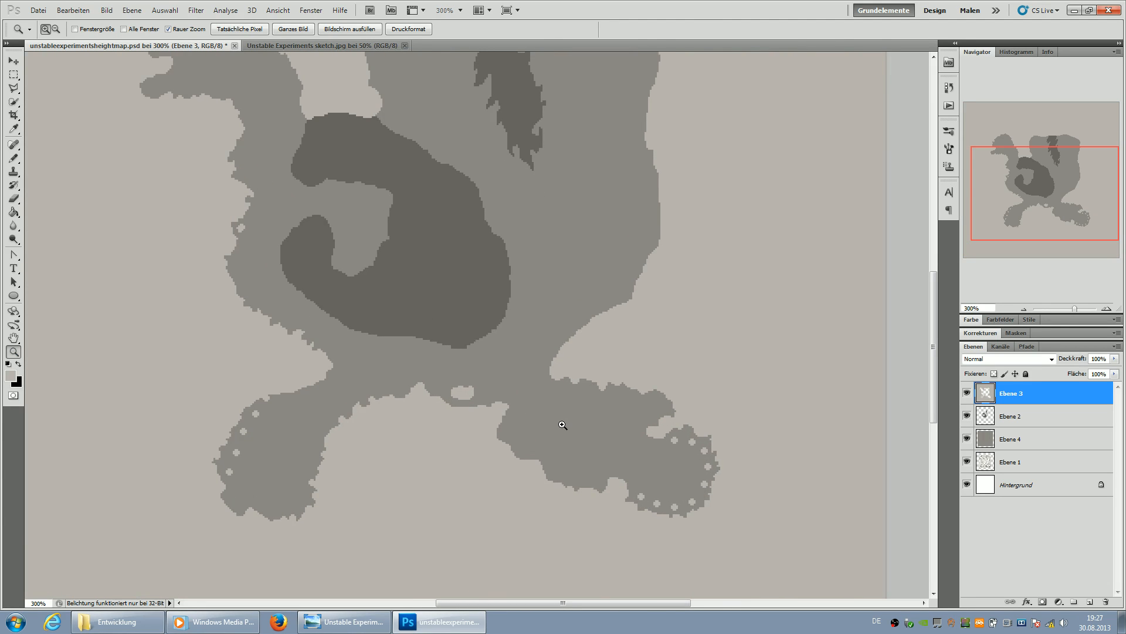
{"action": "scroll", "coordinate": [563, 425], "scroll_direction": "up", "scroll_amount": 1}
{"action": "left_click", "coordinate": [648, 396]}
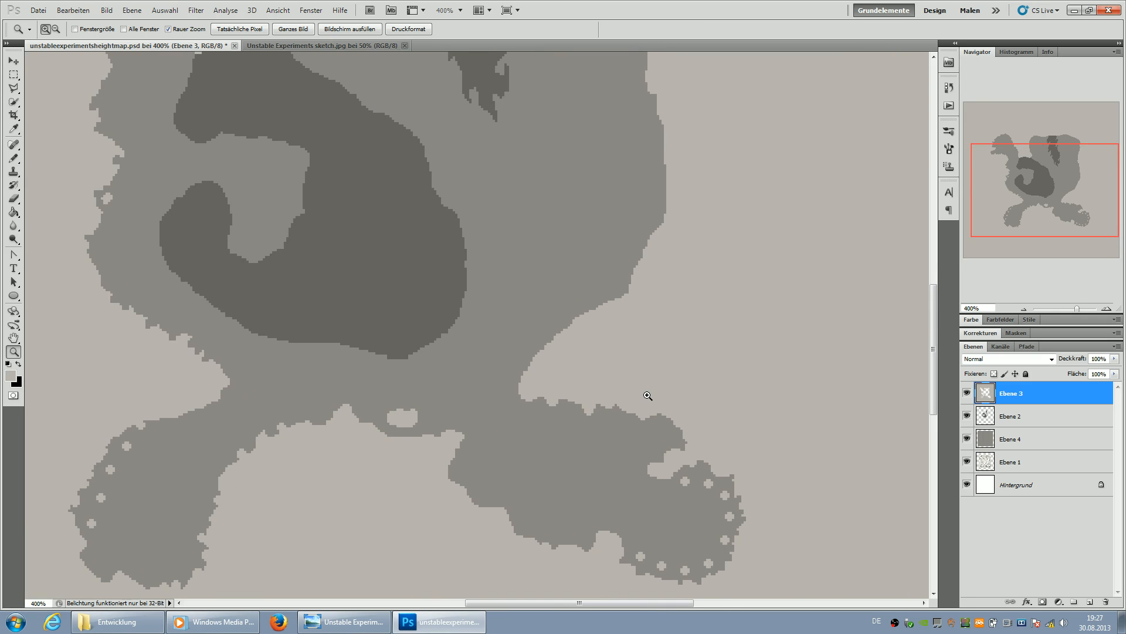
{"action": "left_click", "coordinate": [617, 364]}
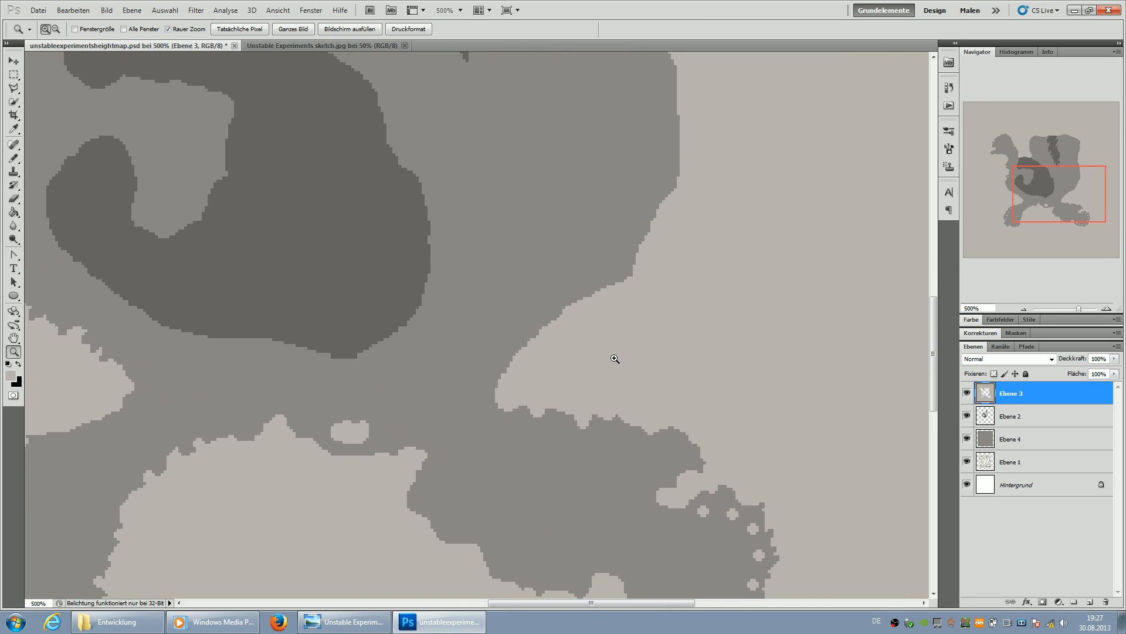
{"action": "left_click", "coordinate": [615, 362]}
{"action": "left_click", "coordinate": [615, 361]}
{"action": "left_click", "coordinate": [10, 202]}
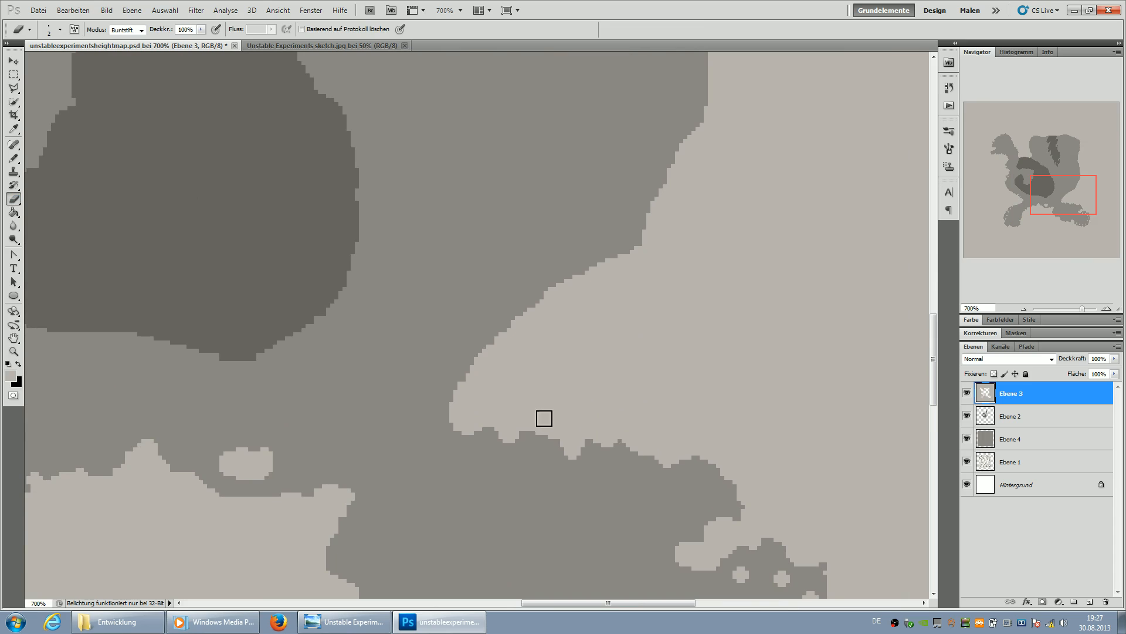
{"action": "left_click_drag", "start_coordinate": [464, 385], "coordinate": [473, 389]}
{"action": "mouse_move", "coordinate": [526, 335]}
{"action": "left_mouse_down"}
{"action": "mouse_move", "coordinate": [525, 321]}
{"action": "mouse_move", "coordinate": [526, 334]}
{"action": "mouse_move", "coordinate": [499, 346]}
{"action": "left_mouse_up"}
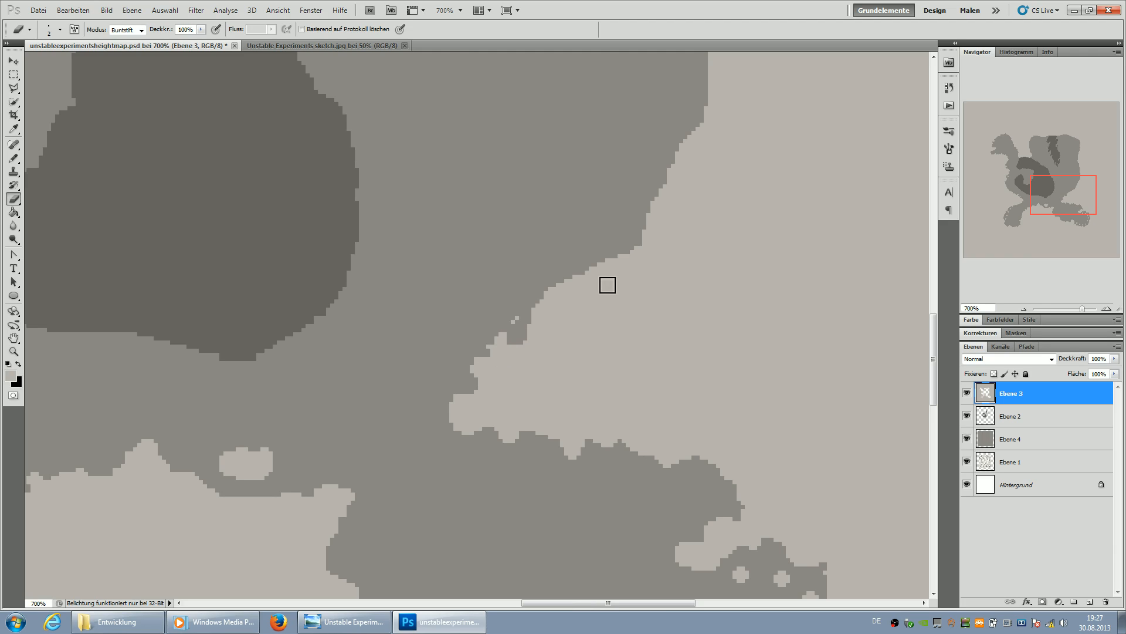
{"action": "mouse_move", "coordinate": [632, 257]}
{"action": "left_mouse_down"}
{"action": "mouse_move", "coordinate": [615, 279]}
{"action": "mouse_move", "coordinate": [589, 274]}
{"action": "mouse_move", "coordinate": [580, 294]}
{"action": "mouse_move", "coordinate": [563, 287]}
{"action": "mouse_move", "coordinate": [591, 286]}
{"action": "left_mouse_up"}
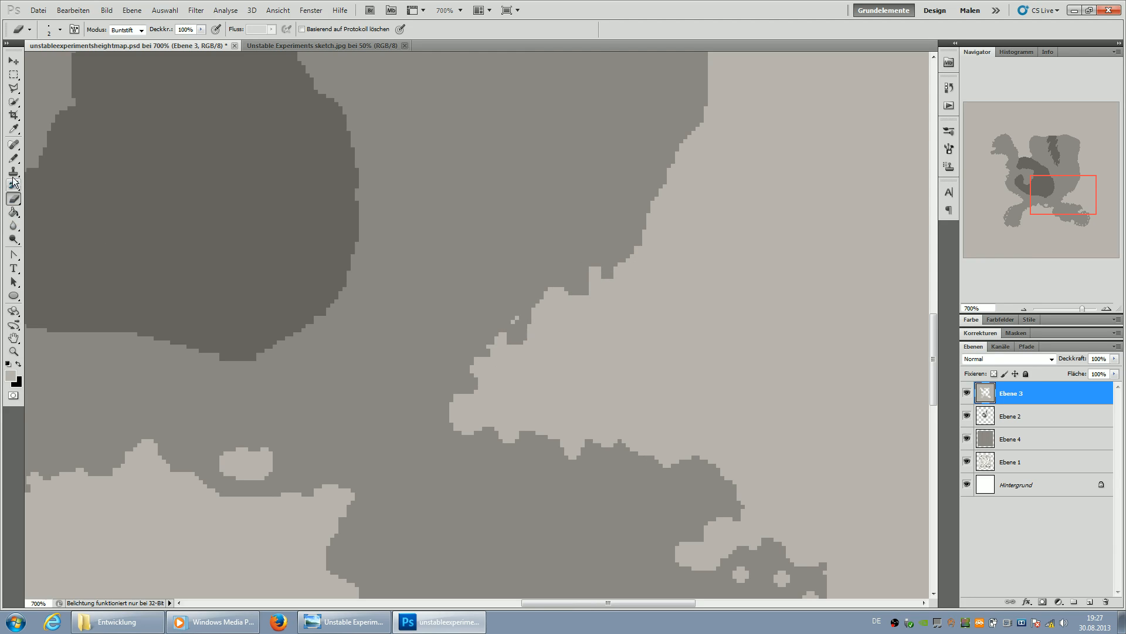
- Clean up the erased specks with the Pencil and add wall notches along the main body's lower-right edge
{"action": "left_click", "coordinate": [13, 159]}
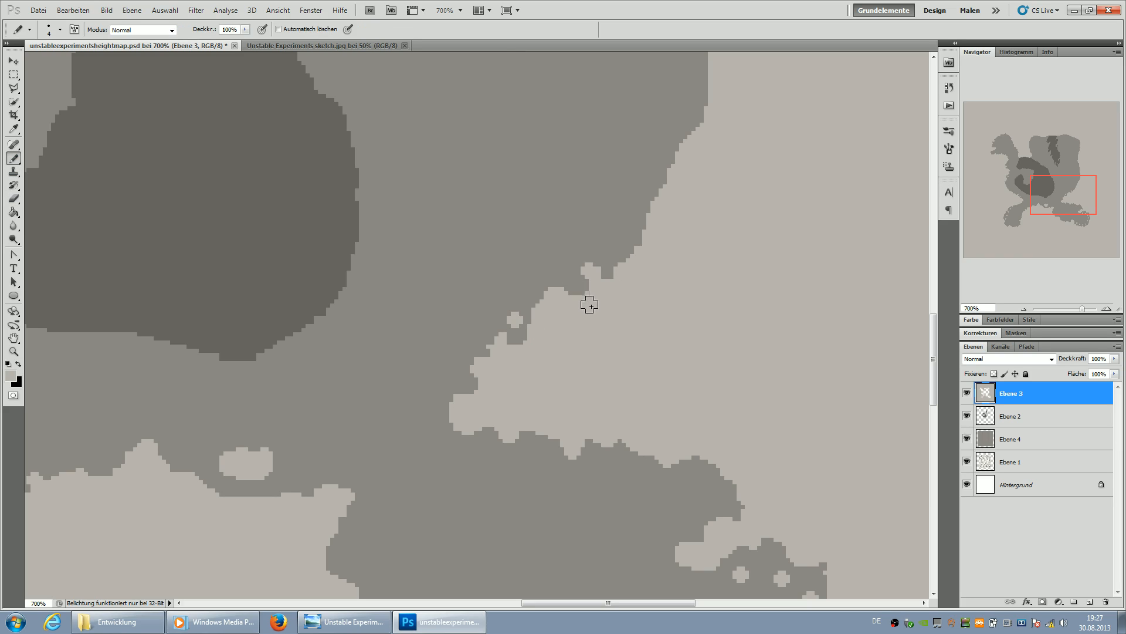
{"action": "left_click_drag", "start_coordinate": [1077, 224], "coordinate": [1074, 179]}
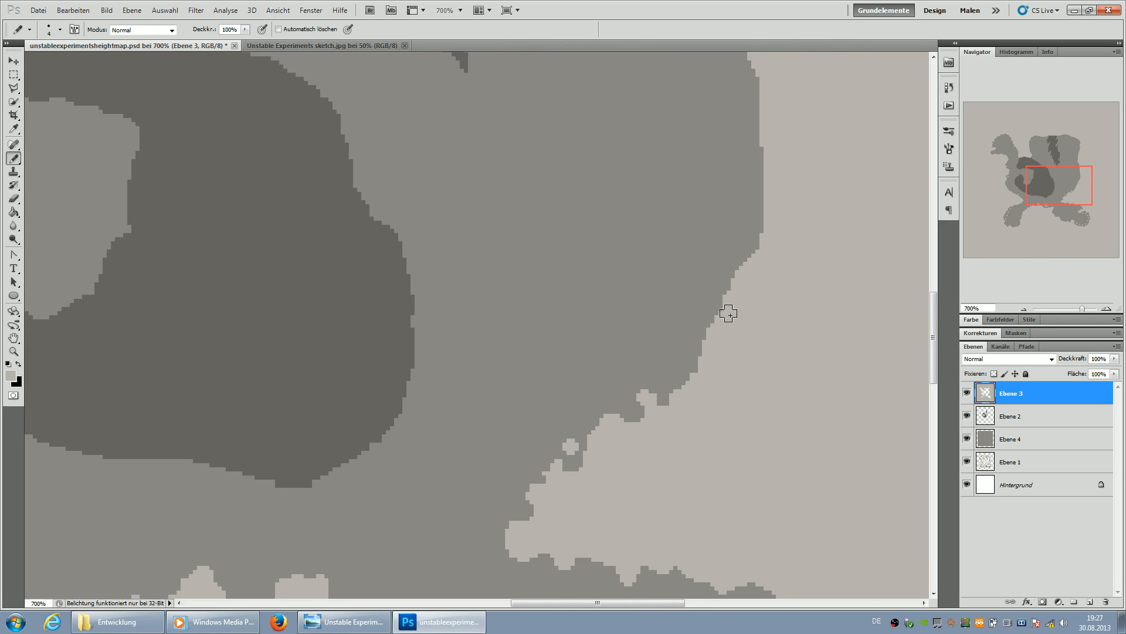
{"action": "mouse_move", "coordinate": [711, 335]}
{"action": "left_mouse_down"}
{"action": "mouse_move", "coordinate": [706, 316]}
{"action": "mouse_move", "coordinate": [693, 326]}
{"action": "left_mouse_up"}
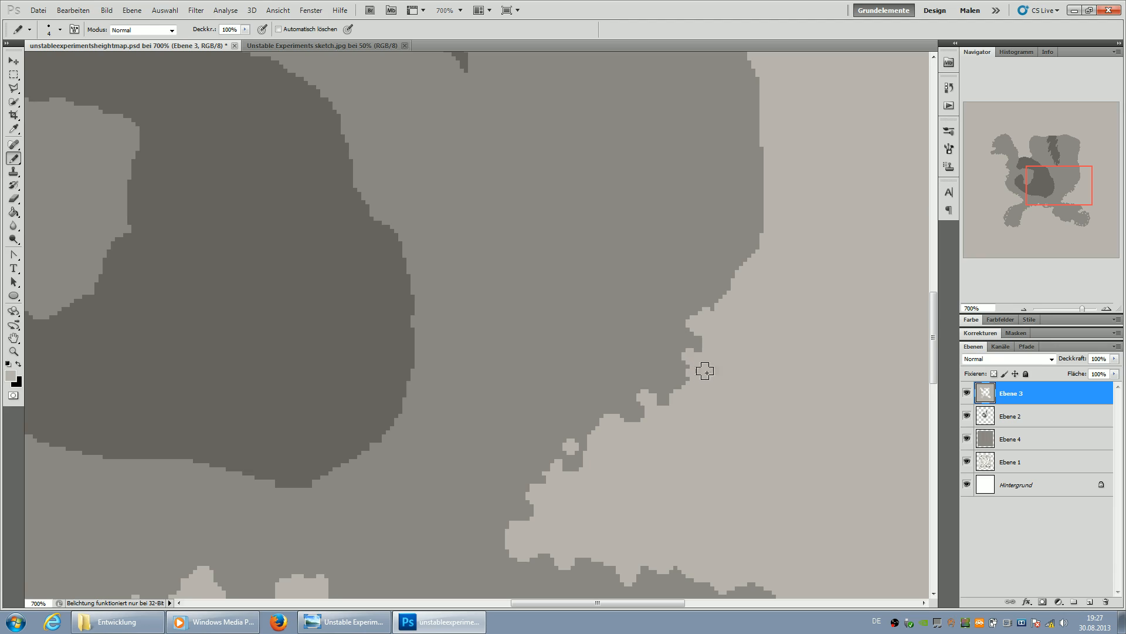
{"action": "mouse_move", "coordinate": [741, 273]}
{"action": "left_mouse_down"}
{"action": "mouse_move", "coordinate": [763, 245]}
{"action": "mouse_move", "coordinate": [765, 154]}
{"action": "left_mouse_up"}
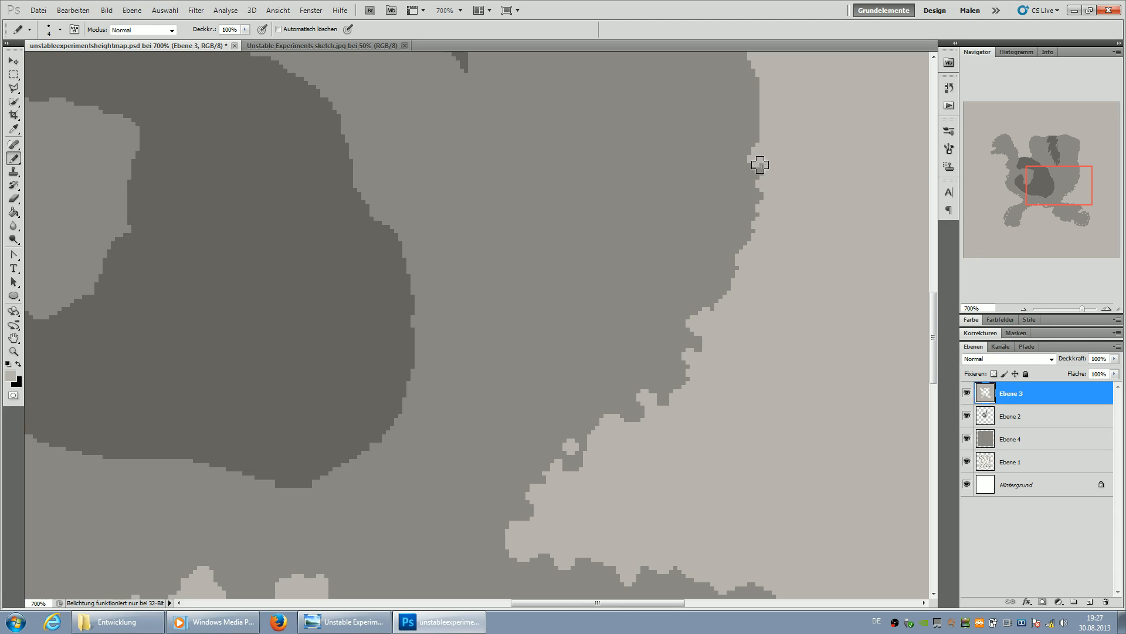
{"action": "mouse_move", "coordinate": [754, 223]}
{"action": "left_mouse_down"}
{"action": "mouse_move", "coordinate": [738, 258]}
{"action": "mouse_move", "coordinate": [763, 236]}
{"action": "mouse_move", "coordinate": [763, 223]}
{"action": "mouse_move", "coordinate": [733, 271]}
{"action": "mouse_move", "coordinate": [732, 256]}
{"action": "mouse_move", "coordinate": [739, 287]}
{"action": "left_mouse_up"}
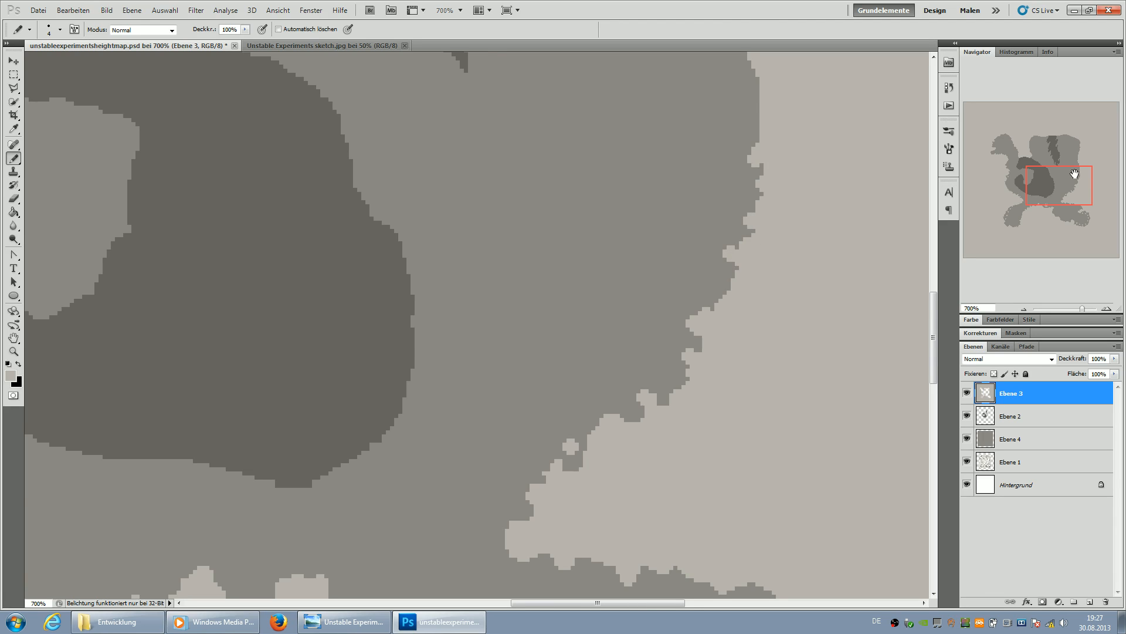
- Pencil irregular wall notches up the middle and upper part of the main body's right edge
{"action": "left_click_drag", "start_coordinate": [1075, 174], "coordinate": [1081, 158]}
{"action": "mouse_move", "coordinate": [678, 320]}
{"action": "left_mouse_down"}
{"action": "mouse_move", "coordinate": [669, 277]}
{"action": "mouse_move", "coordinate": [664, 295]}
{"action": "left_mouse_up"}
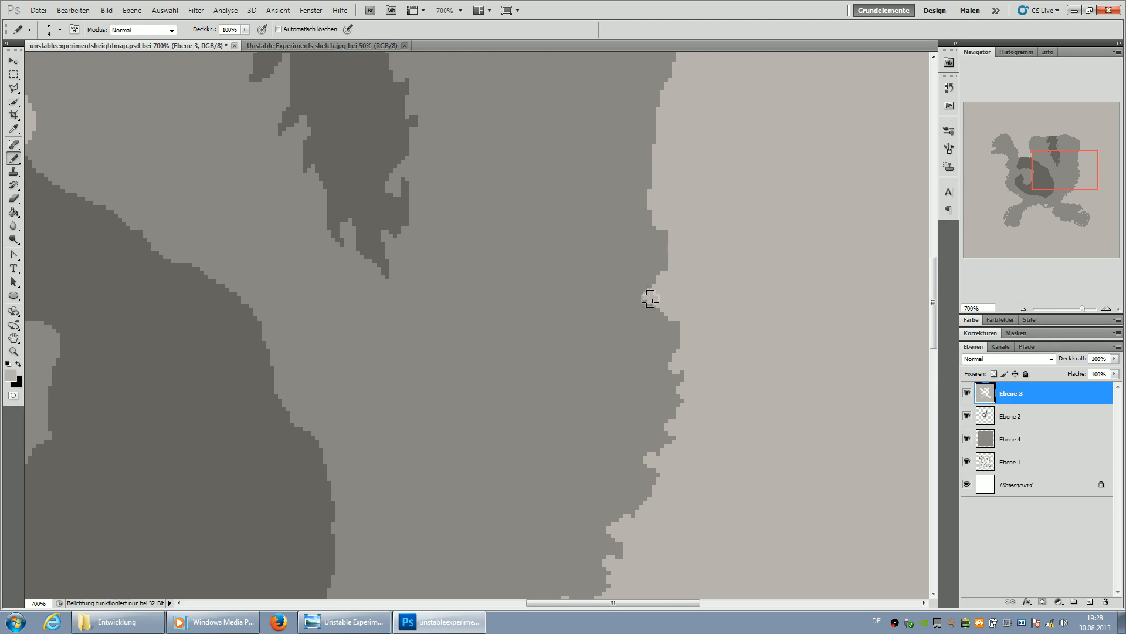
{"action": "left_click_drag", "start_coordinate": [672, 244], "coordinate": [662, 183]}
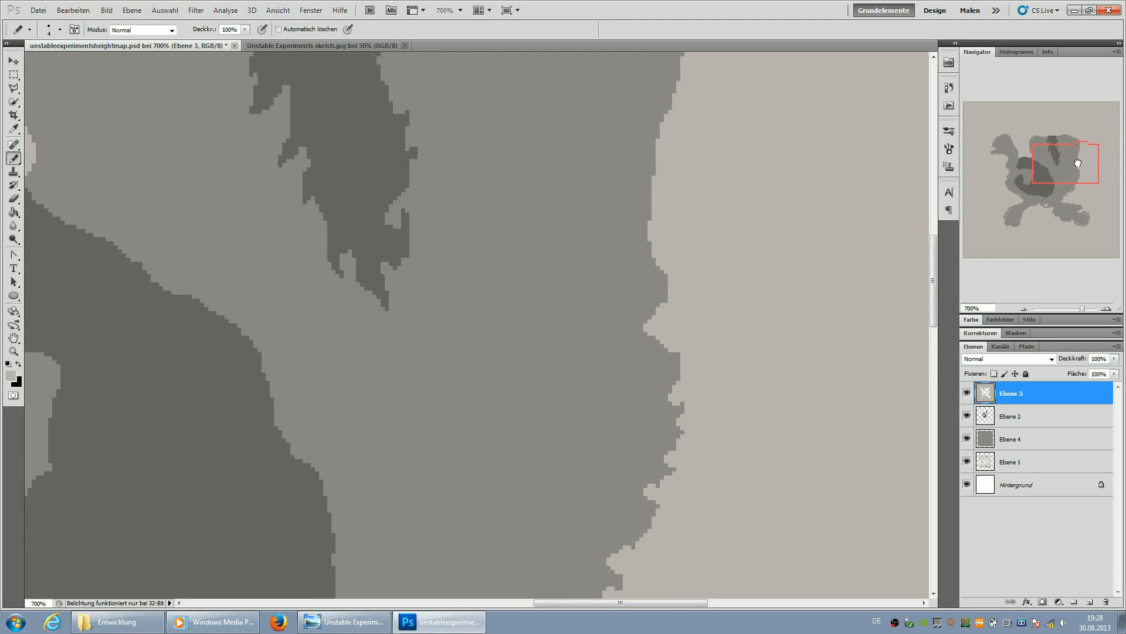
{"action": "left_click_drag", "start_coordinate": [1074, 173], "coordinate": [1081, 158]}
{"action": "left_click", "coordinate": [568, 351]}
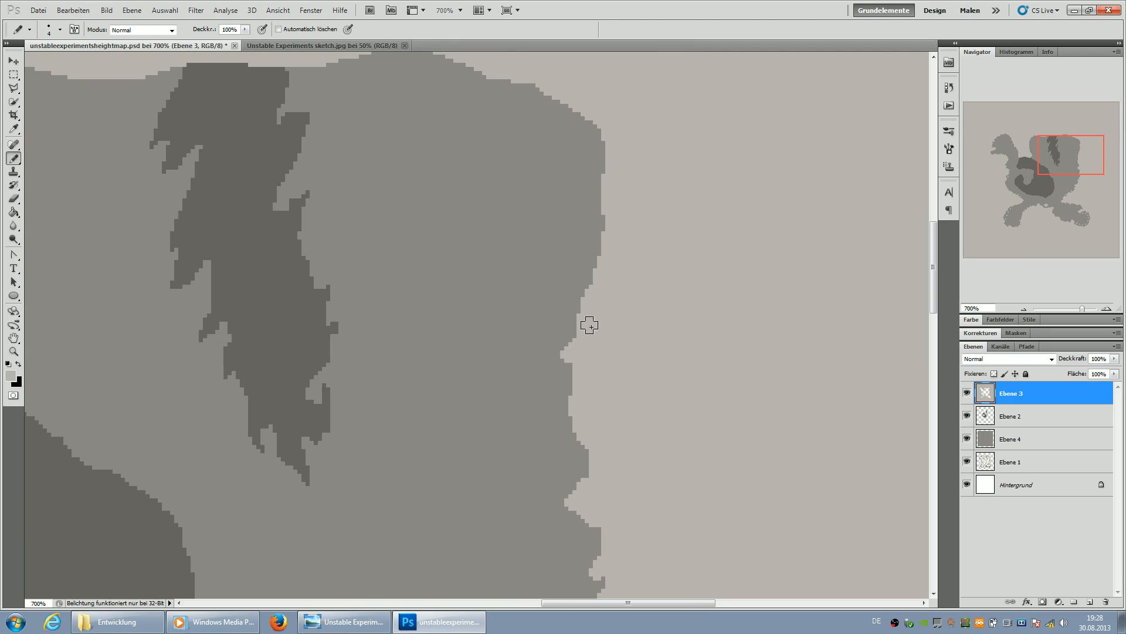
{"action": "left_click", "coordinate": [14, 199]}
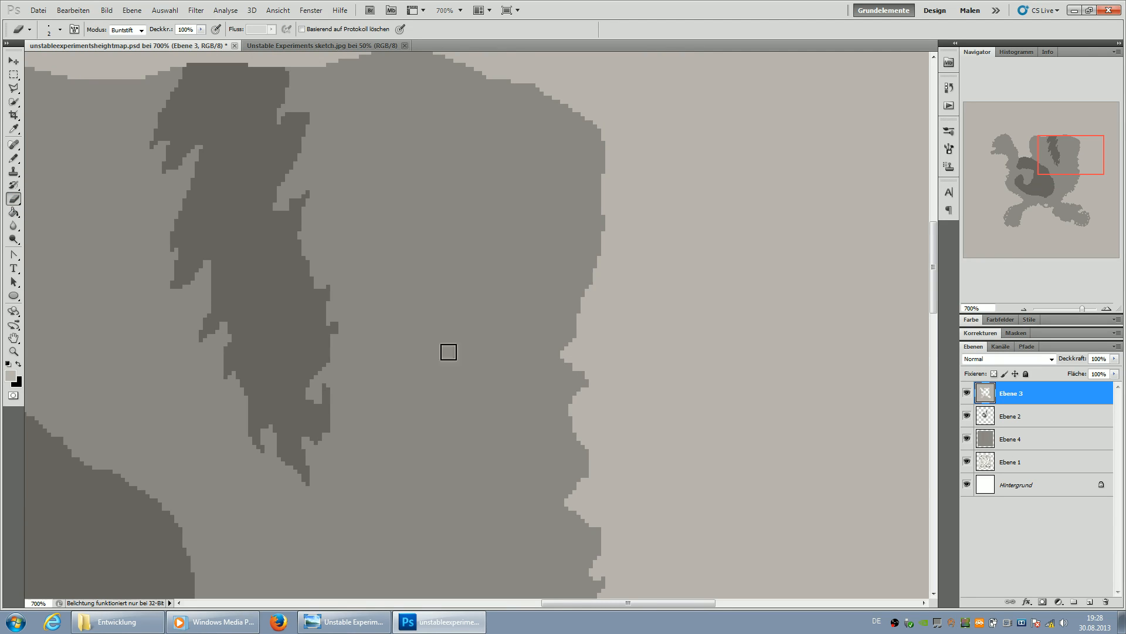
{"action": "left_click", "coordinate": [14, 158]}
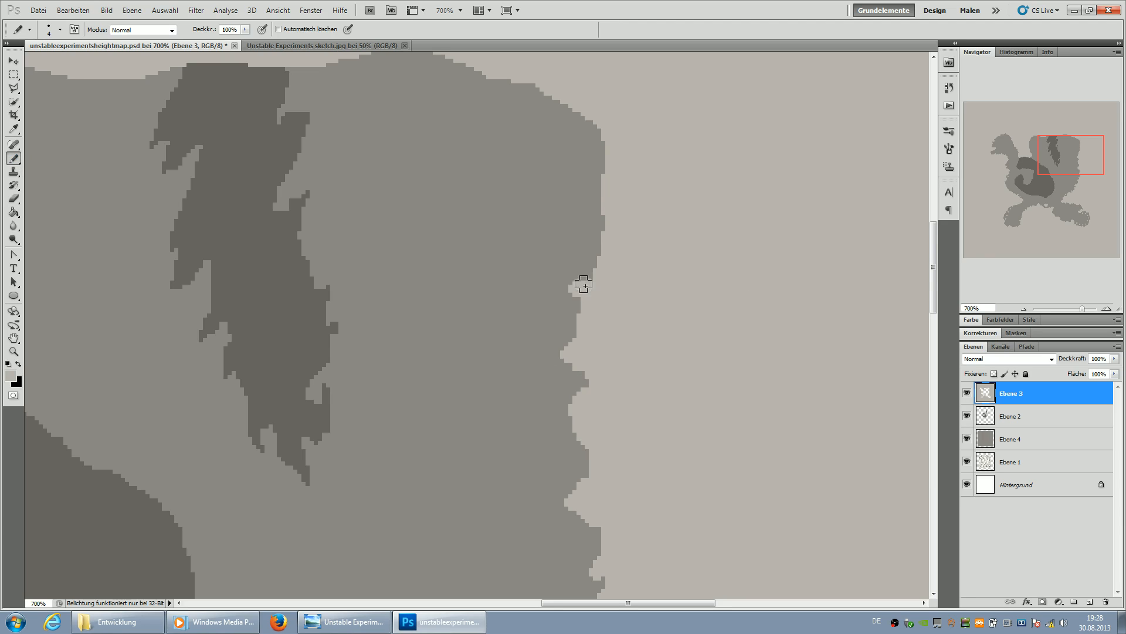
- Roughen the main body's upper-right corner and whole top edge with Pencil notches, cutting a deeper inlet at the upper-left corner
{"action": "scroll", "coordinate": [636, 249], "scroll_direction": "up", "scroll_amount": 3}
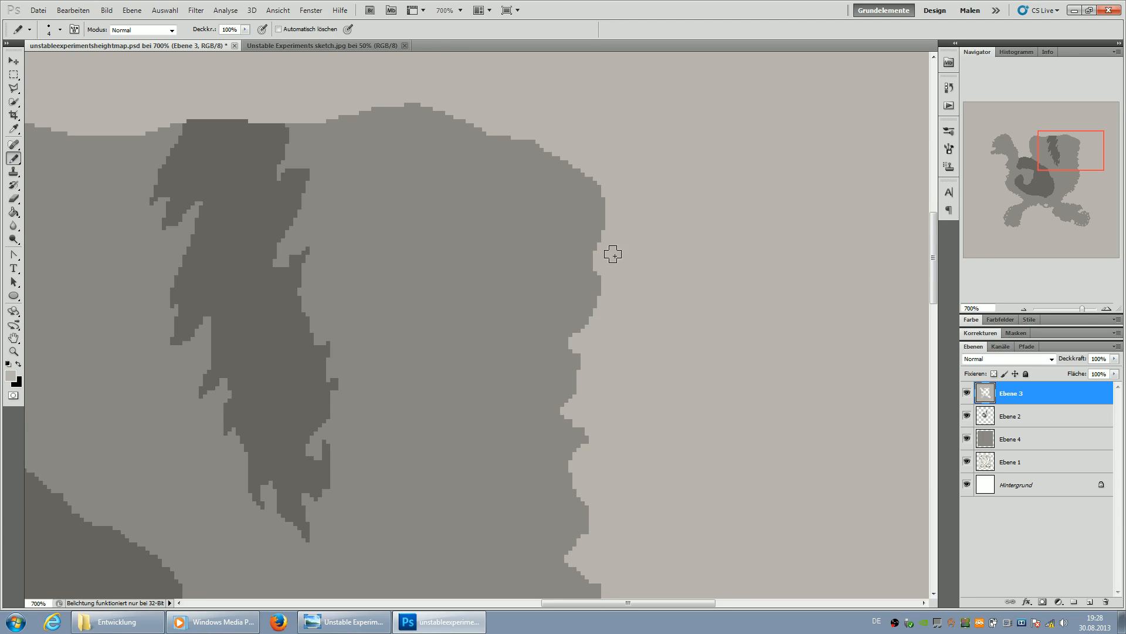
{"action": "left_click_drag", "start_coordinate": [606, 193], "coordinate": [599, 204]}
{"action": "left_click_drag", "start_coordinate": [597, 251], "coordinate": [601, 272]}
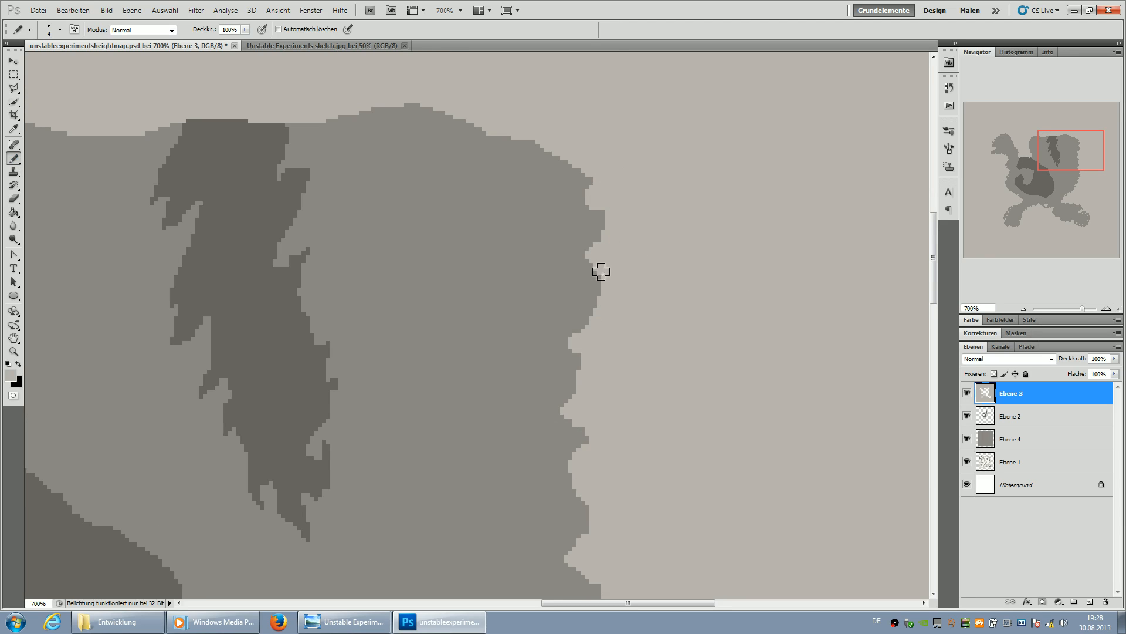
{"action": "mouse_move", "coordinate": [552, 155]}
{"action": "left_mouse_down"}
{"action": "mouse_move", "coordinate": [386, 98]}
{"action": "mouse_move", "coordinate": [379, 109]}
{"action": "mouse_move", "coordinate": [335, 109]}
{"action": "mouse_move", "coordinate": [378, 124]}
{"action": "mouse_move", "coordinate": [315, 137]}
{"action": "mouse_move", "coordinate": [424, 108]}
{"action": "mouse_move", "coordinate": [296, 128]}
{"action": "mouse_move", "coordinate": [238, 117]}
{"action": "left_mouse_up"}
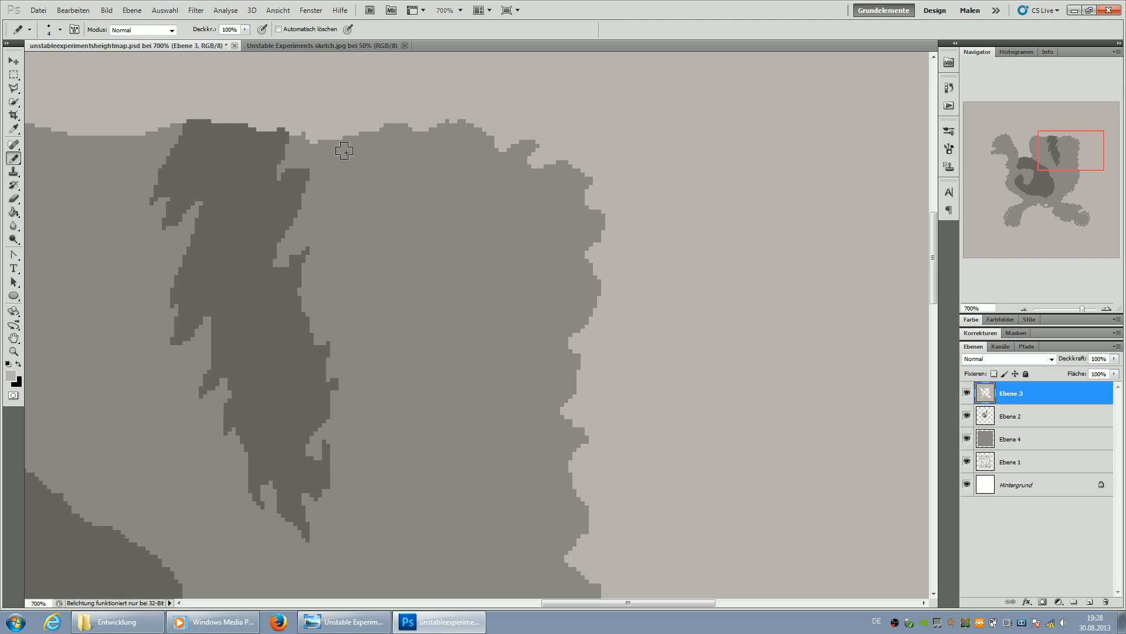
{"action": "left_click_drag", "start_coordinate": [1072, 152], "coordinate": [1039, 144]}
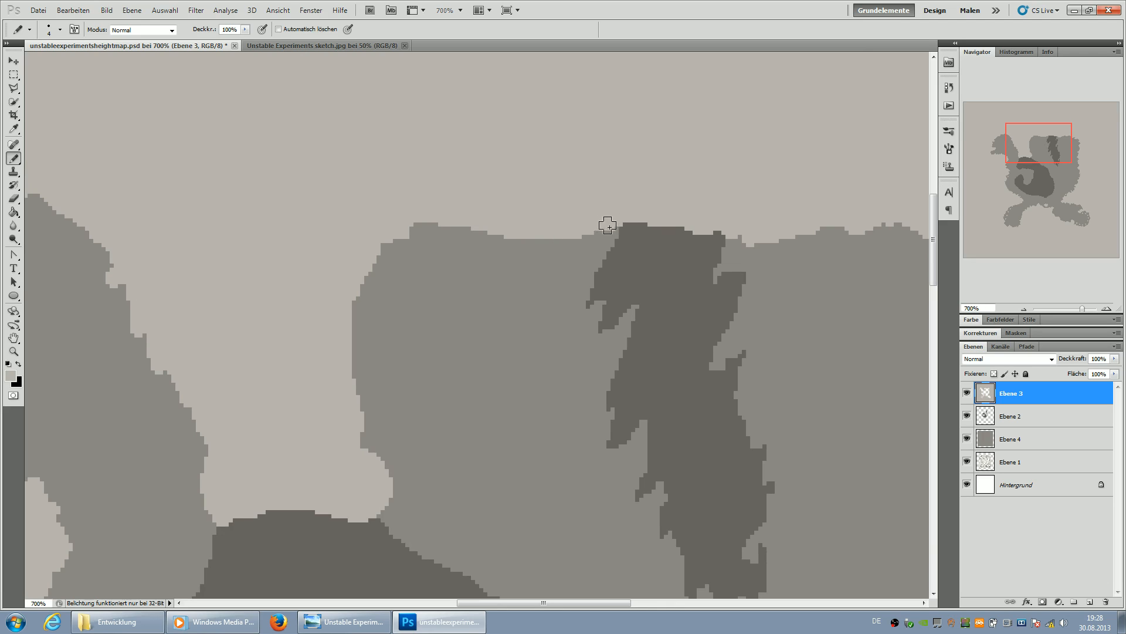
{"action": "mouse_move", "coordinate": [575, 238]}
{"action": "left_mouse_down"}
{"action": "mouse_move", "coordinate": [545, 224]}
{"action": "mouse_move", "coordinate": [537, 244]}
{"action": "mouse_move", "coordinate": [523, 221]}
{"action": "mouse_move", "coordinate": [512, 238]}
{"action": "mouse_move", "coordinate": [417, 213]}
{"action": "mouse_move", "coordinate": [409, 224]}
{"action": "mouse_move", "coordinate": [425, 255]}
{"action": "mouse_move", "coordinate": [405, 257]}
{"action": "mouse_move", "coordinate": [382, 235]}
{"action": "left_mouse_up"}
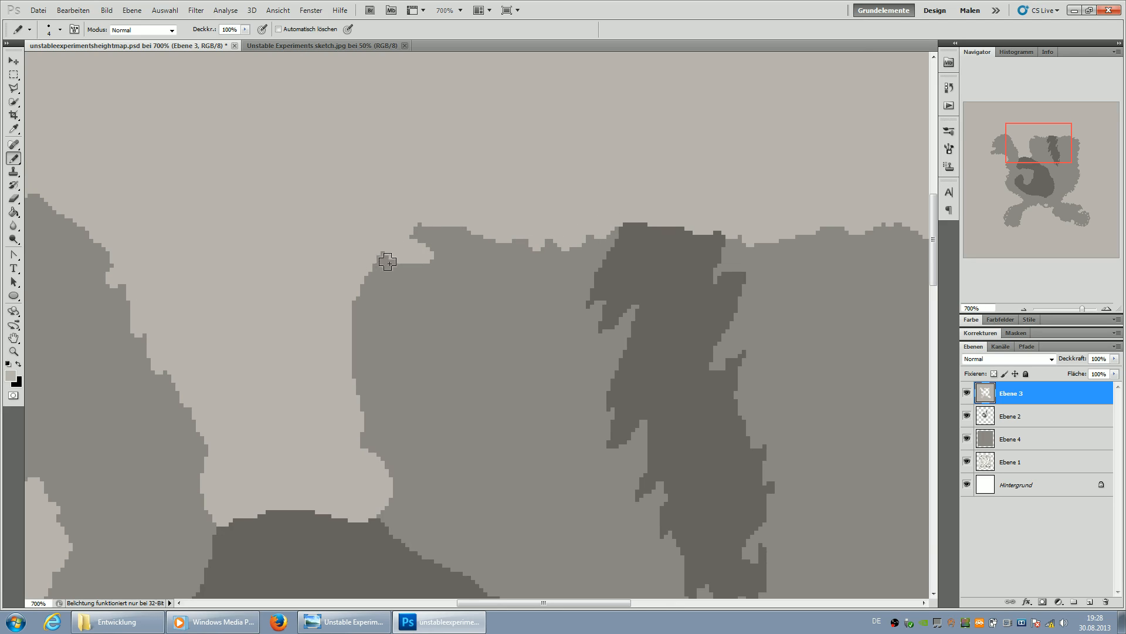
- Pencil wall notches down the left edge of the main body's upper block and enlarge the upper-left corner inlet
{"action": "scroll", "coordinate": [370, 347], "scroll_direction": "down", "scroll_amount": 2}
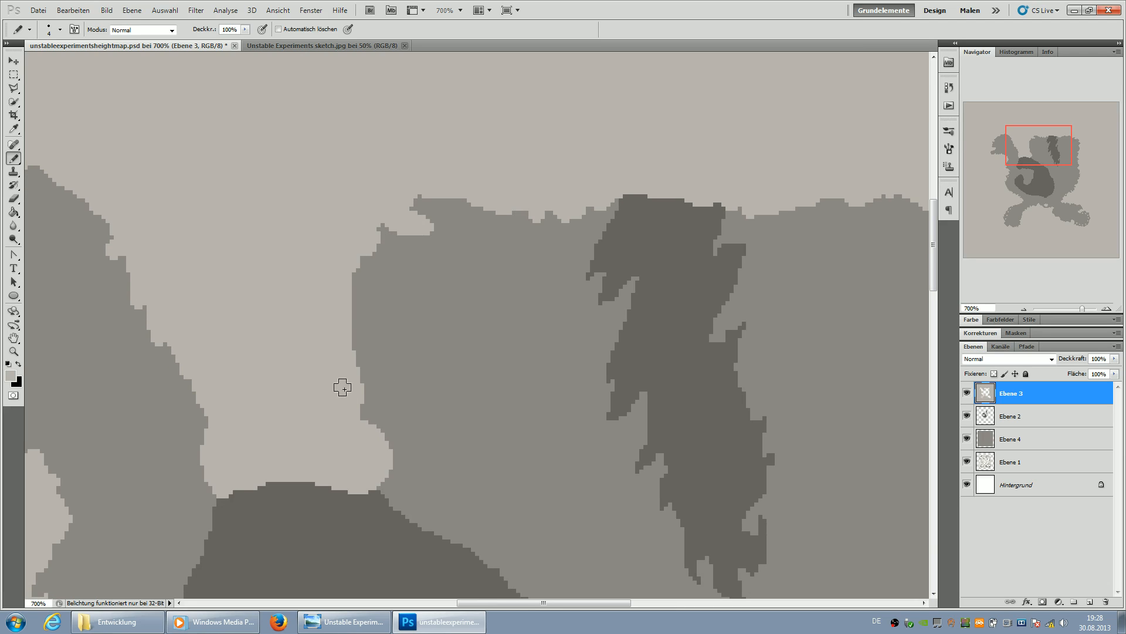
{"action": "mouse_move", "coordinate": [340, 311]}
{"action": "left_mouse_down"}
{"action": "mouse_move", "coordinate": [360, 322]}
{"action": "mouse_move", "coordinate": [334, 339]}
{"action": "left_mouse_up"}
{"action": "left_click_drag", "start_coordinate": [355, 277], "coordinate": [360, 269]}
{"action": "left_click_drag", "start_coordinate": [382, 443], "coordinate": [397, 443]}
{"action": "left_click_drag", "start_coordinate": [383, 487], "coordinate": [390, 474]}
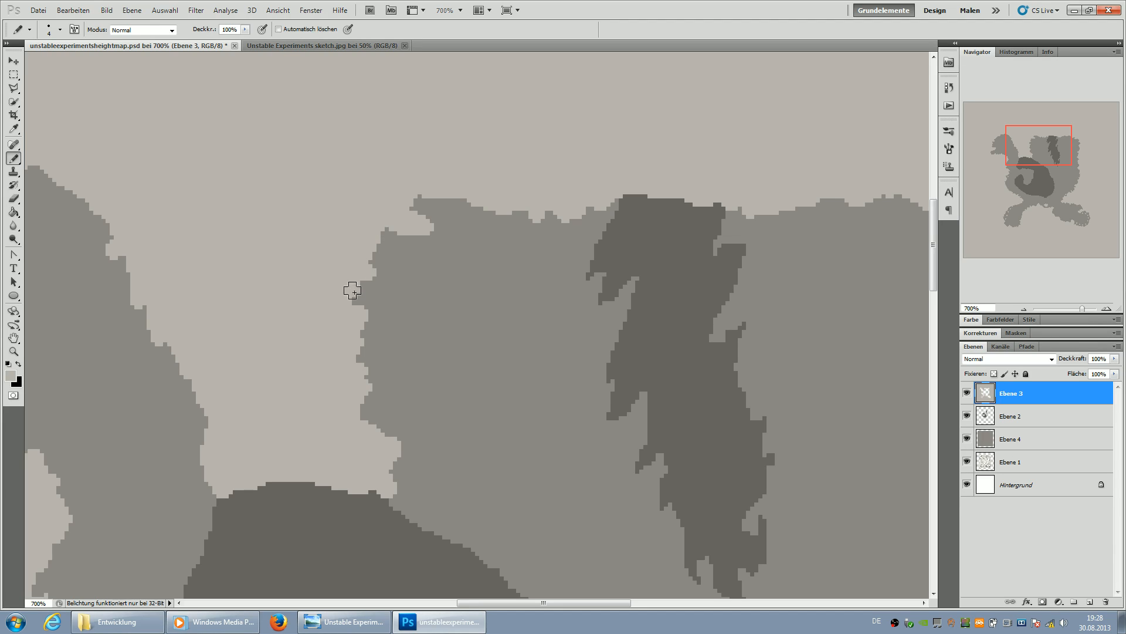
{"action": "left_click", "coordinate": [414, 242]}
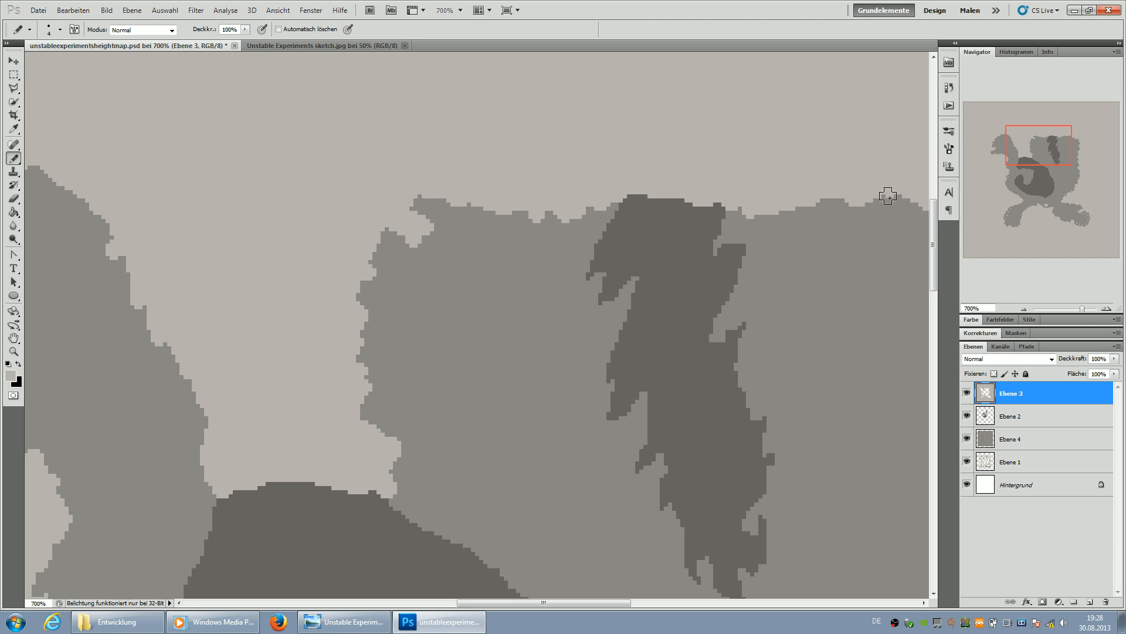
- Make Ebene 2 the working layer and set the foreground colour to the dark grey of the spiral area
{"action": "left_click_drag", "start_coordinate": [1027, 165], "coordinate": [1071, 162]}
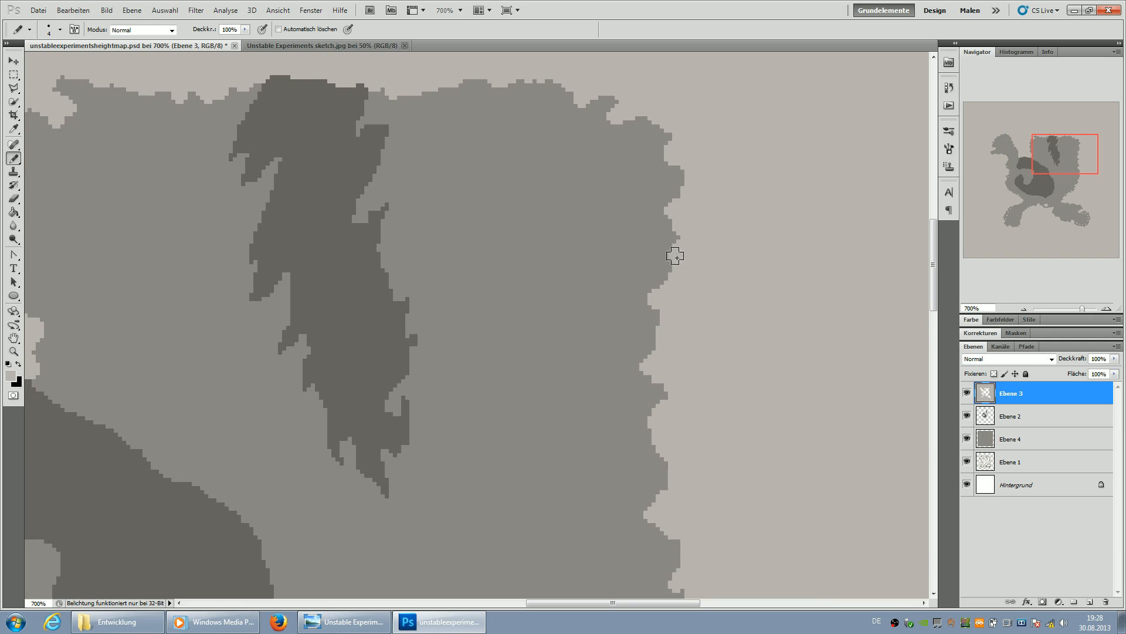
{"action": "left_click_drag", "start_coordinate": [1083, 154], "coordinate": [1047, 177]}
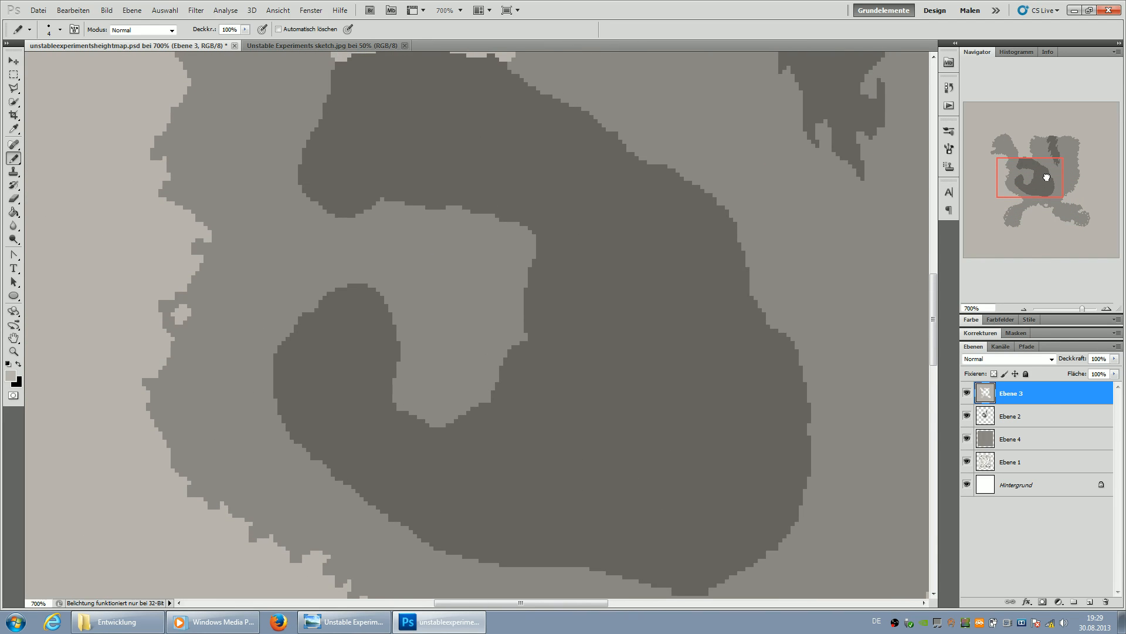
{"action": "left_click", "coordinate": [988, 423]}
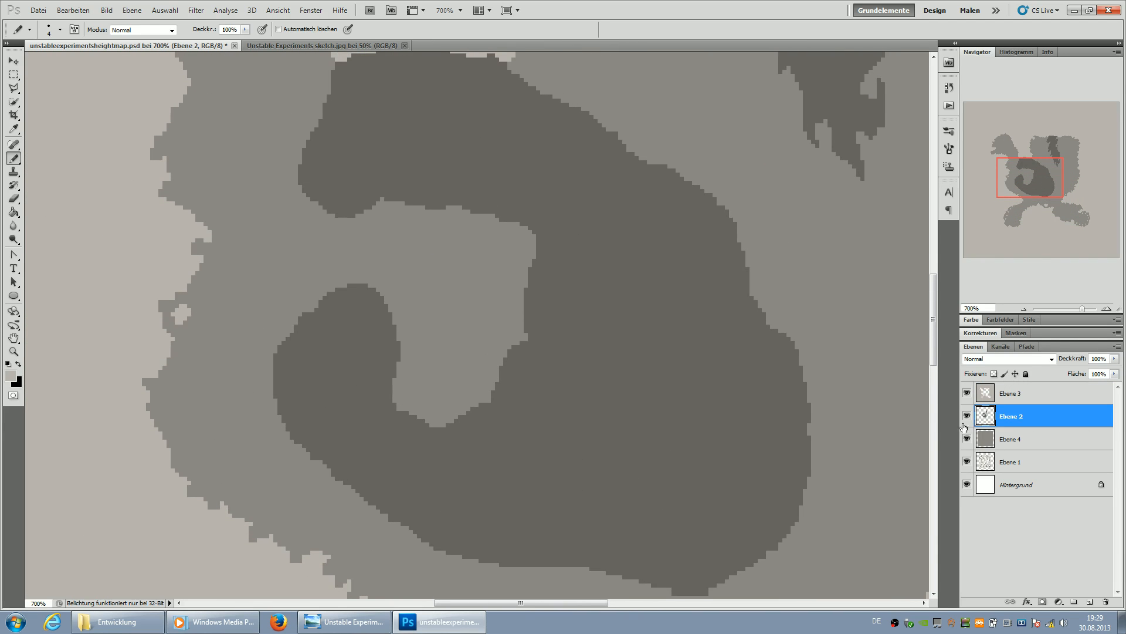
{"action": "left_click", "coordinate": [11, 376]}
{"action": "left_click", "coordinate": [715, 452]}
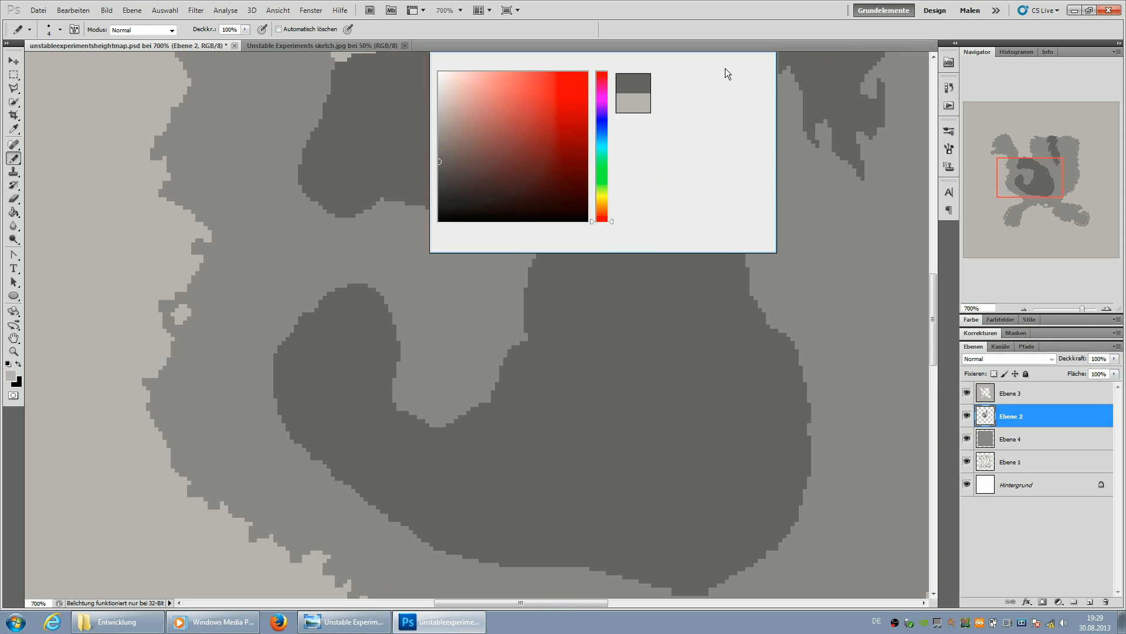
{"action": "left_click", "coordinate": [726, 66]}
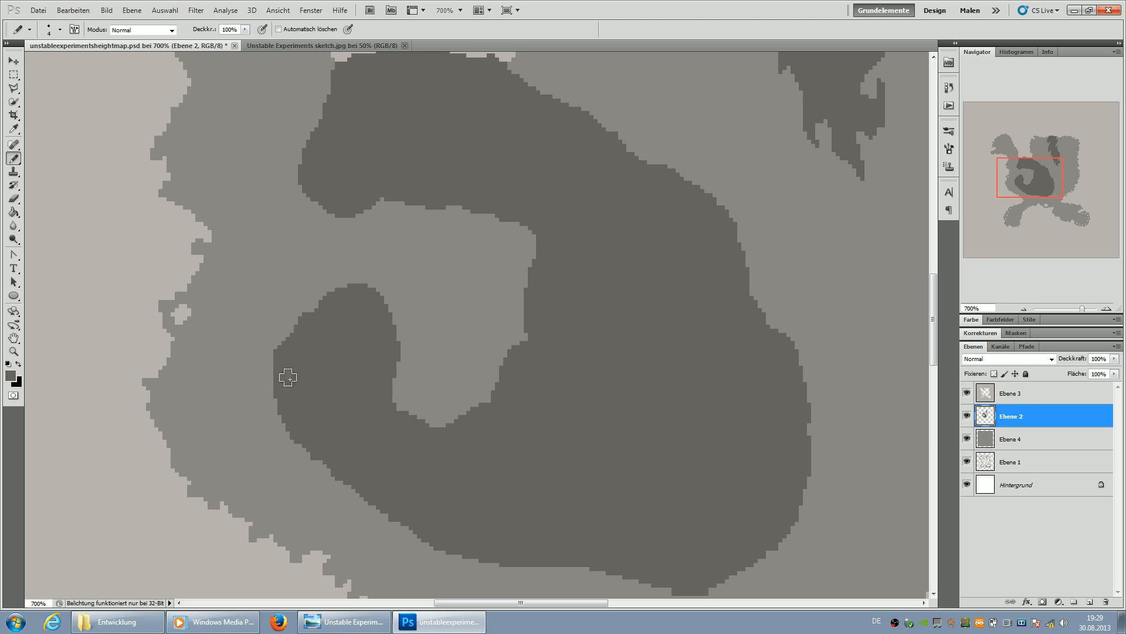
- Roughen the inner bay of the dark grey spiral with Eraser and Pencil notches around its whole edge
{"action": "left_click", "coordinate": [13, 199]}
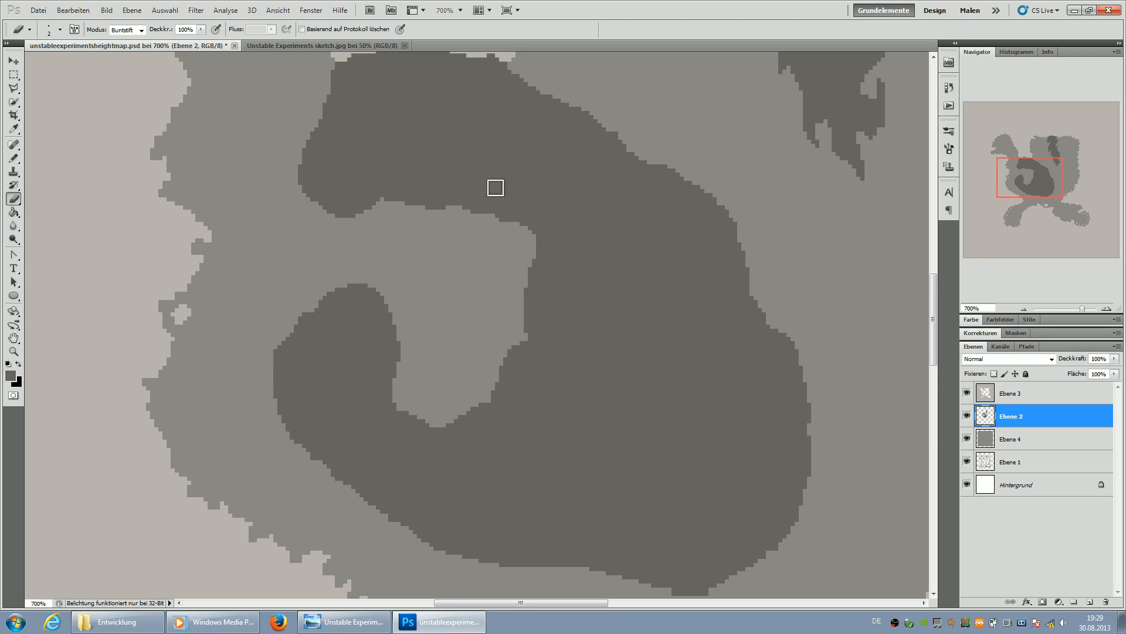
{"action": "mouse_move", "coordinate": [329, 201]}
{"action": "left_mouse_down"}
{"action": "mouse_move", "coordinate": [472, 216]}
{"action": "mouse_move", "coordinate": [535, 232]}
{"action": "mouse_move", "coordinate": [527, 270]}
{"action": "mouse_move", "coordinate": [573, 295]}
{"action": "mouse_move", "coordinate": [514, 300]}
{"action": "mouse_move", "coordinate": [551, 297]}
{"action": "mouse_move", "coordinate": [537, 308]}
{"action": "mouse_move", "coordinate": [554, 258]}
{"action": "mouse_move", "coordinate": [531, 263]}
{"action": "mouse_move", "coordinate": [551, 260]}
{"action": "mouse_move", "coordinate": [535, 259]}
{"action": "mouse_move", "coordinate": [547, 263]}
{"action": "mouse_move", "coordinate": [532, 319]}
{"action": "mouse_move", "coordinate": [561, 288]}
{"action": "mouse_move", "coordinate": [546, 307]}
{"action": "mouse_move", "coordinate": [542, 278]}
{"action": "mouse_move", "coordinate": [559, 280]}
{"action": "mouse_move", "coordinate": [557, 262]}
{"action": "mouse_move", "coordinate": [554, 298]}
{"action": "mouse_move", "coordinate": [586, 309]}
{"action": "mouse_move", "coordinate": [502, 336]}
{"action": "mouse_move", "coordinate": [546, 302]}
{"action": "mouse_move", "coordinate": [552, 345]}
{"action": "mouse_move", "coordinate": [545, 317]}
{"action": "mouse_move", "coordinate": [518, 372]}
{"action": "mouse_move", "coordinate": [517, 352]}
{"action": "mouse_move", "coordinate": [512, 365]}
{"action": "mouse_move", "coordinate": [540, 360]}
{"action": "left_mouse_up"}
{"action": "mouse_move", "coordinate": [390, 319]}
{"action": "left_mouse_down"}
{"action": "mouse_move", "coordinate": [406, 340]}
{"action": "mouse_move", "coordinate": [382, 298]}
{"action": "mouse_move", "coordinate": [362, 289]}
{"action": "mouse_move", "coordinate": [340, 299]}
{"action": "mouse_move", "coordinate": [374, 284]}
{"action": "mouse_move", "coordinate": [365, 217]}
{"action": "mouse_move", "coordinate": [446, 206]}
{"action": "mouse_move", "coordinate": [447, 227]}
{"action": "mouse_move", "coordinate": [481, 218]}
{"action": "mouse_move", "coordinate": [544, 233]}
{"action": "mouse_move", "coordinate": [506, 218]}
{"action": "mouse_move", "coordinate": [541, 237]}
{"action": "mouse_move", "coordinate": [469, 211]}
{"action": "mouse_move", "coordinate": [434, 215]}
{"action": "mouse_move", "coordinate": [546, 243]}
{"action": "mouse_move", "coordinate": [505, 208]}
{"action": "left_mouse_up"}
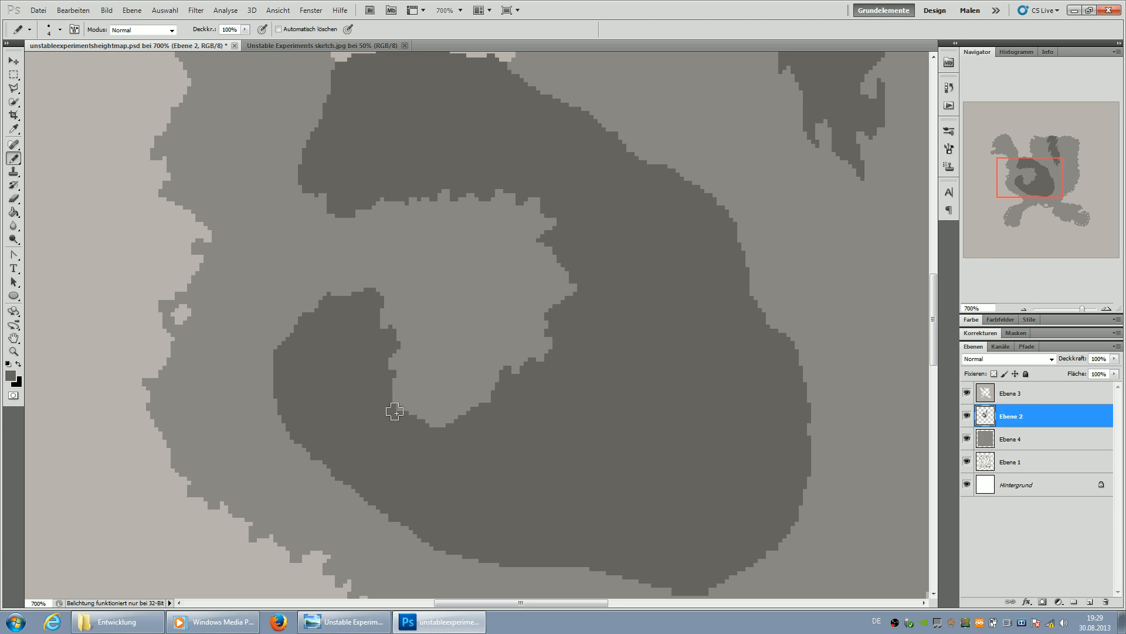
{"action": "mouse_move", "coordinate": [394, 411]}
{"action": "left_mouse_down"}
{"action": "mouse_move", "coordinate": [453, 421]}
{"action": "mouse_move", "coordinate": [473, 403]}
{"action": "mouse_move", "coordinate": [510, 400]}
{"action": "left_mouse_up"}
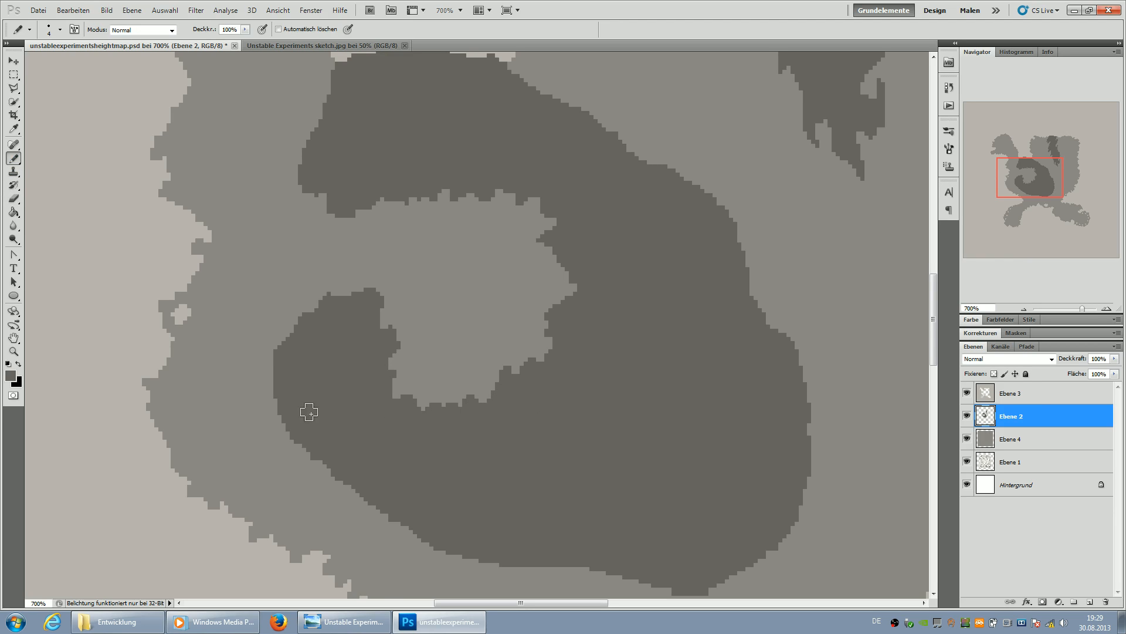
- Erase irregular notches along the dark spiral's outer left, lower-left and bottom edges
{"action": "scroll", "coordinate": [309, 422], "scroll_direction": "down", "scroll_amount": 2}
{"action": "key", "text": "e"}
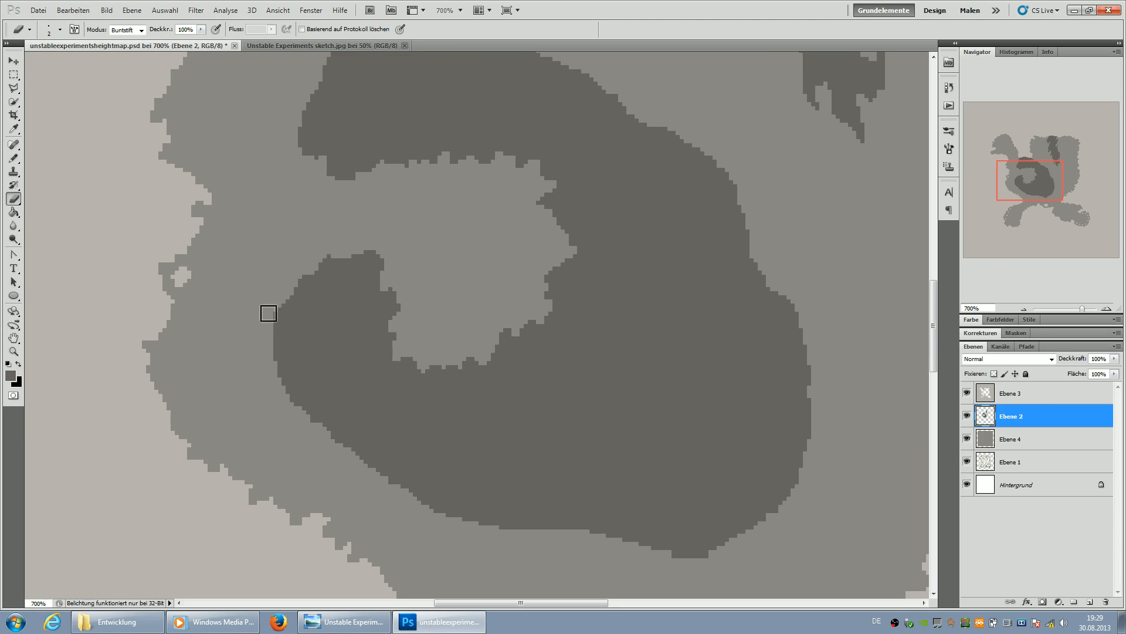
{"action": "mouse_move", "coordinate": [296, 401]}
{"action": "left_mouse_down"}
{"action": "mouse_move", "coordinate": [326, 412]}
{"action": "mouse_move", "coordinate": [324, 400]}
{"action": "mouse_move", "coordinate": [290, 400]}
{"action": "mouse_move", "coordinate": [397, 478]}
{"action": "mouse_move", "coordinate": [375, 464]}
{"action": "left_mouse_up"}
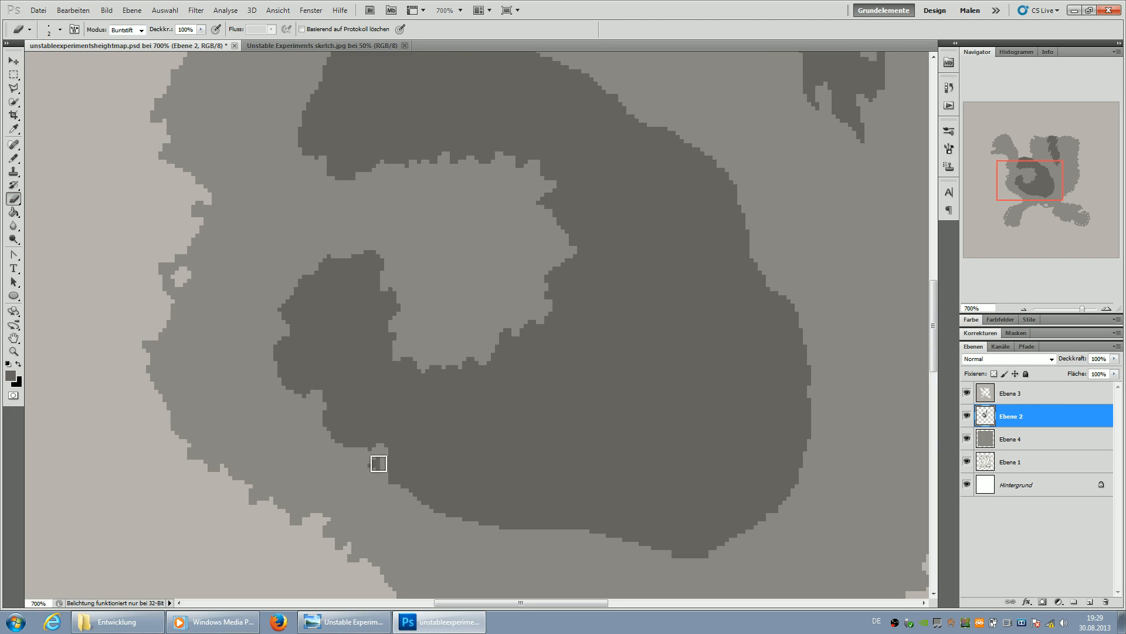
{"action": "mouse_move", "coordinate": [483, 516]}
{"action": "left_mouse_down"}
{"action": "mouse_move", "coordinate": [500, 533]}
{"action": "mouse_move", "coordinate": [463, 513]}
{"action": "mouse_move", "coordinate": [423, 513]}
{"action": "mouse_move", "coordinate": [433, 515]}
{"action": "mouse_move", "coordinate": [431, 498]}
{"action": "mouse_move", "coordinate": [394, 485]}
{"action": "mouse_move", "coordinate": [467, 516]}
{"action": "mouse_move", "coordinate": [445, 514]}
{"action": "left_mouse_up"}
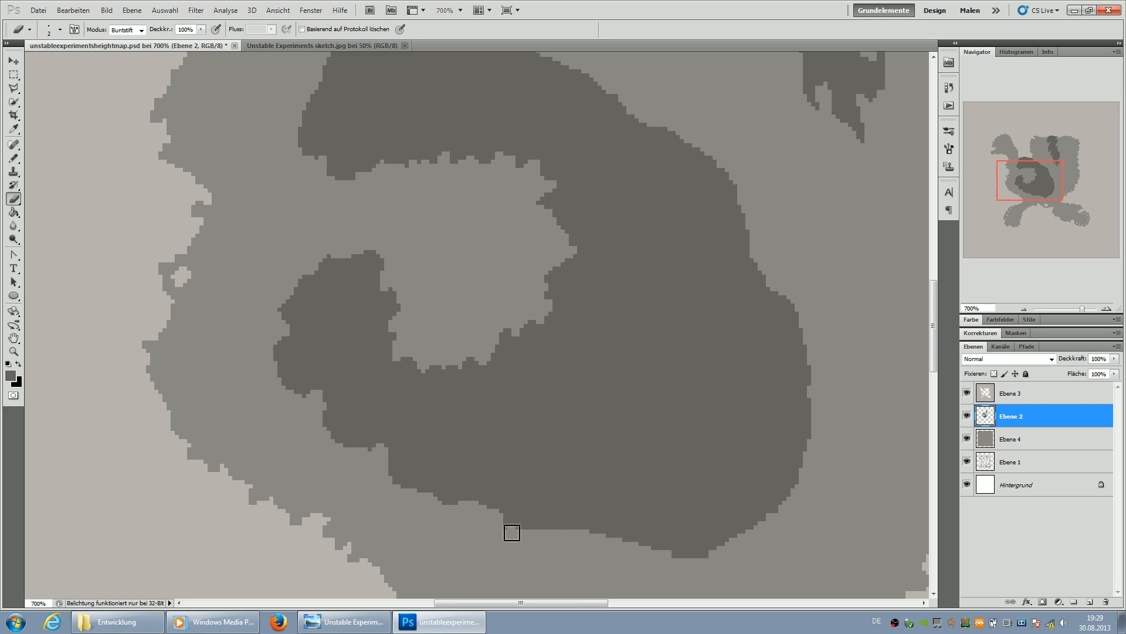
{"action": "mouse_move", "coordinate": [563, 536]}
{"action": "left_mouse_down"}
{"action": "mouse_move", "coordinate": [598, 543]}
{"action": "mouse_move", "coordinate": [578, 517]}
{"action": "mouse_move", "coordinate": [553, 536]}
{"action": "mouse_move", "coordinate": [702, 555]}
{"action": "mouse_move", "coordinate": [692, 557]}
{"action": "mouse_move", "coordinate": [717, 547]}
{"action": "mouse_move", "coordinate": [652, 542]}
{"action": "mouse_move", "coordinate": [676, 554]}
{"action": "mouse_move", "coordinate": [677, 538]}
{"action": "mouse_move", "coordinate": [706, 540]}
{"action": "mouse_move", "coordinate": [701, 558]}
{"action": "mouse_move", "coordinate": [711, 554]}
{"action": "mouse_move", "coordinate": [656, 552]}
{"action": "left_mouse_up"}
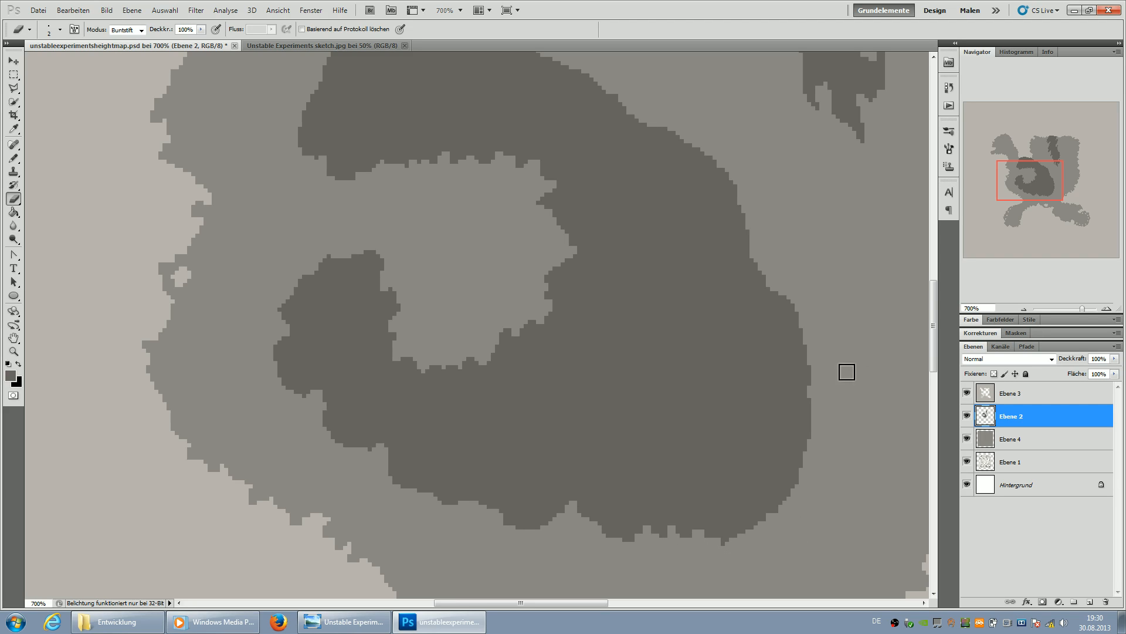
- Erase notches down the dark spiral's upper-right and right edges and touch up the specks and bumps with the Pencil
{"action": "left_click_drag", "start_coordinate": [1038, 174], "coordinate": [1038, 167]}
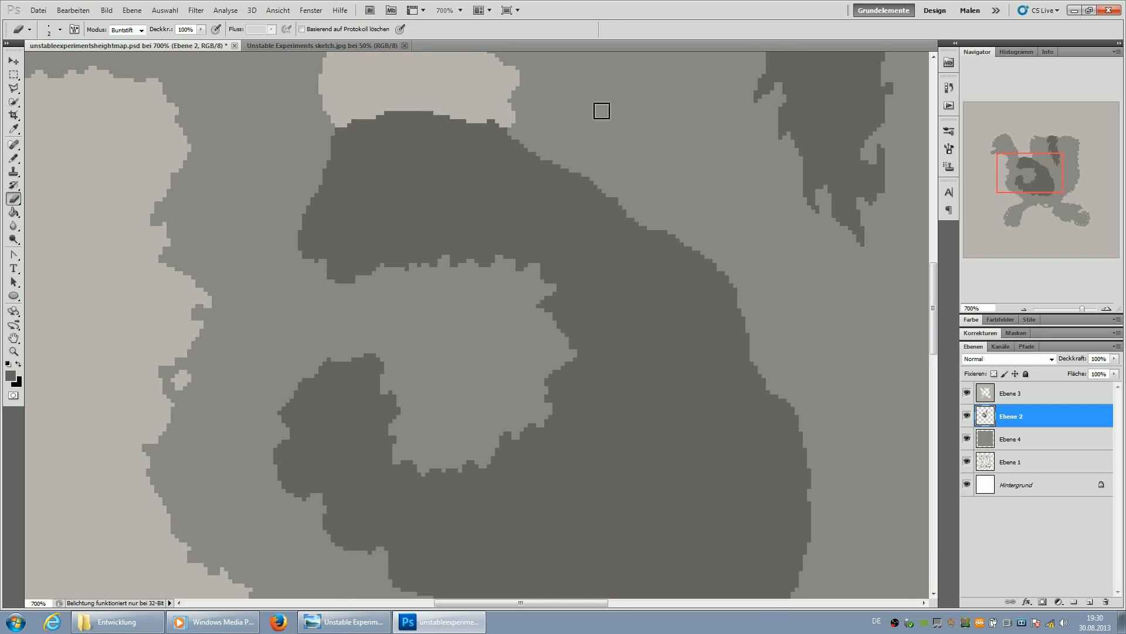
{"action": "mouse_move", "coordinate": [521, 150]}
{"action": "left_mouse_down"}
{"action": "mouse_move", "coordinate": [545, 171]}
{"action": "mouse_move", "coordinate": [557, 163]}
{"action": "mouse_move", "coordinate": [533, 166]}
{"action": "mouse_move", "coordinate": [516, 141]}
{"action": "mouse_move", "coordinate": [608, 185]}
{"action": "mouse_move", "coordinate": [619, 217]}
{"action": "mouse_move", "coordinate": [597, 190]}
{"action": "mouse_move", "coordinate": [672, 237]}
{"action": "mouse_move", "coordinate": [672, 249]}
{"action": "mouse_move", "coordinate": [698, 255]}
{"action": "mouse_move", "coordinate": [671, 238]}
{"action": "mouse_move", "coordinate": [702, 265]}
{"action": "mouse_move", "coordinate": [739, 273]}
{"action": "mouse_move", "coordinate": [727, 282]}
{"action": "mouse_move", "coordinate": [737, 300]}
{"action": "mouse_move", "coordinate": [721, 302]}
{"action": "mouse_move", "coordinate": [753, 342]}
{"action": "mouse_move", "coordinate": [734, 300]}
{"action": "left_mouse_up"}
{"action": "left_click_drag", "start_coordinate": [1031, 171], "coordinate": [1040, 178]}
{"action": "mouse_move", "coordinate": [615, 223]}
{"action": "left_mouse_down"}
{"action": "mouse_move", "coordinate": [651, 258]}
{"action": "mouse_move", "coordinate": [645, 275]}
{"action": "mouse_move", "coordinate": [635, 238]}
{"action": "mouse_move", "coordinate": [691, 307]}
{"action": "mouse_move", "coordinate": [684, 501]}
{"action": "mouse_move", "coordinate": [667, 475]}
{"action": "mouse_move", "coordinate": [656, 519]}
{"action": "mouse_move", "coordinate": [641, 484]}
{"action": "mouse_move", "coordinate": [659, 501]}
{"action": "mouse_move", "coordinate": [673, 500]}
{"action": "mouse_move", "coordinate": [655, 484]}
{"action": "mouse_move", "coordinate": [679, 492]}
{"action": "mouse_move", "coordinate": [699, 482]}
{"action": "mouse_move", "coordinate": [681, 422]}
{"action": "left_mouse_up"}
{"action": "mouse_move", "coordinate": [695, 339]}
{"action": "left_mouse_down"}
{"action": "mouse_move", "coordinate": [687, 347]}
{"action": "mouse_move", "coordinate": [684, 310]}
{"action": "left_mouse_up"}
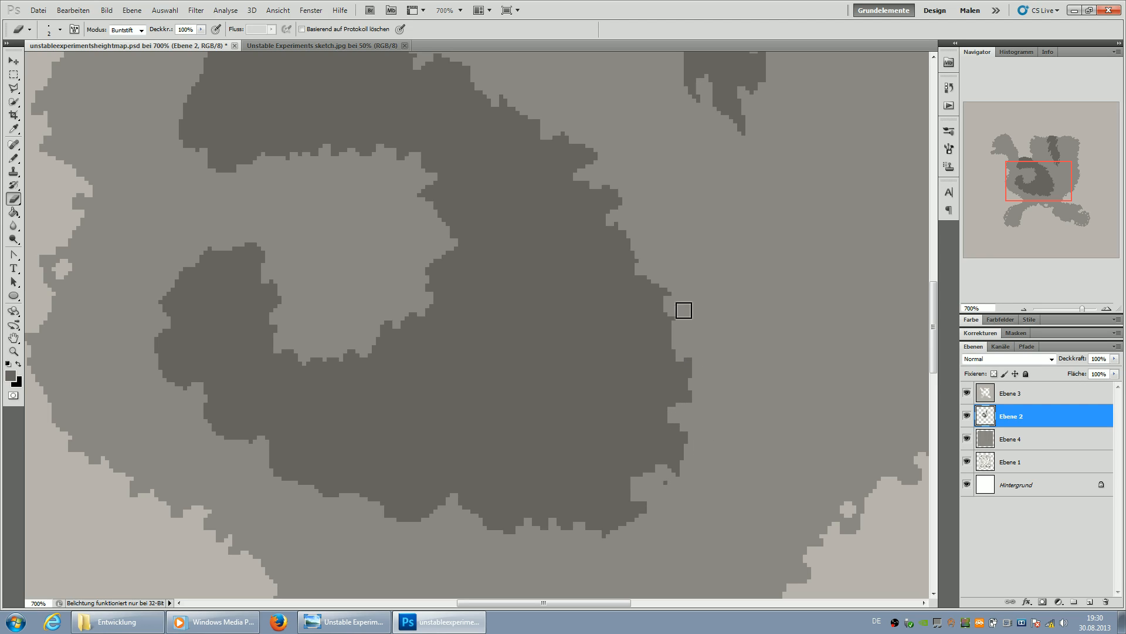
{"action": "left_click", "coordinate": [13, 158]}
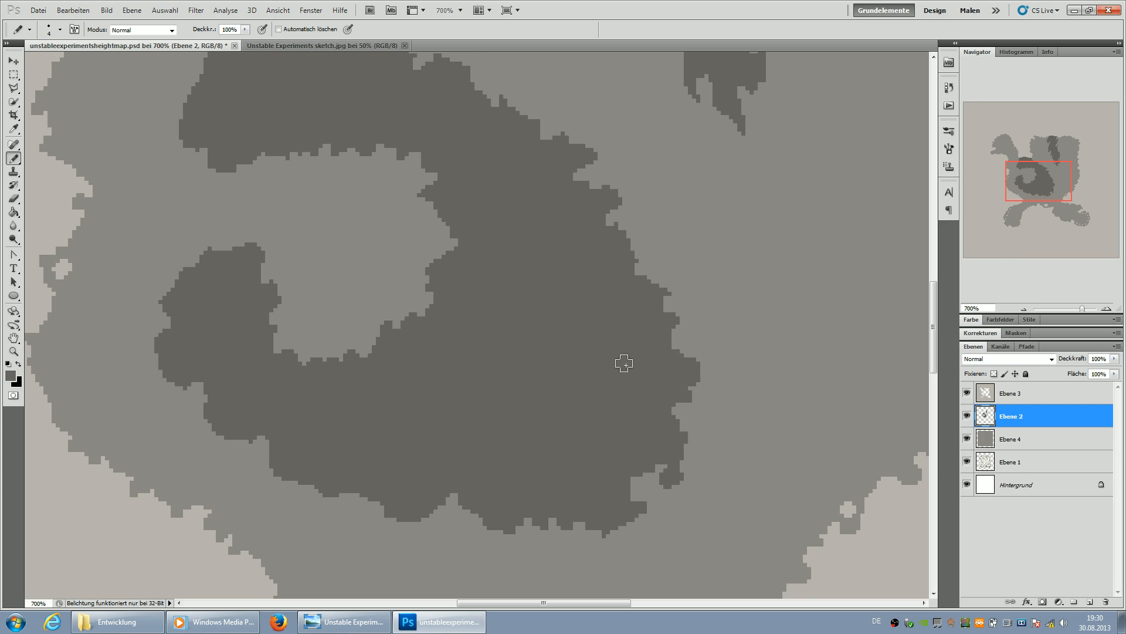
{"action": "scroll", "coordinate": [626, 362], "scroll_direction": "up", "scroll_amount": 1}
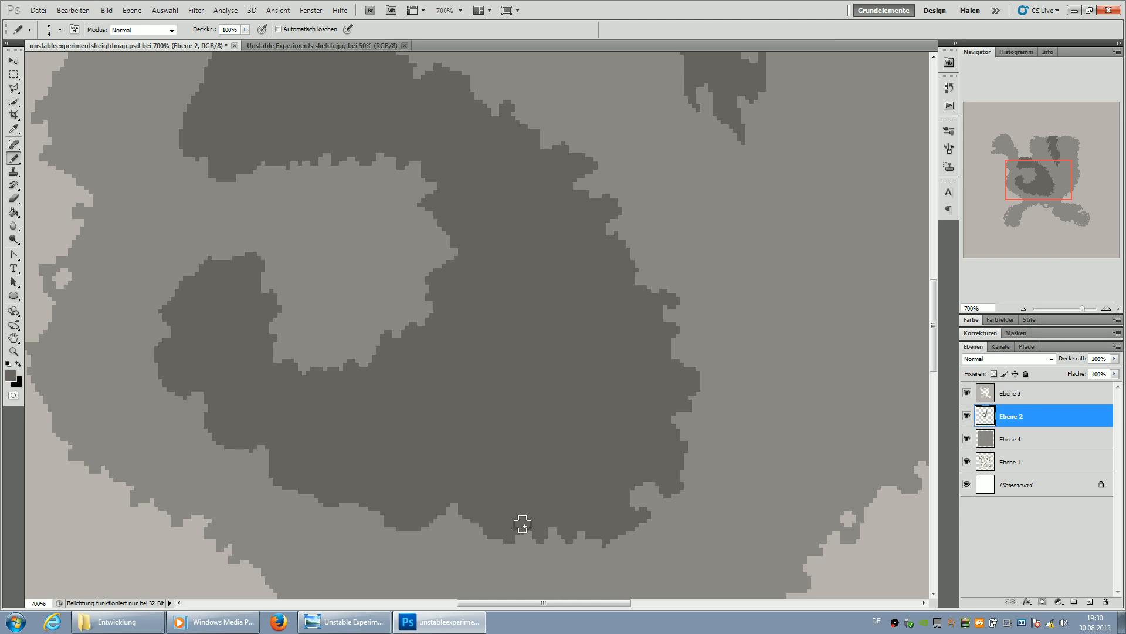
- Set the Pencil to 2 px and draw small spikes along the right edge of the dark strip in the upper block
{"action": "left_click_drag", "start_coordinate": [1061, 179], "coordinate": [1066, 149]}
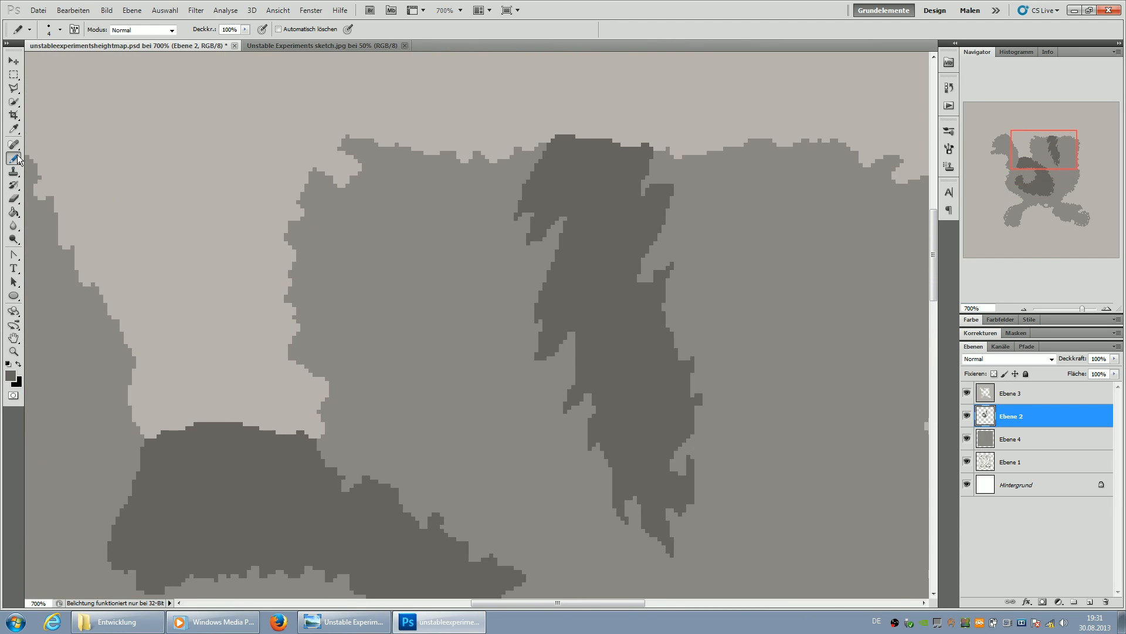
{"action": "right_click", "coordinate": [767, 260]}
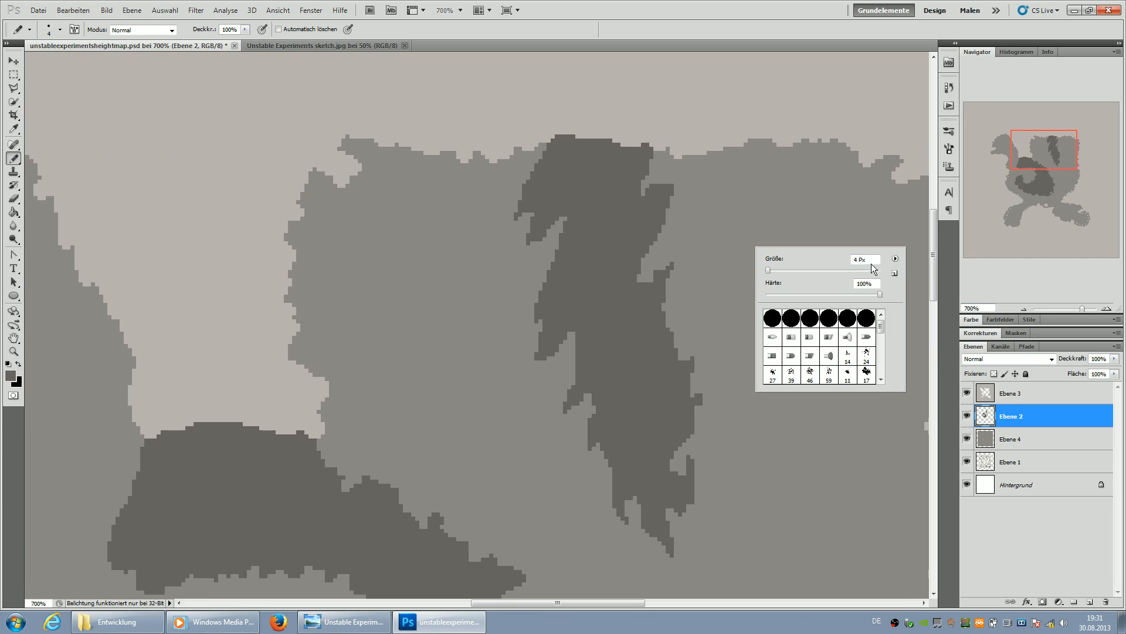
{"action": "left_click", "coordinate": [673, 184]}
{"action": "left_click_drag", "start_coordinate": [682, 268], "coordinate": [661, 289]}
{"action": "mouse_move", "coordinate": [694, 377]}
{"action": "left_mouse_down"}
{"action": "mouse_move", "coordinate": [704, 354]}
{"action": "mouse_move", "coordinate": [679, 322]}
{"action": "mouse_move", "coordinate": [671, 334]}
{"action": "left_mouse_up"}
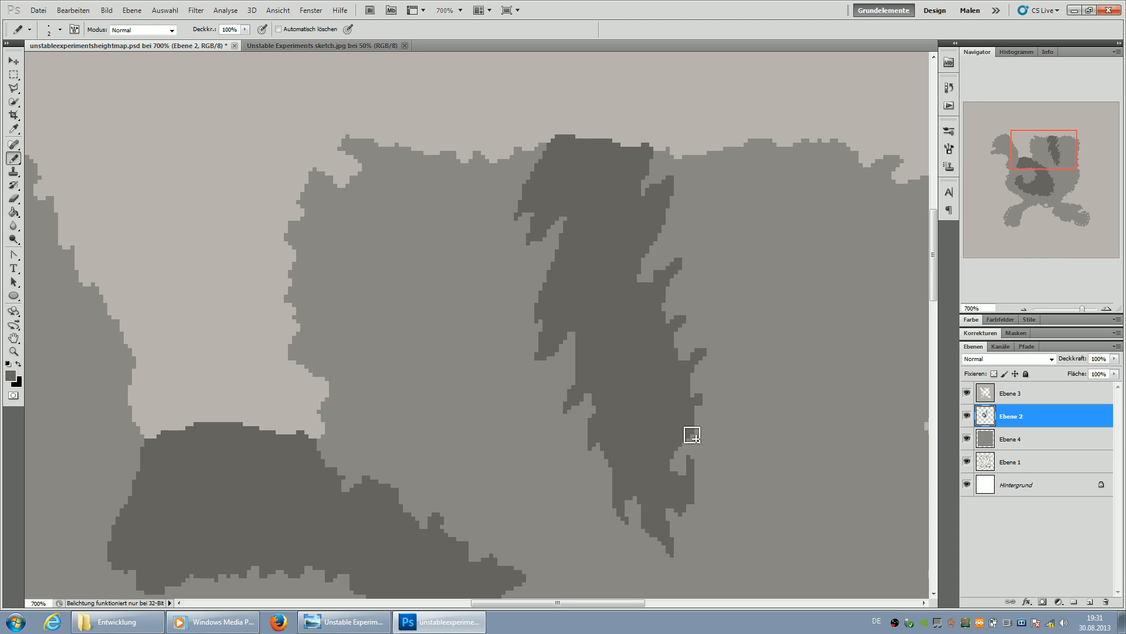
{"action": "left_click", "coordinate": [703, 394]}
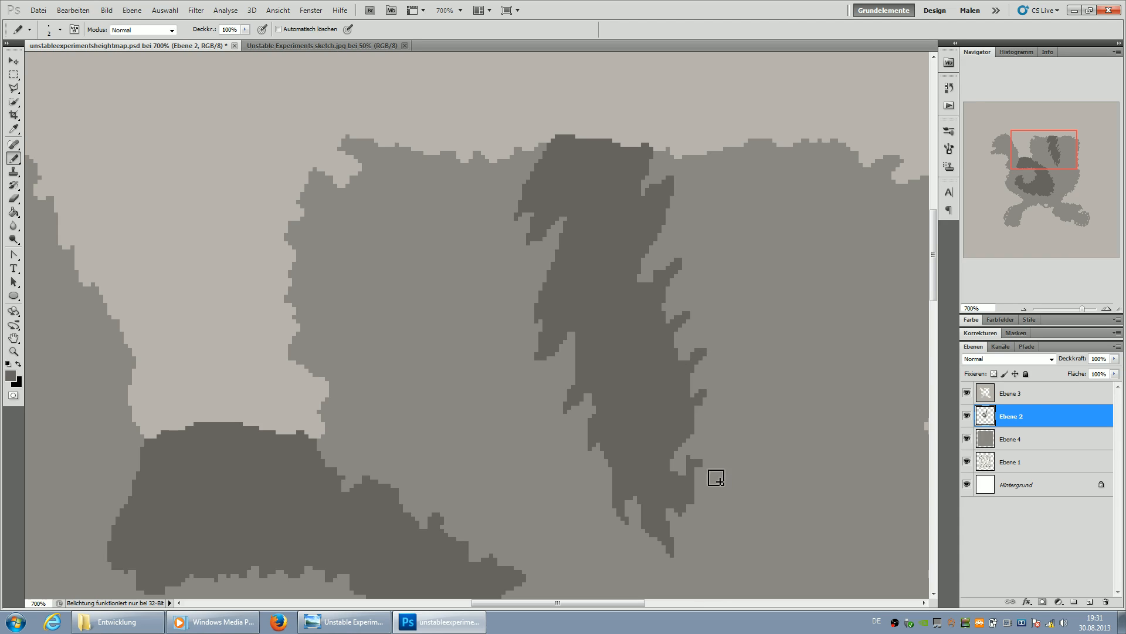
{"action": "right_click", "coordinate": [716, 477]}
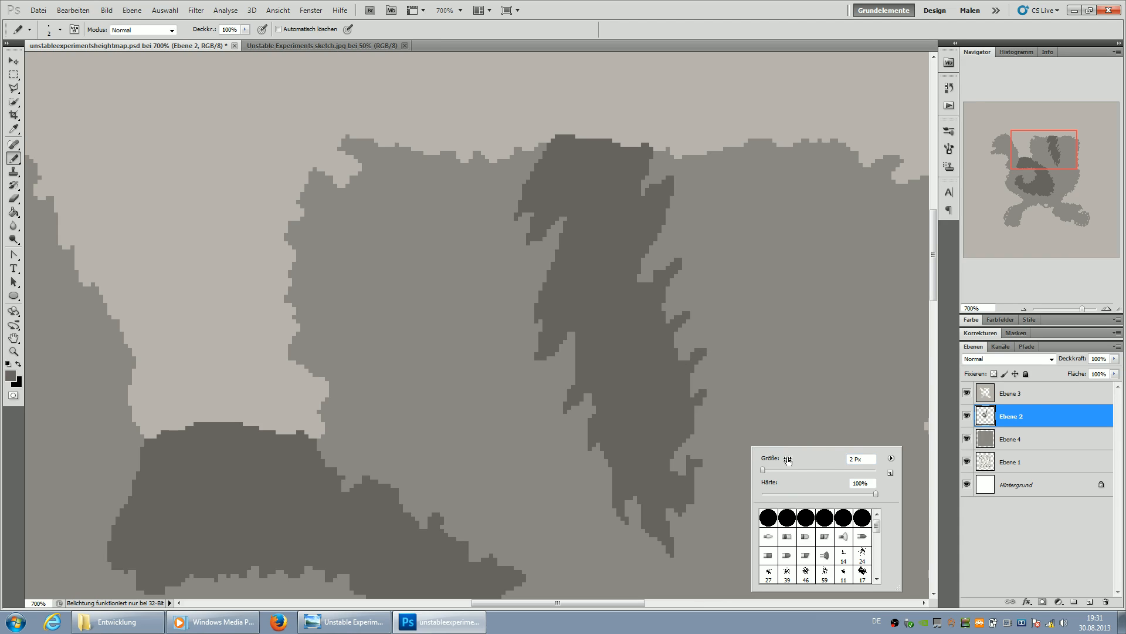
{"action": "left_click", "coordinate": [710, 470]}
{"action": "left_click", "coordinate": [714, 463]}
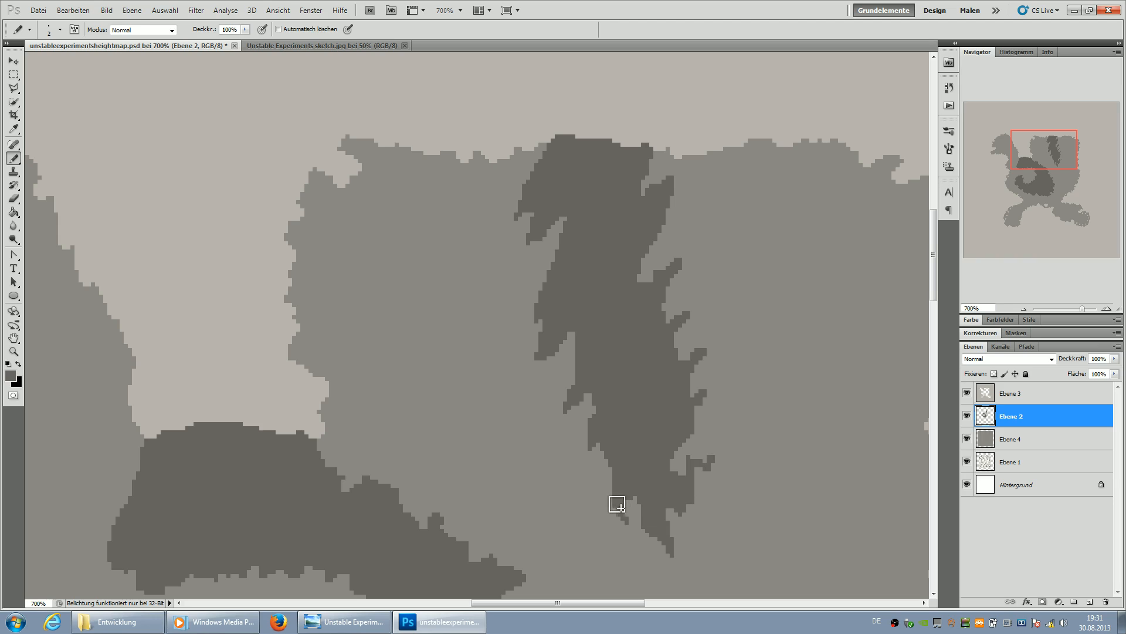
- Pencil small spikes on the dark strip's lower-left edge and beside its upper-left corner
{"action": "left_click", "coordinate": [608, 486]}
{"action": "mouse_move", "coordinate": [530, 184]}
{"action": "left_mouse_down"}
{"action": "mouse_move", "coordinate": [549, 168]}
{"action": "mouse_move", "coordinate": [537, 149]}
{"action": "left_mouse_up"}
{"action": "left_click", "coordinate": [534, 152]}
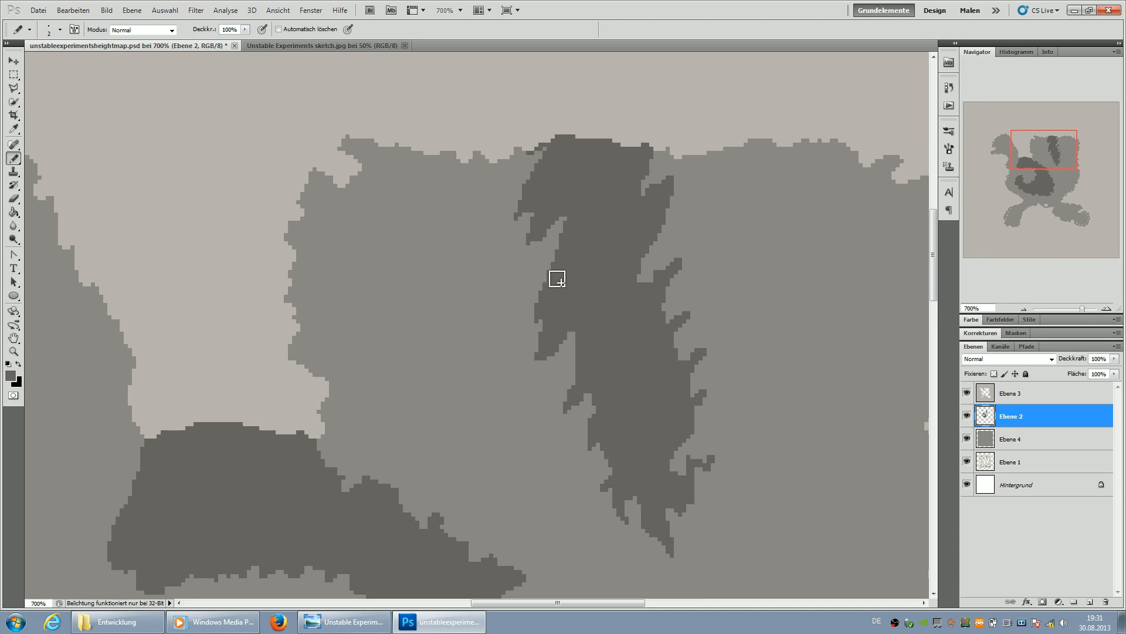
- Erase a jagged, spiky extension above the dark strip on layer Ebene 3, beyond the main body's top edge
{"action": "left_click", "coordinate": [1012, 396]}
{"action": "left_click_drag", "start_coordinate": [1059, 142], "coordinate": [1061, 130]}
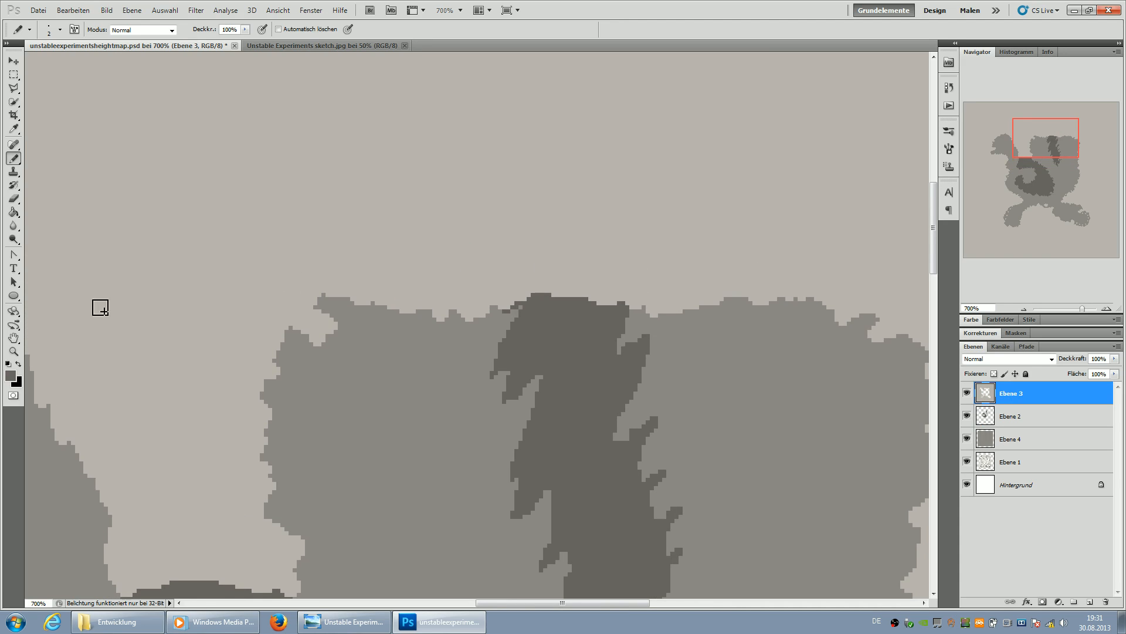
{"action": "left_click", "coordinate": [13, 199]}
{"action": "mouse_move", "coordinate": [569, 282]}
{"action": "left_mouse_down"}
{"action": "mouse_move", "coordinate": [567, 310]}
{"action": "mouse_move", "coordinate": [594, 257]}
{"action": "mouse_move", "coordinate": [598, 294]}
{"action": "mouse_move", "coordinate": [614, 277]}
{"action": "mouse_move", "coordinate": [613, 296]}
{"action": "mouse_move", "coordinate": [619, 287]}
{"action": "mouse_move", "coordinate": [609, 313]}
{"action": "mouse_move", "coordinate": [630, 281]}
{"action": "mouse_move", "coordinate": [619, 308]}
{"action": "mouse_move", "coordinate": [655, 239]}
{"action": "mouse_move", "coordinate": [589, 307]}
{"action": "mouse_move", "coordinate": [583, 291]}
{"action": "mouse_move", "coordinate": [572, 302]}
{"action": "mouse_move", "coordinate": [586, 270]}
{"action": "mouse_move", "coordinate": [554, 295]}
{"action": "mouse_move", "coordinate": [512, 242]}
{"action": "mouse_move", "coordinate": [541, 299]}
{"action": "mouse_move", "coordinate": [553, 249]}
{"action": "mouse_move", "coordinate": [563, 288]}
{"action": "mouse_move", "coordinate": [568, 200]}
{"action": "mouse_move", "coordinate": [564, 292]}
{"action": "mouse_move", "coordinate": [545, 177]}
{"action": "mouse_move", "coordinate": [545, 261]}
{"action": "mouse_move", "coordinate": [544, 247]}
{"action": "mouse_move", "coordinate": [534, 273]}
{"action": "mouse_move", "coordinate": [532, 217]}
{"action": "mouse_move", "coordinate": [535, 252]}
{"action": "mouse_move", "coordinate": [580, 262]}
{"action": "mouse_move", "coordinate": [572, 279]}
{"action": "mouse_move", "coordinate": [578, 229]}
{"action": "mouse_move", "coordinate": [600, 214]}
{"action": "mouse_move", "coordinate": [604, 270]}
{"action": "mouse_move", "coordinate": [610, 254]}
{"action": "mouse_move", "coordinate": [603, 235]}
{"action": "mouse_move", "coordinate": [593, 274]}
{"action": "mouse_move", "coordinate": [591, 241]}
{"action": "mouse_move", "coordinate": [532, 306]}
{"action": "mouse_move", "coordinate": [533, 284]}
{"action": "mouse_move", "coordinate": [648, 263]}
{"action": "mouse_move", "coordinate": [627, 263]}
{"action": "mouse_move", "coordinate": [626, 212]}
{"action": "mouse_move", "coordinate": [616, 274]}
{"action": "mouse_move", "coordinate": [627, 253]}
{"action": "mouse_move", "coordinate": [621, 267]}
{"action": "mouse_move", "coordinate": [620, 251]}
{"action": "mouse_move", "coordinate": [596, 246]}
{"action": "mouse_move", "coordinate": [609, 232]}
{"action": "mouse_move", "coordinate": [588, 234]}
{"action": "mouse_move", "coordinate": [568, 206]}
{"action": "left_mouse_up"}
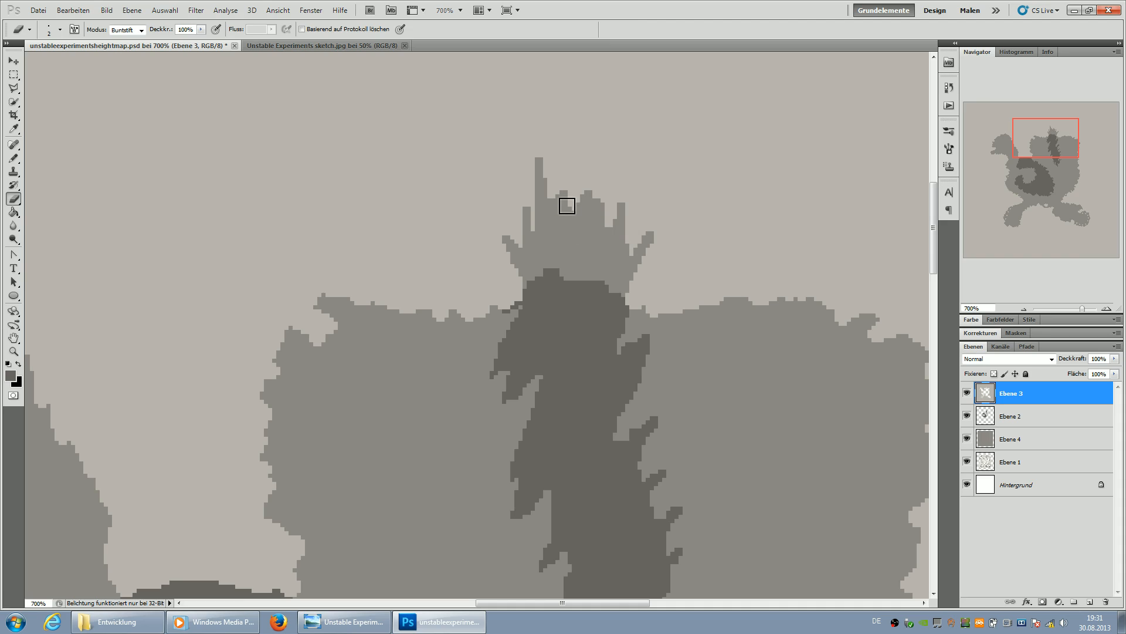
{"action": "left_click_drag", "start_coordinate": [567, 205], "coordinate": [576, 203]}
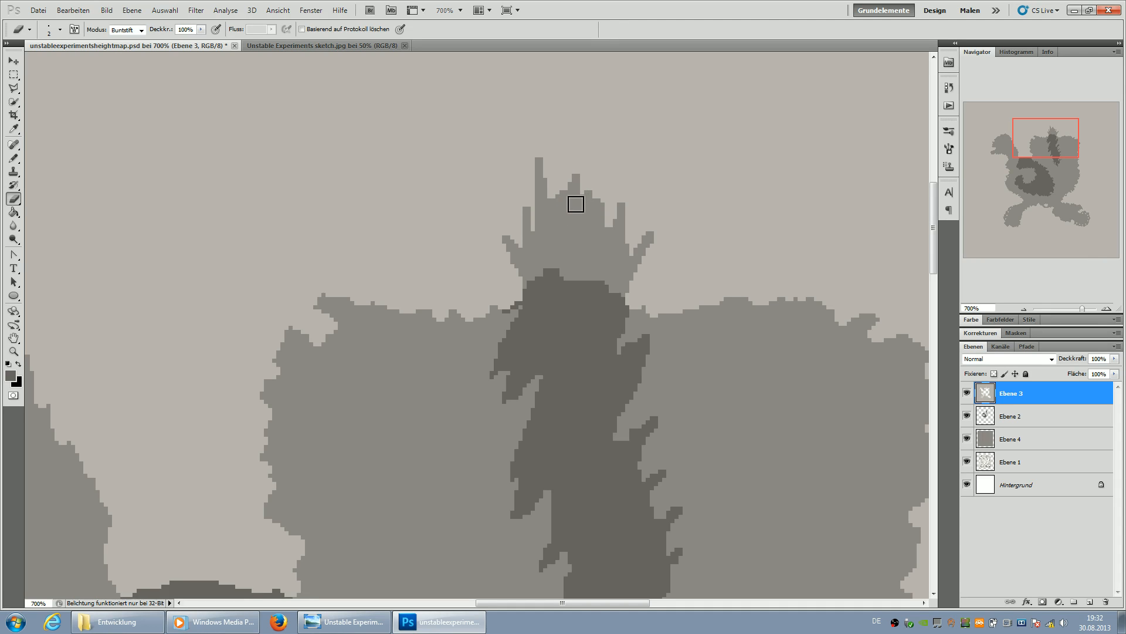
{"action": "mouse_move", "coordinate": [575, 204]}
{"action": "left_mouse_down"}
{"action": "mouse_move", "coordinate": [546, 224]}
{"action": "mouse_move", "coordinate": [533, 185]}
{"action": "mouse_move", "coordinate": [531, 248]}
{"action": "mouse_move", "coordinate": [518, 216]}
{"action": "mouse_move", "coordinate": [612, 217]}
{"action": "mouse_move", "coordinate": [611, 236]}
{"action": "mouse_move", "coordinate": [618, 215]}
{"action": "mouse_move", "coordinate": [610, 187]}
{"action": "mouse_move", "coordinate": [579, 180]}
{"action": "mouse_move", "coordinate": [559, 201]}
{"action": "mouse_move", "coordinate": [576, 180]}
{"action": "mouse_move", "coordinate": [611, 220]}
{"action": "mouse_move", "coordinate": [556, 227]}
{"action": "left_mouse_up"}
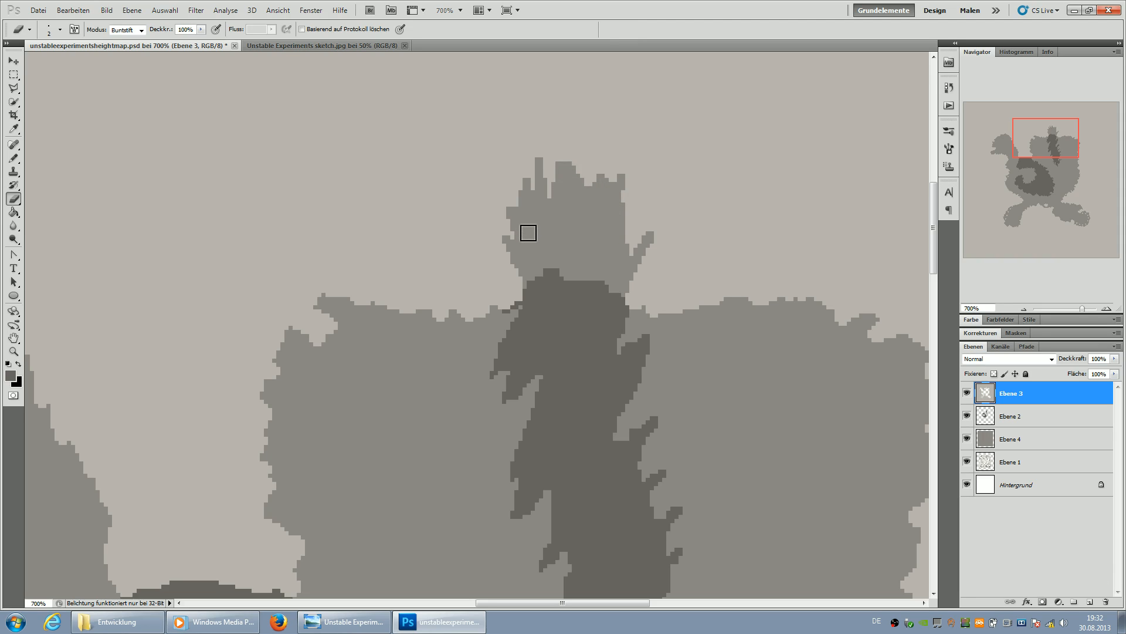
- Fill the spiky extension with dark grey on layer Ebene 2 using a 24 px Pencil
{"action": "left_click", "coordinate": [994, 417]}
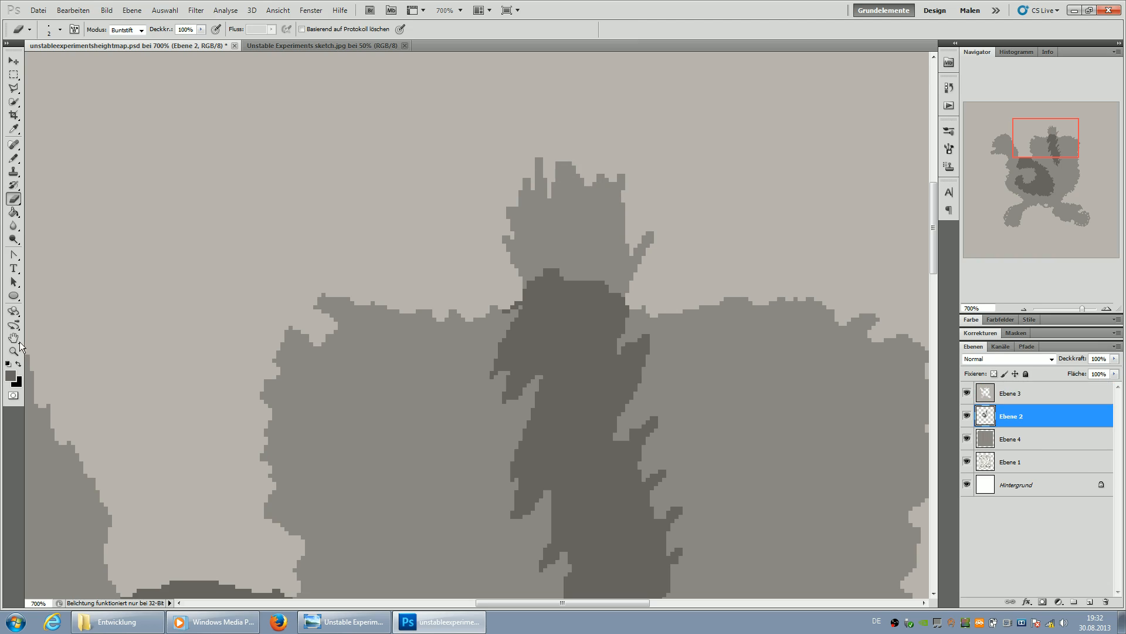
{"action": "left_click", "coordinate": [13, 158]}
{"action": "right_click", "coordinate": [608, 291]}
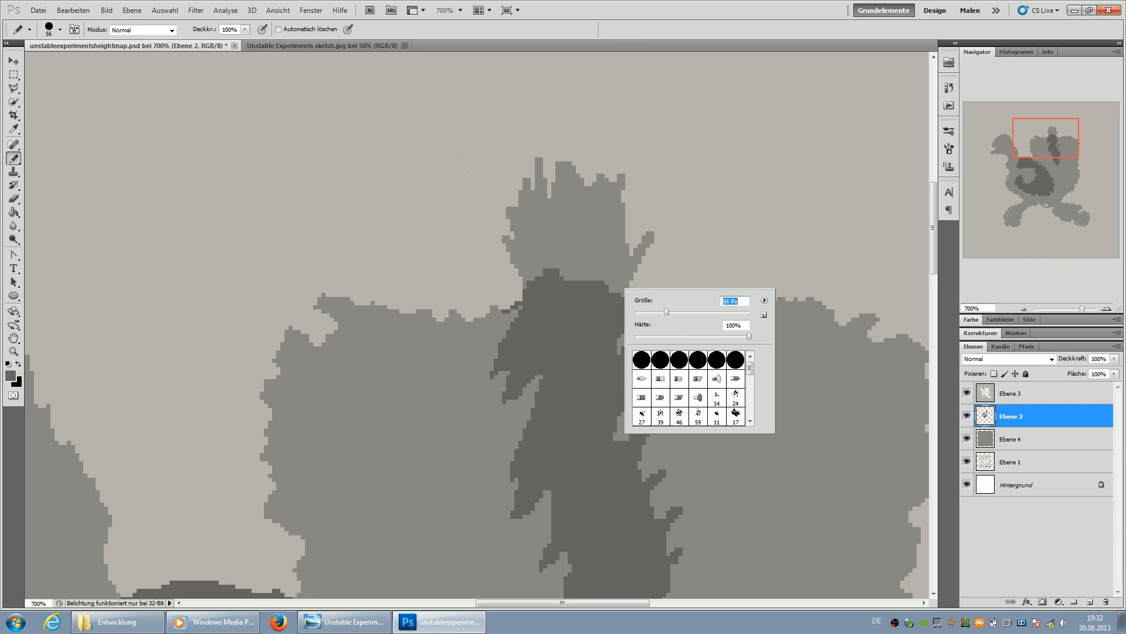
{"action": "mouse_move", "coordinate": [526, 239]}
{"action": "left_mouse_down"}
{"action": "mouse_move", "coordinate": [572, 234]}
{"action": "mouse_move", "coordinate": [607, 247]}
{"action": "mouse_move", "coordinate": [460, 139]}
{"action": "left_mouse_up"}
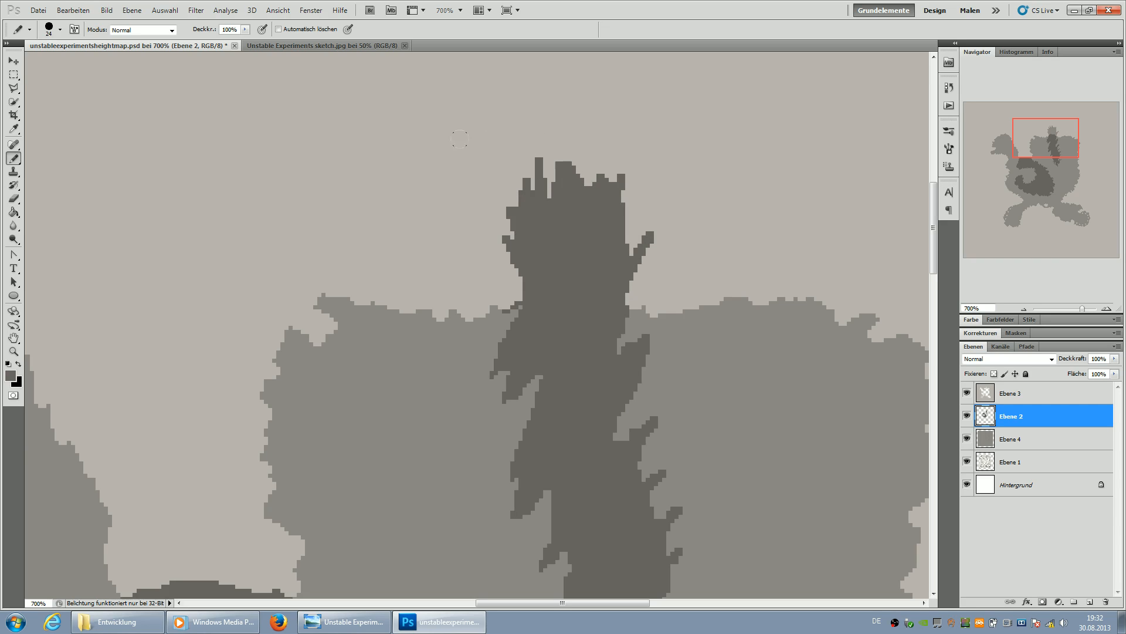
- View the heightmap at 100%, save the document, and save a PNG copy as unstableexperimentsheightmap.png
{"action": "double_click", "coordinate": [14, 351]}
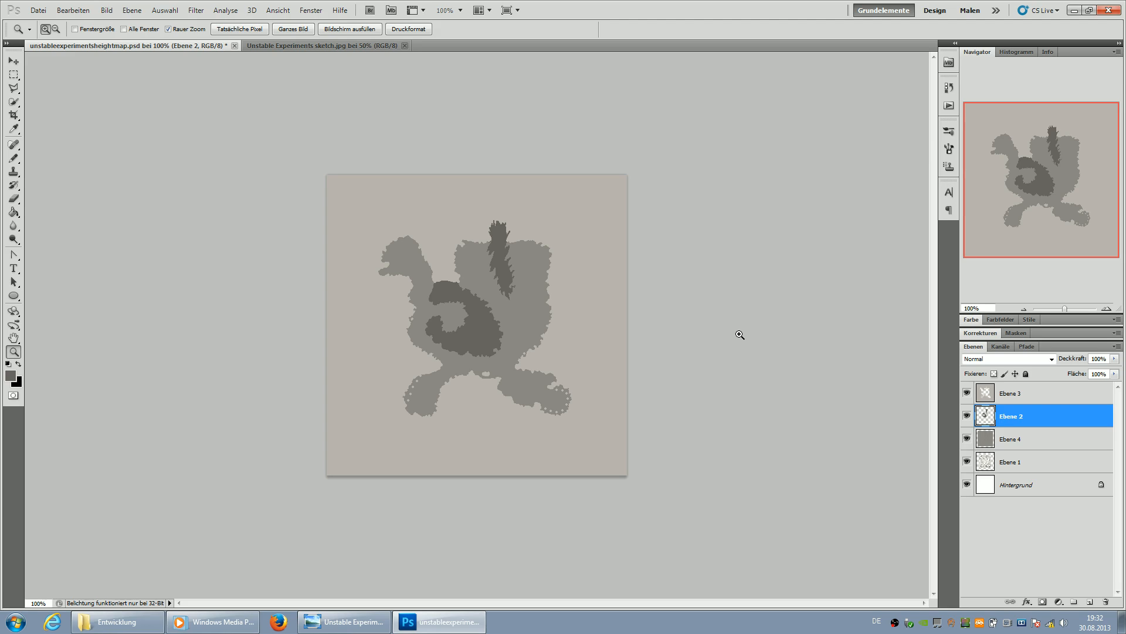
{"action": "key", "text": "ctrl+s"}
{"action": "key", "text": "ctrl+shift+s"}
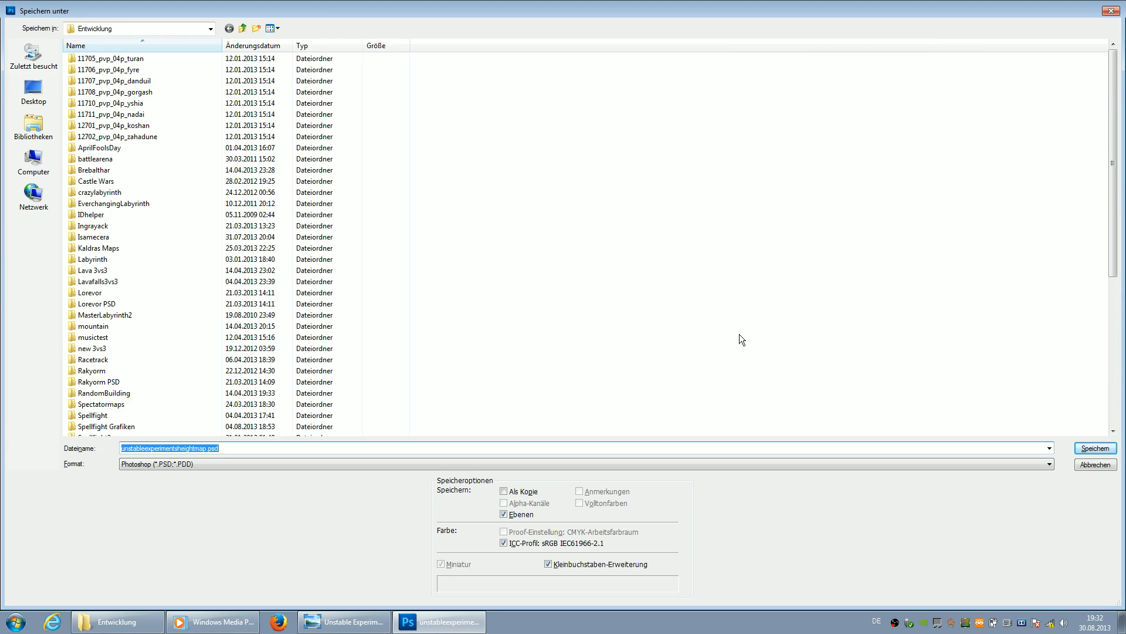
{"action": "left_click", "coordinate": [731, 468]}
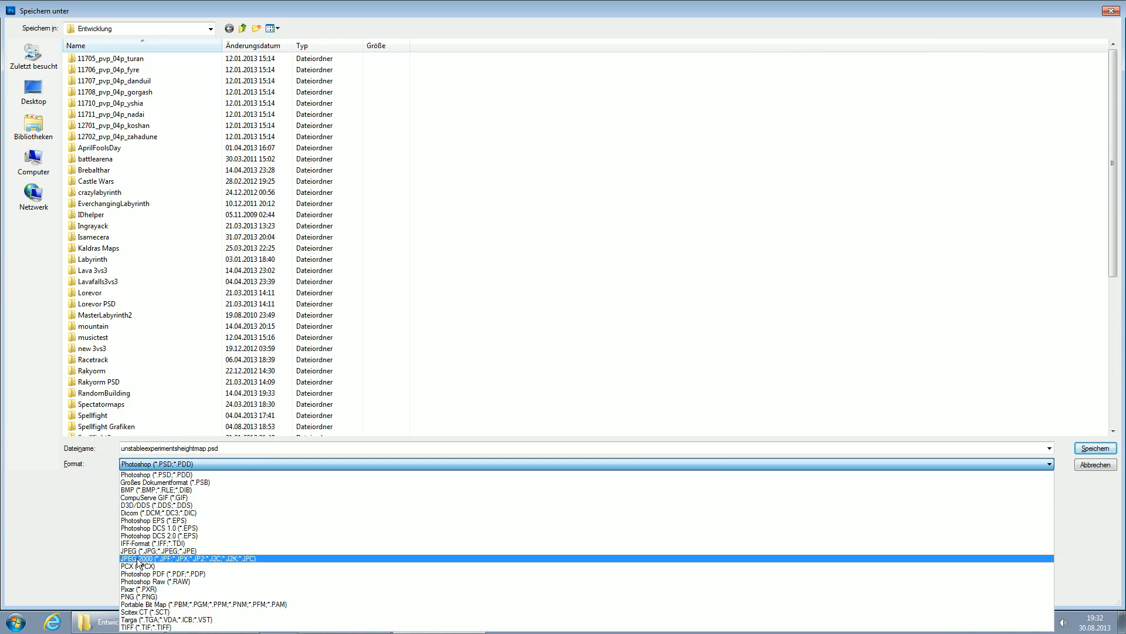
{"action": "left_click", "coordinate": [134, 597]}
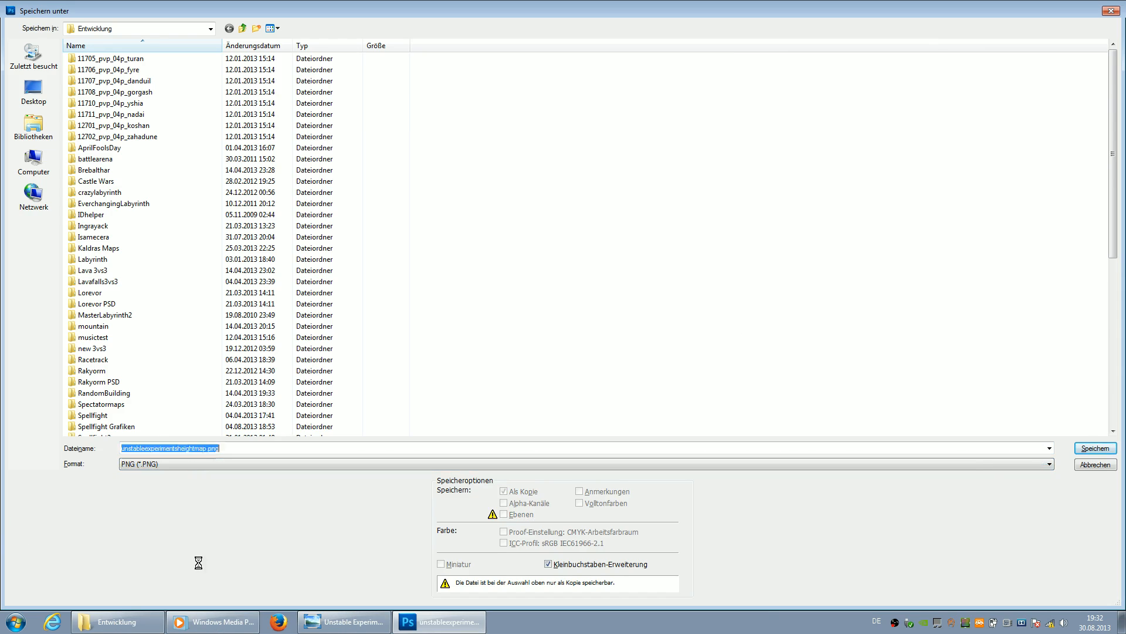
{"action": "key", "text": "Return"}
{"action": "key", "text": "Return"}
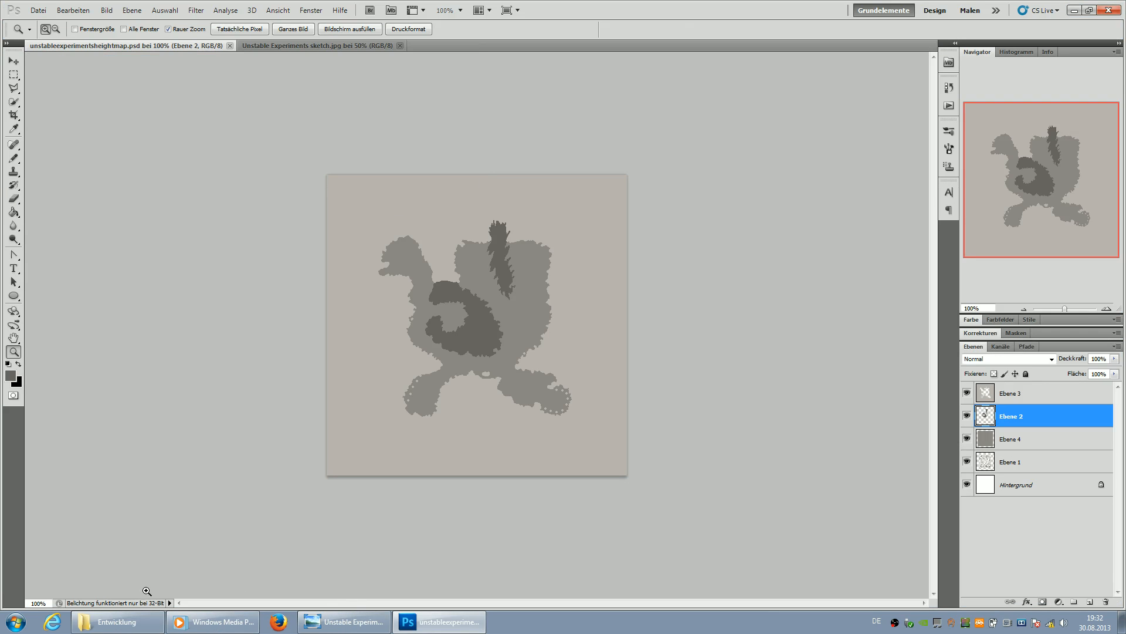
- Switch to the EA Phenomic ToolFramework and create a new 512 x 512 map in the Map-Editor
{"action": "left_click", "coordinate": [3, 625]}
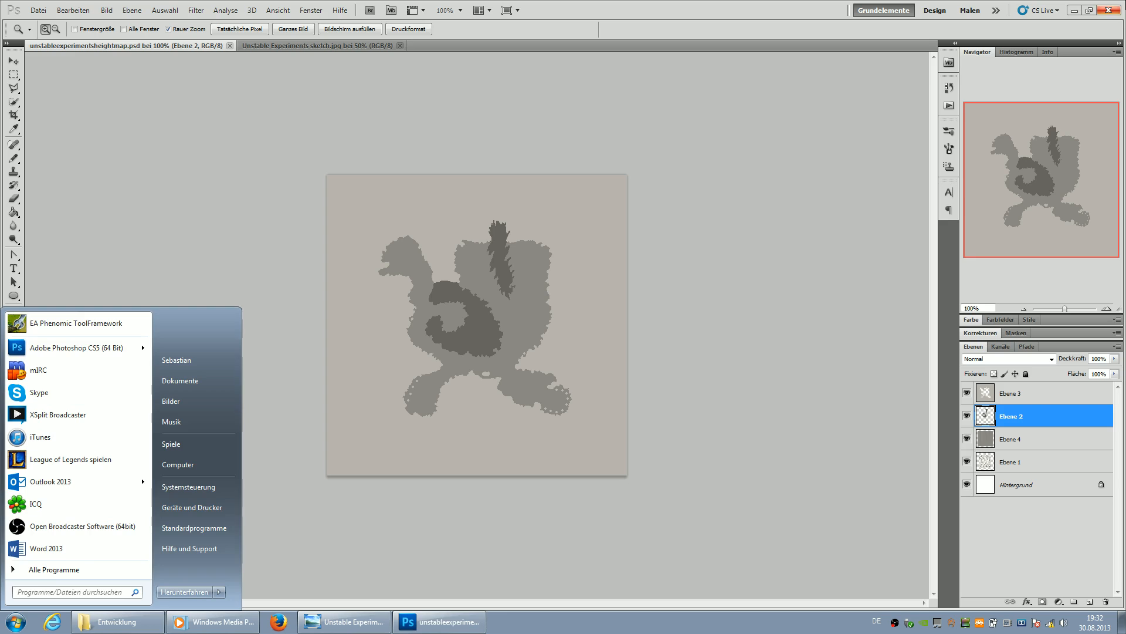
{"action": "left_click", "coordinate": [1079, 9]}
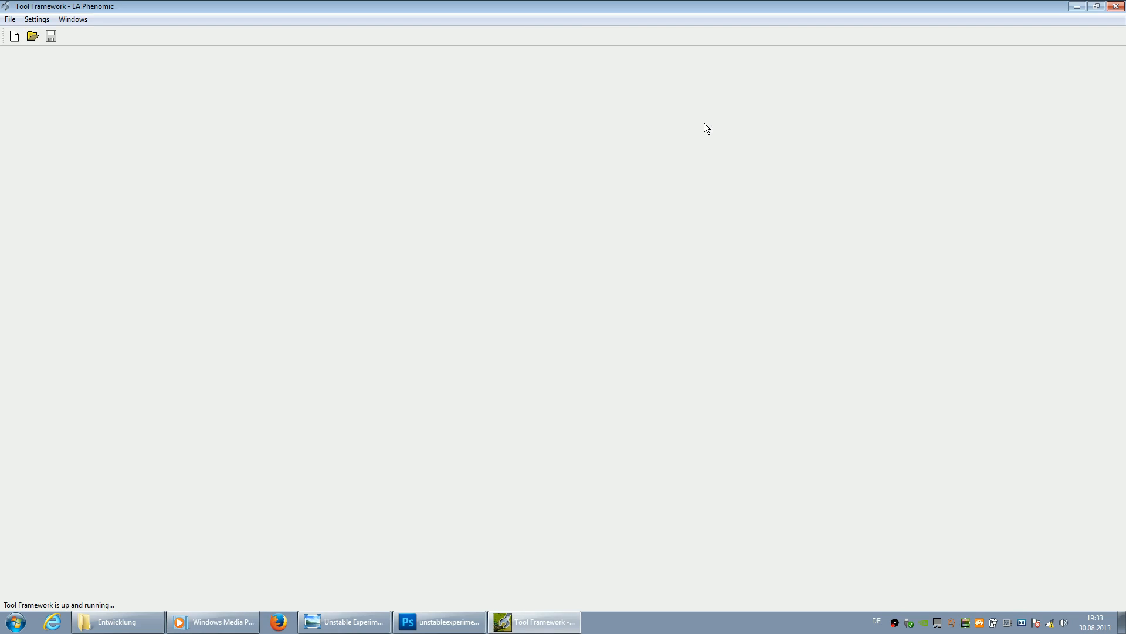
{"action": "left_click", "coordinate": [10, 19]}
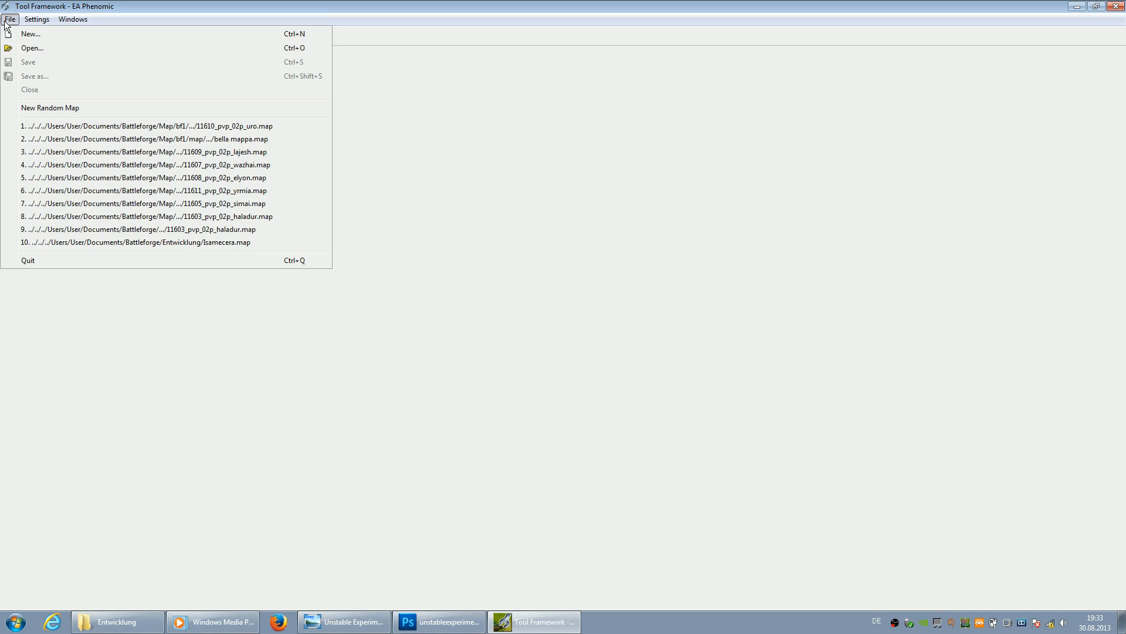
{"action": "left_click", "coordinate": [31, 36]}
{"action": "left_click", "coordinate": [547, 307]}
{"action": "left_click", "coordinate": [548, 344]}
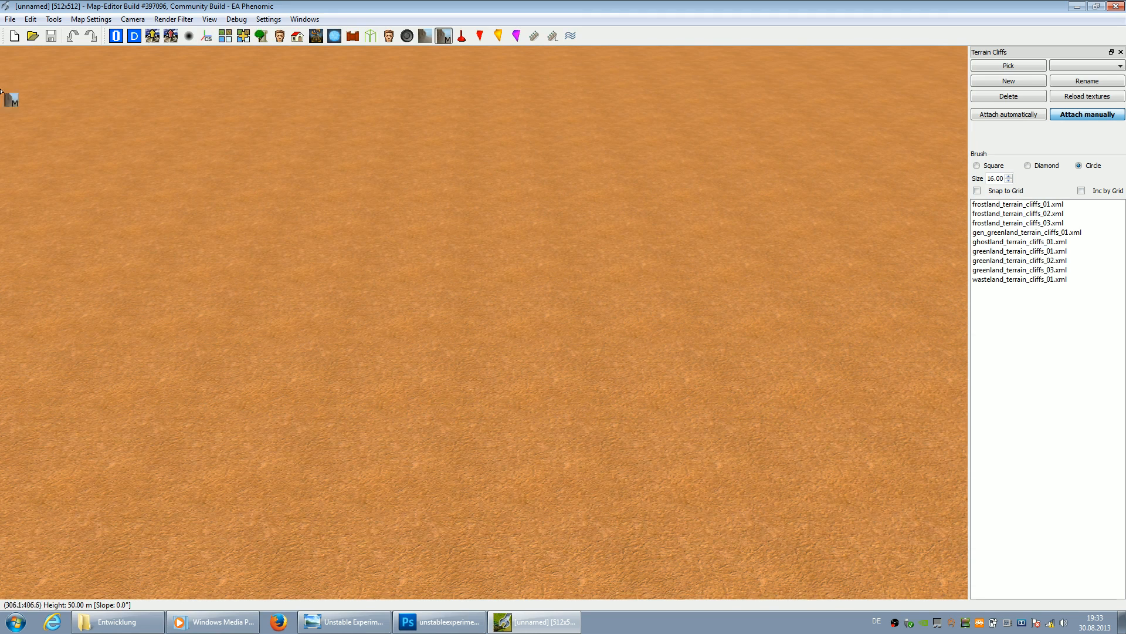
- Import unstableexperimentsheightmap.png from Battleforge's Entwicklung folder as the terrain heightmap, adjusting how many meters white represents
{"action": "left_click", "coordinate": [10, 18]}
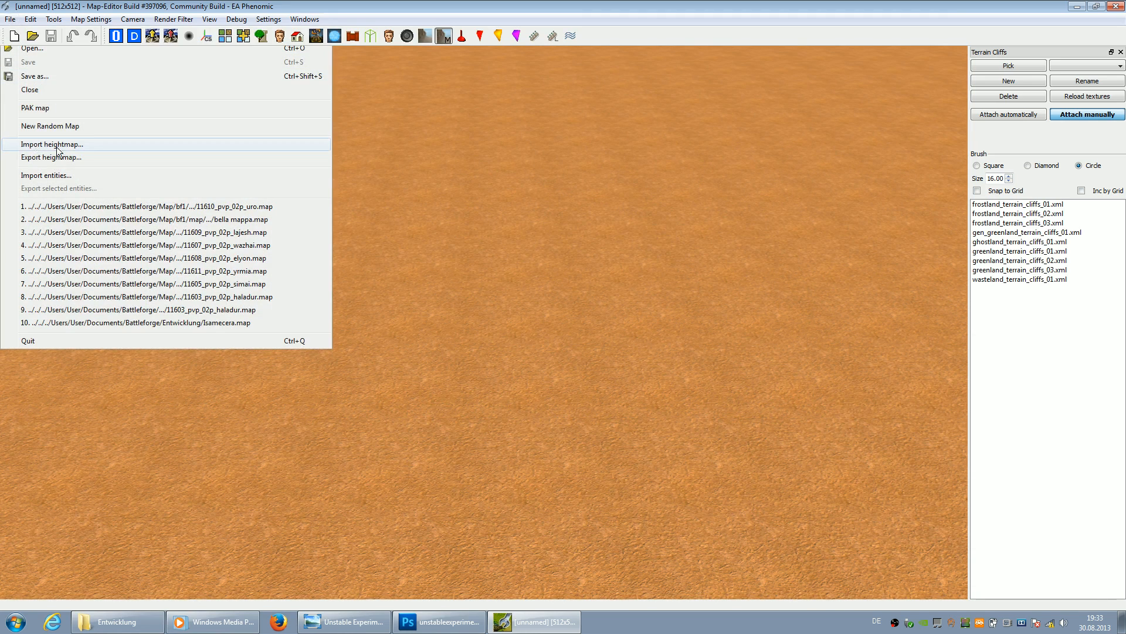
{"action": "left_click", "coordinate": [58, 147]}
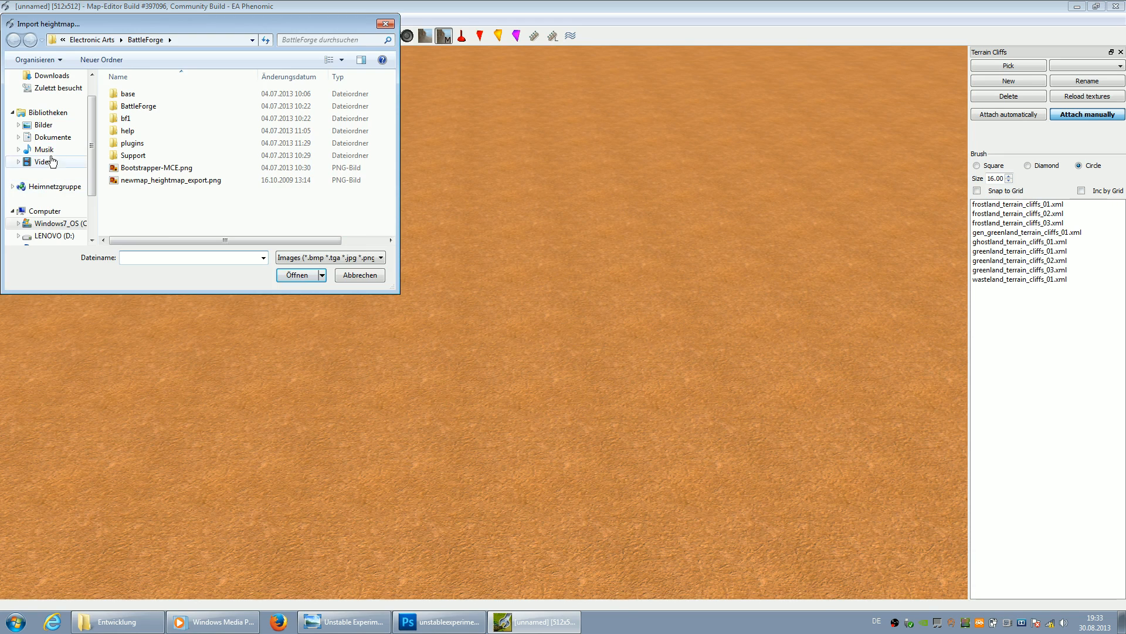
{"action": "left_click", "coordinate": [52, 137]}
{"action": "left_click", "coordinate": [134, 152]}
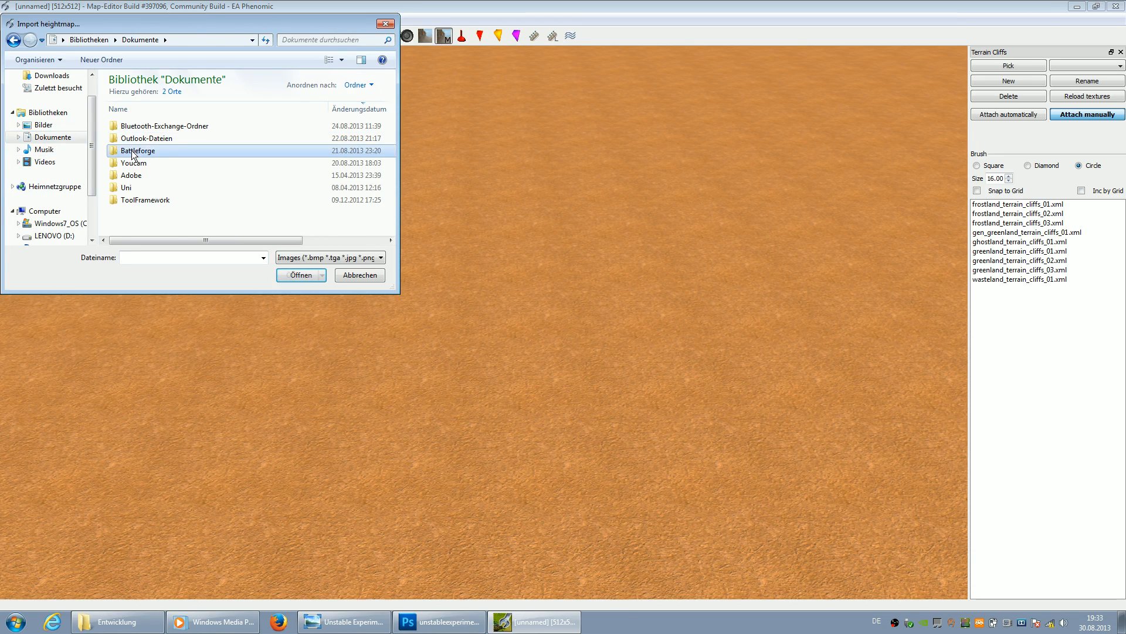
{"action": "double_click", "coordinate": [134, 152]}
{"action": "double_click", "coordinate": [138, 129]}
{"action": "left_click", "coordinate": [153, 259]}
{"action": "type", "text": "un"}
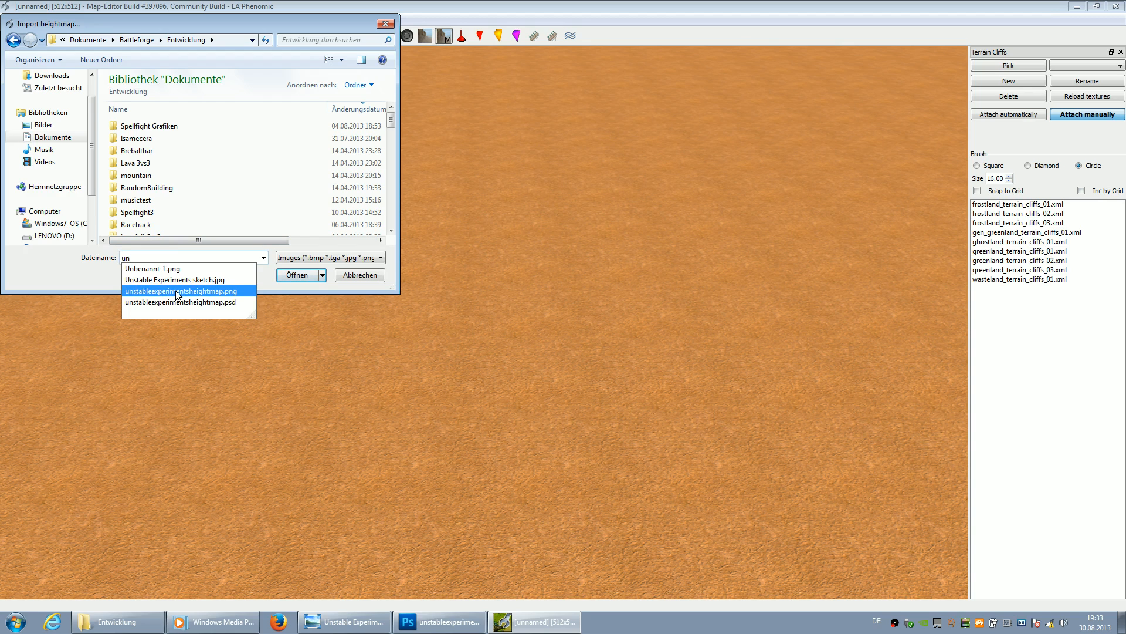
{"action": "left_click", "coordinate": [176, 291]}
{"action": "key", "text": "Return"}
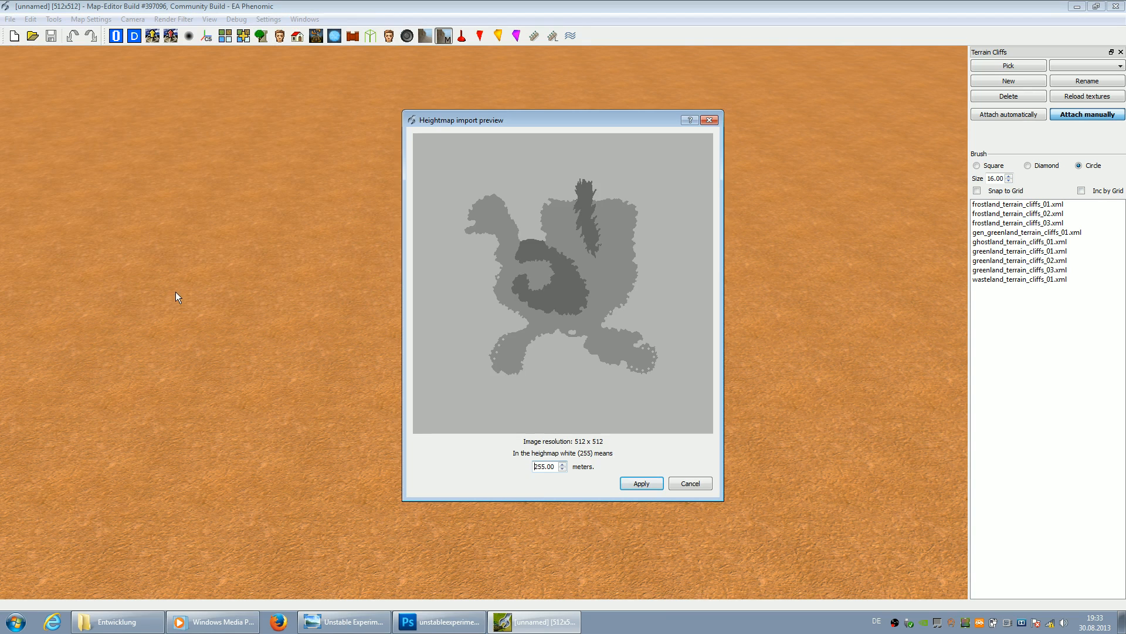
{"action": "left_click_drag", "start_coordinate": [554, 468], "coordinate": [535, 468]}
{"action": "left_click", "coordinate": [639, 484]}
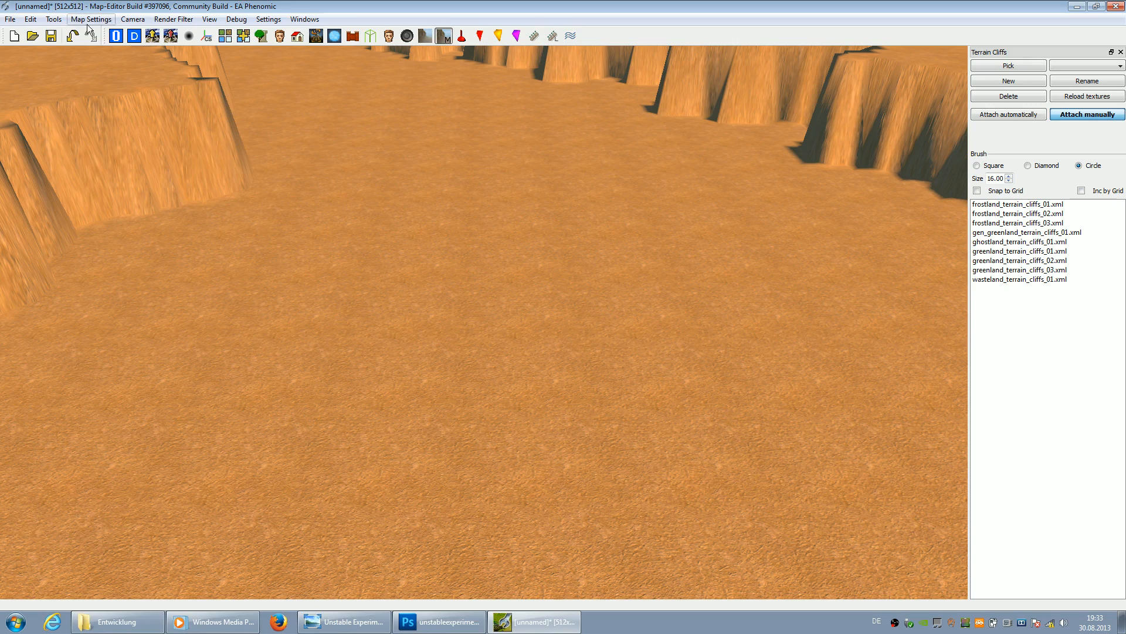
- Inspect the imported terrain from above, checking the cliff edges around the lower arms, the central spiral and the spiky upper strip
{"action": "left_click", "coordinate": [116, 36]}
{"action": "scroll", "coordinate": [496, 364], "scroll_direction": "down", "scroll_amount": 8}
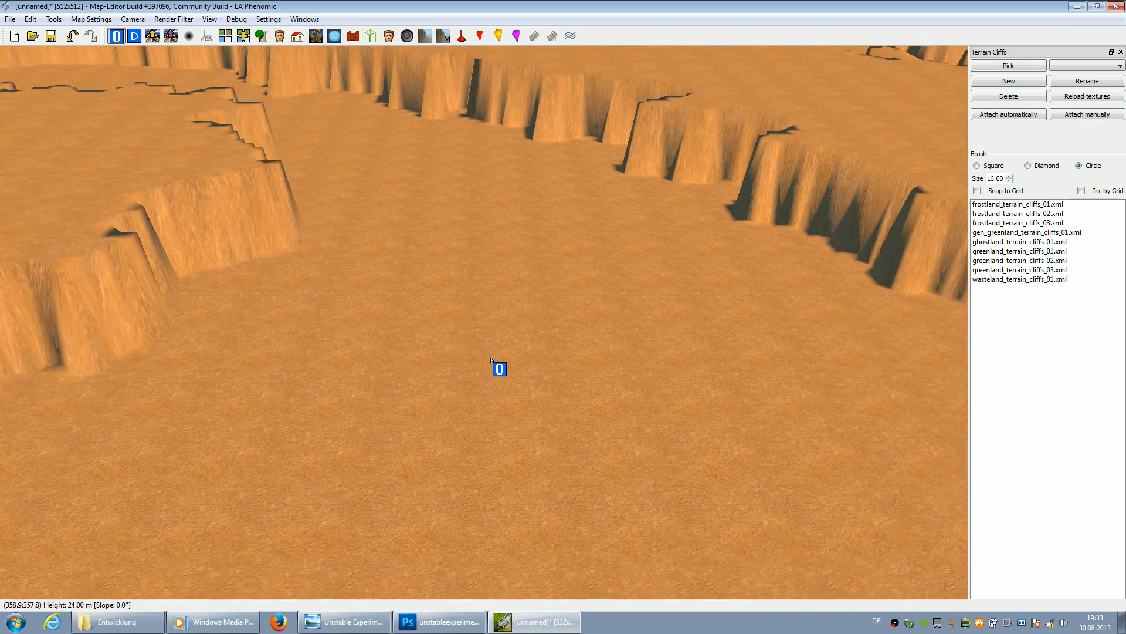
{"action": "scroll", "coordinate": [492, 359], "scroll_direction": "down", "scroll_amount": 10}
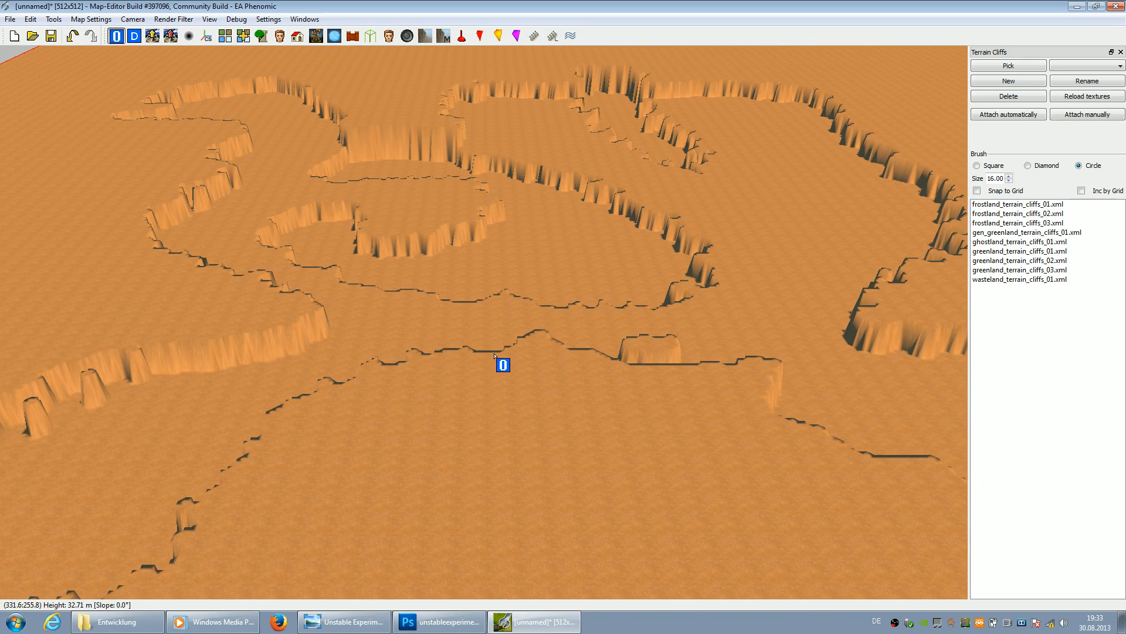
{"action": "scroll", "coordinate": [495, 356], "scroll_direction": "up", "scroll_amount": 8}
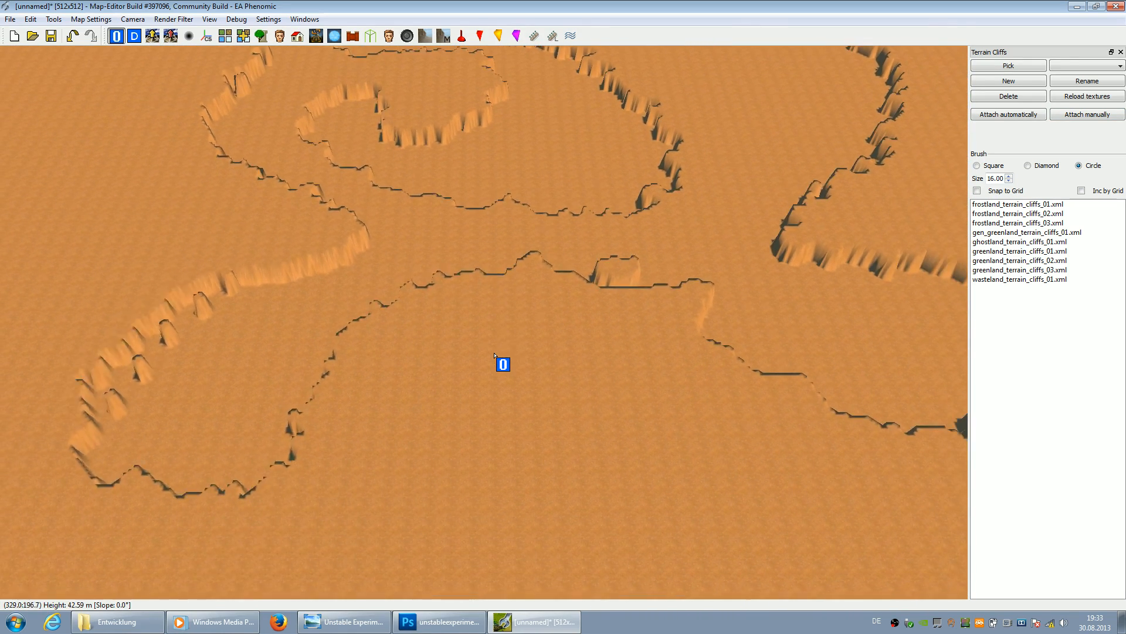
{"action": "key", "text": "Down"}
{"action": "key", "text": "Left"}
{"action": "key", "text": "Up"}
{"action": "key", "text": "Right"}
{"action": "key", "text": "Up"}
{"action": "key", "text": "Left"}
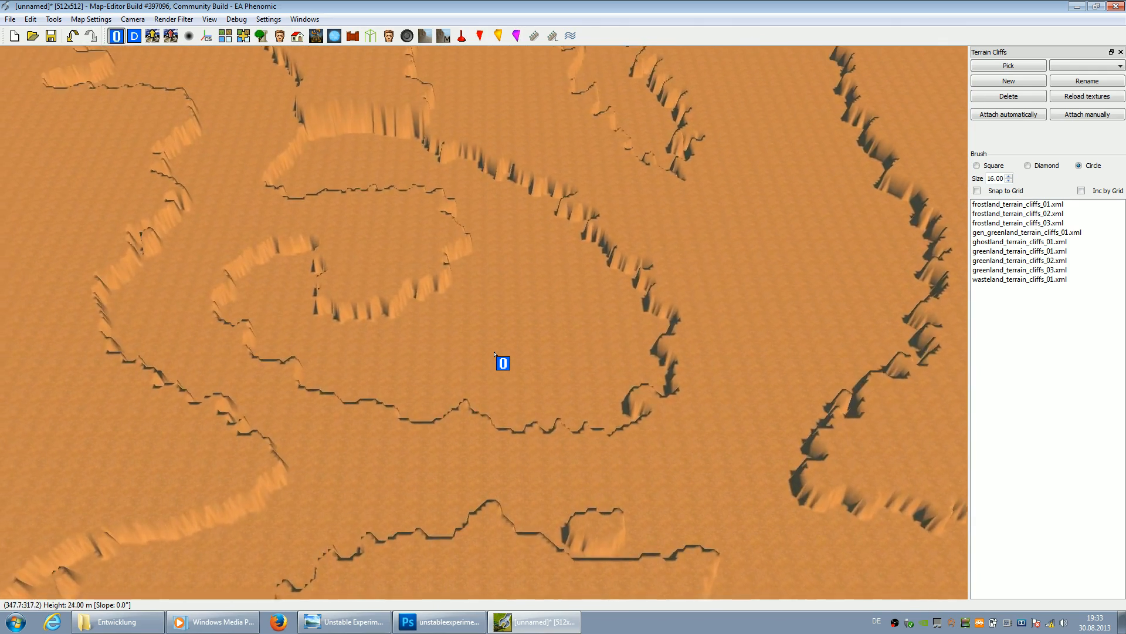
{"action": "key", "text": "Up"}
{"action": "key", "text": "Left"}
{"action": "key", "text": "Right"}
{"action": "key", "text": "Up"}
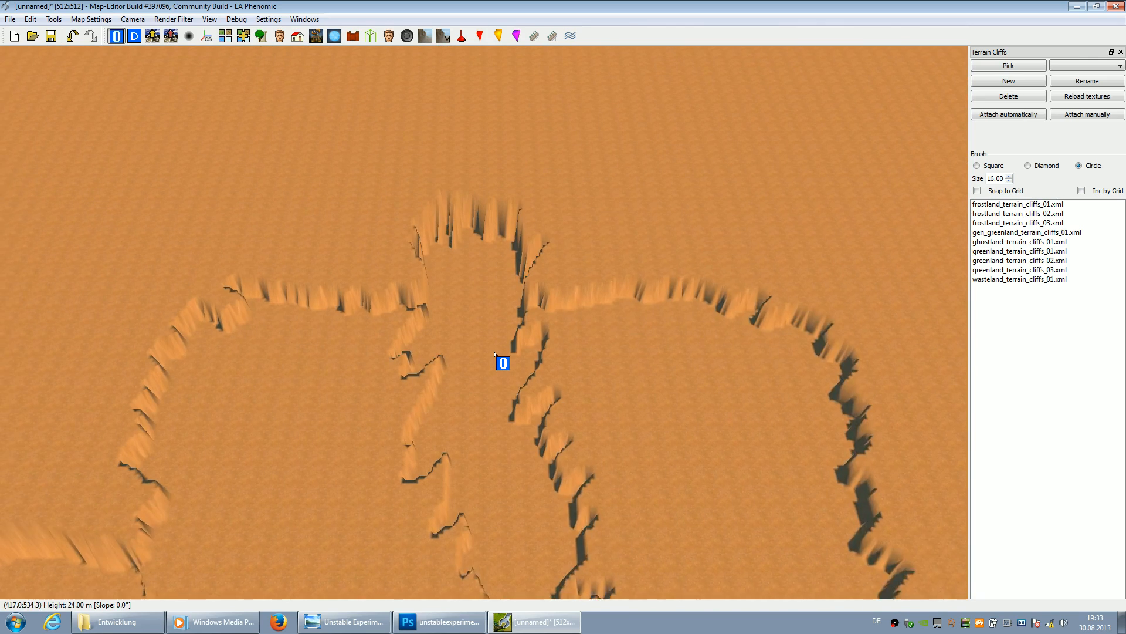
{"action": "key", "text": "Down"}
{"action": "key", "text": "Left"}
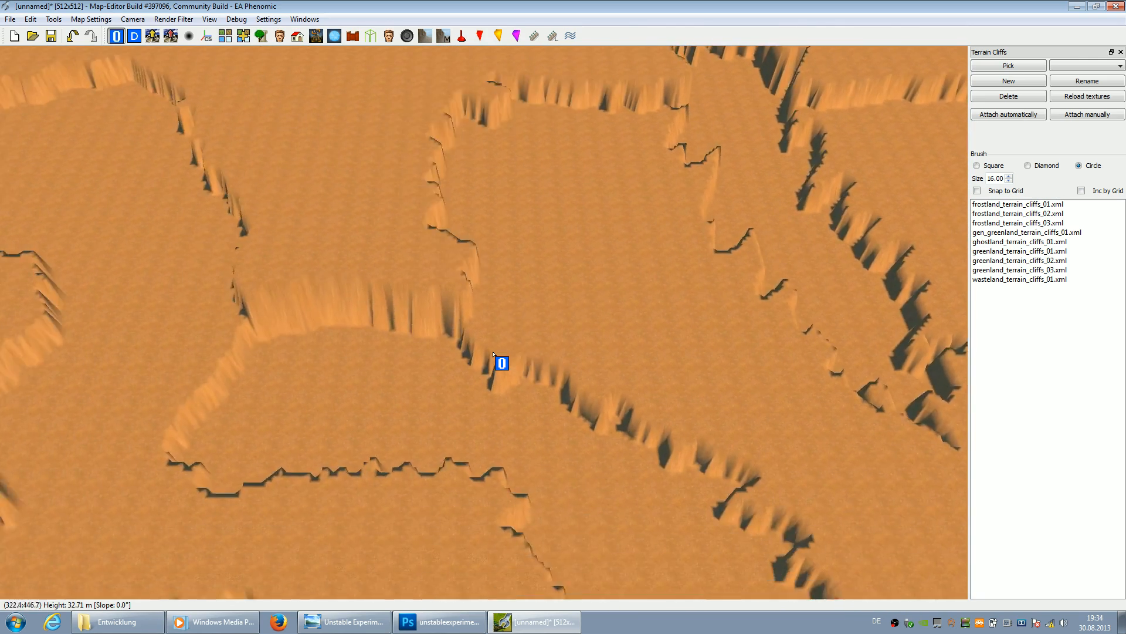
{"action": "key", "text": "Left"}
{"action": "key", "text": "Down"}
{"action": "key", "text": "Down"}
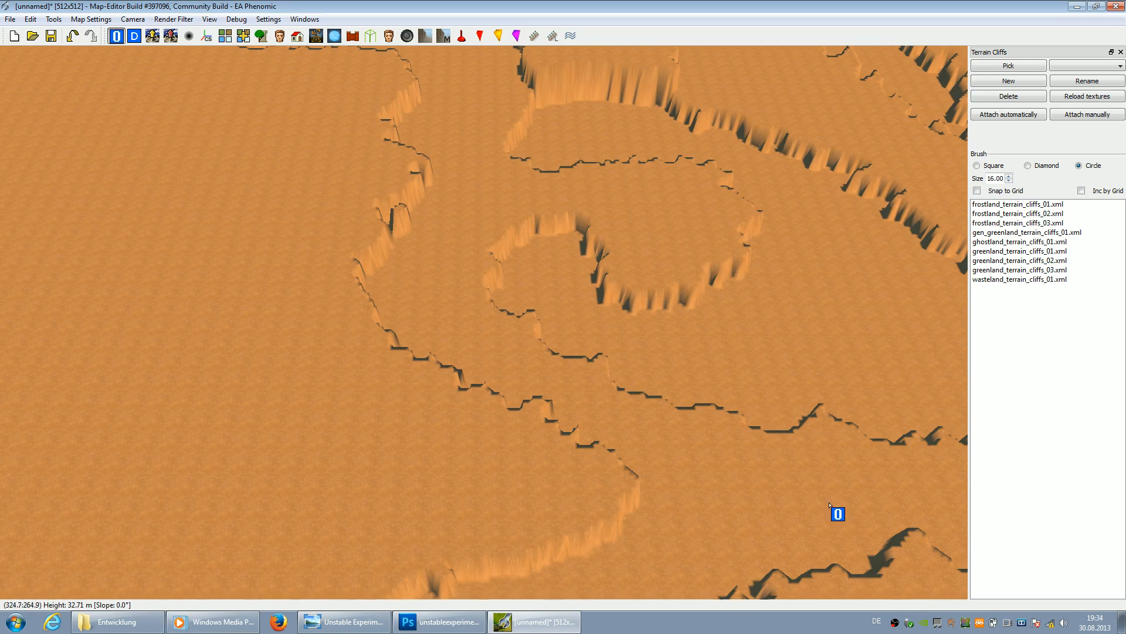